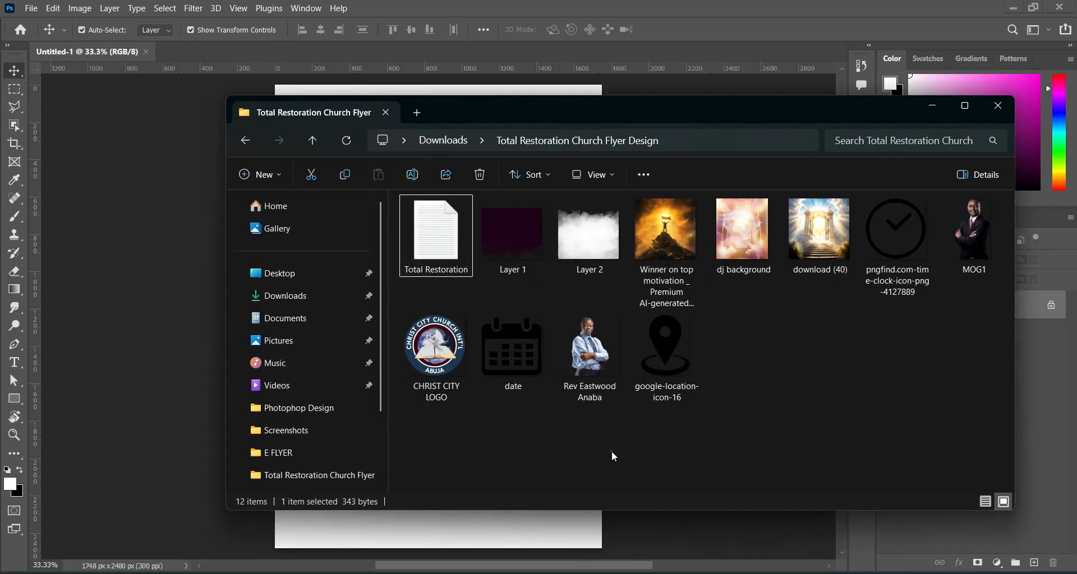
Place the MOG1 portrait on the 1748×2480 px canvas, scaled to about 75% in the upper middle.
left_click_drag(974, 225, 144, 319)
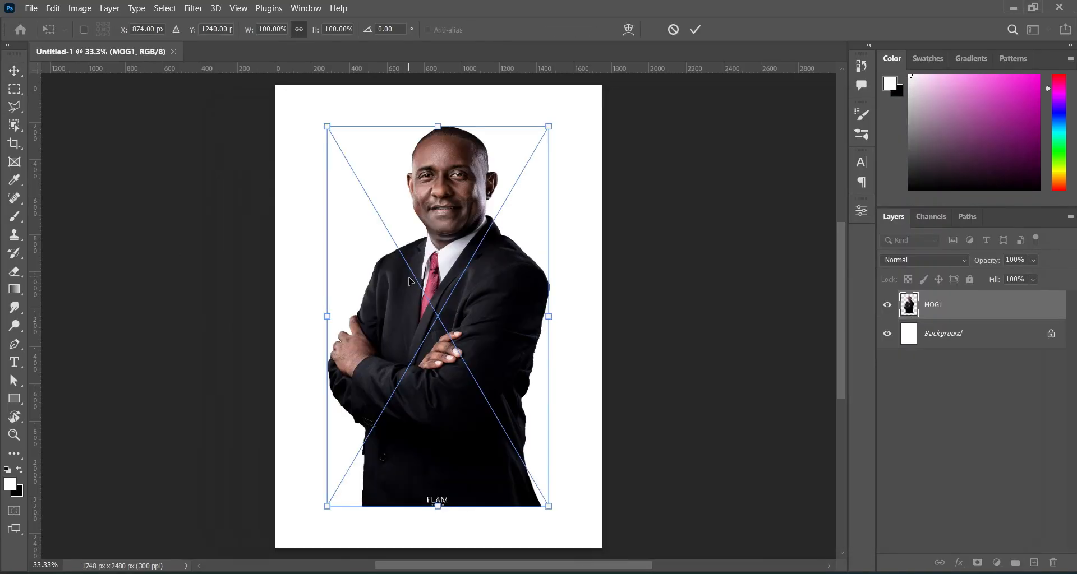
left_click_drag(439, 126, 438, 149)
left_click_drag(443, 216, 414, 222)
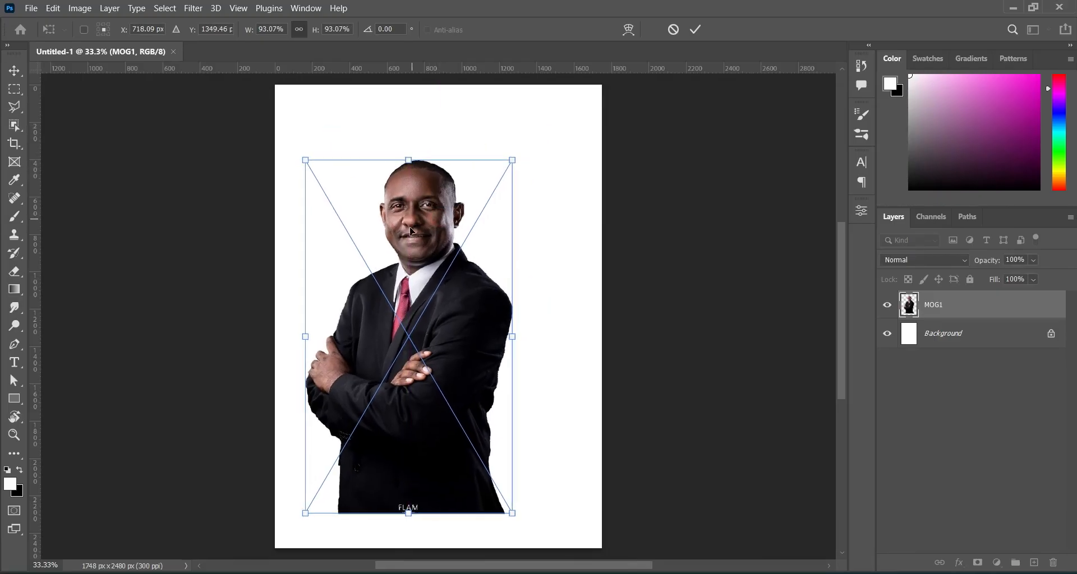
left_click_drag(410, 512, 415, 442)
left_click_drag(403, 341, 405, 349)
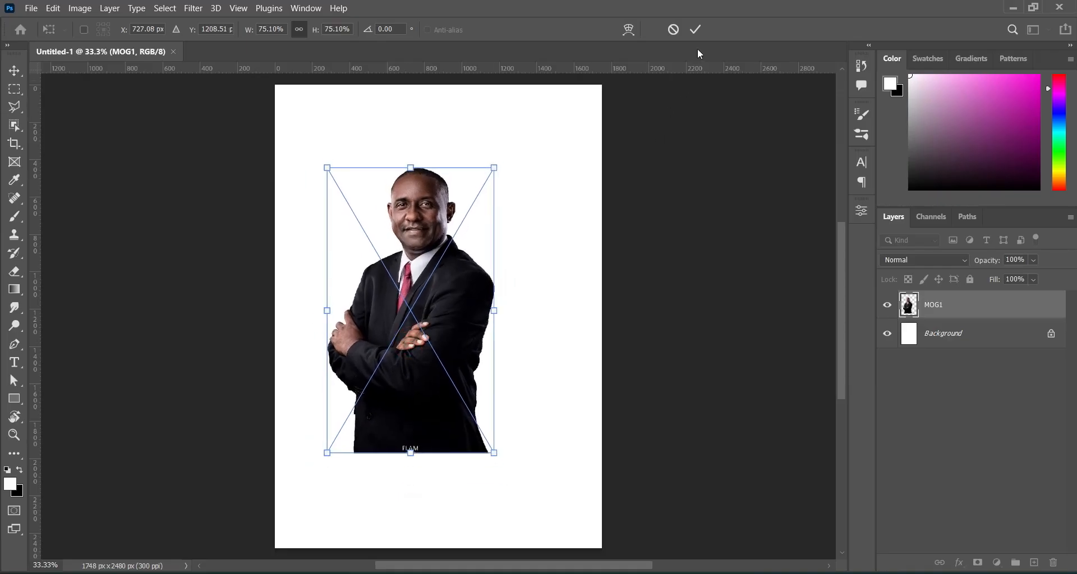
left_click(691, 29)
Bring the second pastor's photo into the flyer and enlarge it to about 128%.
key("alt+Tab")
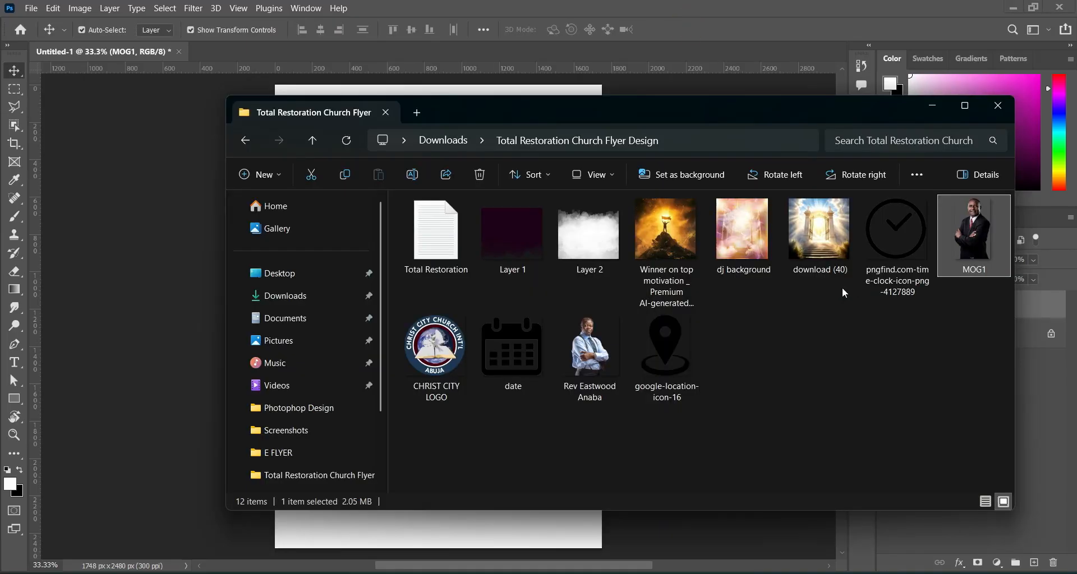
left_click_drag(607, 337, 355, 321)
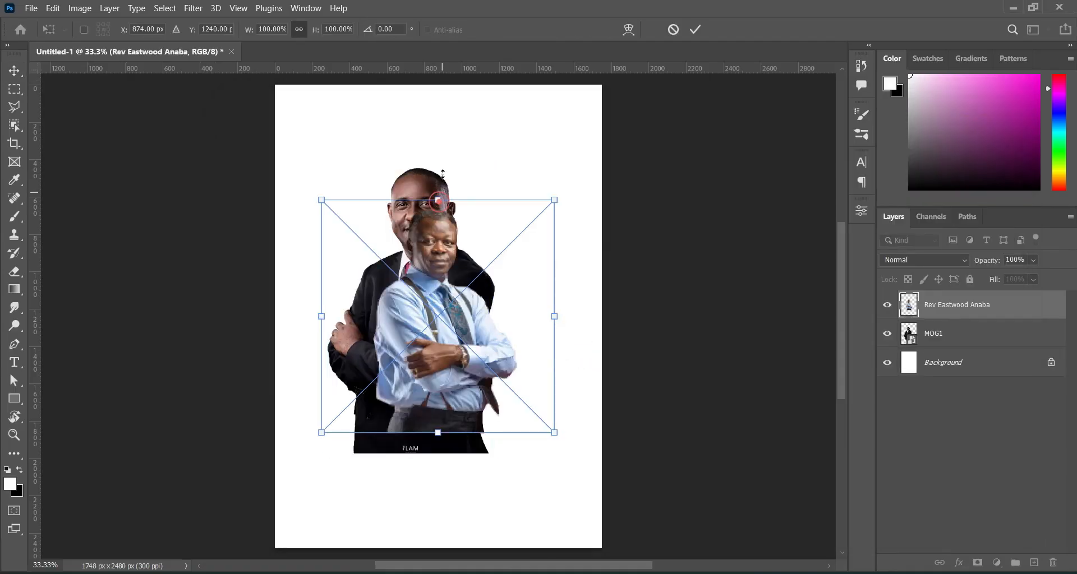
mouse_move(439, 162)
left_mouse_down()
mouse_move(440, 174)
mouse_move(438, 156)
left_mouse_up()
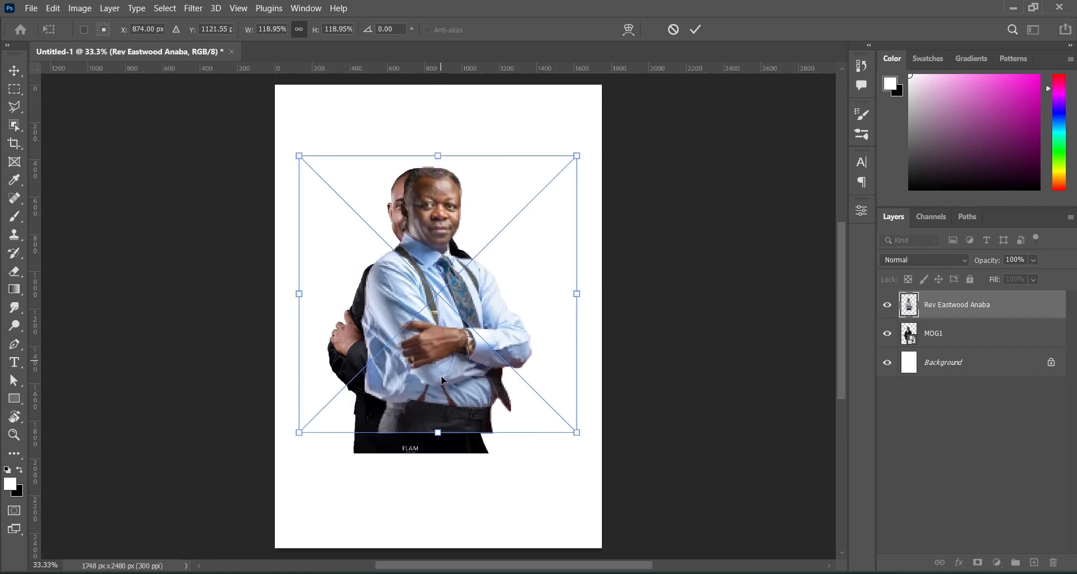
left_click_drag(439, 453, 435, 435)
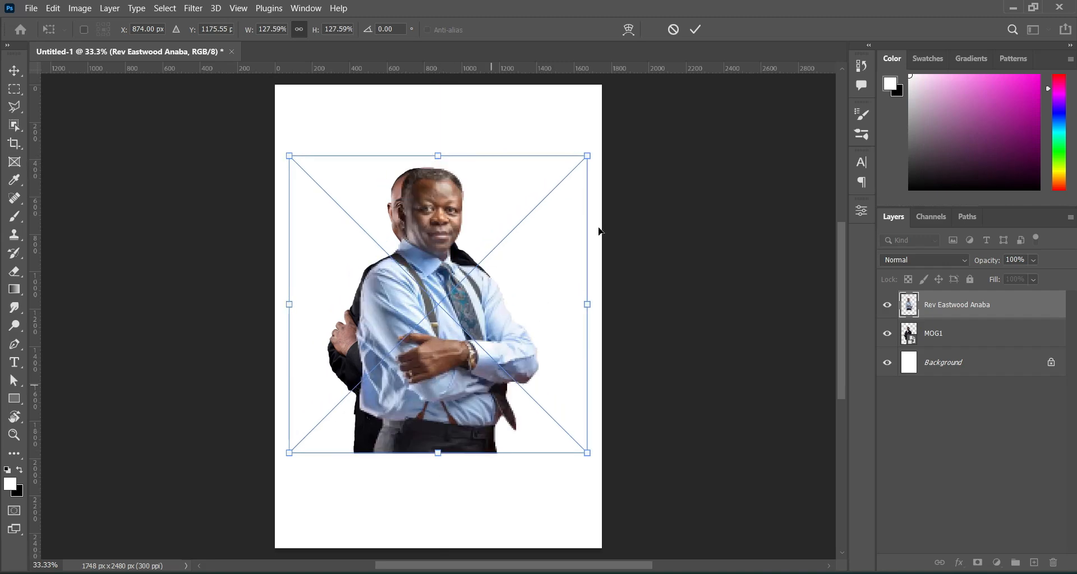
left_click(695, 30)
Put the second portrait behind MOG1, offset right, and scale both portraits together to about 90%.
left_click_drag(993, 310, 987, 345)
left_click(720, 299)
left_click_drag(508, 350, 546, 343)
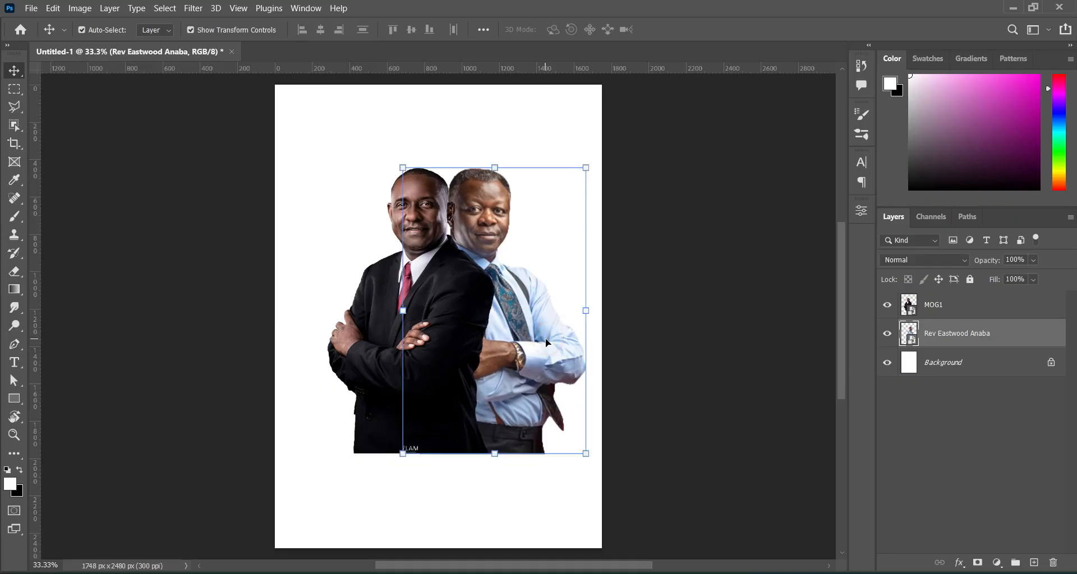
left_click(960, 308, "shift")
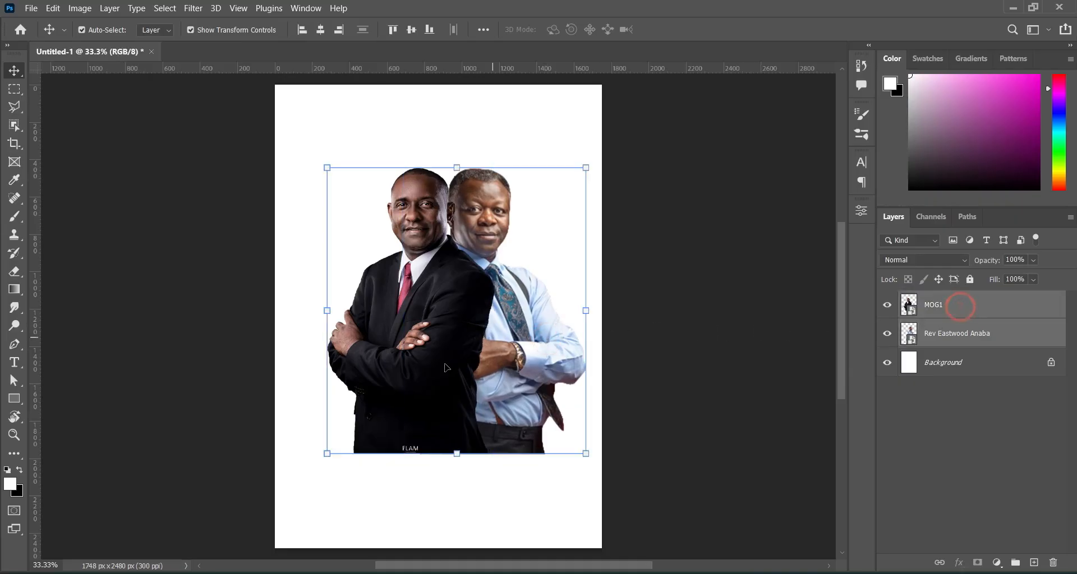
left_click_drag(458, 453, 455, 423)
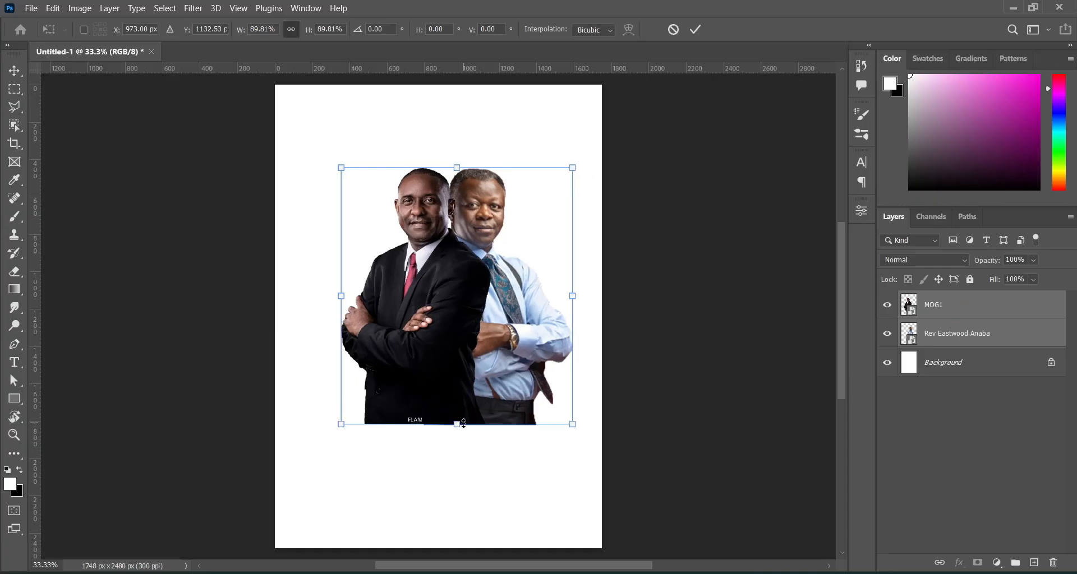
left_click_drag(462, 345, 444, 365)
left_click(695, 30)
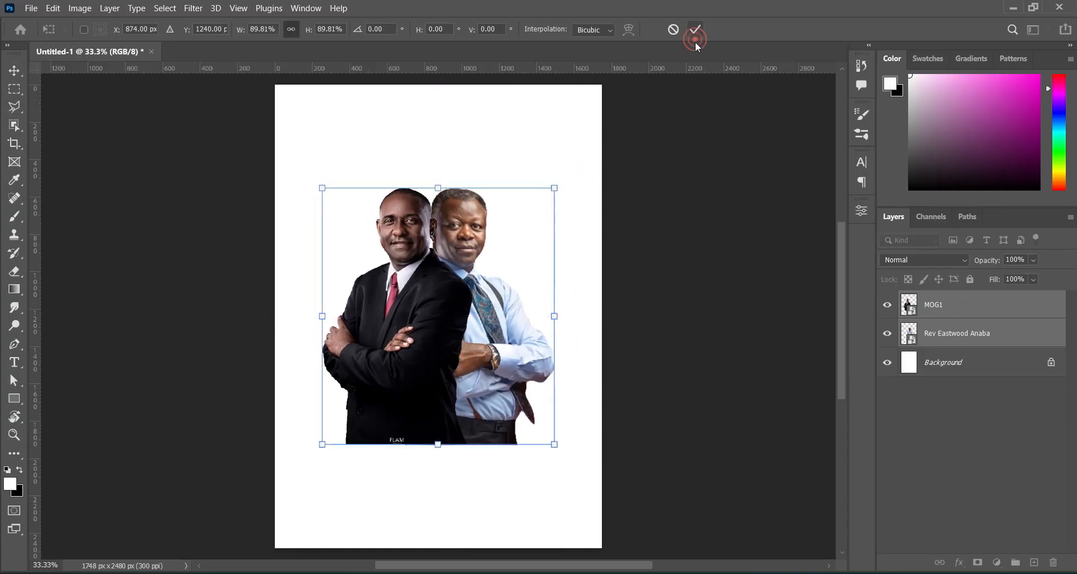
Convert both portrait layers into one smart object and apply Brightness/Contrast at Brightness 46, Contrast 29.
right_click(942, 307)
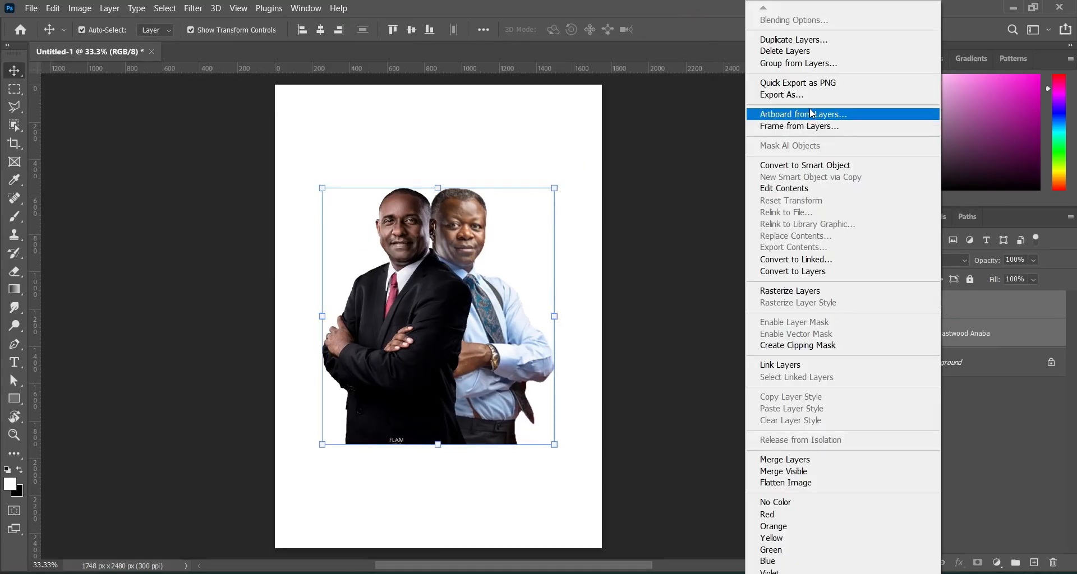
left_click(815, 166)
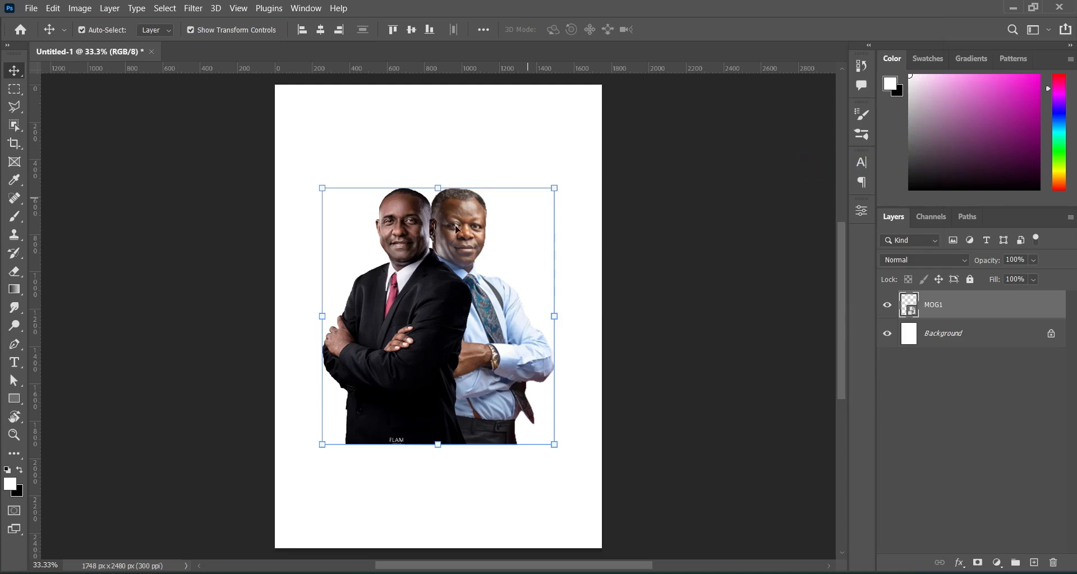
left_click(80, 8)
mouse_move(188, 42)
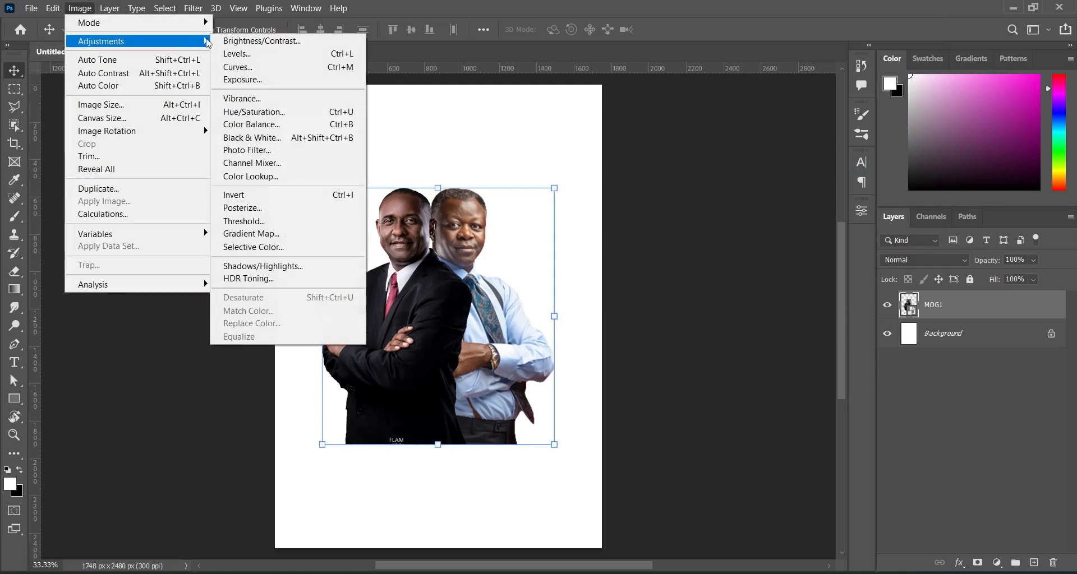
left_click(275, 48)
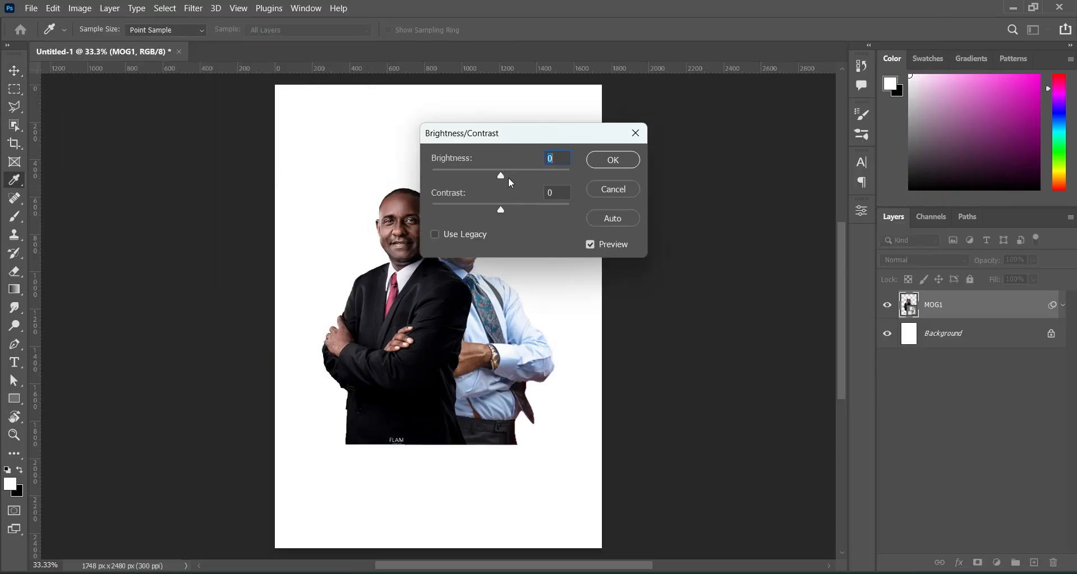
left_click_drag(502, 178, 523, 180)
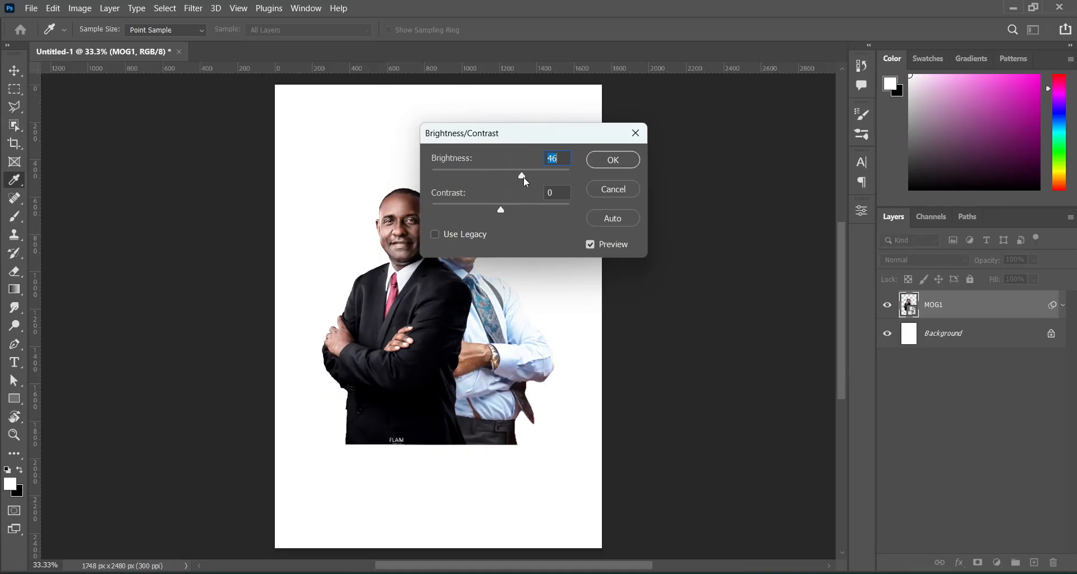
left_click_drag(503, 214, 517, 213)
left_click_drag(522, 212, 521, 212)
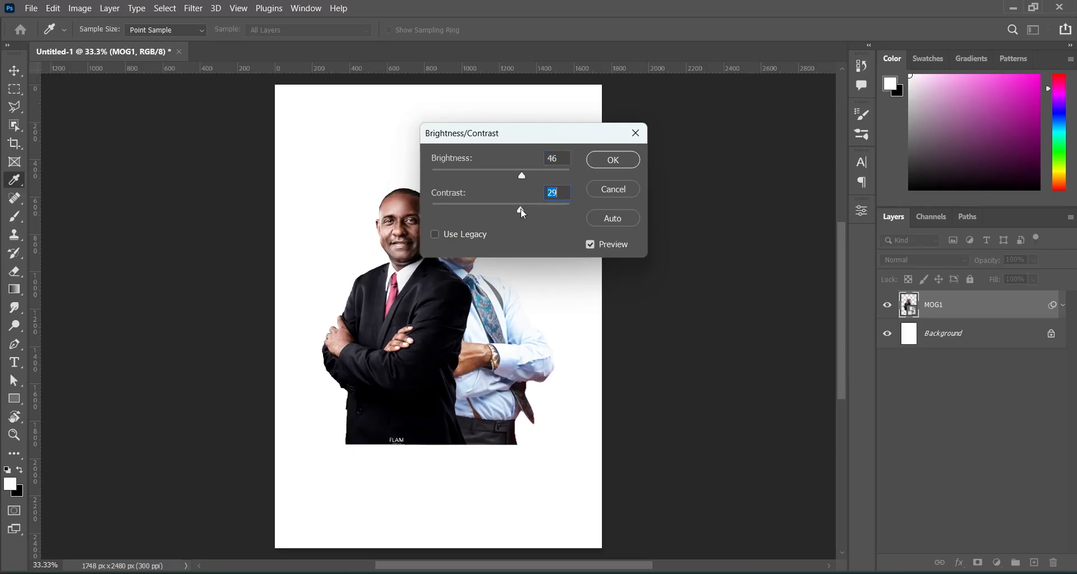
left_click(617, 160)
key("v")
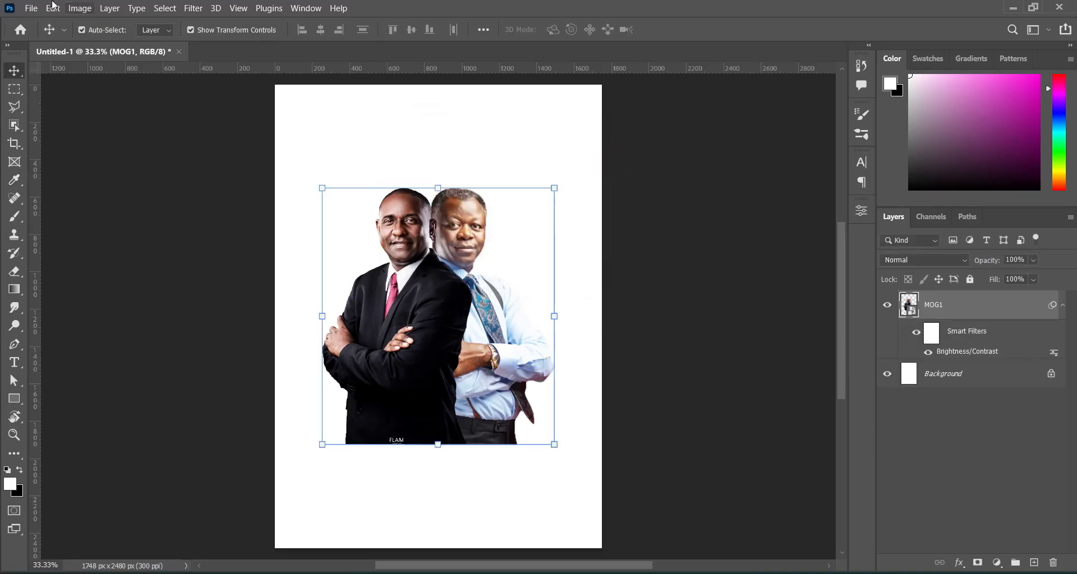
Apply a Vibrance adjustment at +100 with a slight saturation increase to the portraits smart object.
left_click(80, 8)
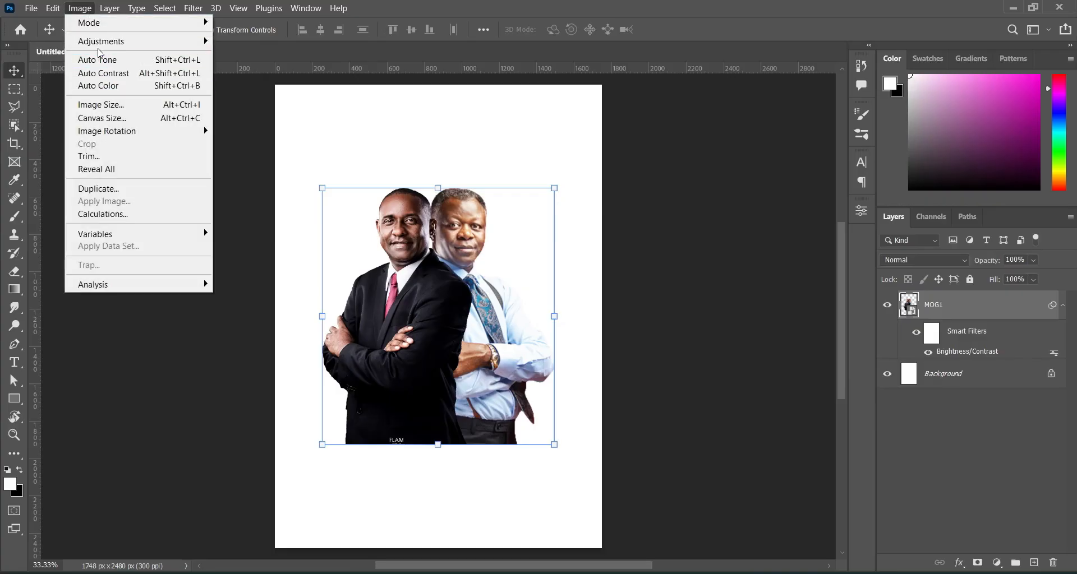
mouse_move(125, 43)
left_click(248, 99)
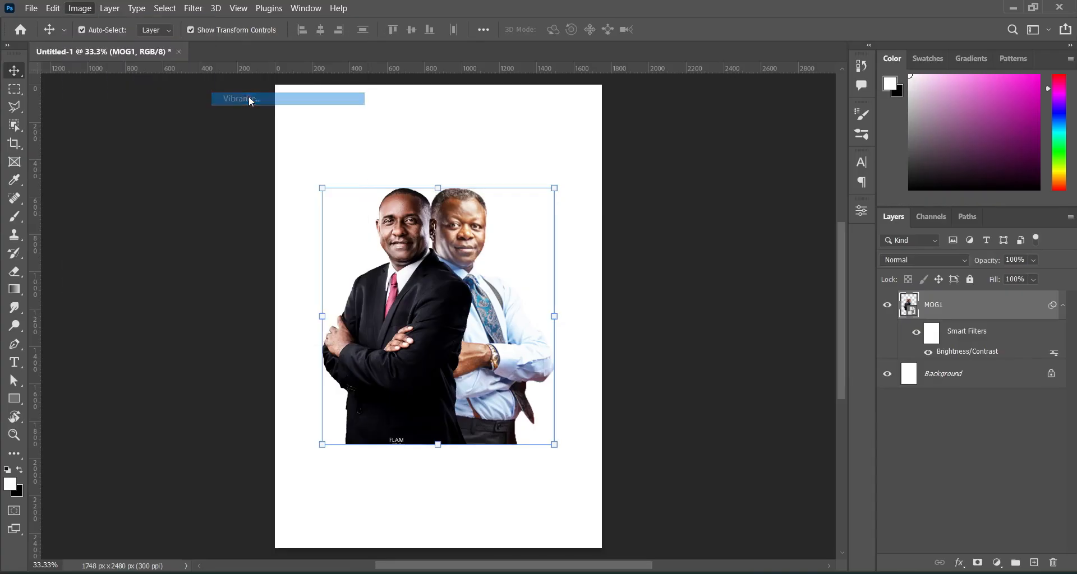
left_click_drag(495, 142, 597, 126)
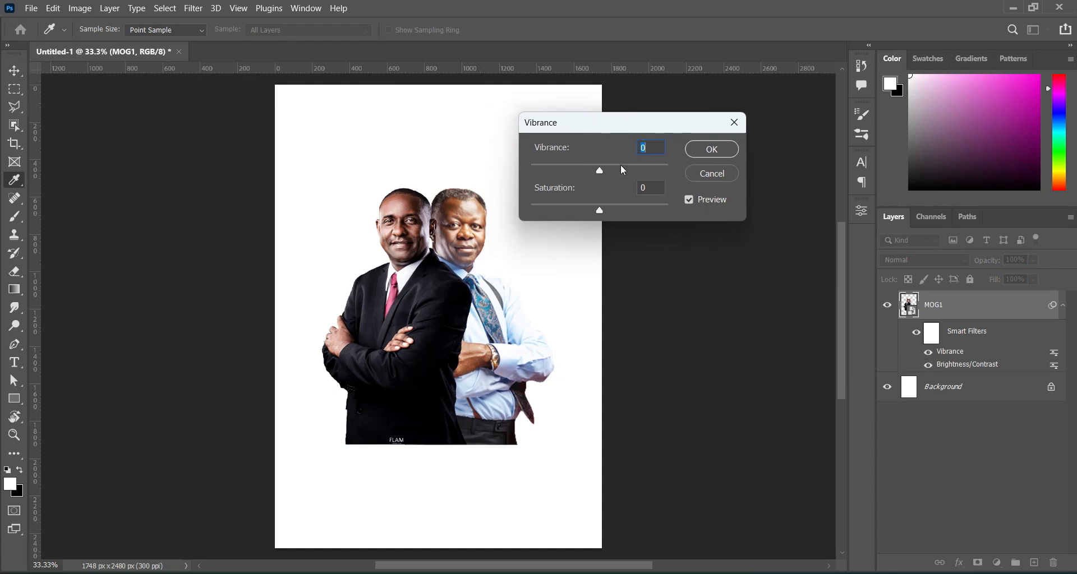
left_click_drag(600, 170, 675, 170)
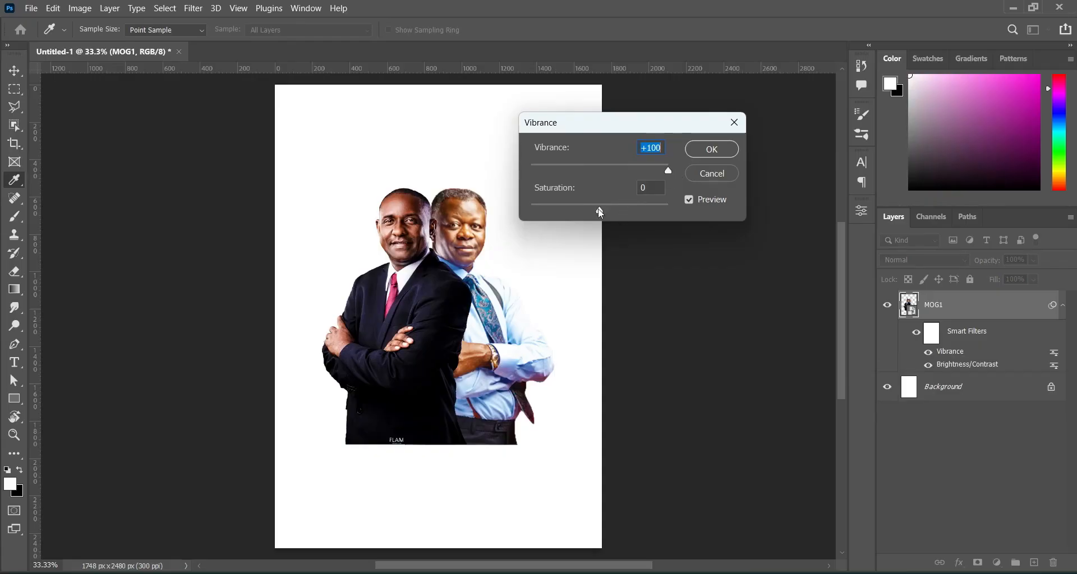
left_click_drag(599, 208, 607, 210)
left_click_drag(608, 211, 614, 208)
left_click(695, 148)
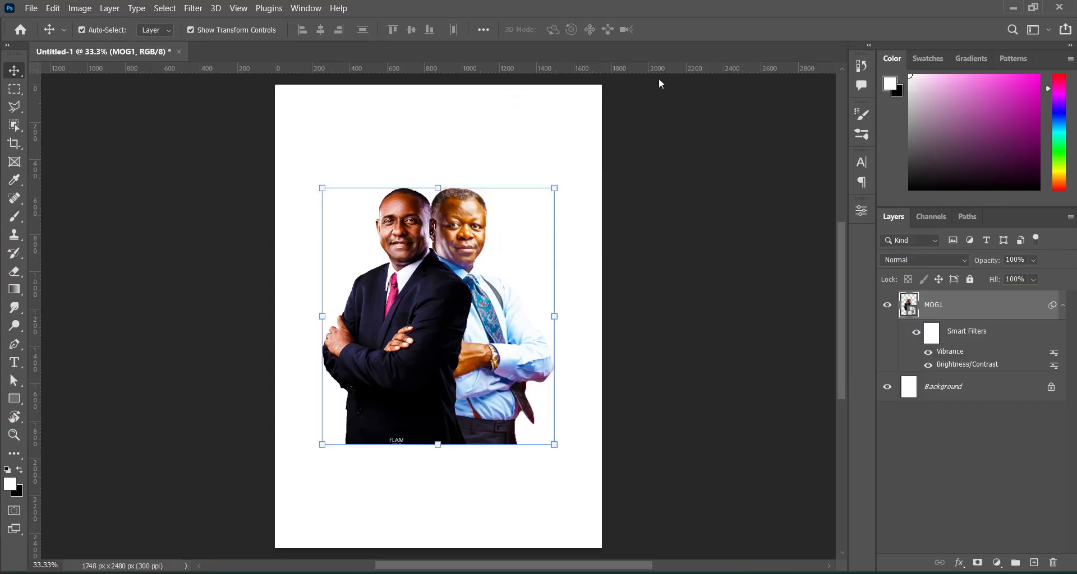
left_click(733, 281)
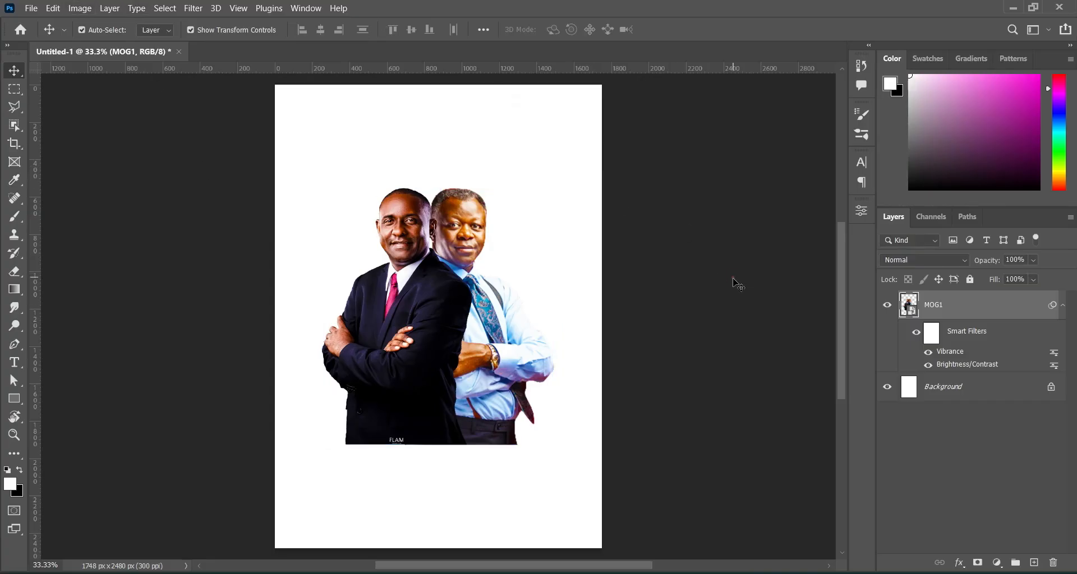
left_click(449, 341)
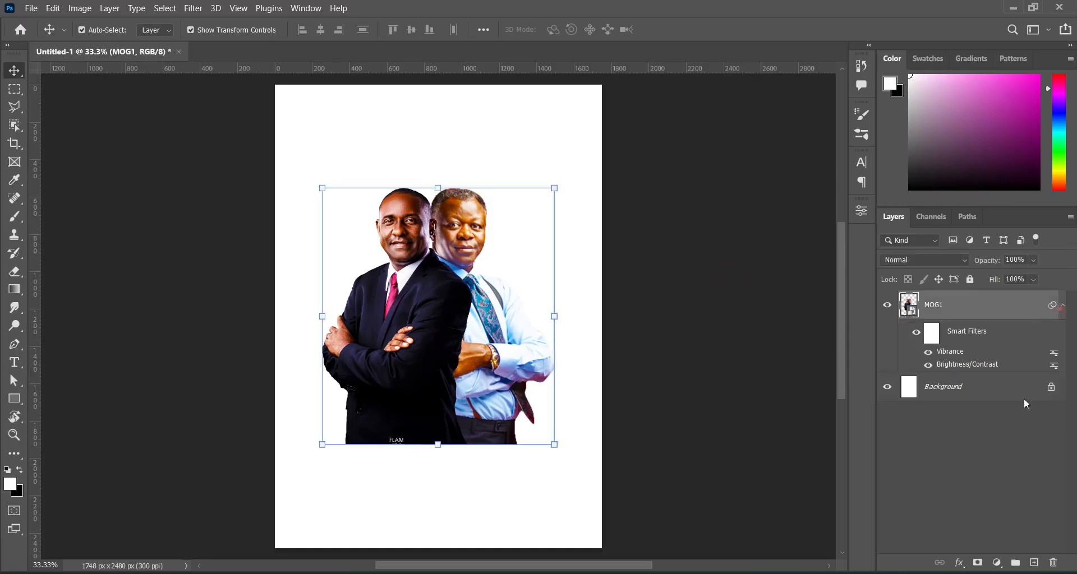
Add a layer mask to the portraits and choose the Foreground-to-Transparent gradient preset.
left_click(1062, 305)
left_click(977, 562)
left_click(15, 289)
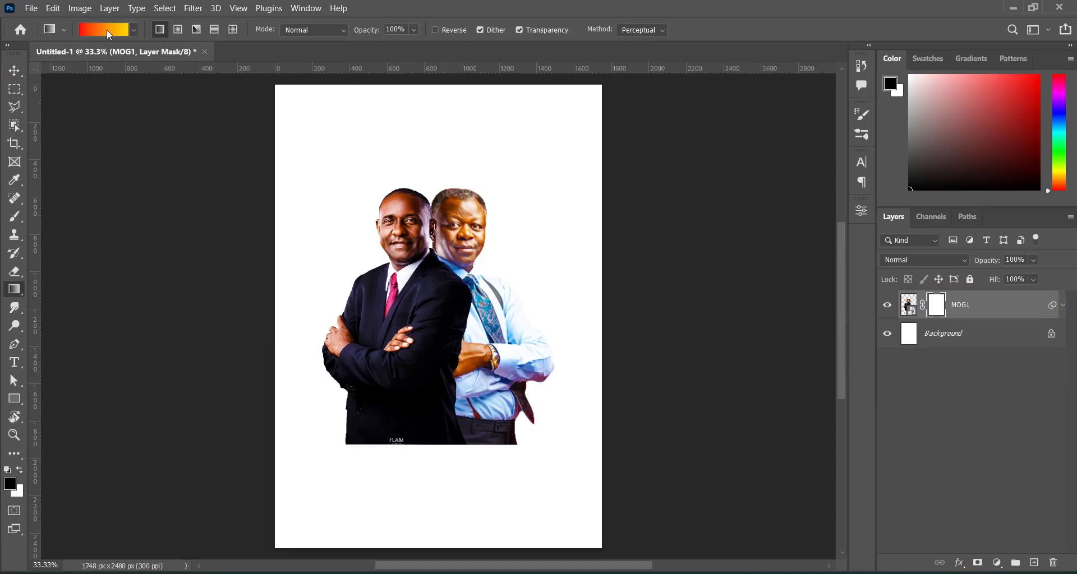
left_click(109, 33)
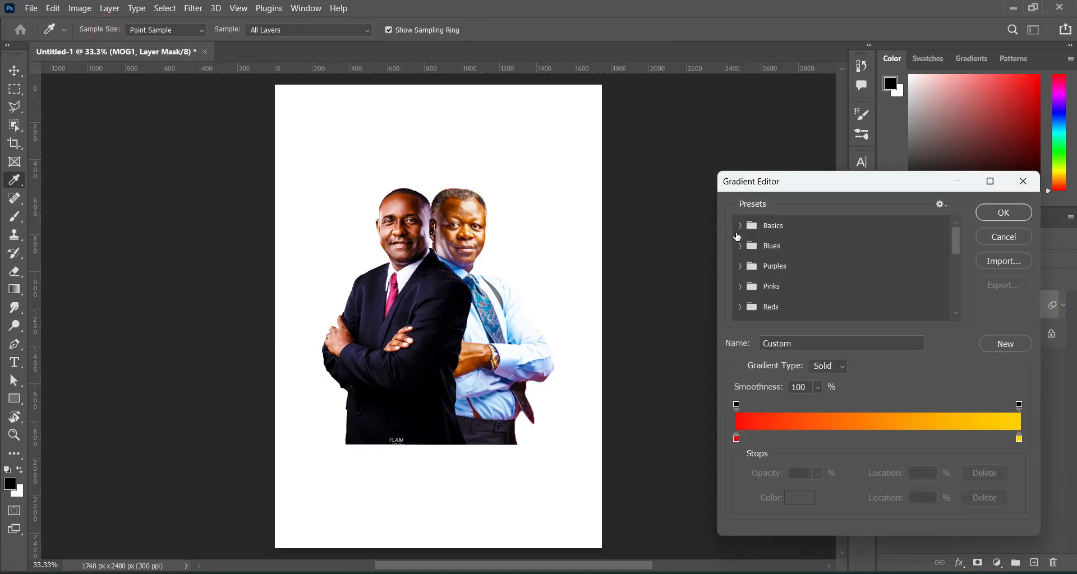
left_click(740, 227)
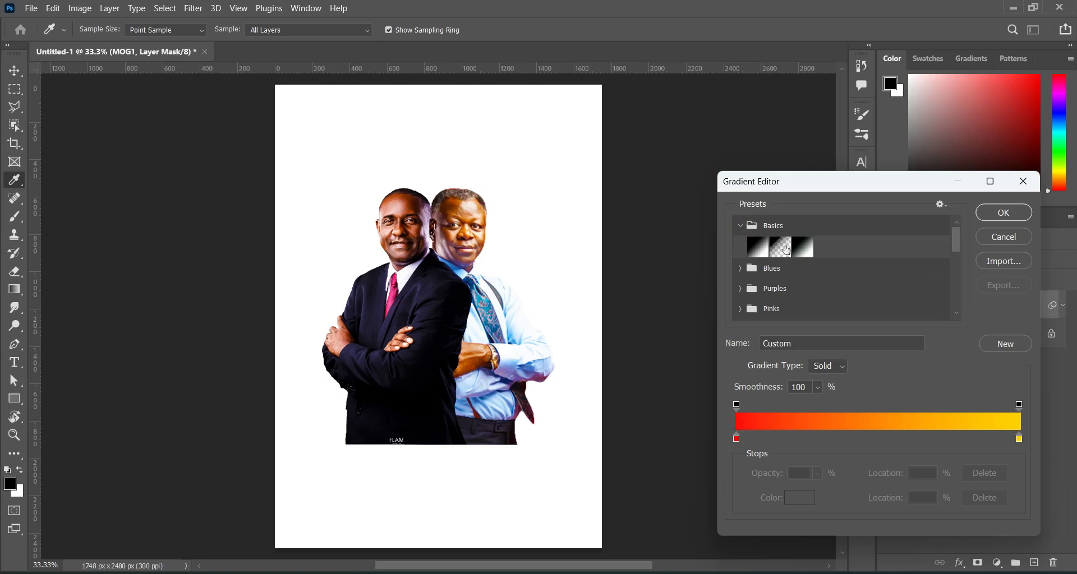
left_click(787, 250)
left_click(1004, 214)
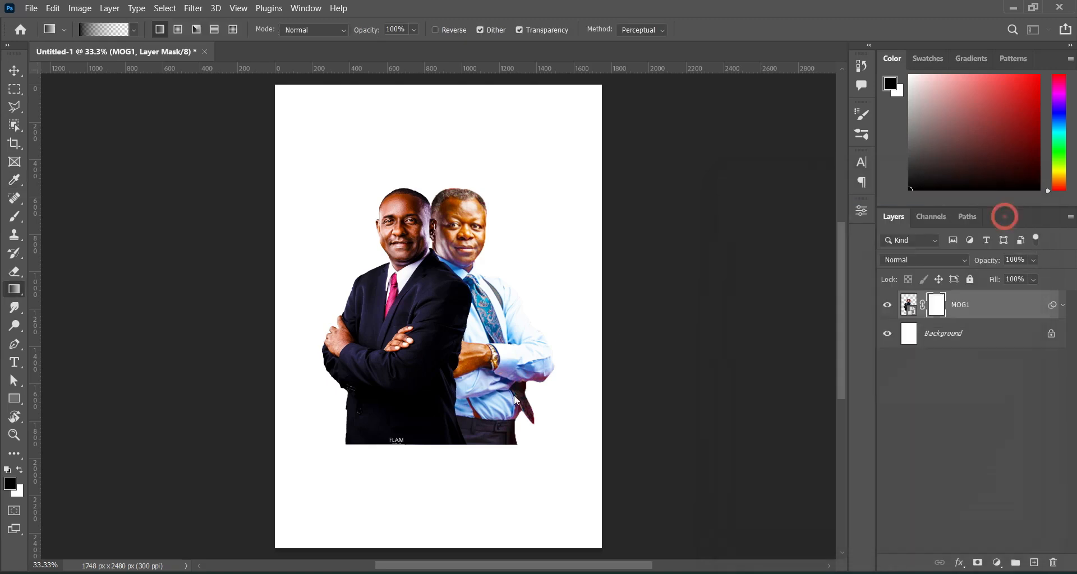
Drag the gradient upward on the mask so the pastors' lower bodies fade into white.
left_click_drag(426, 453, 429, 397)
left_click_drag(419, 441, 425, 362)
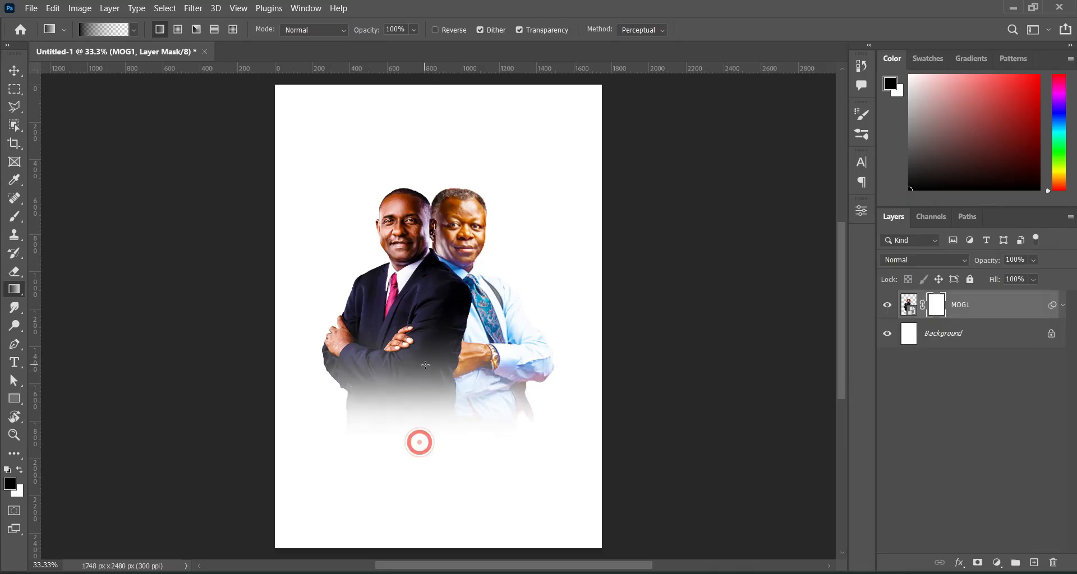
key("v")
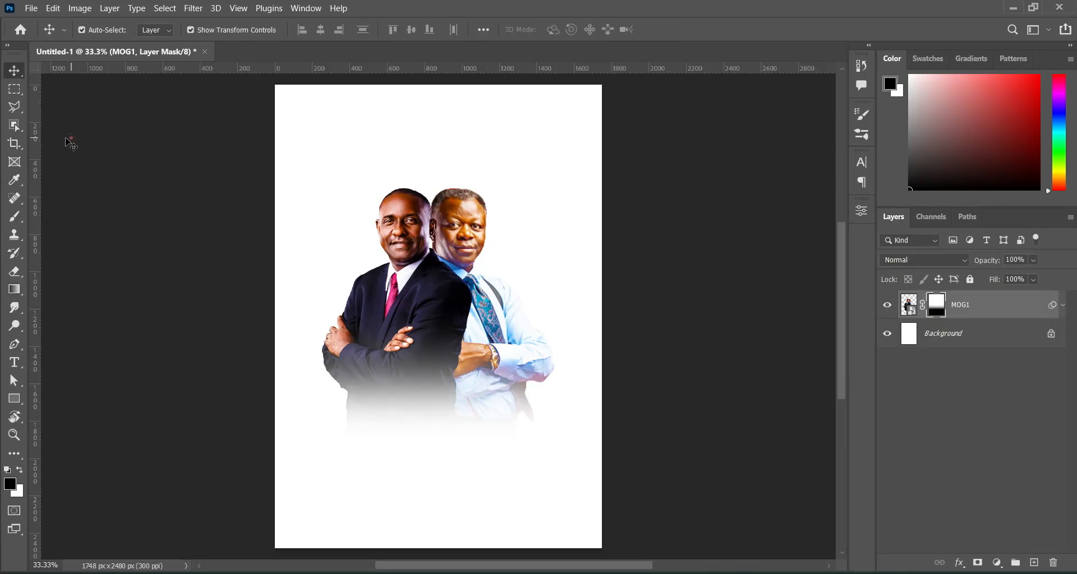
left_click(70, 135)
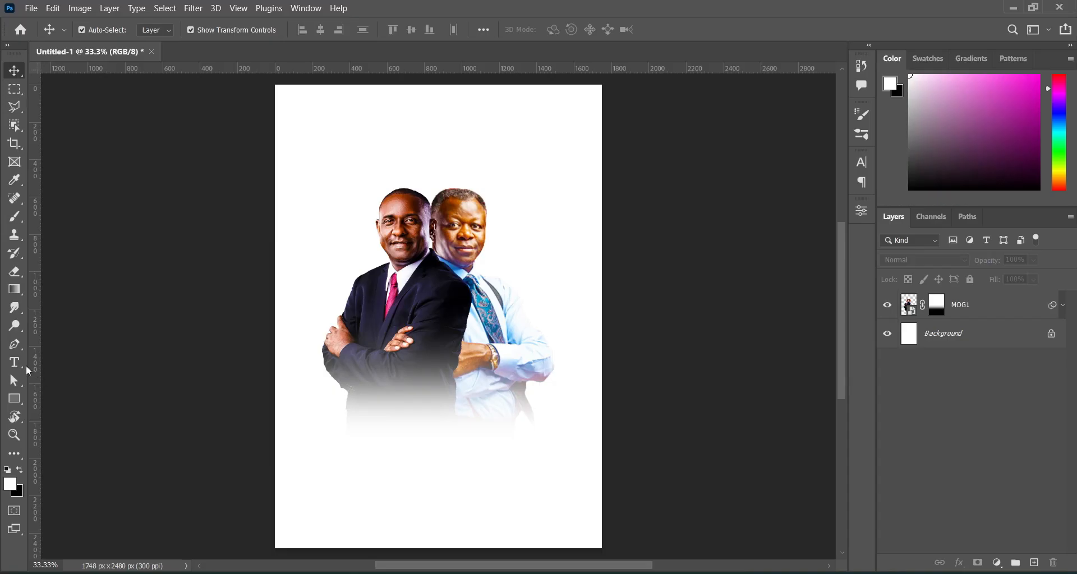
Create a text layer below the portraits containing the word 'Host' copied from the notes.
key("t")
left_click(333, 431)
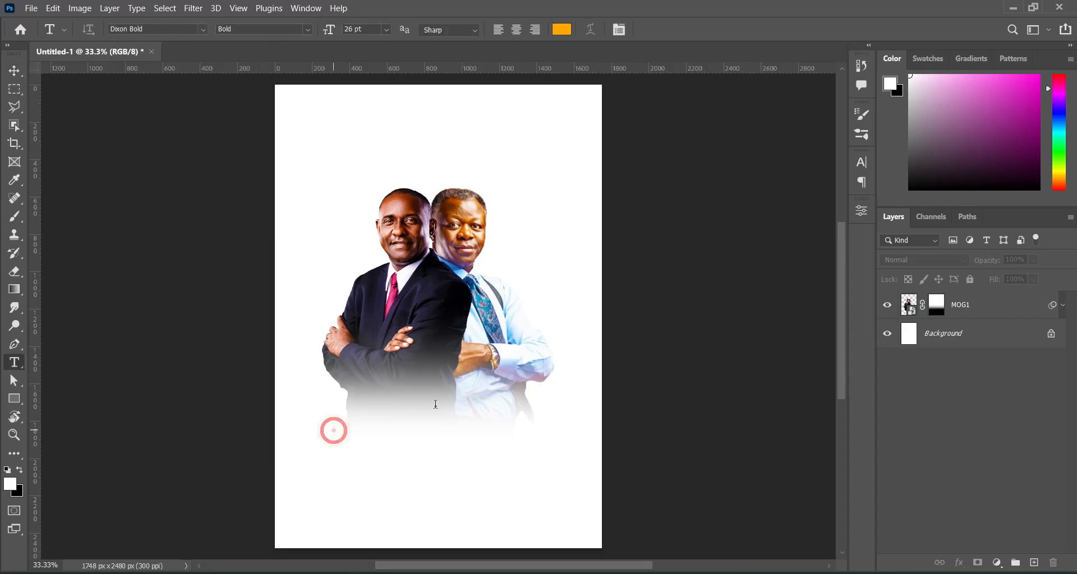
key("alt+Tab")
double_click(172, 370)
key("ctrl+c")
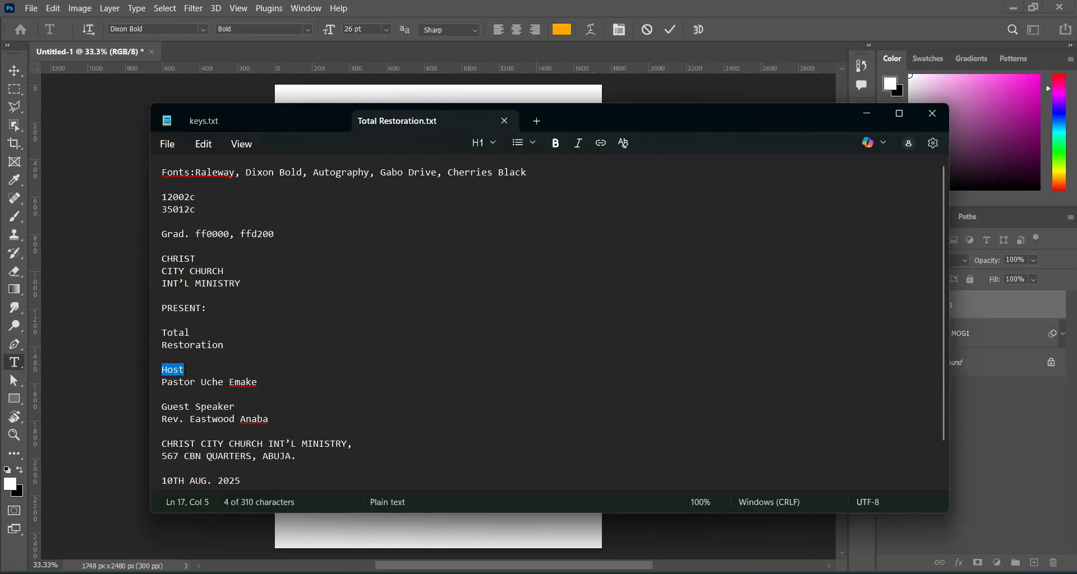
left_click(866, 114)
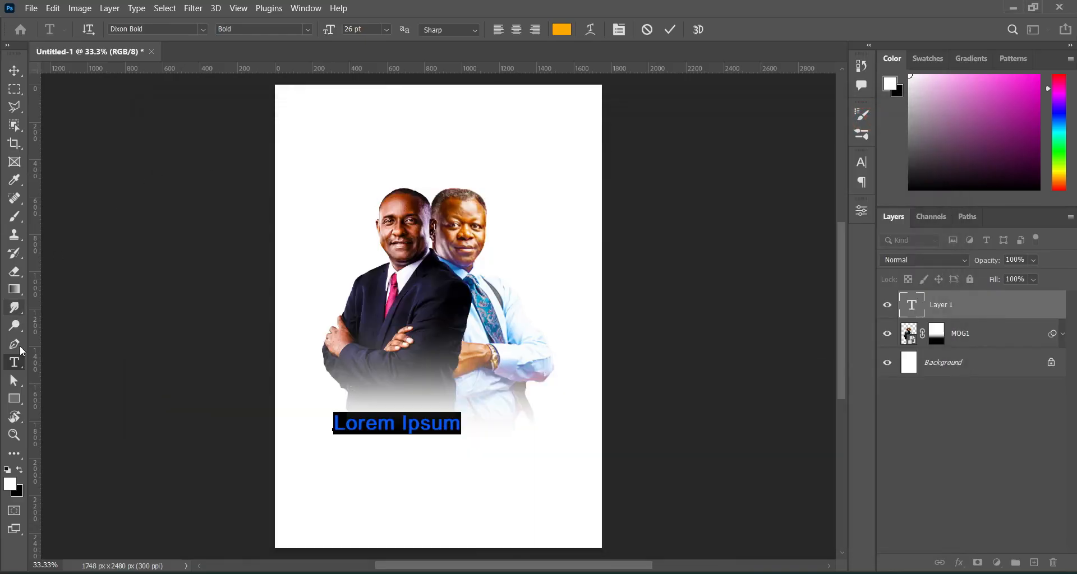
key("ctrl+v")
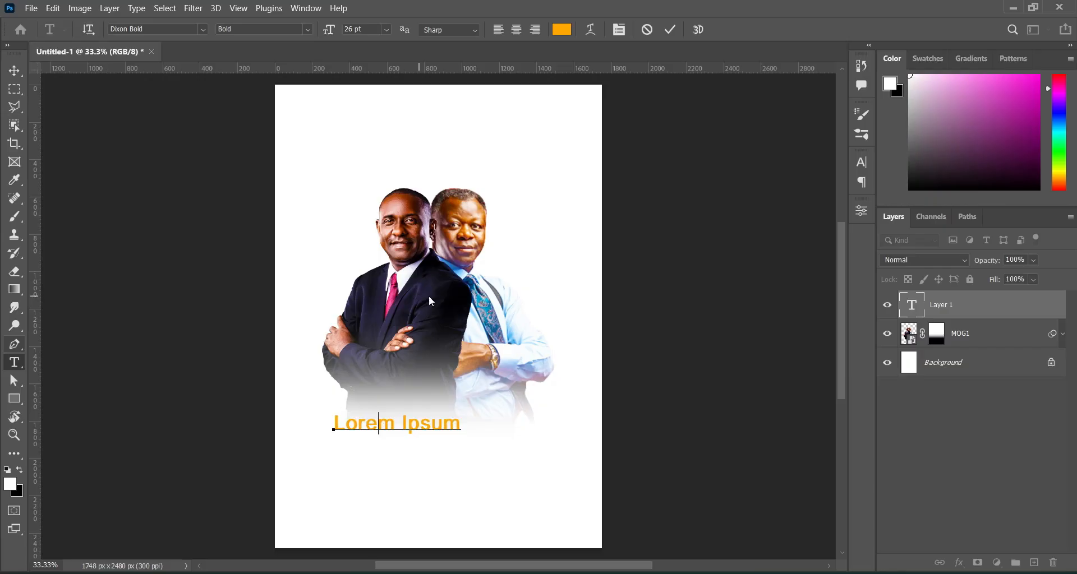
left_click(668, 30)
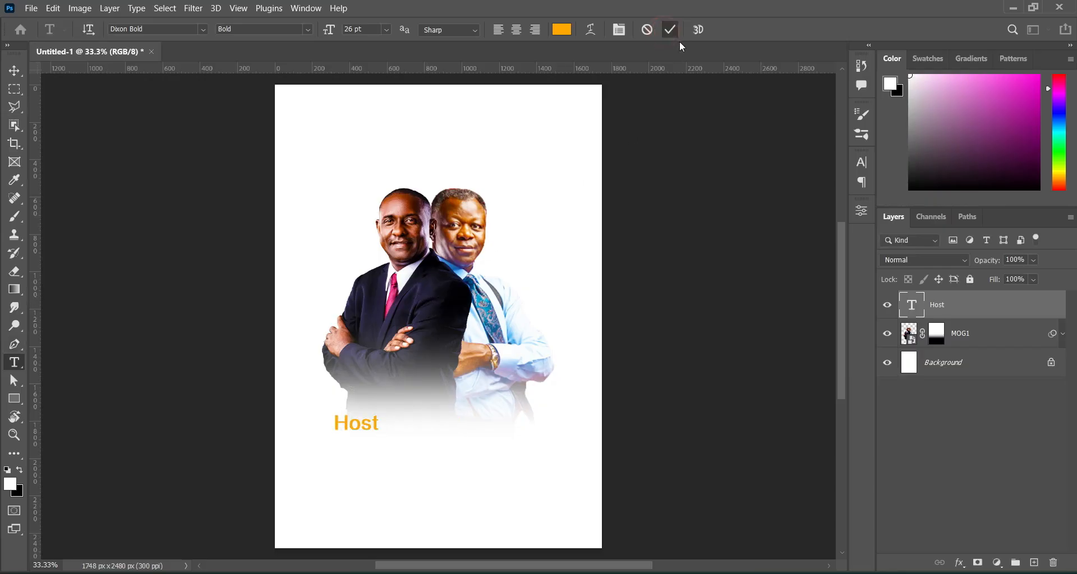
Set 'Host' to Cherries Black, move it beside the left pastor's head, and copy the host pastor's name from the notes.
left_click(203, 29)
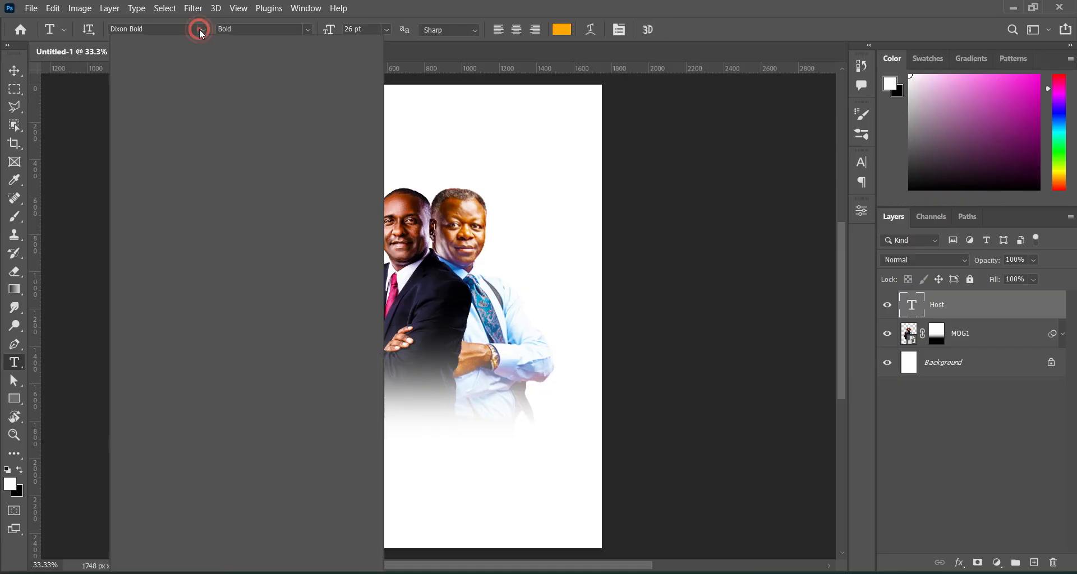
left_click(203, 33)
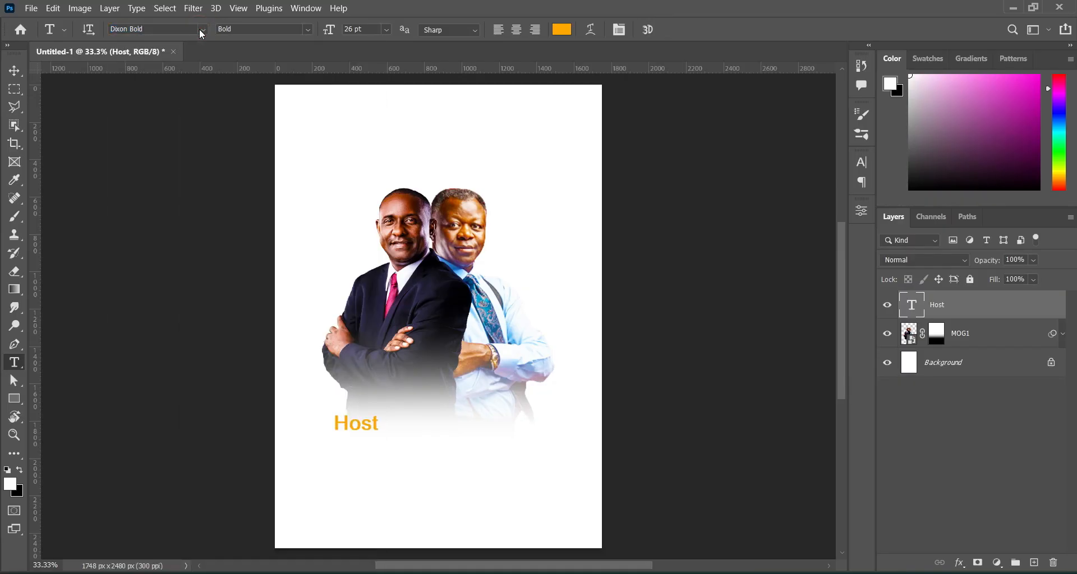
left_click(203, 32)
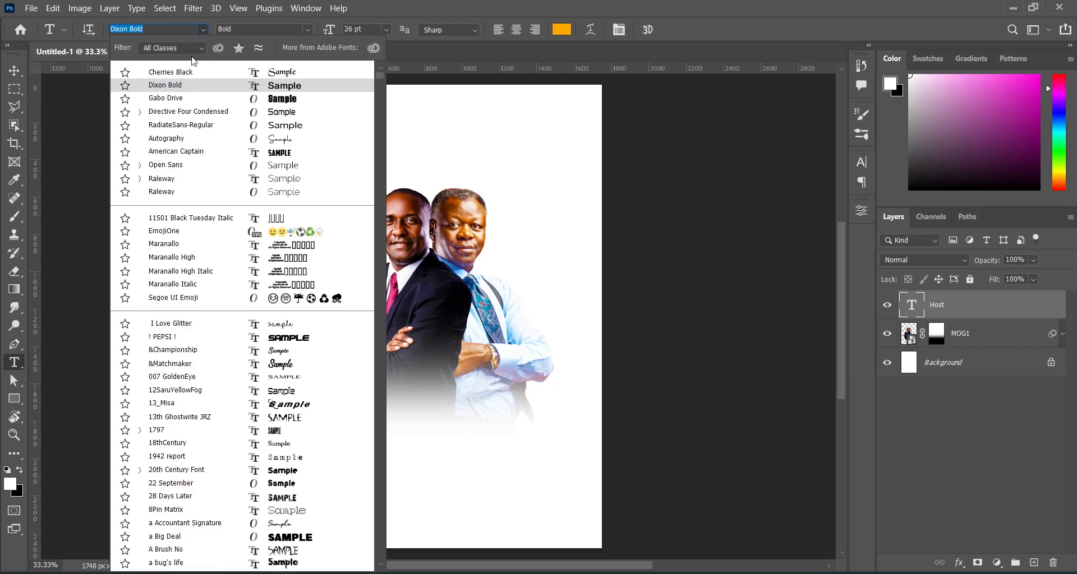
left_click(185, 72)
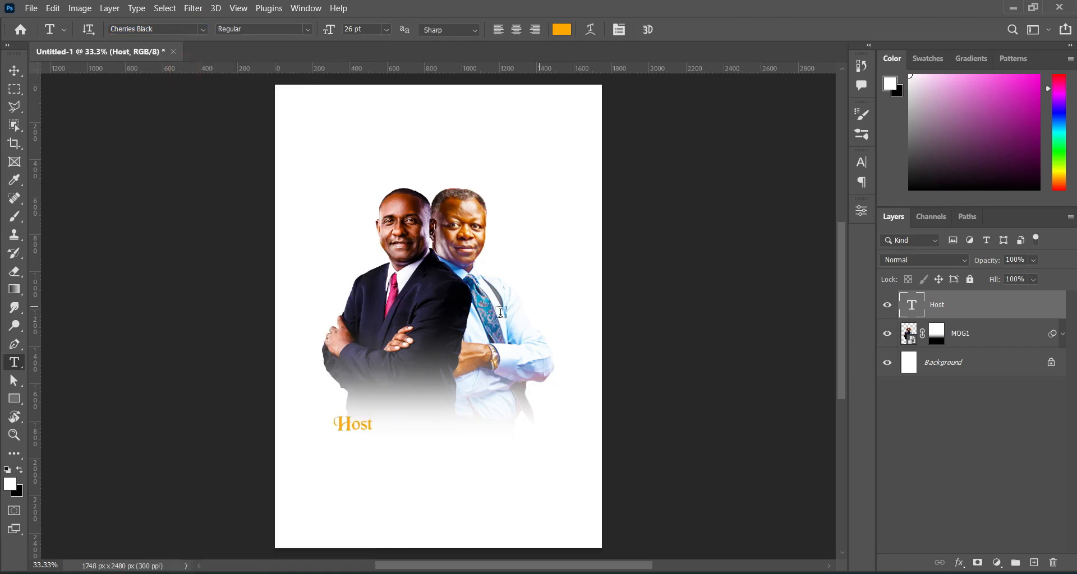
left_click(15, 71)
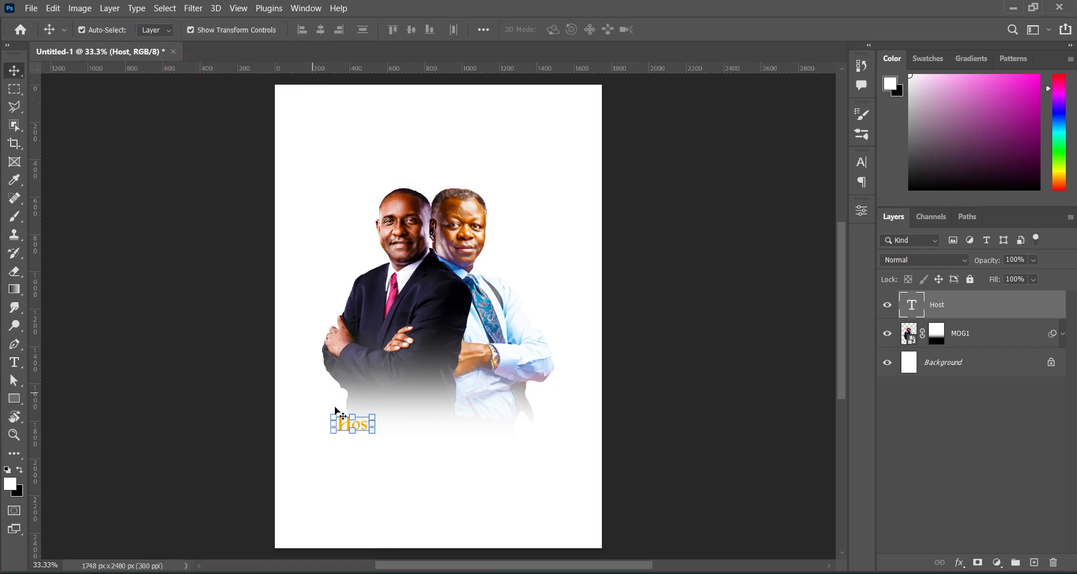
left_click_drag(363, 428, 338, 250)
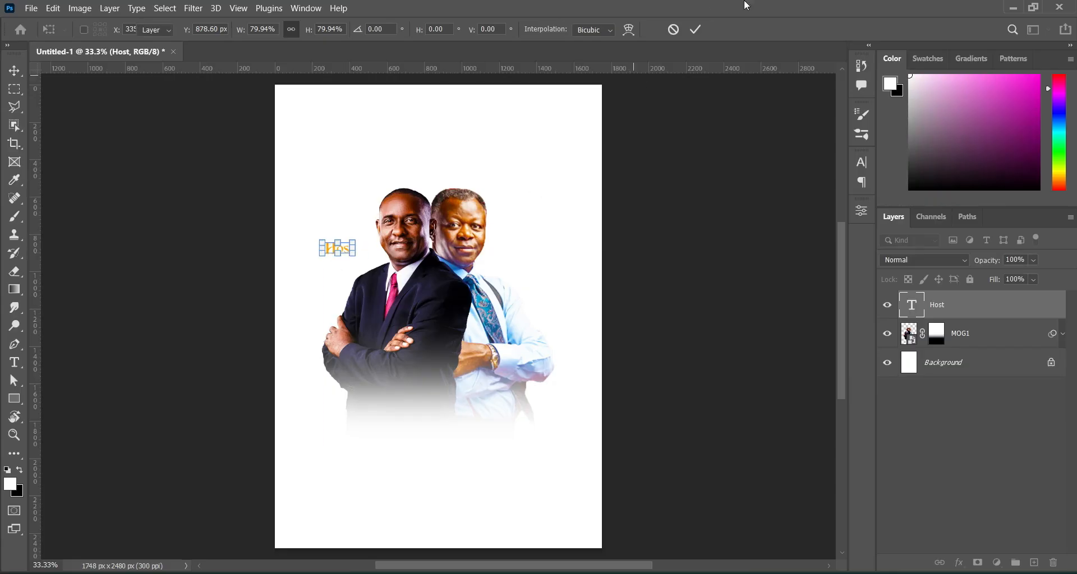
key("Return")
key("alt+Tab")
left_click_drag(162, 382, 259, 381)
key("ctrl+c")
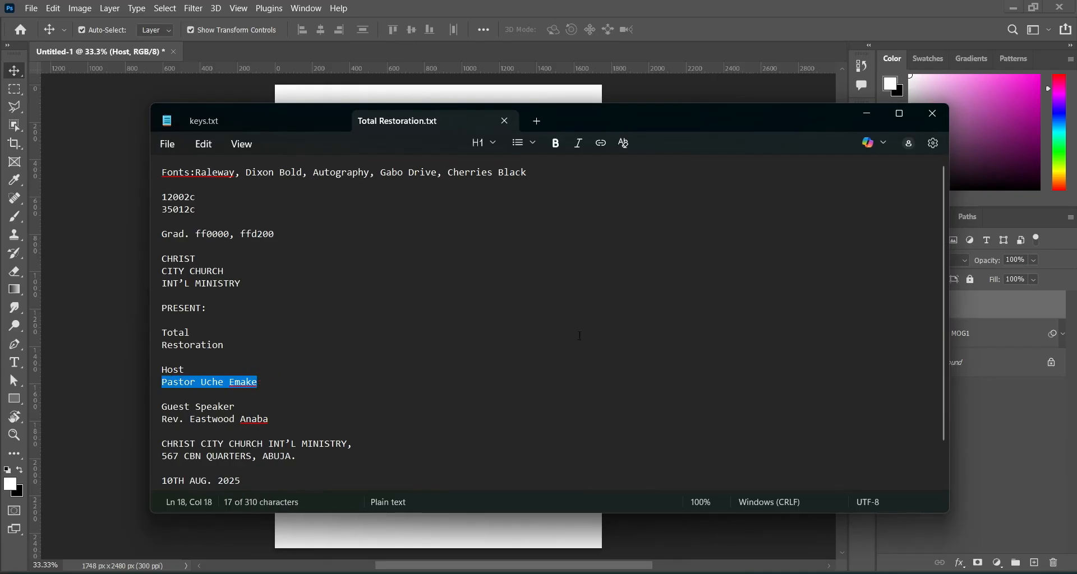
Paste the host pastor's name as a new text layer in Dixon Bold.
left_click(866, 114)
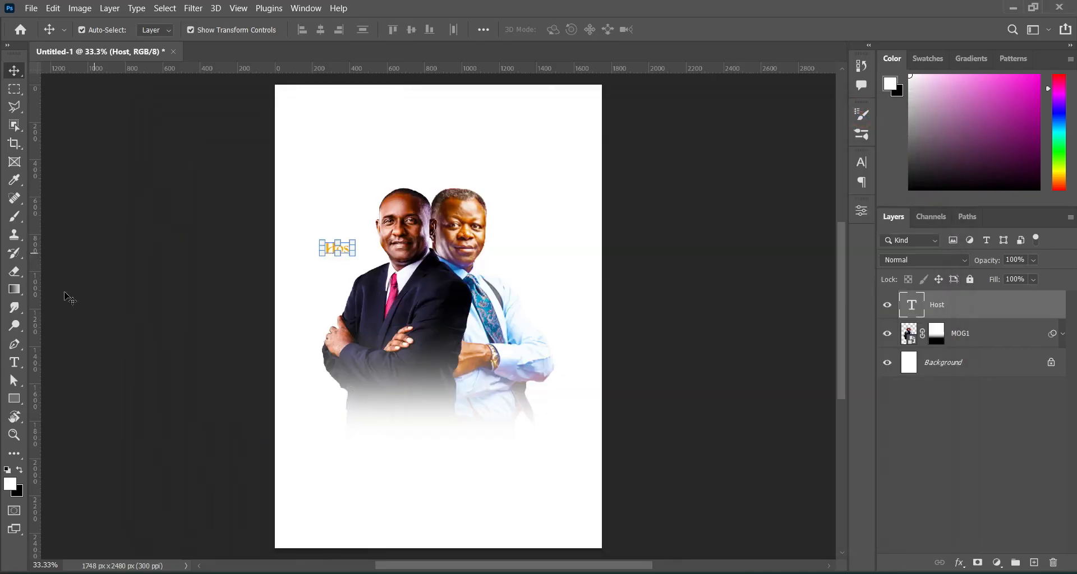
left_click(15, 363)
left_click(332, 460)
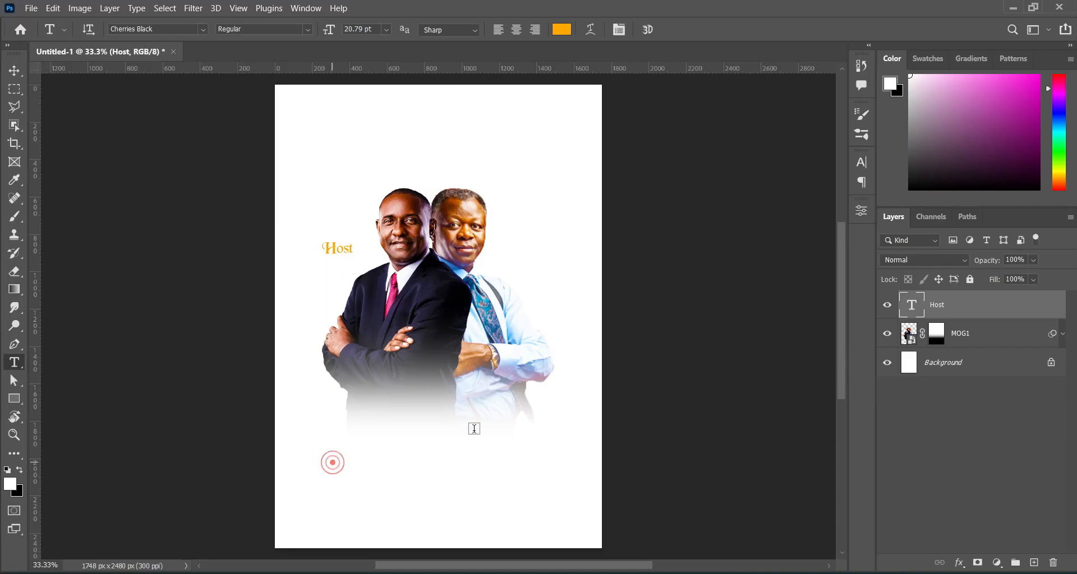
key("ctrl+v")
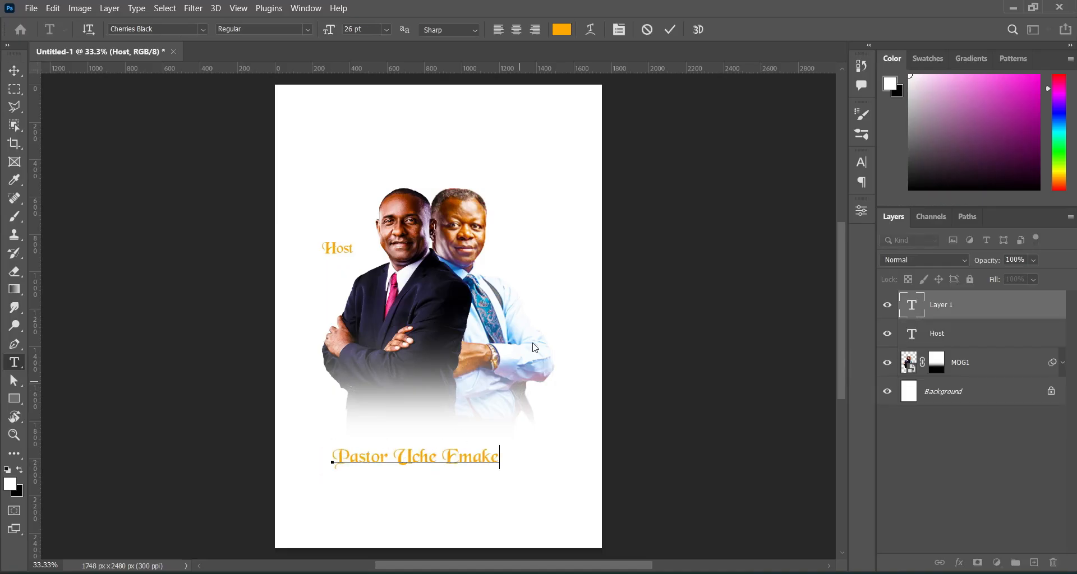
left_click(669, 30)
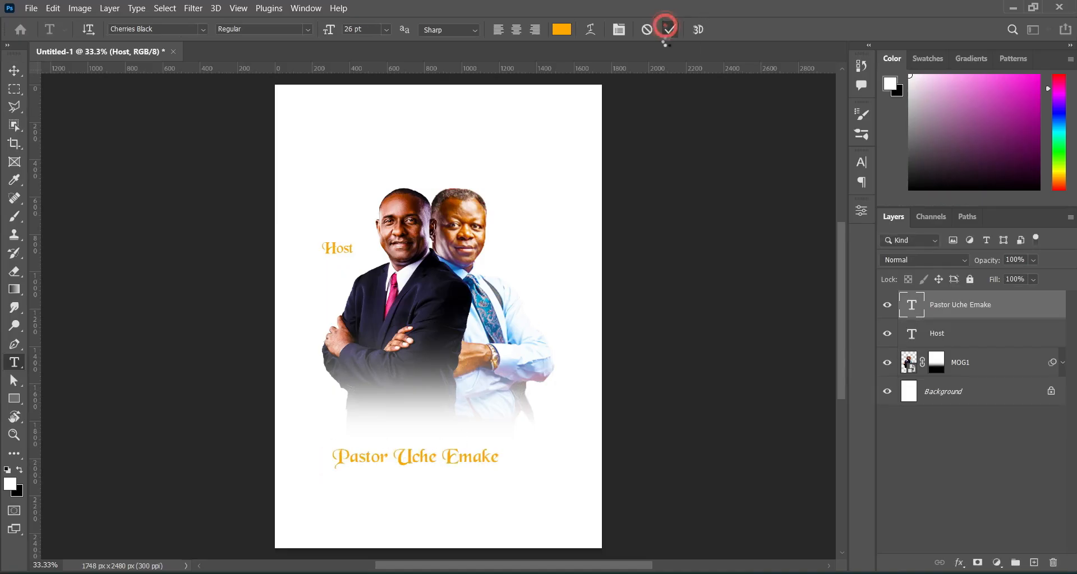
left_click(203, 29)
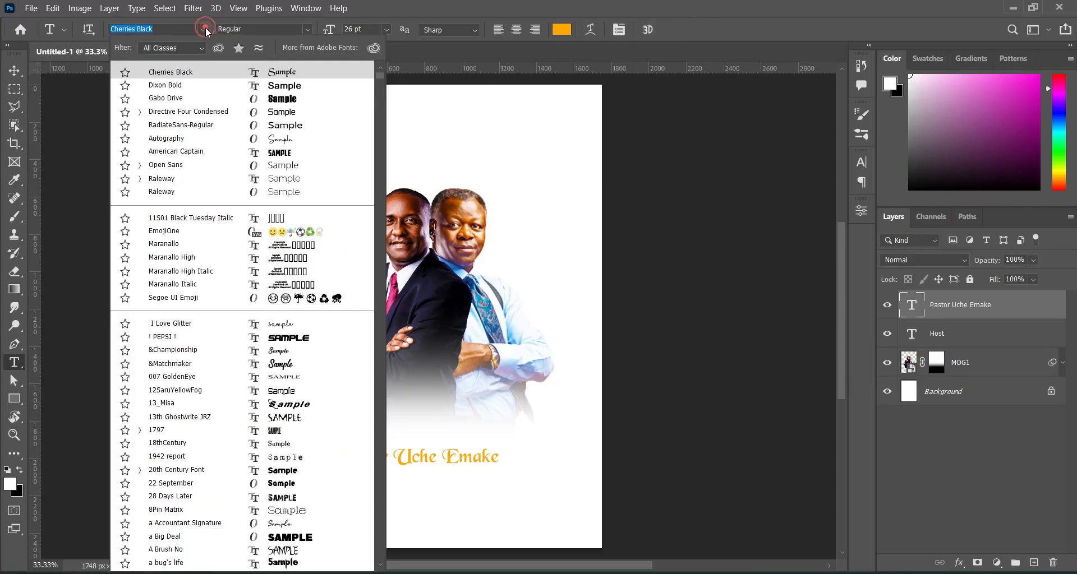
left_click(167, 86)
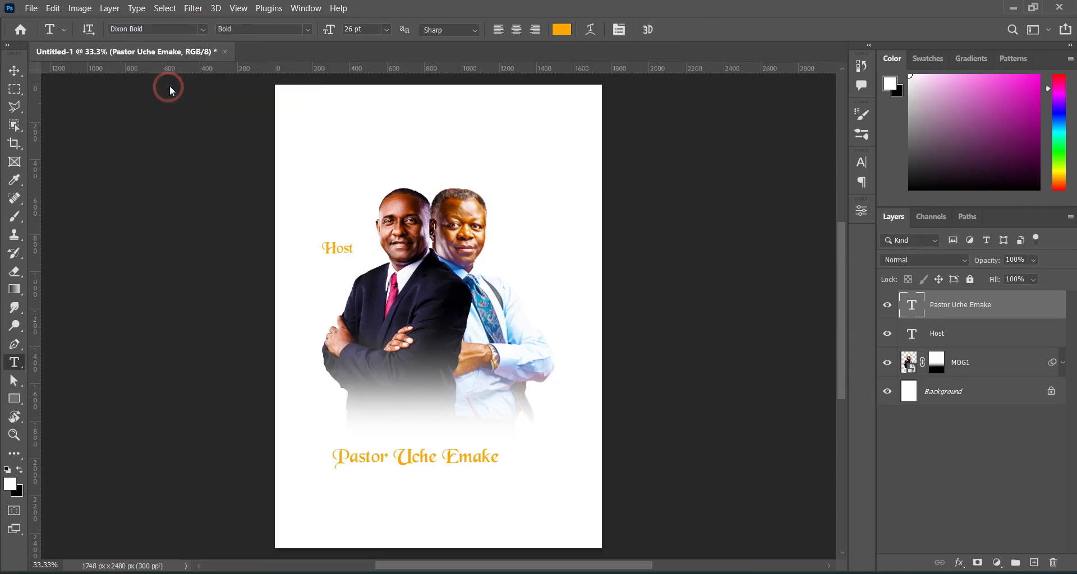
Shrink the name text to about 47% and place it just under the Host label.
left_click(13, 72)
left_click_drag(526, 455, 357, 266)
left_click_drag(286, 259, 300, 260)
left_click_drag(364, 264, 357, 263)
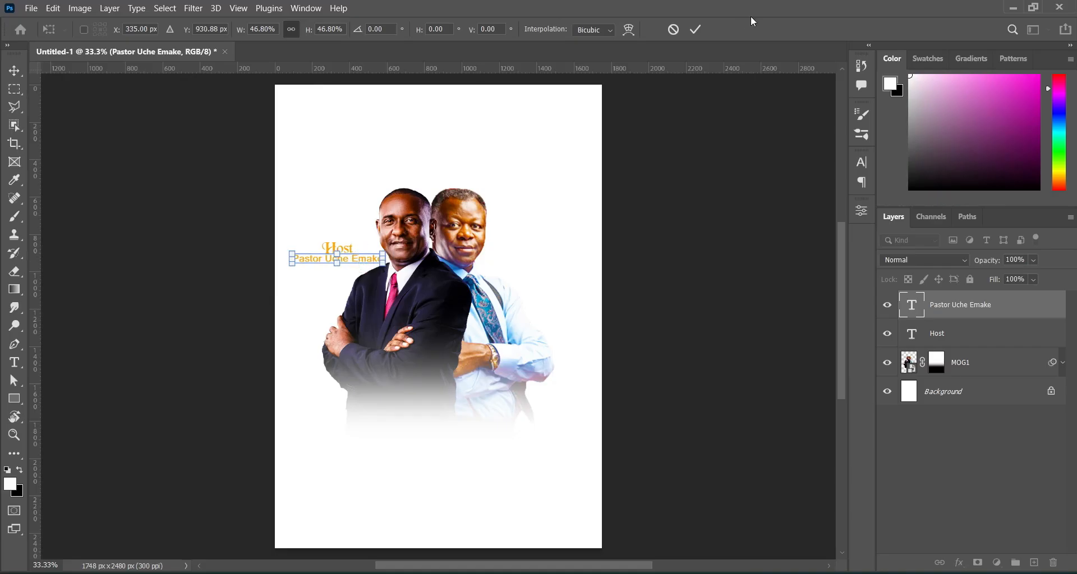
left_click(695, 29)
left_click(710, 153)
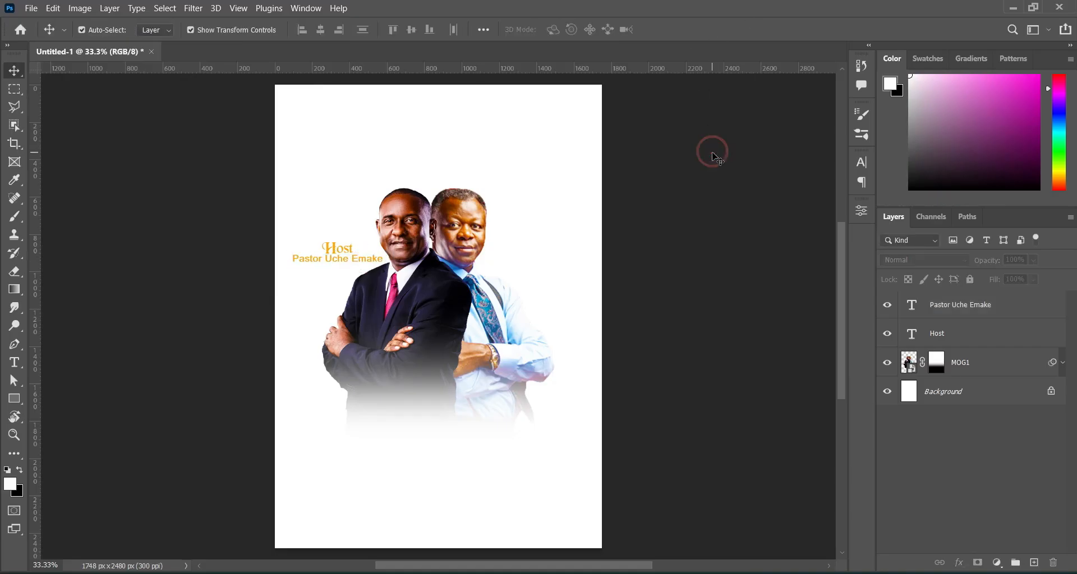
Centre the pastors' photo horizontally on the canvas using Select All and Align Horizontal Centers.
left_click(426, 287)
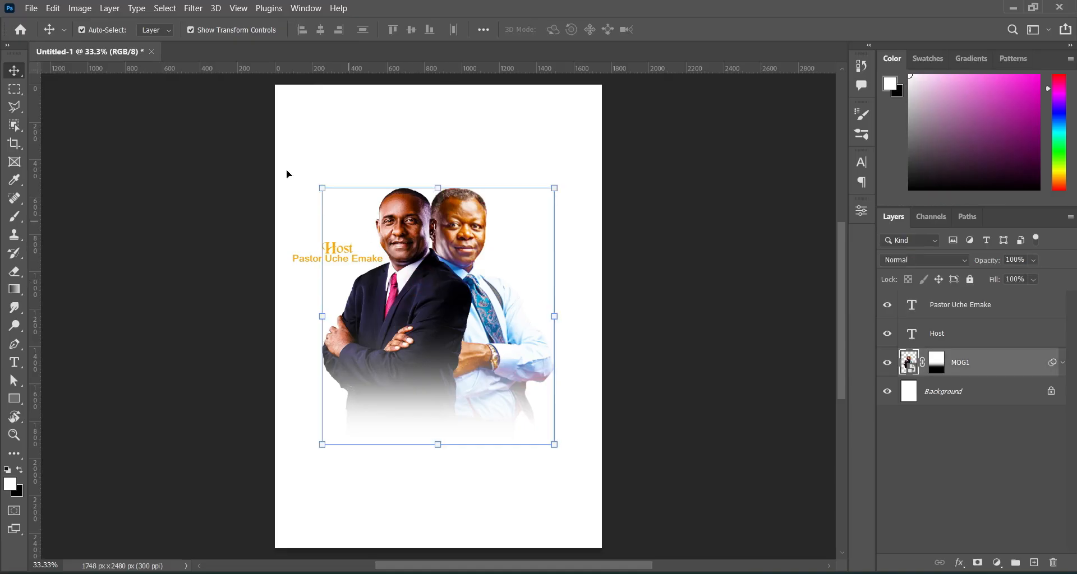
left_click(164, 10)
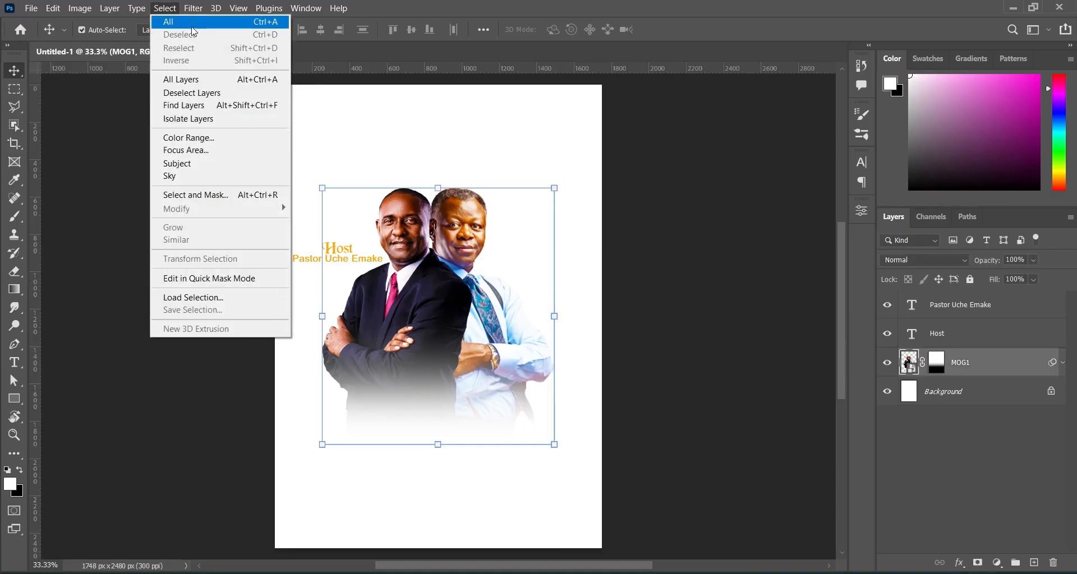
left_click(191, 24)
left_click(319, 29)
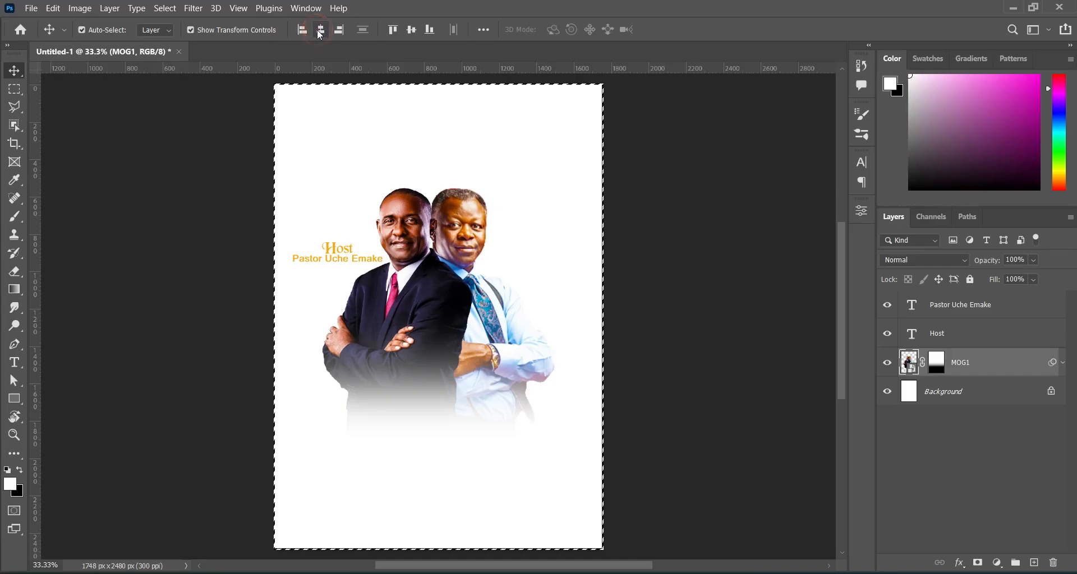
left_click(168, 8)
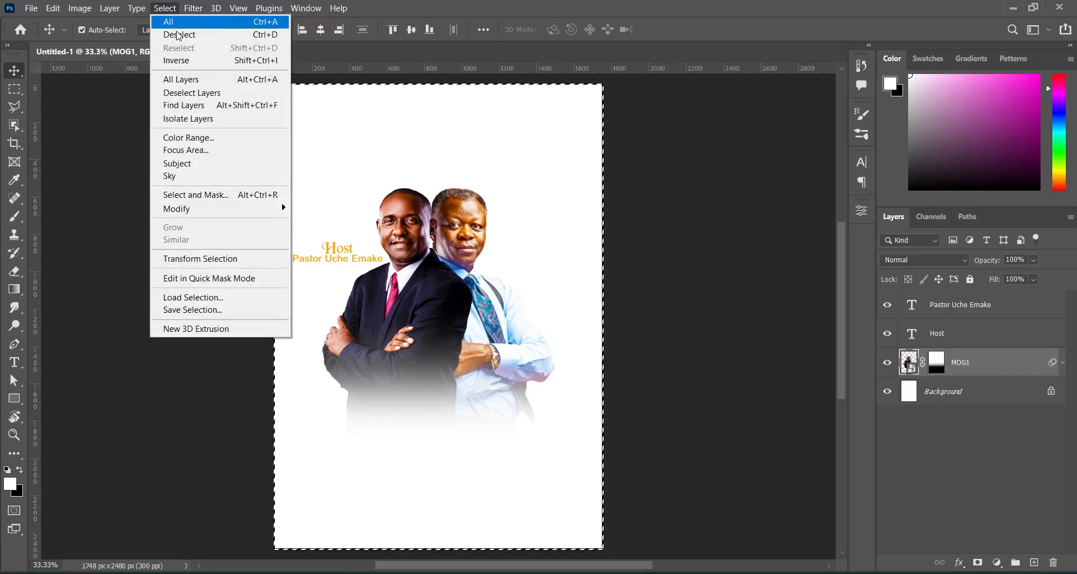
left_click(189, 34)
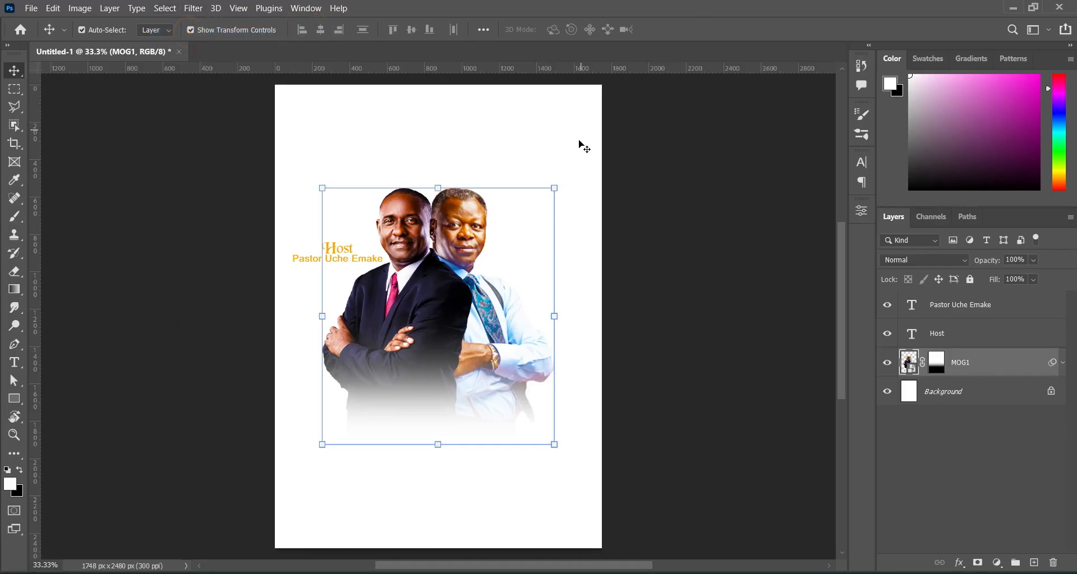
left_click(700, 249)
left_click(981, 335)
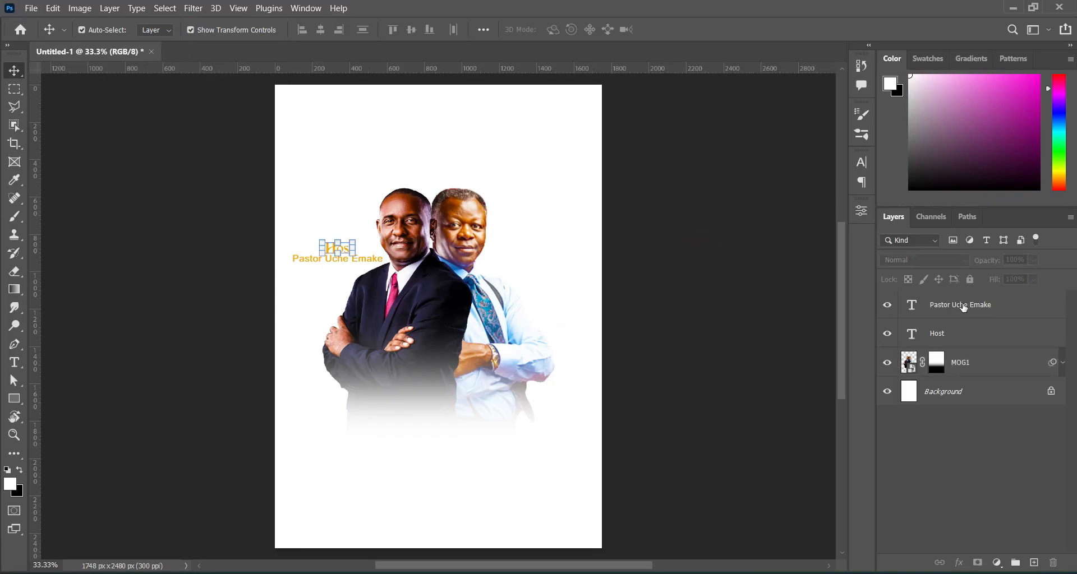
Duplicate the Host and name text layers and move the copies beside the right pastor's head.
left_click(962, 332)
left_click(960, 306, "ctrl")
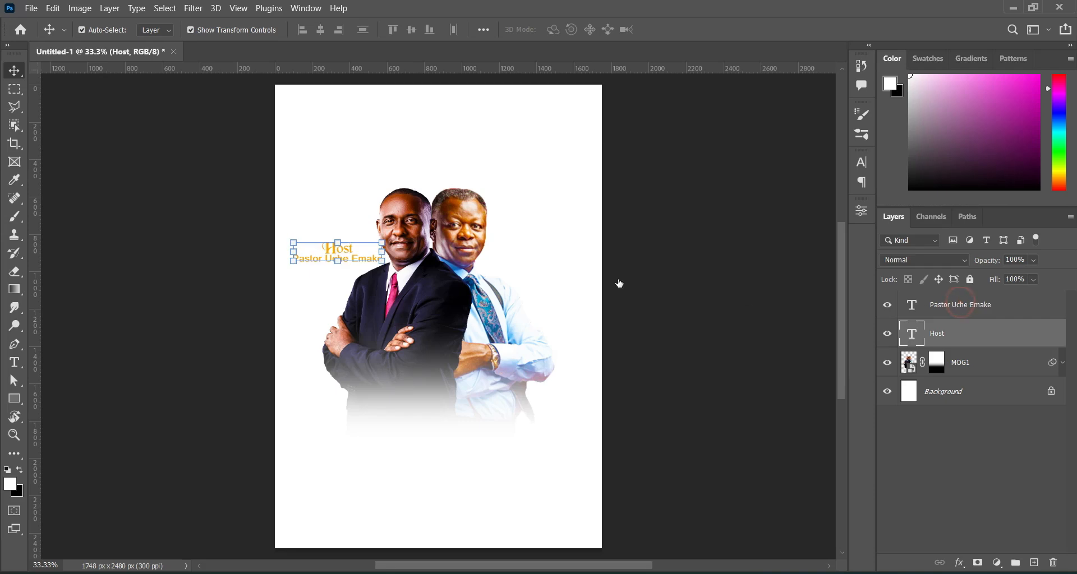
left_click_drag(1004, 340, 1035, 563)
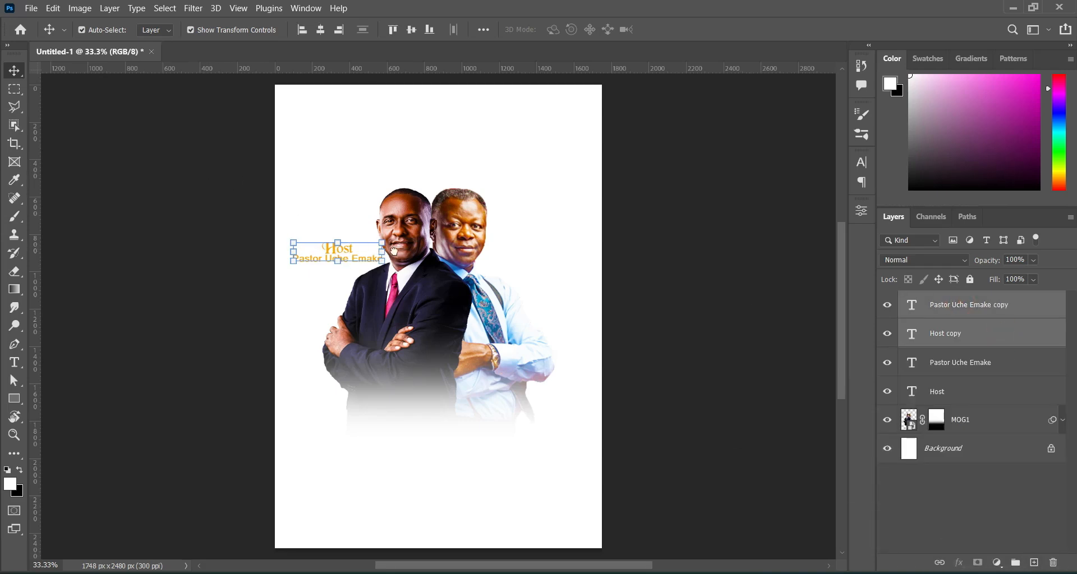
left_click_drag(338, 241, 535, 249)
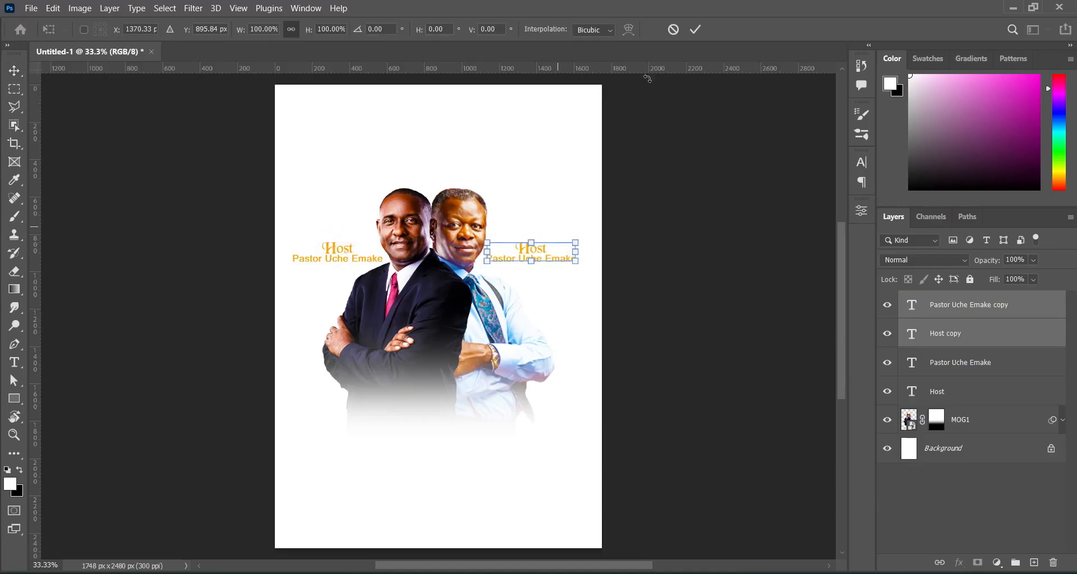
left_click(714, 214)
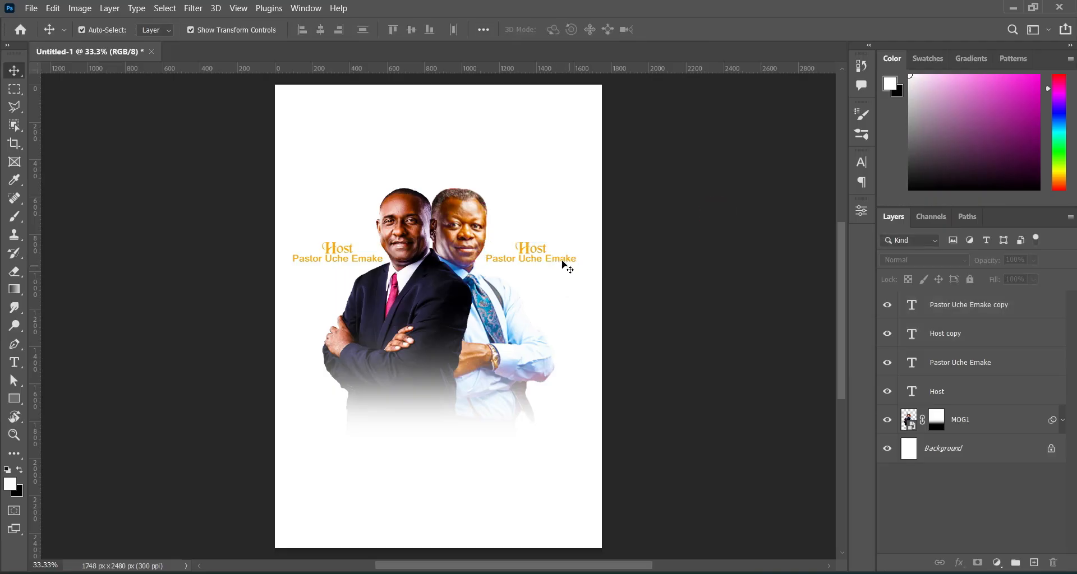
key("alt+Tab")
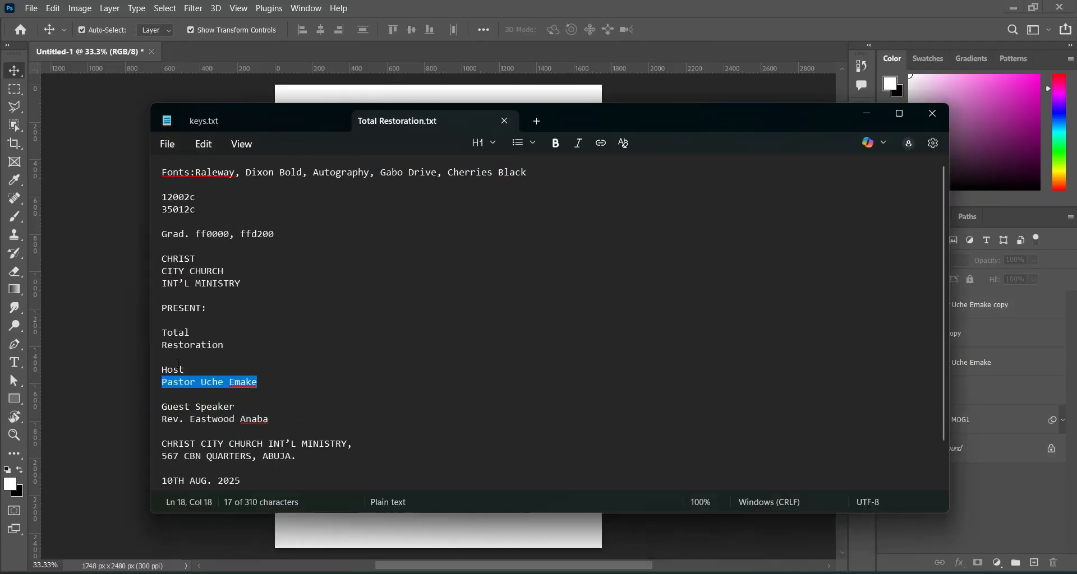
Replace the right-hand 'Host' text with 'Guest Speaker' copied from the notes.
triple_click(239, 408)
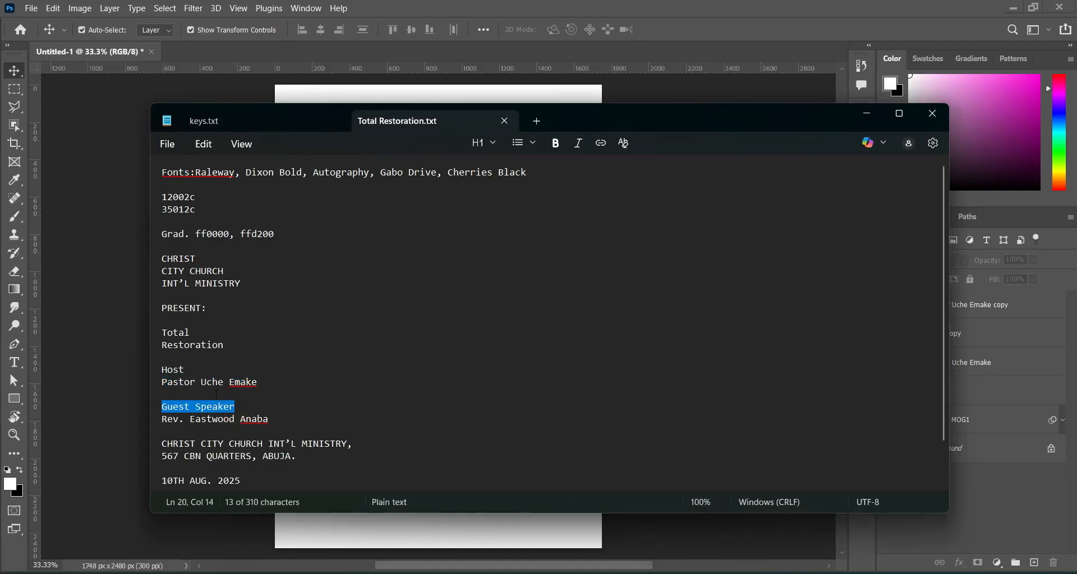
left_click(868, 114)
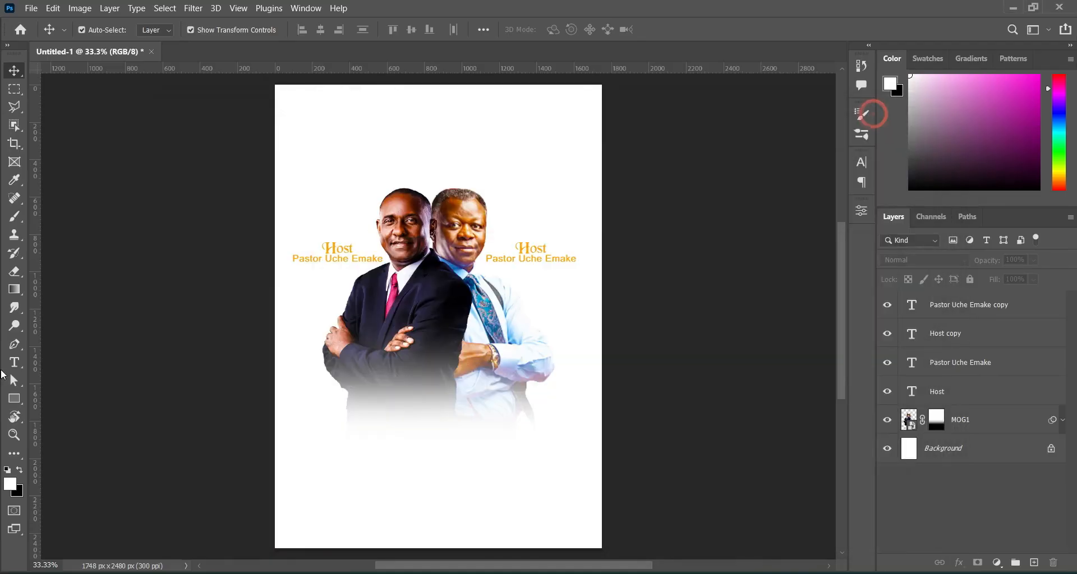
left_click(25, 364)
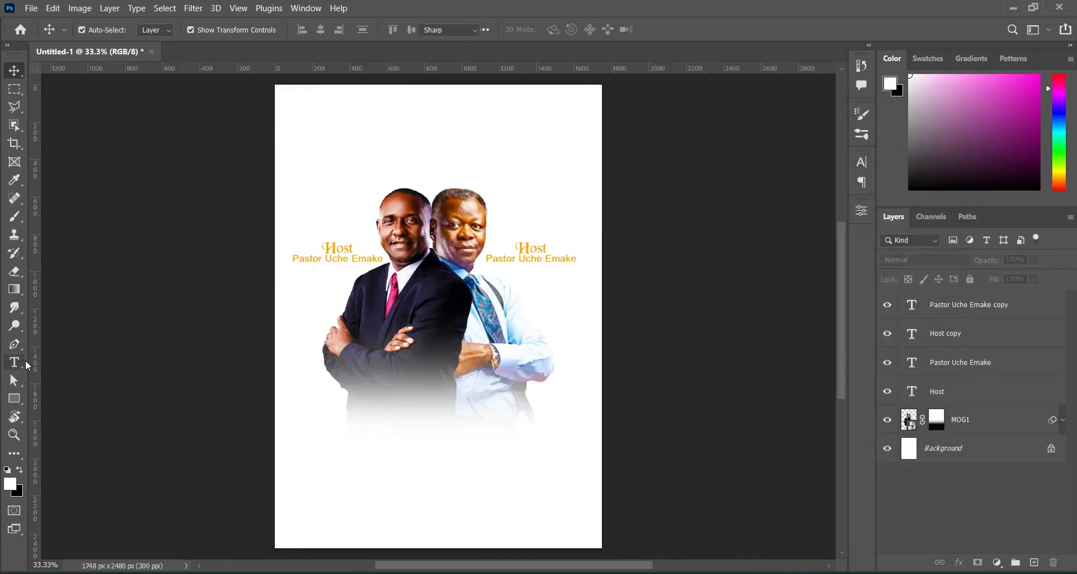
left_click(533, 248)
key("ctrl+a")
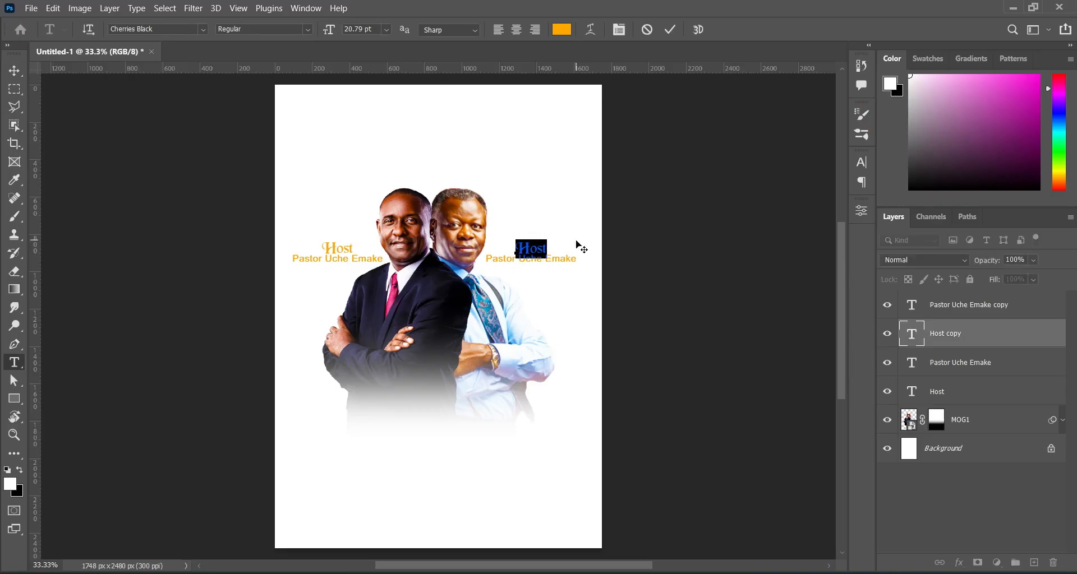
key("ctrl")
type("Guest Speaker")
left_click(672, 31)
Shrink the 'Guest Speaker' label to about 70% of its size.
left_click(15, 72)
left_click(611, 249)
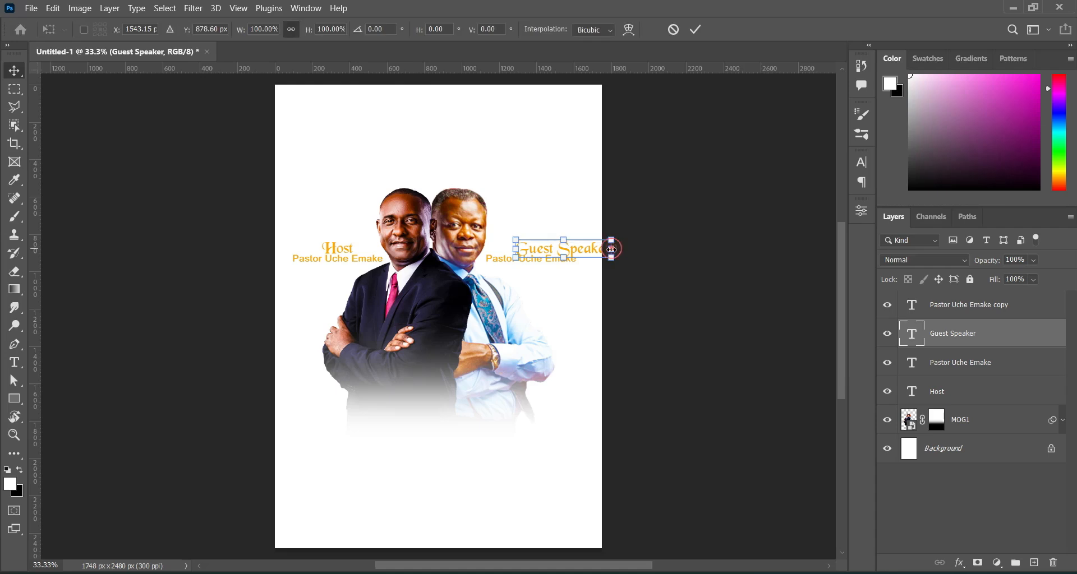
left_click_drag(612, 250, 562, 248)
left_click(695, 31)
left_click(705, 224)
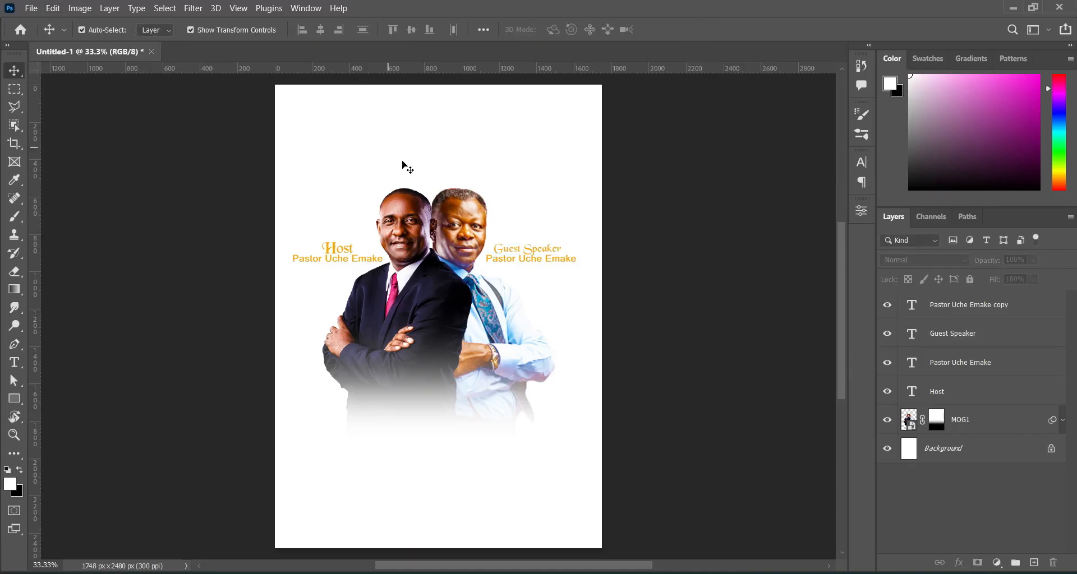
Replace the right-hand name line with the guest speaker's name from the notes and scale it to about 91%.
key("alt+Tab")
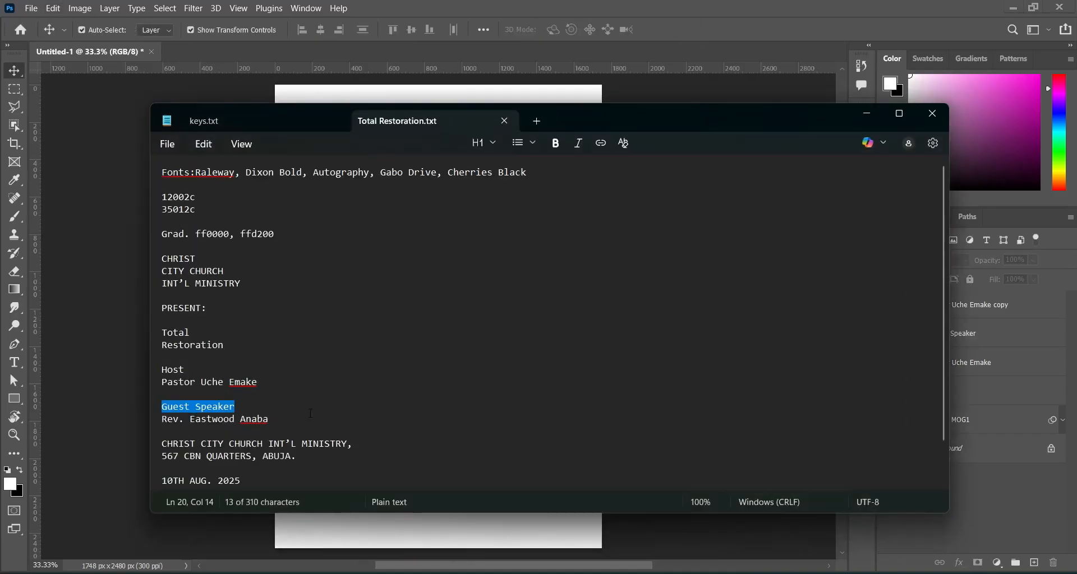
left_click_drag(271, 420, 162, 420)
key("ctrl+c")
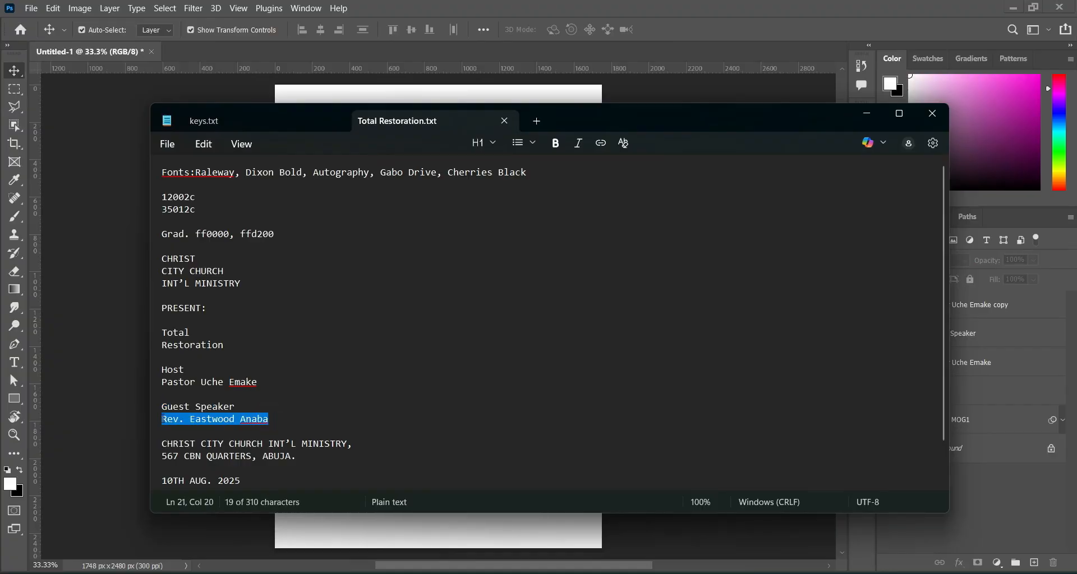
left_click(866, 113)
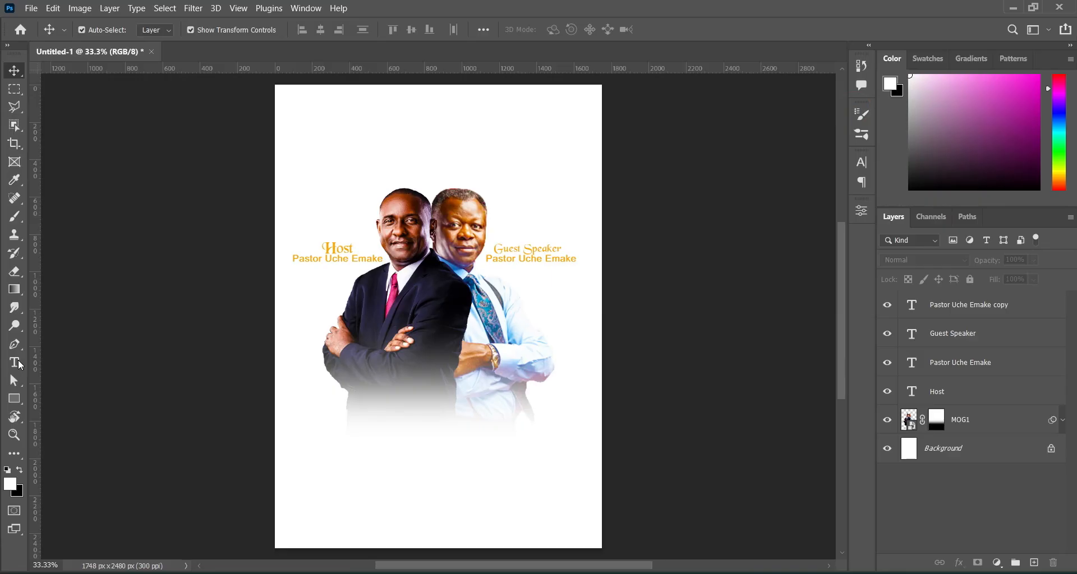
left_click(17, 364)
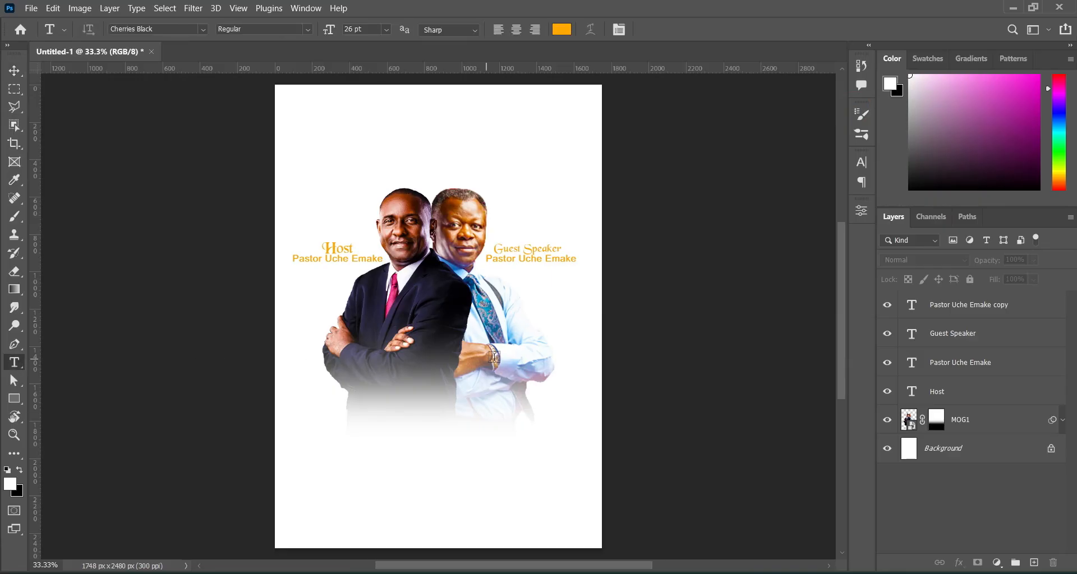
left_click(552, 262)
key("ctrl+a")
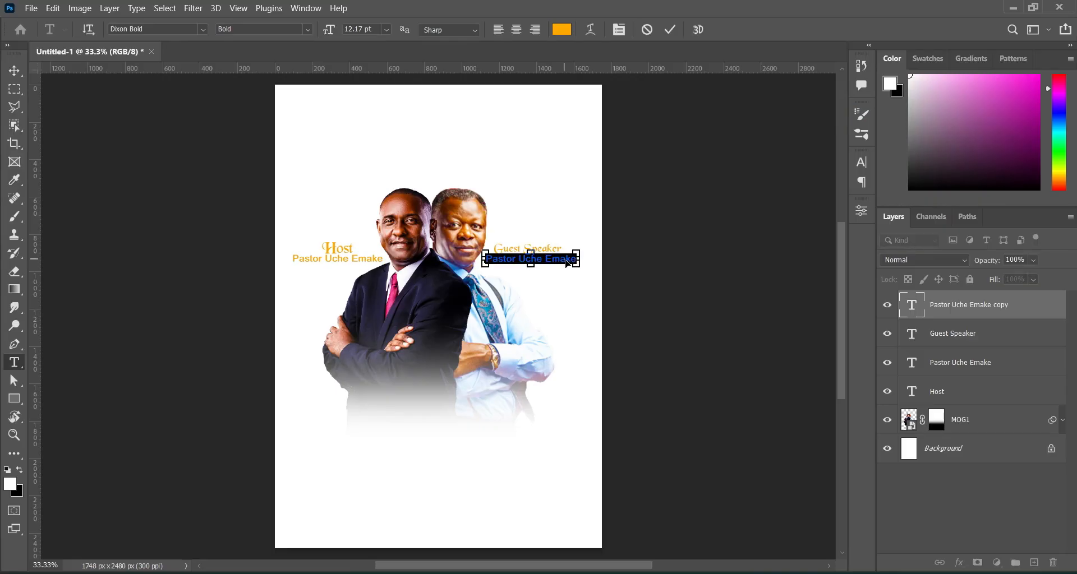
key("ctrl+v")
left_click(670, 30)
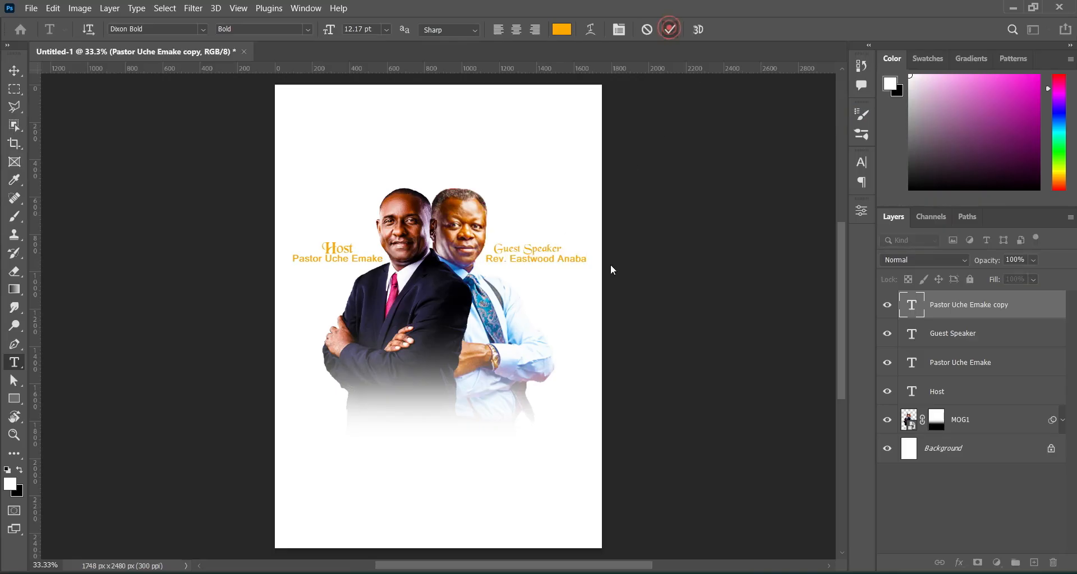
left_click(14, 70)
left_click_drag(586, 258, 581, 259)
Commit the guest name resize, then nudge the Guest Speaker caption pair down and left.
left_click(698, 29)
left_click(693, 213)
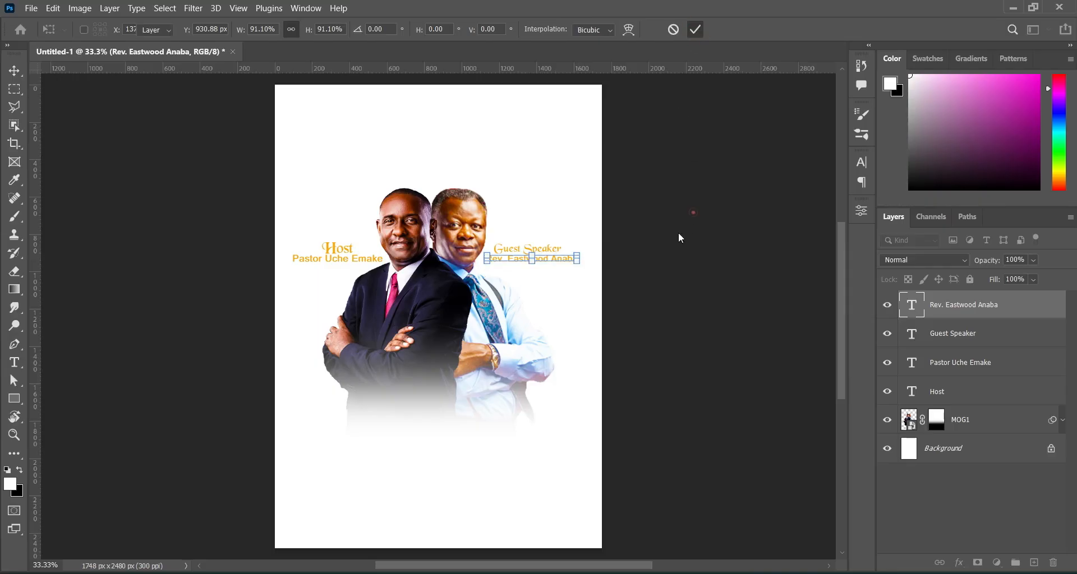
left_click(550, 266)
left_click(611, 255)
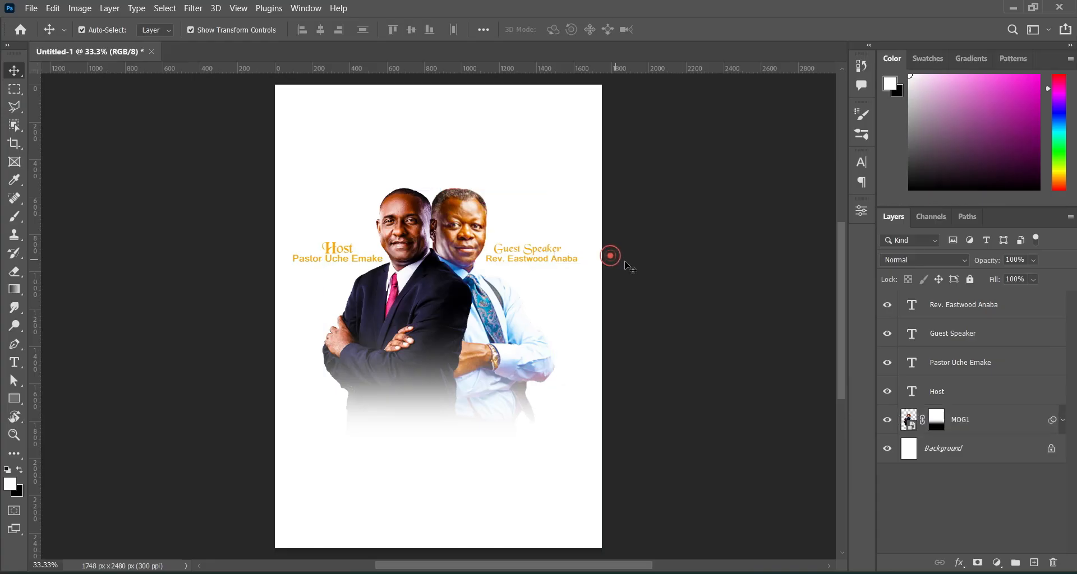
left_click(548, 248)
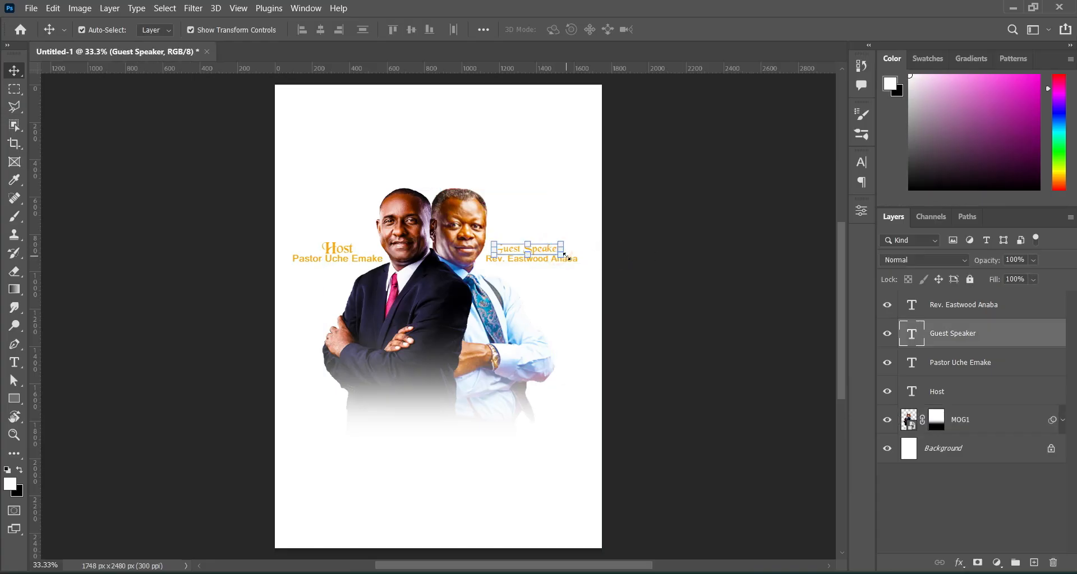
left_click(912, 313, "shift")
key("Down")
key("Down")
key("Down")
key("Down")
key("Down")
key("Left")
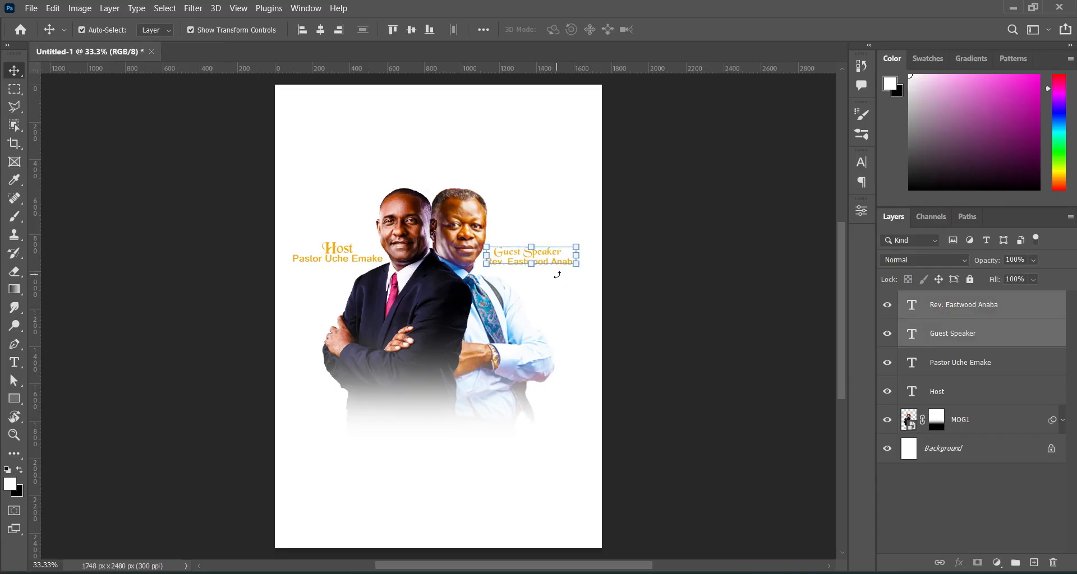
key("Left")
left_click(667, 236)
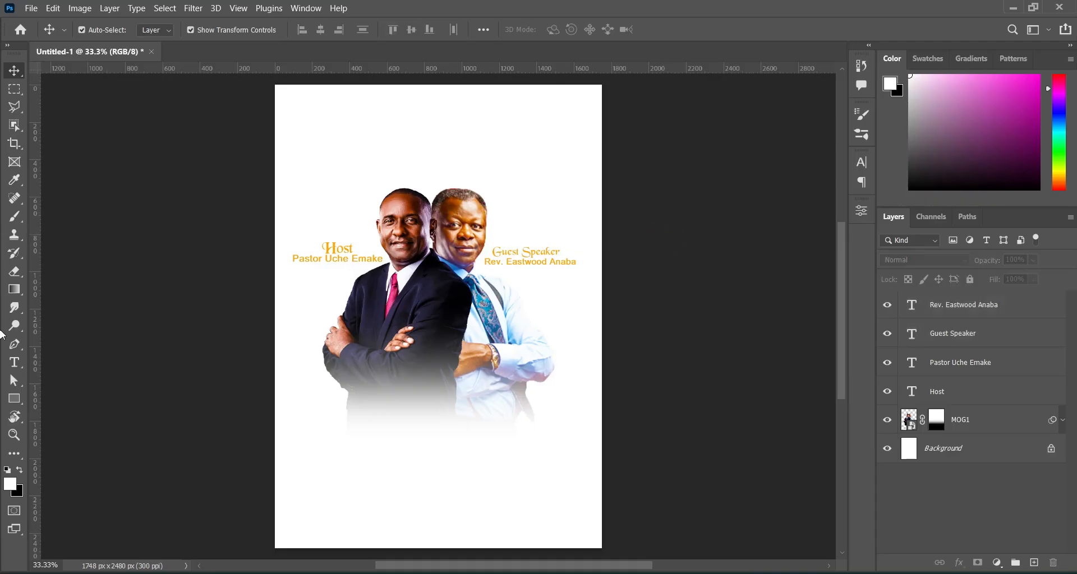
Narrow the host label and host name together to about 92%.
left_click(939, 393)
left_click(916, 361, "shift")
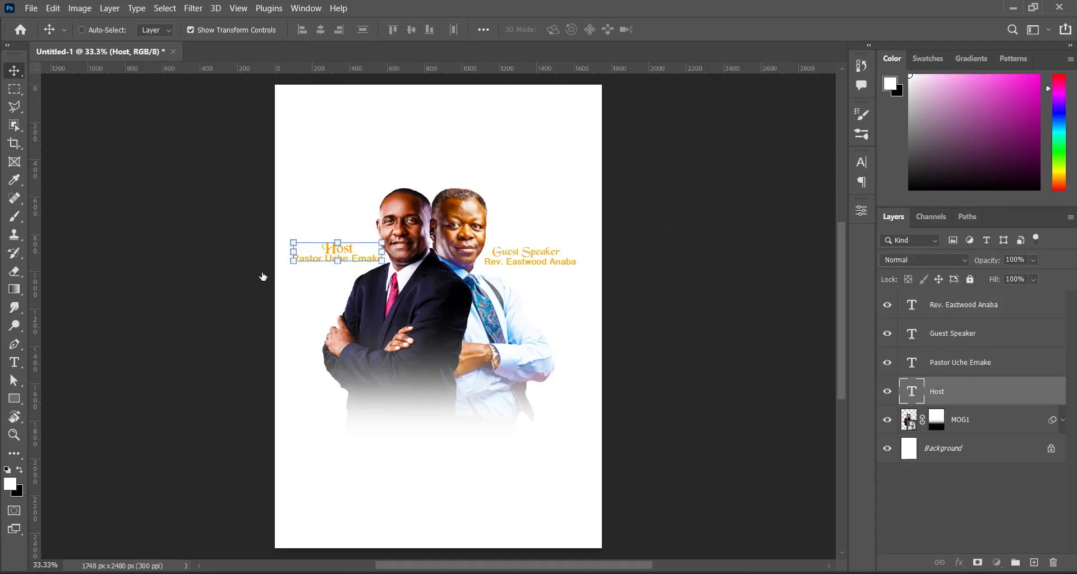
left_click_drag(289, 252, 297, 252)
left_click(698, 242)
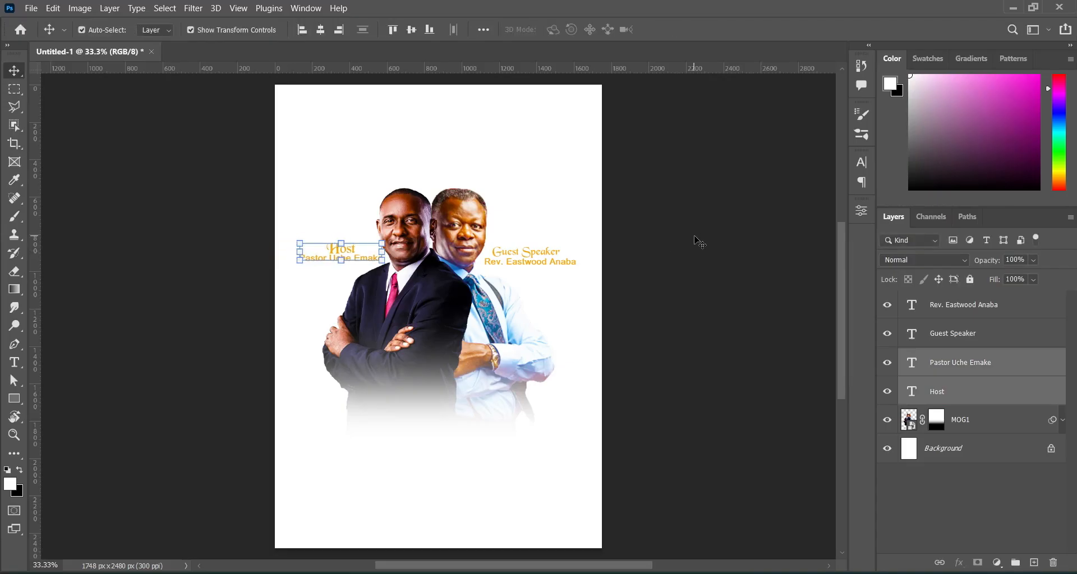
left_click(712, 291)
Shrink the guest caption pair to about 93% and start a new text layer below the portraits.
left_click(963, 332)
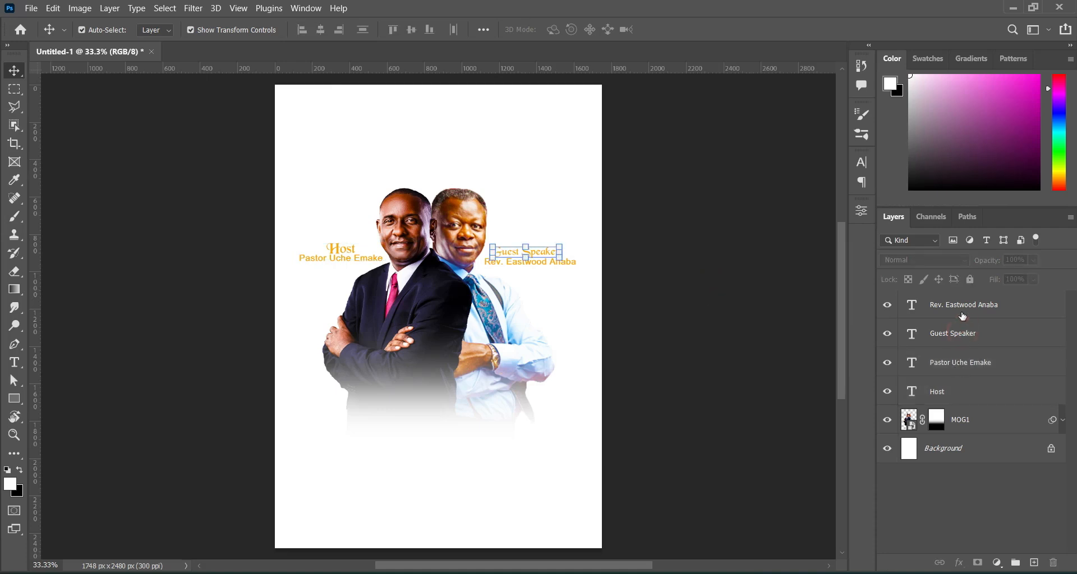
left_click(962, 308, "shift")
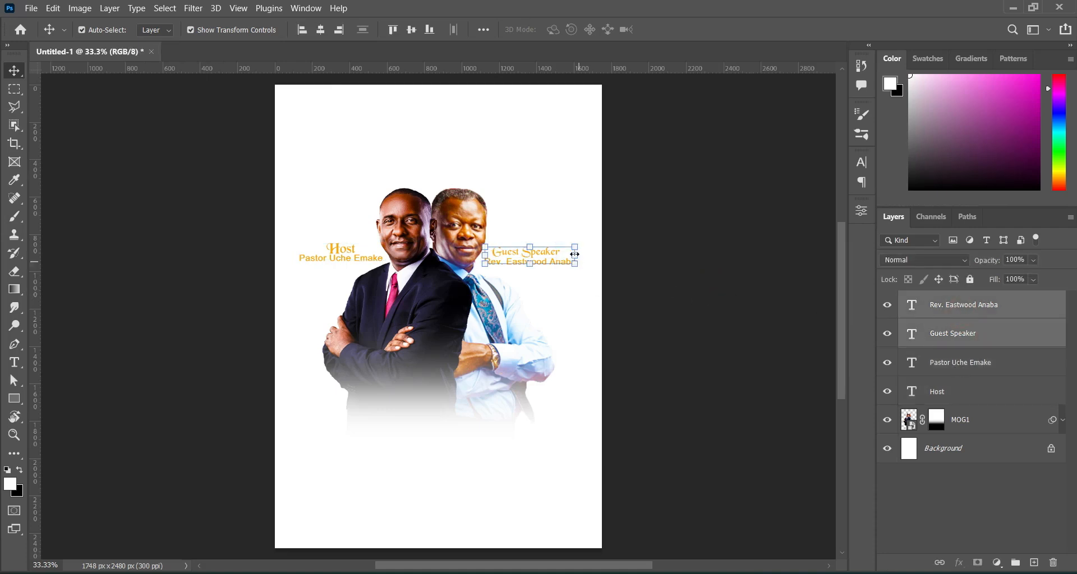
left_click_drag(576, 257, 572, 257)
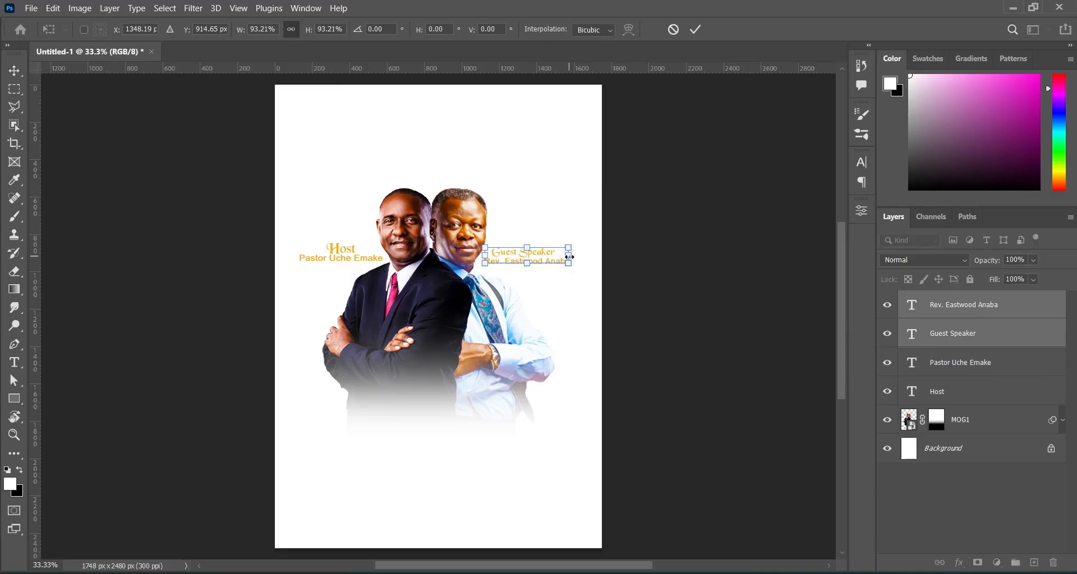
left_click(695, 273)
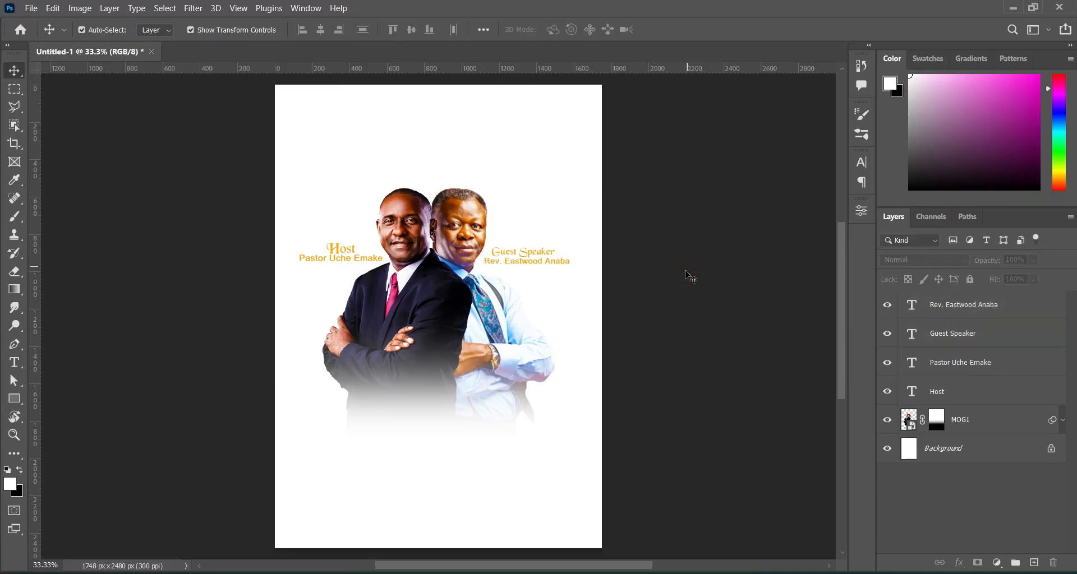
key("t")
left_click(405, 423)
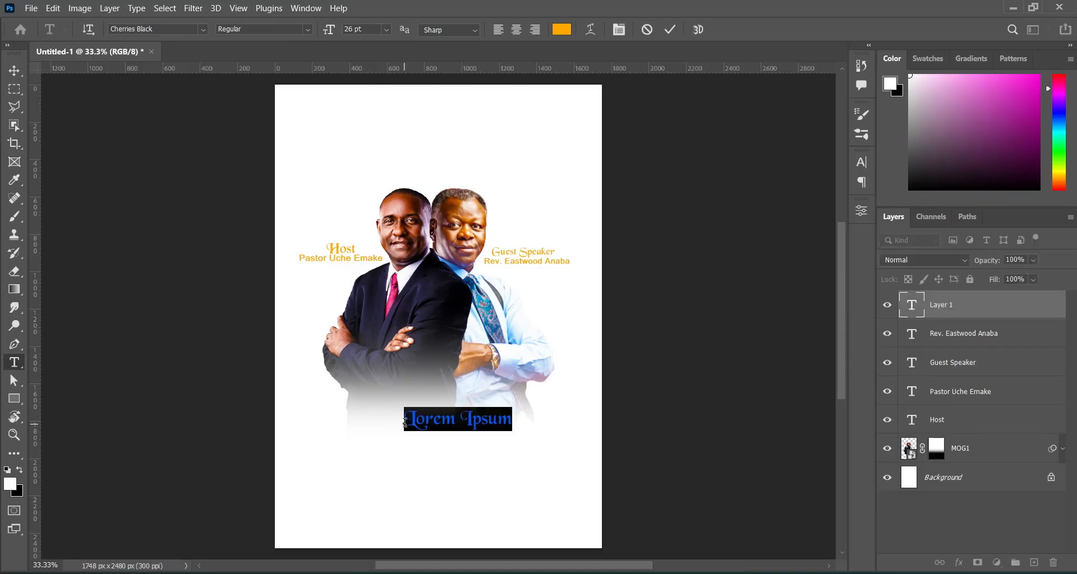
Type 'Total' and style it in the Autography font with colour 000000.
left_click(405, 423)
type("Tot")
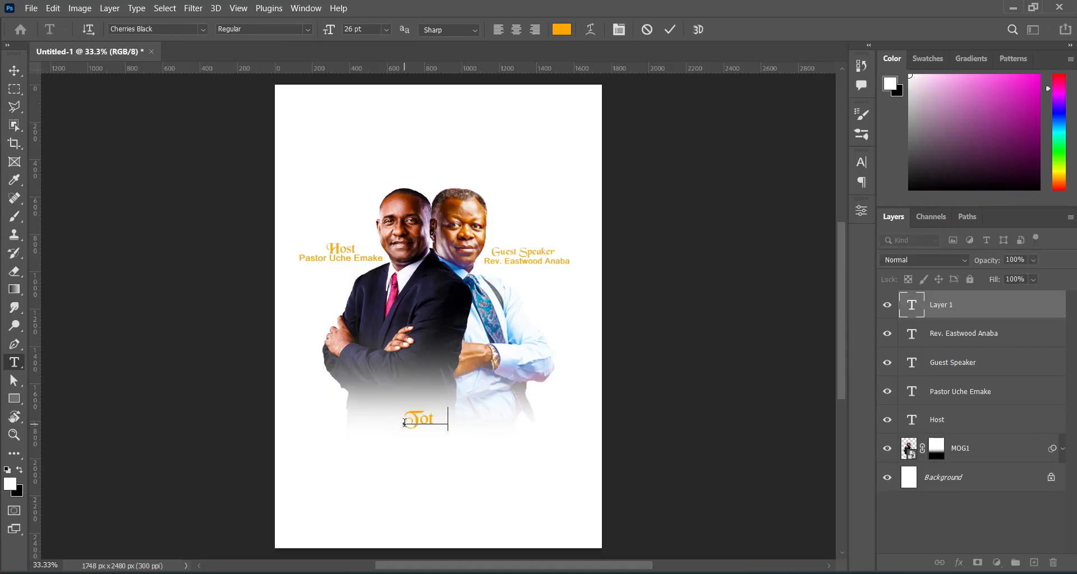
type("al")
left_click(672, 30)
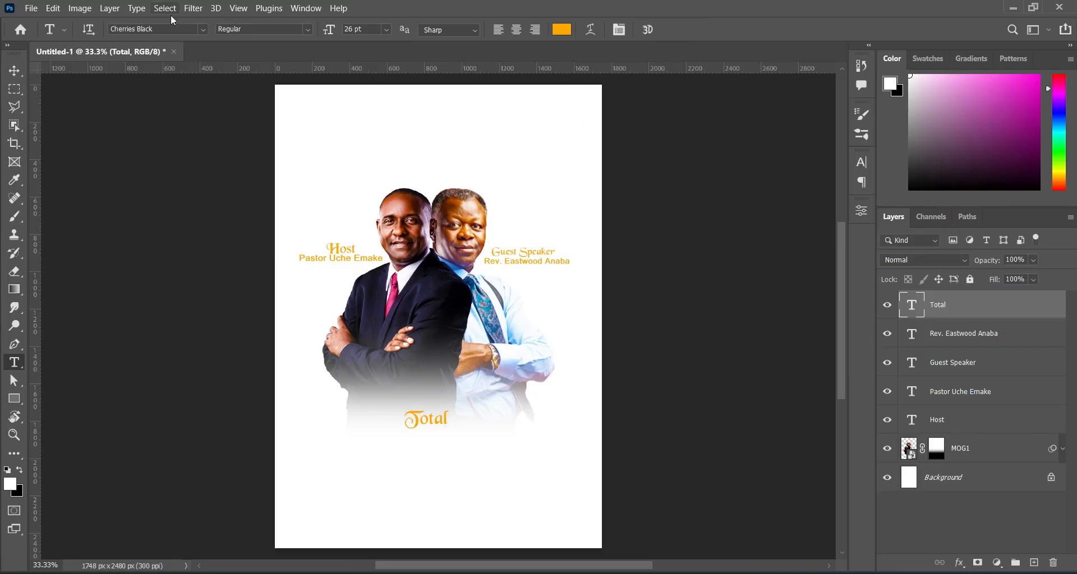
left_click(204, 29)
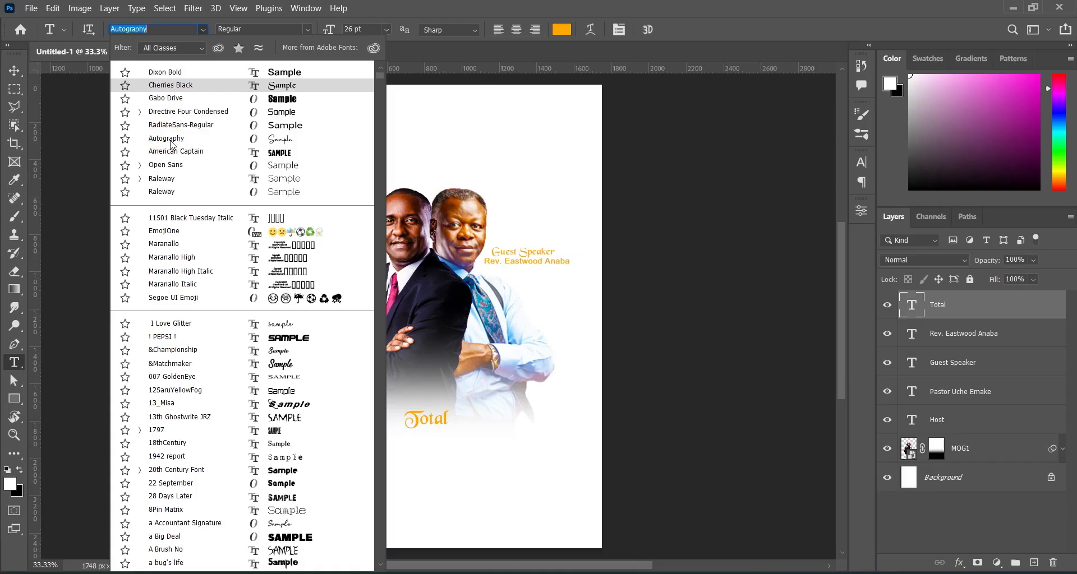
left_click(169, 140)
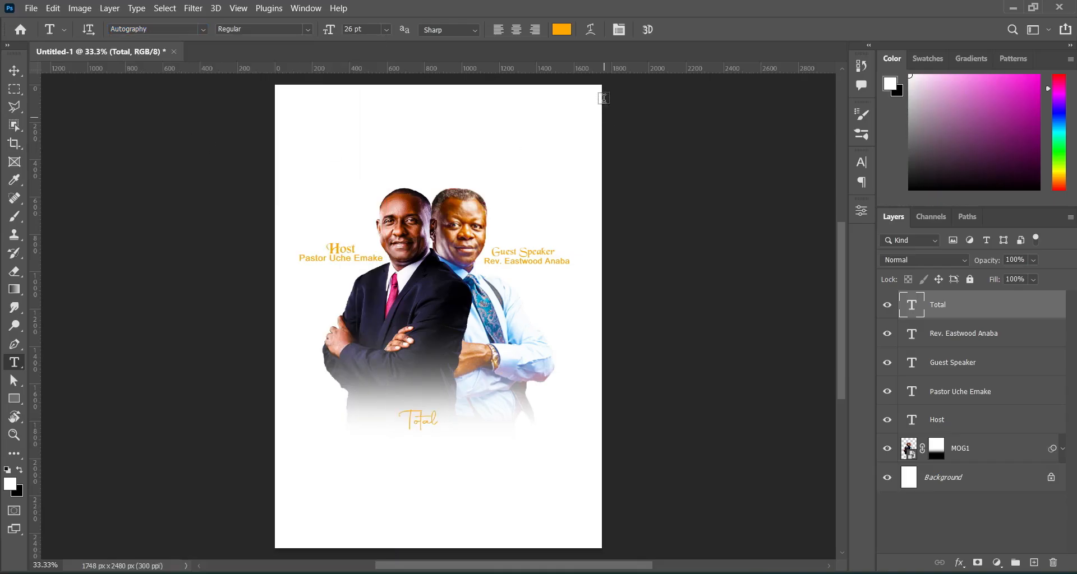
left_click(561, 31)
type("000000")
left_click(997, 197)
Enlarge the Total title to about 366% and move it up and left over the portraits.
left_click(15, 72)
left_click_drag(438, 418, 540, 419)
left_click_drag(476, 417, 438, 404)
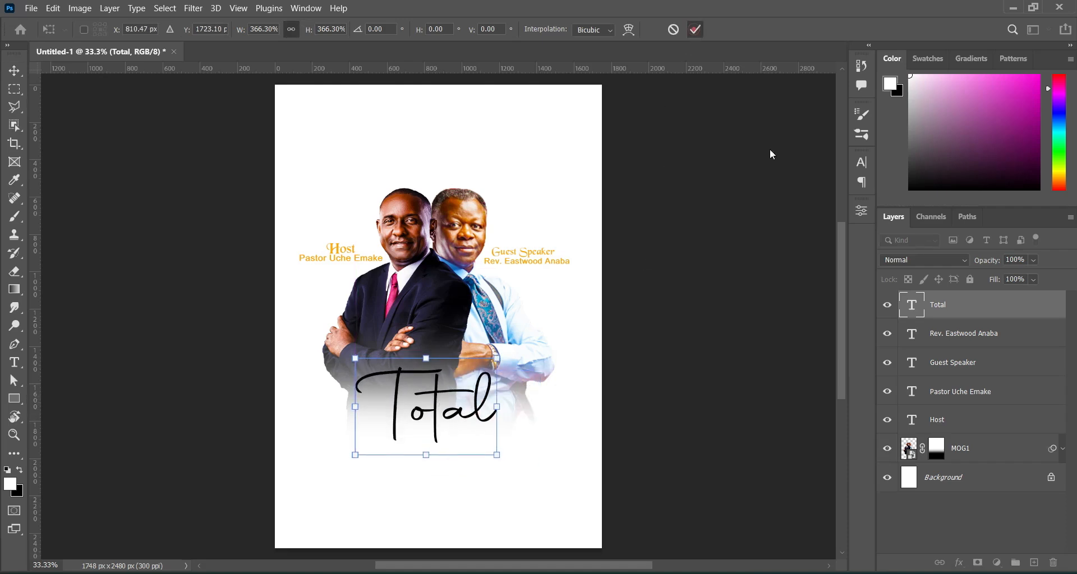
left_click(695, 29)
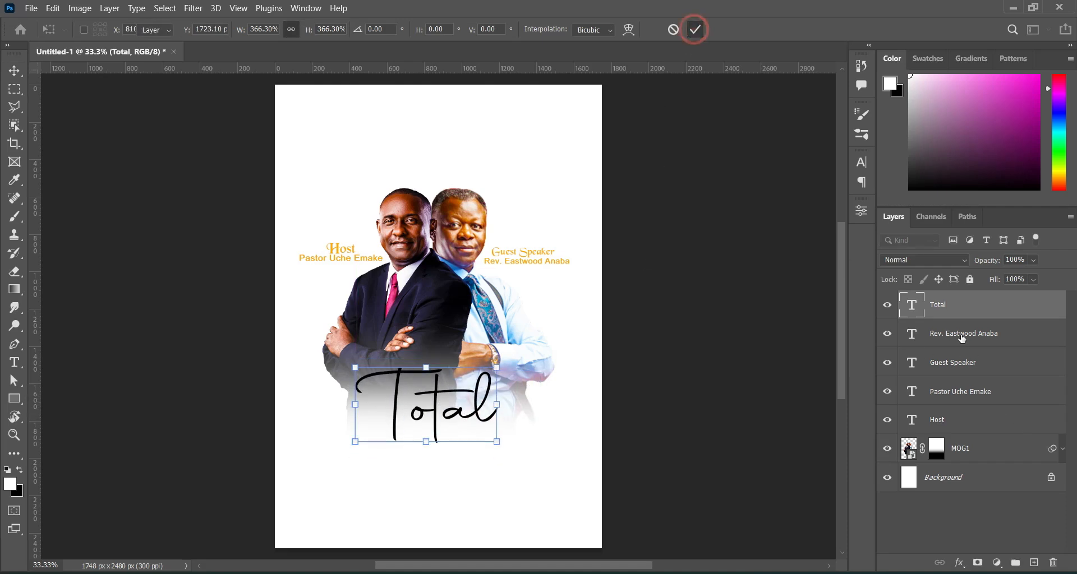
left_click(959, 565)
Reduce the Total drop shadow's spread, size and distance and make it black.
left_click(972, 556)
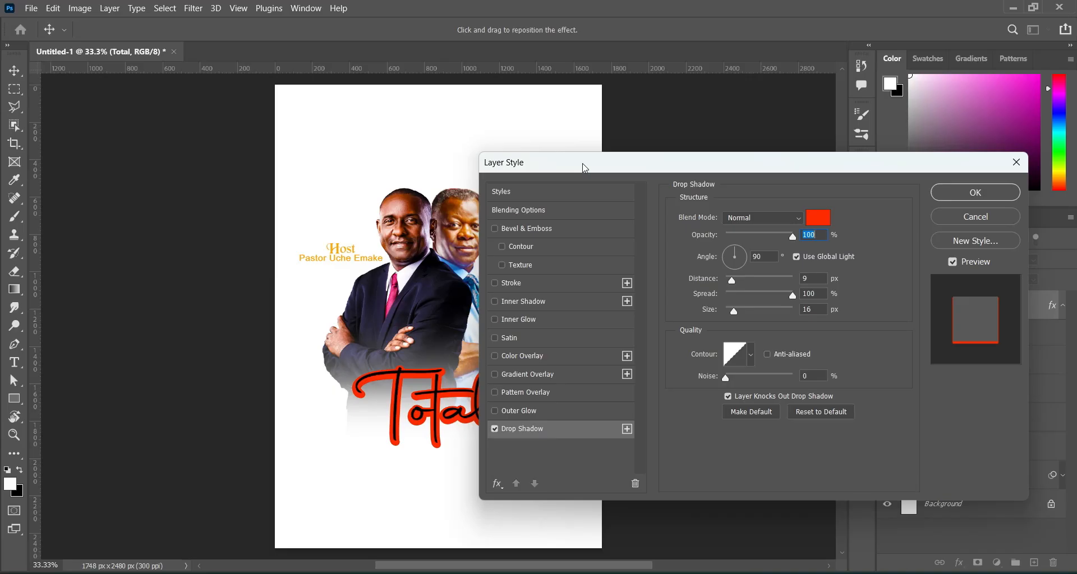
left_click_drag(631, 164, 740, 162)
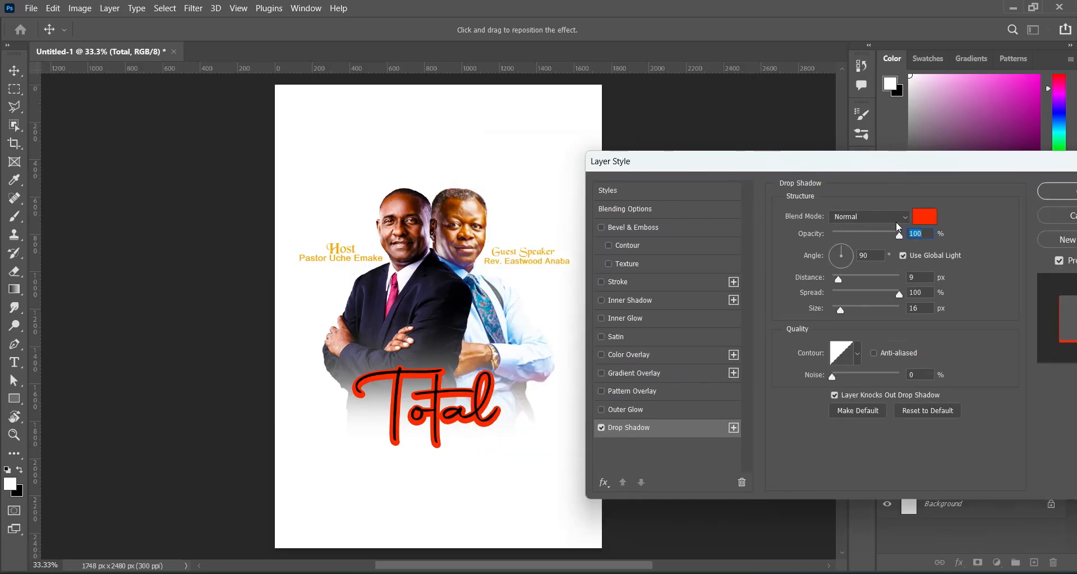
left_click_drag(900, 294, 835, 295)
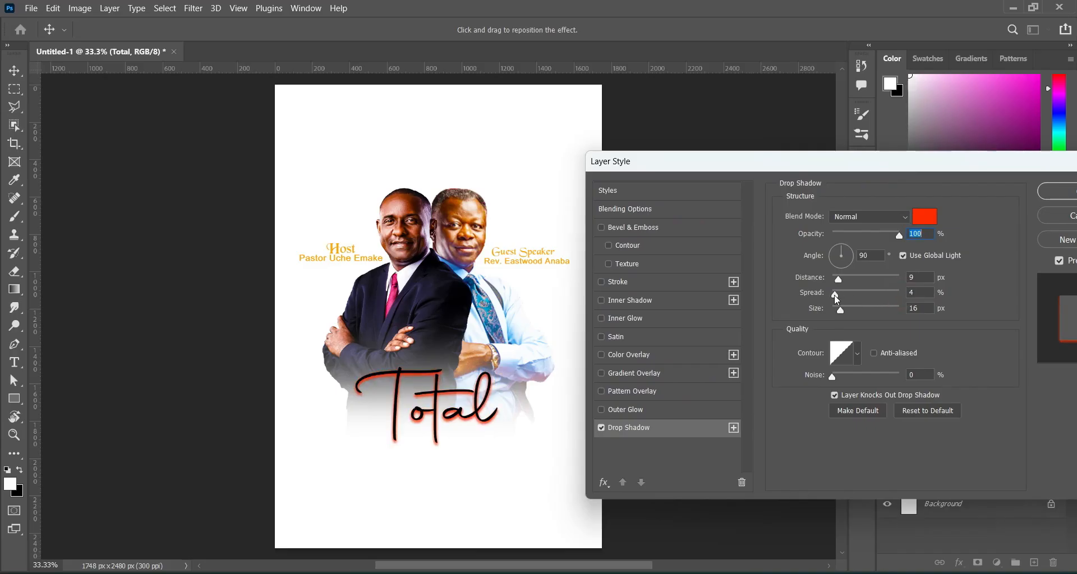
left_click_drag(835, 296, 838, 311)
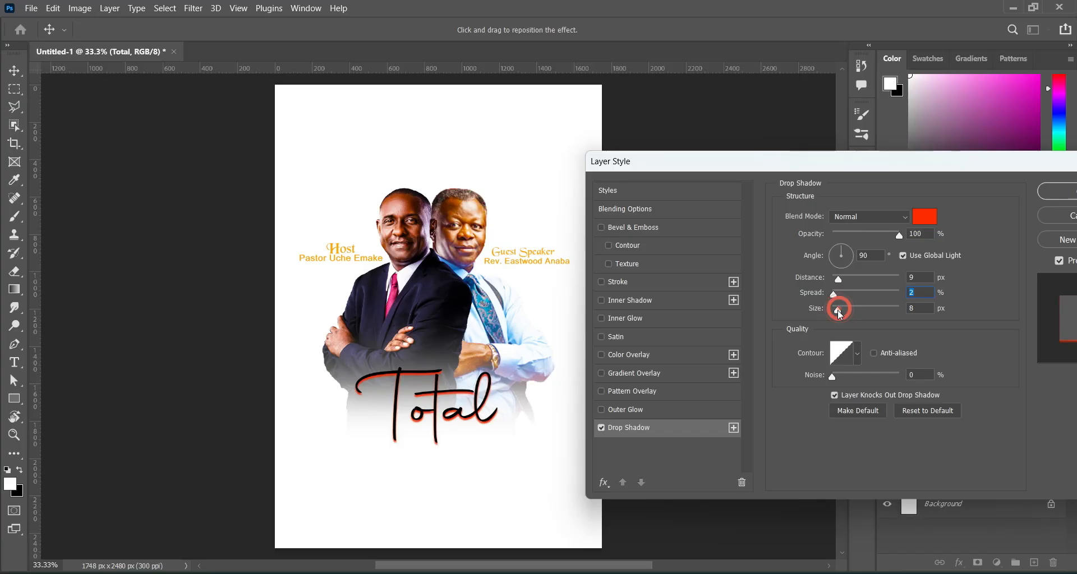
left_click_drag(838, 279, 835, 279)
left_click(929, 222)
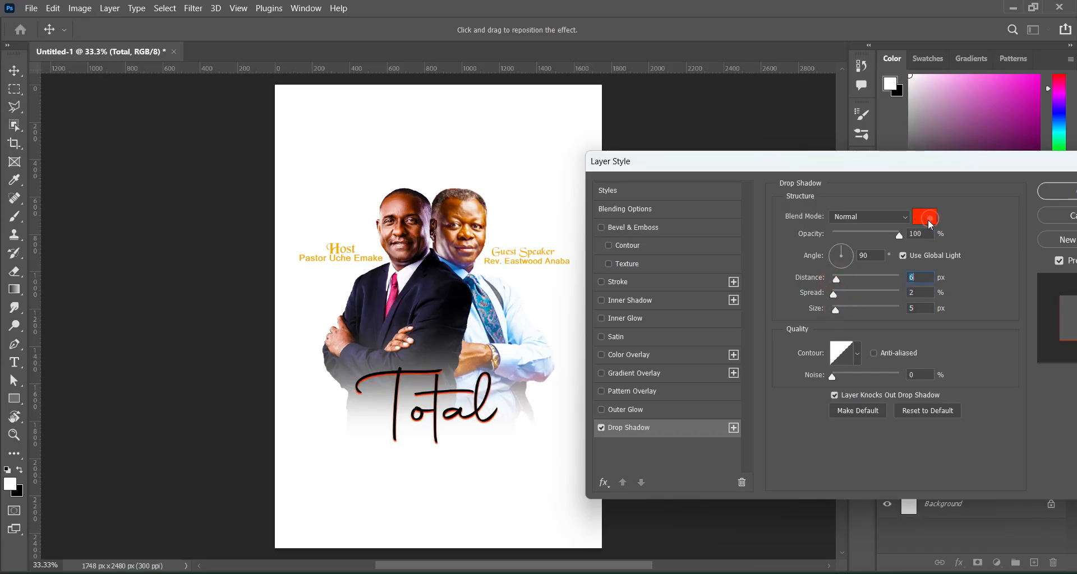
left_click_drag(689, 359, 679, 380)
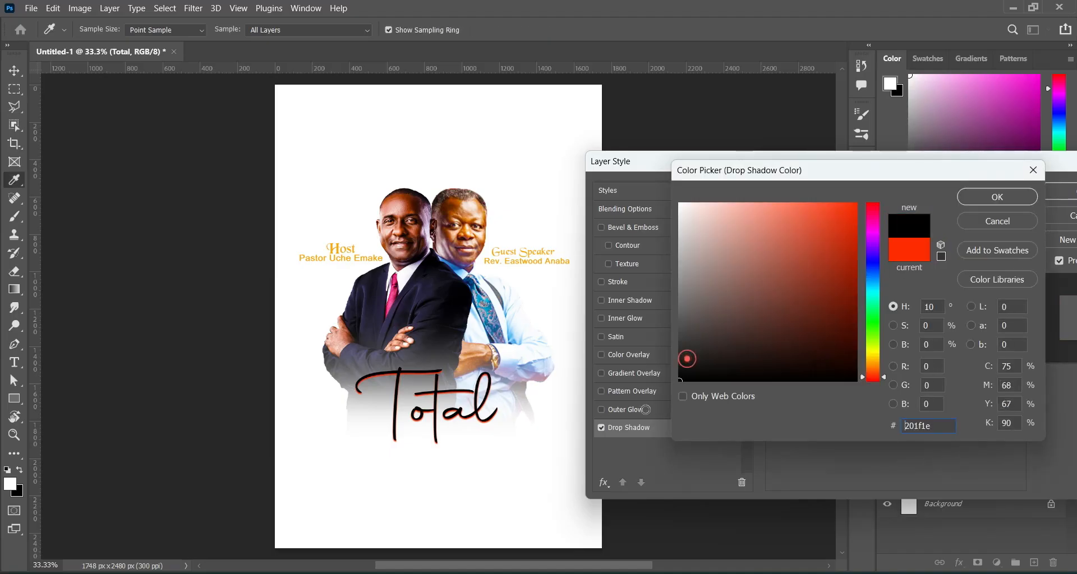
left_click(983, 197)
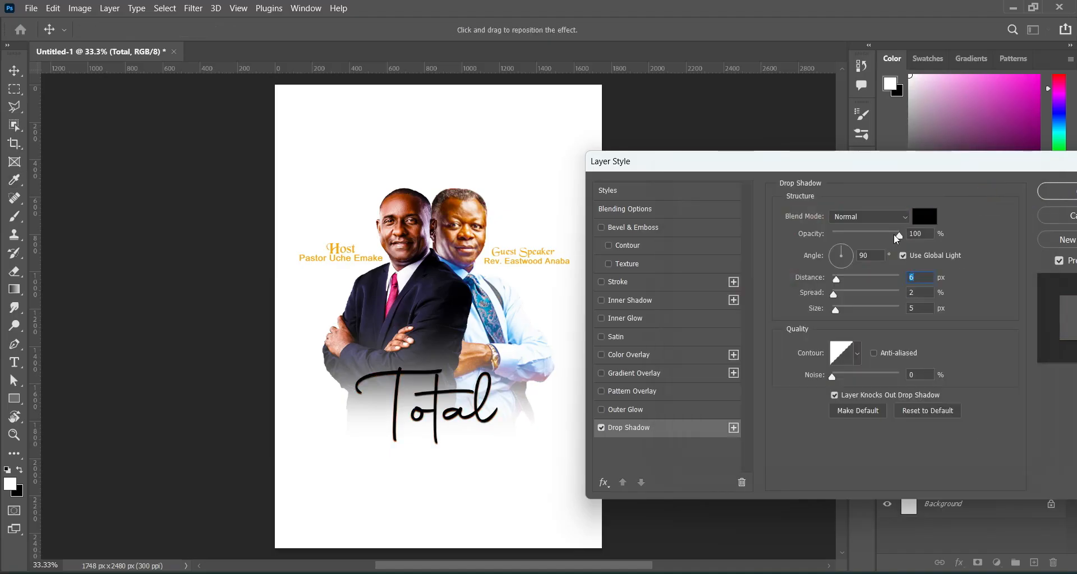
Add a white outline and set the shadow to distance 10 px, spread 9%, size 13 px.
left_click(627, 282)
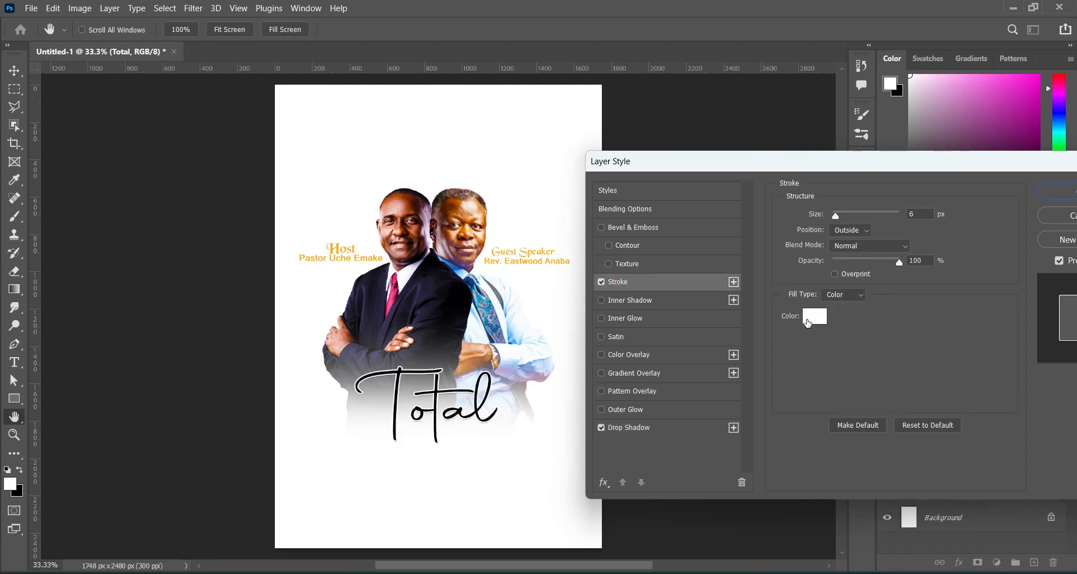
left_click_drag(944, 171, 937, 148)
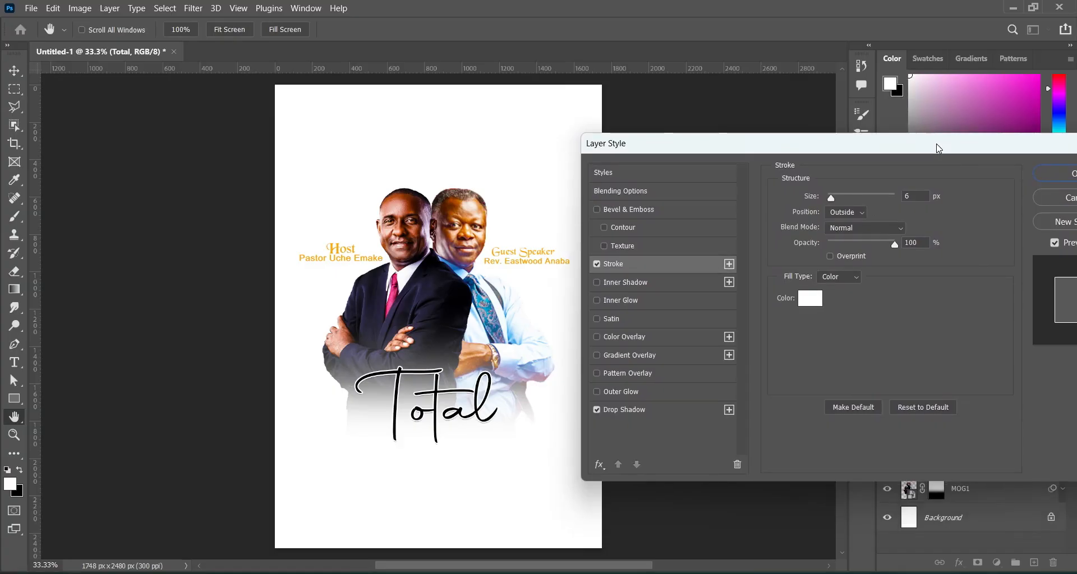
left_click(653, 411)
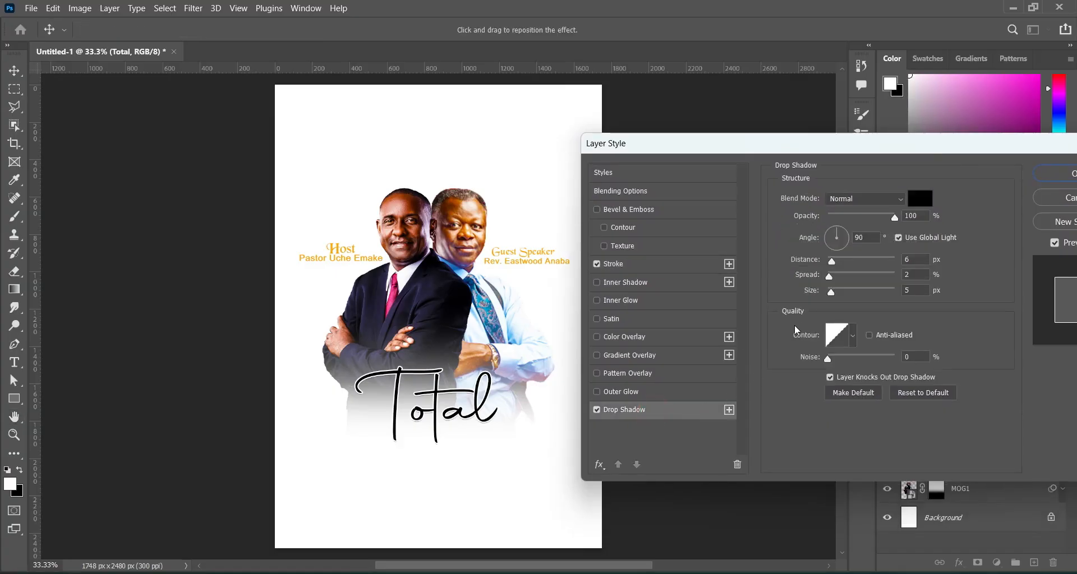
left_click_drag(833, 293, 835, 282)
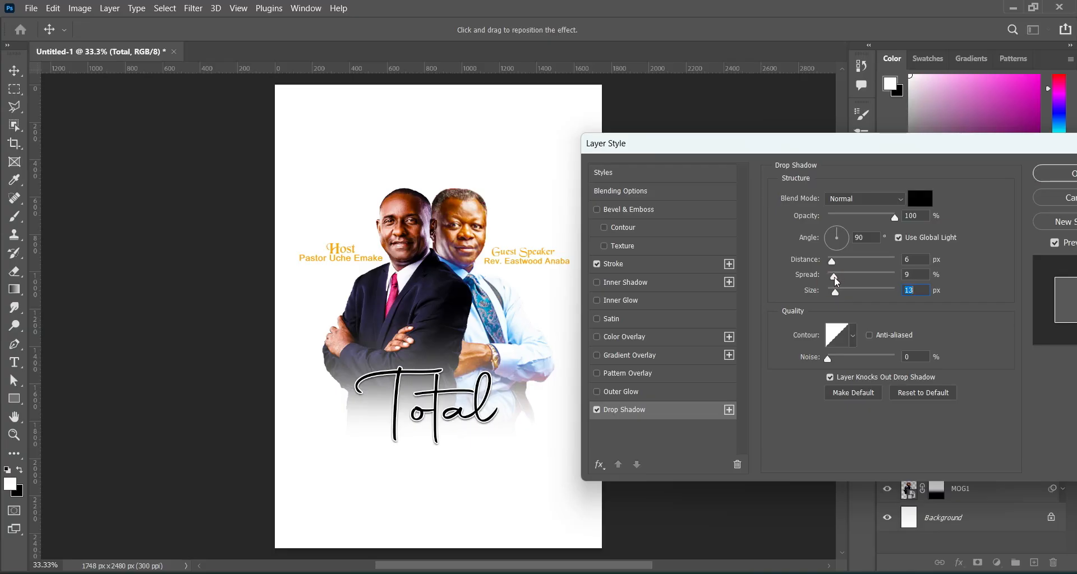
left_click(833, 276)
left_click_drag(834, 267, 837, 267)
left_click(838, 260)
left_click_drag(906, 142, 832, 121)
left_click(1004, 153)
left_click(701, 240)
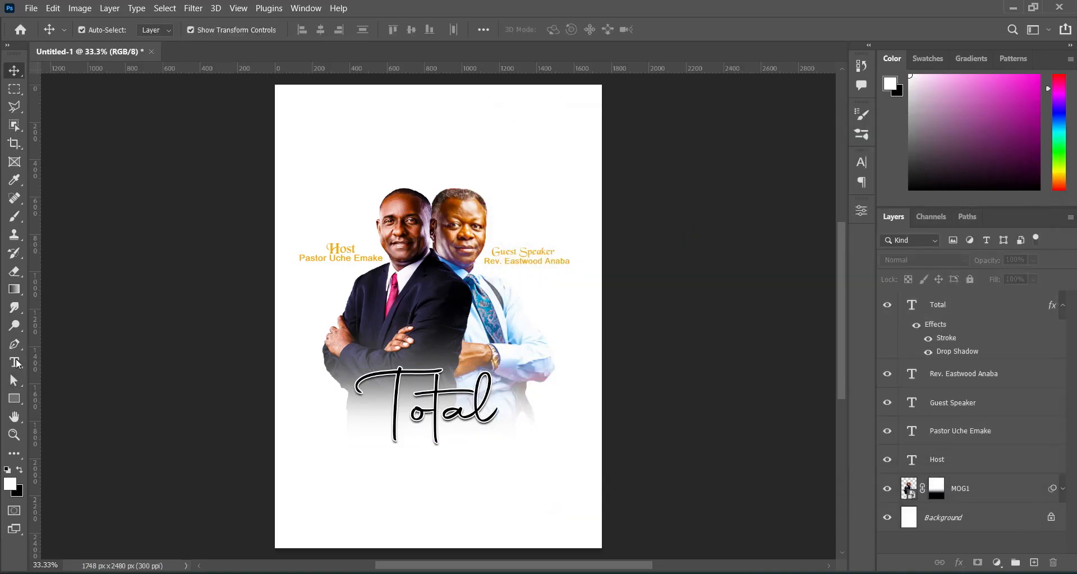
Type 'Restoration' as a new horizontal text line below Total.
right_click(14, 363)
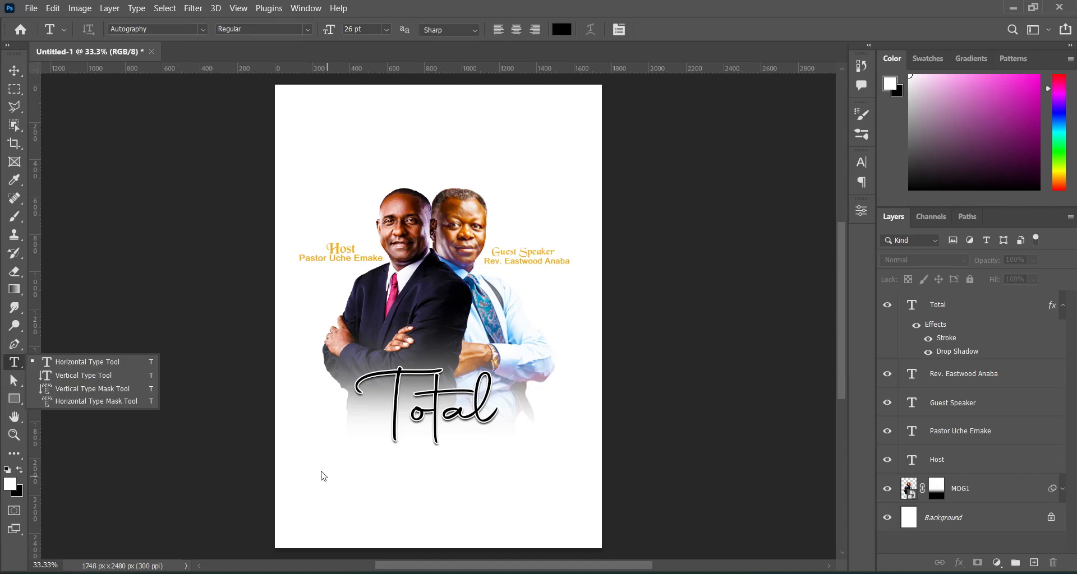
left_click(68, 360)
left_click(349, 477)
type("Re")
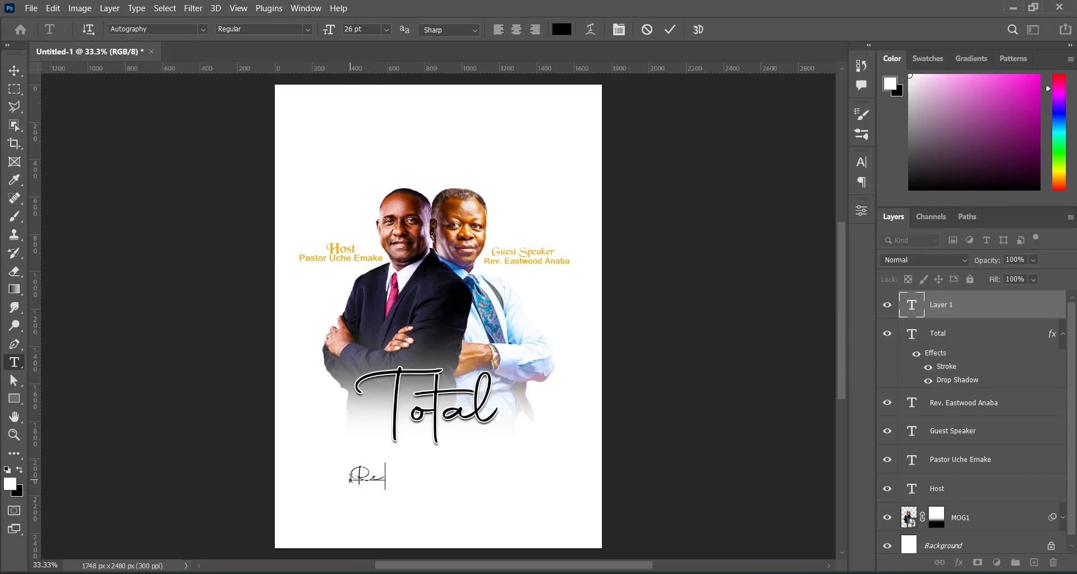
type("storation")
left_click(670, 30)
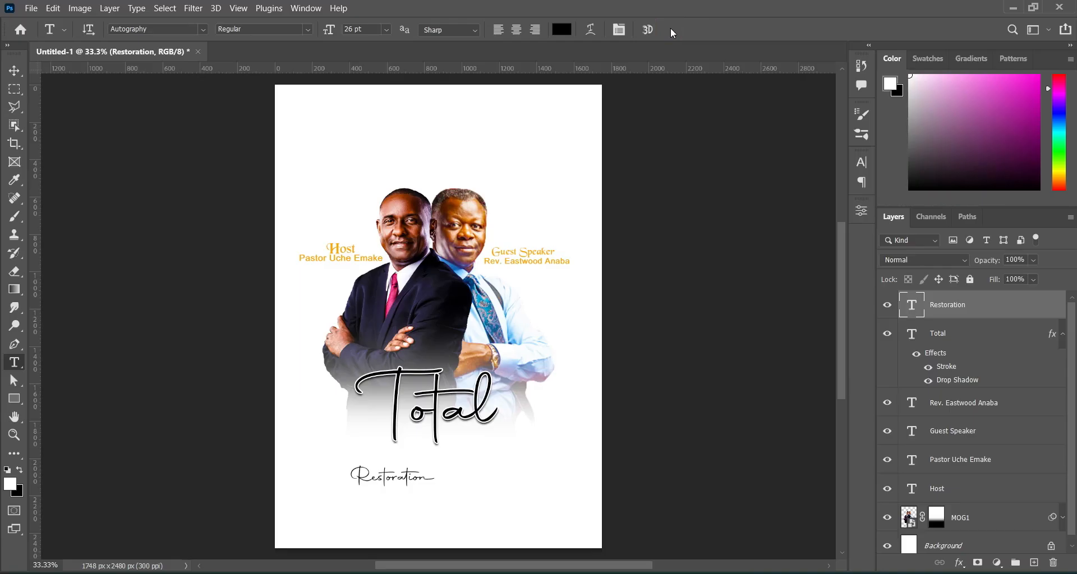
Set the Restoration text font to Gabo Drive Regular.
key("alt+Tab")
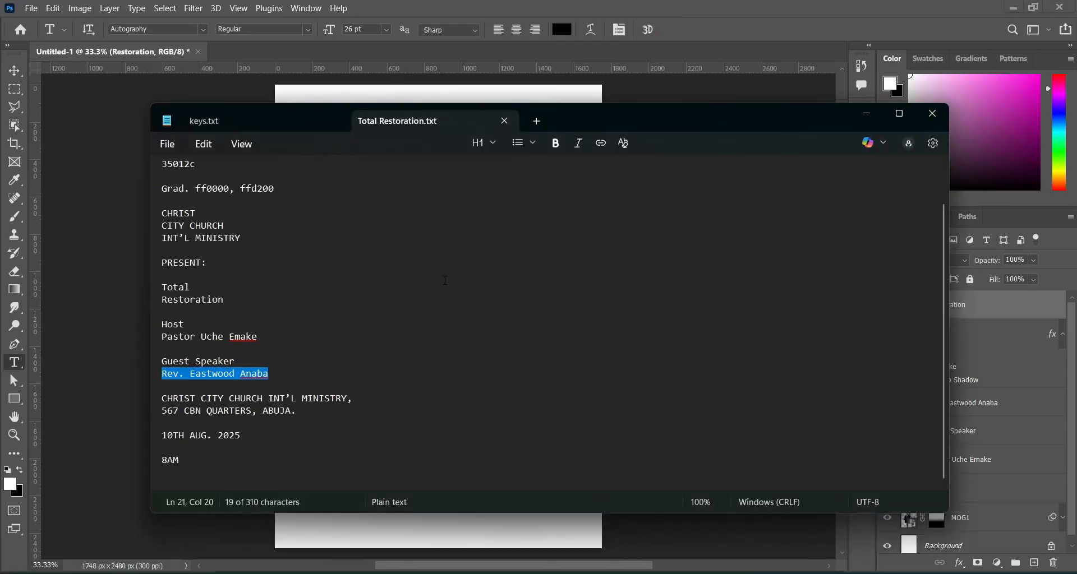
scroll(445, 281, "up", 2)
left_click_drag(437, 173, 380, 173)
key("ctrl+c")
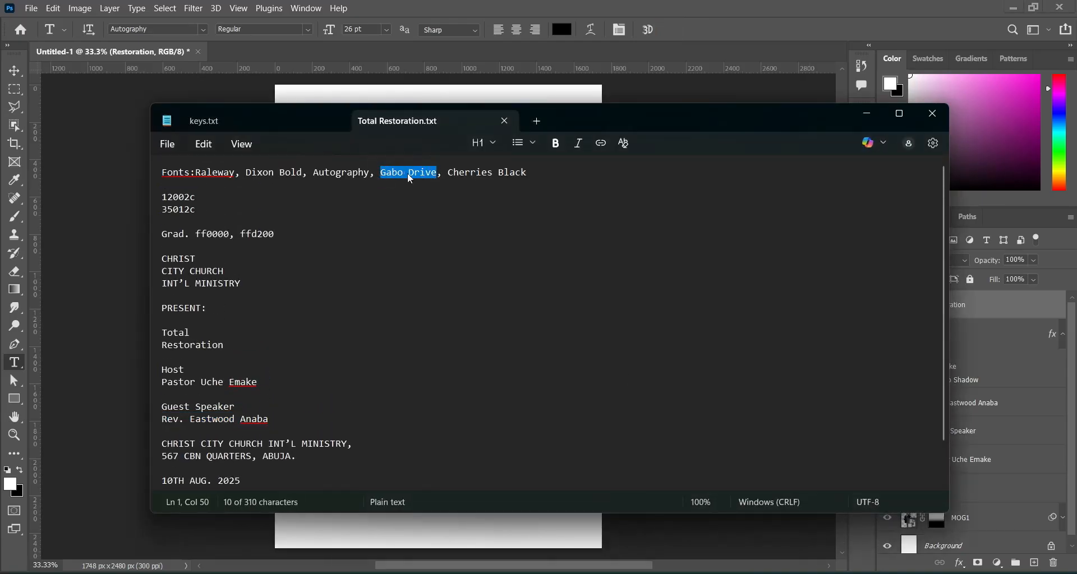
left_click(866, 114)
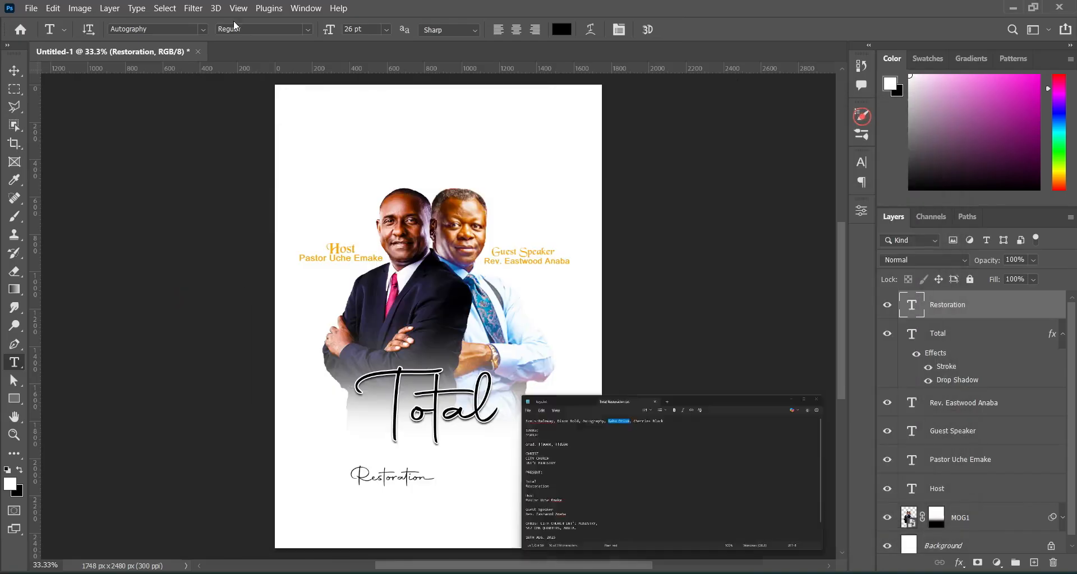
left_click(185, 28)
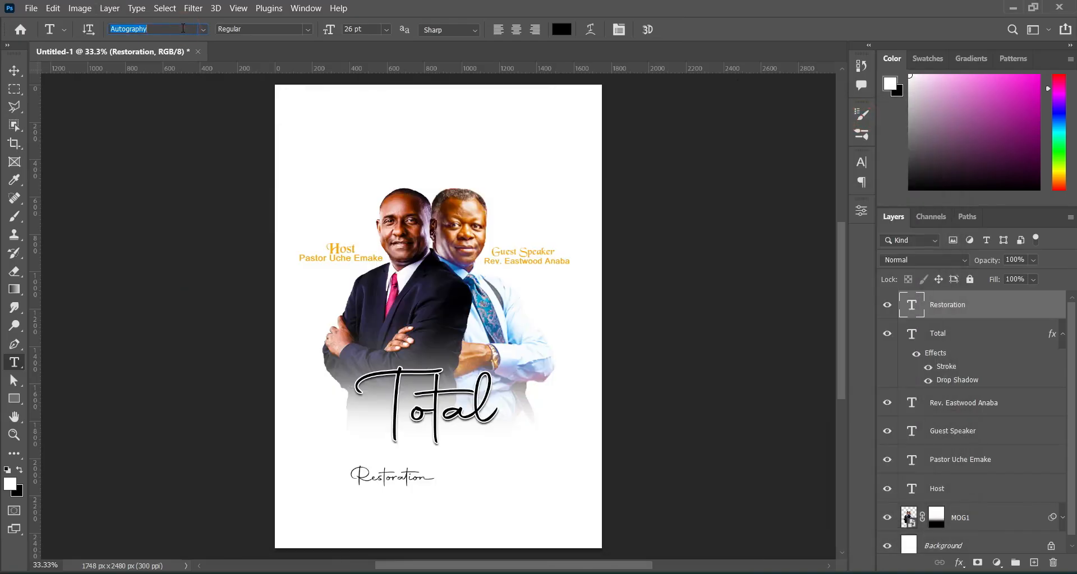
key("ctrl+v")
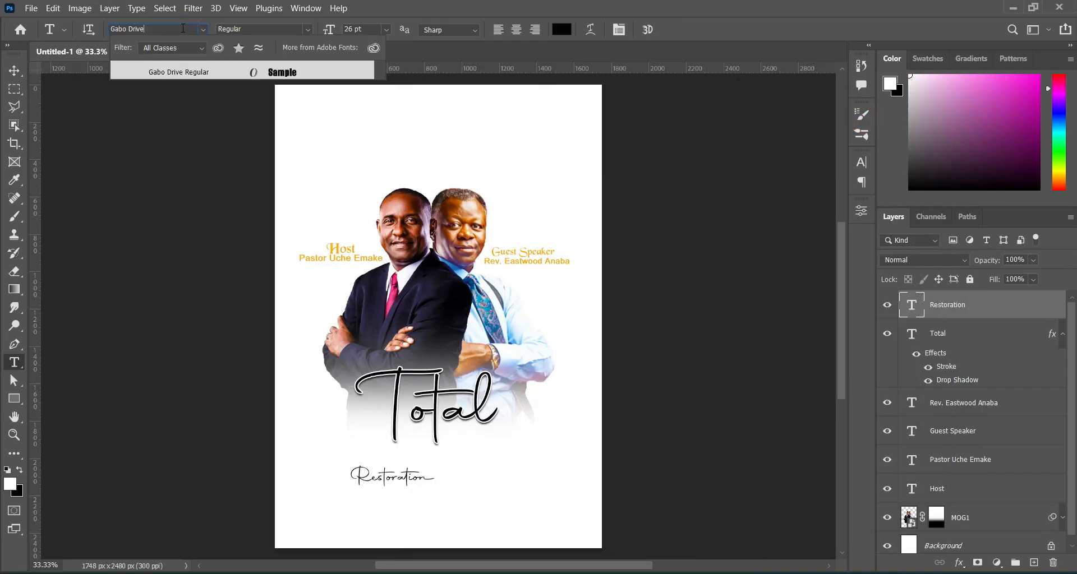
left_click(204, 75)
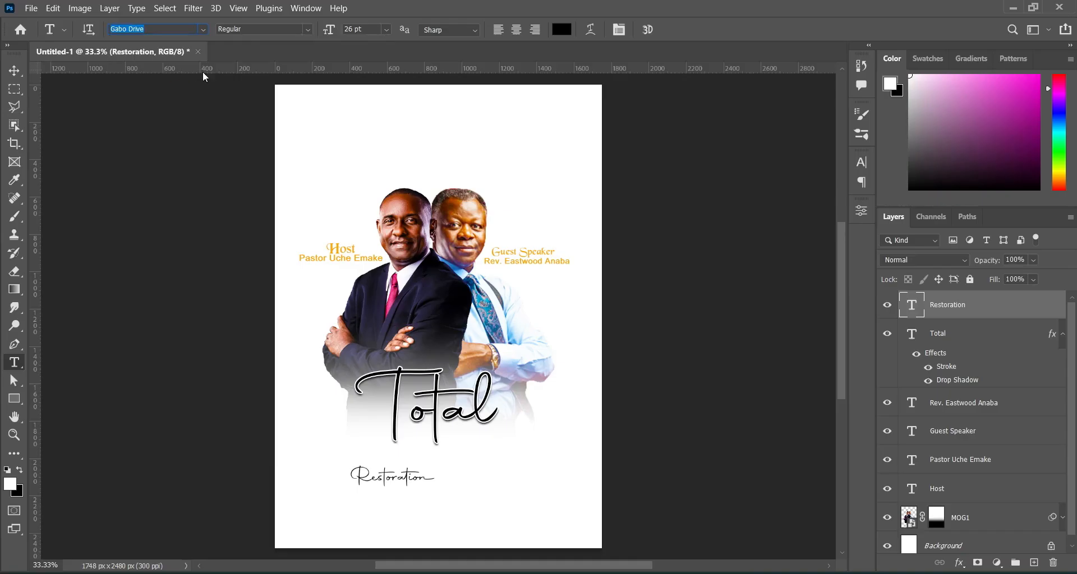
Scale Restoration to about 254% and move it just under the Total script.
left_click(14, 72)
left_click_drag(448, 475, 567, 472)
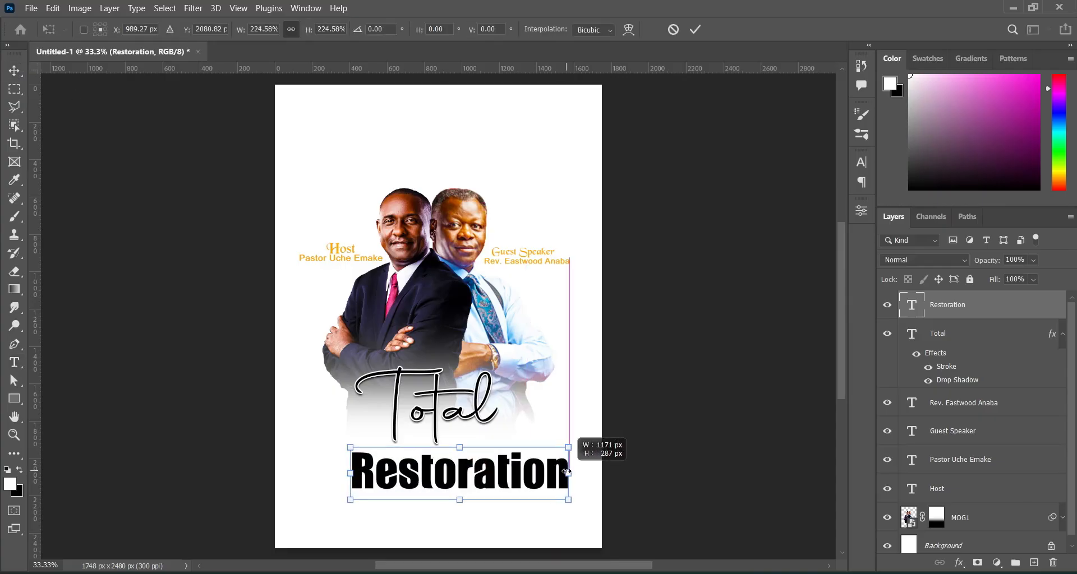
left_click_drag(351, 473, 322, 473)
left_click_drag(437, 488, 433, 458)
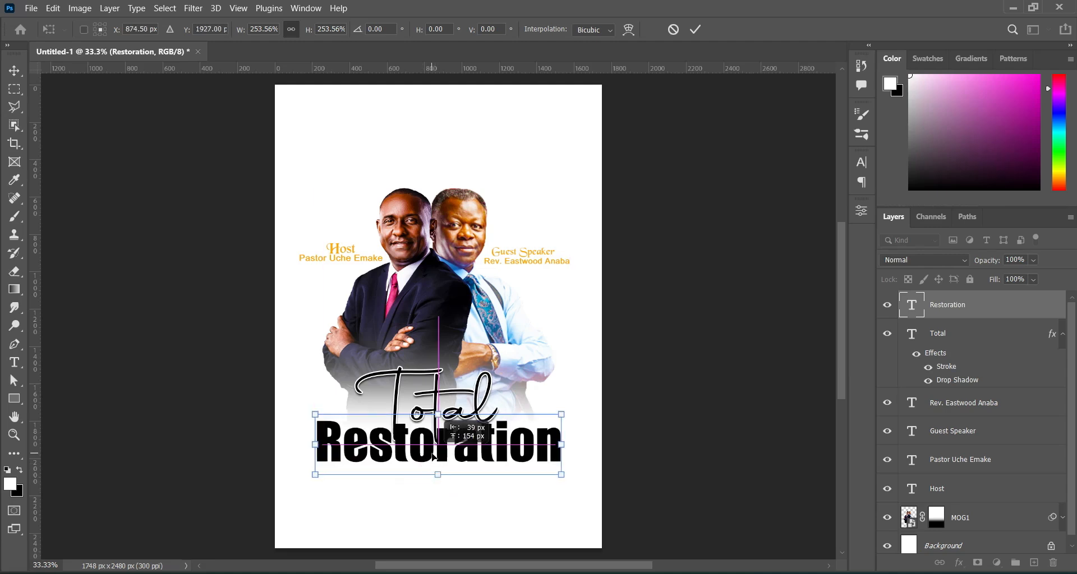
key("Return")
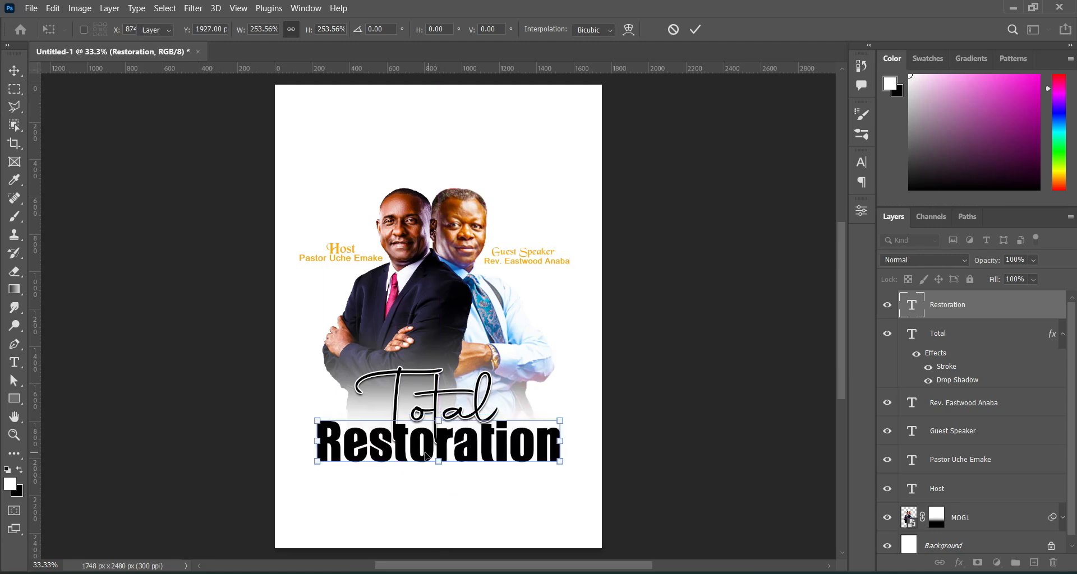
left_click(1063, 334)
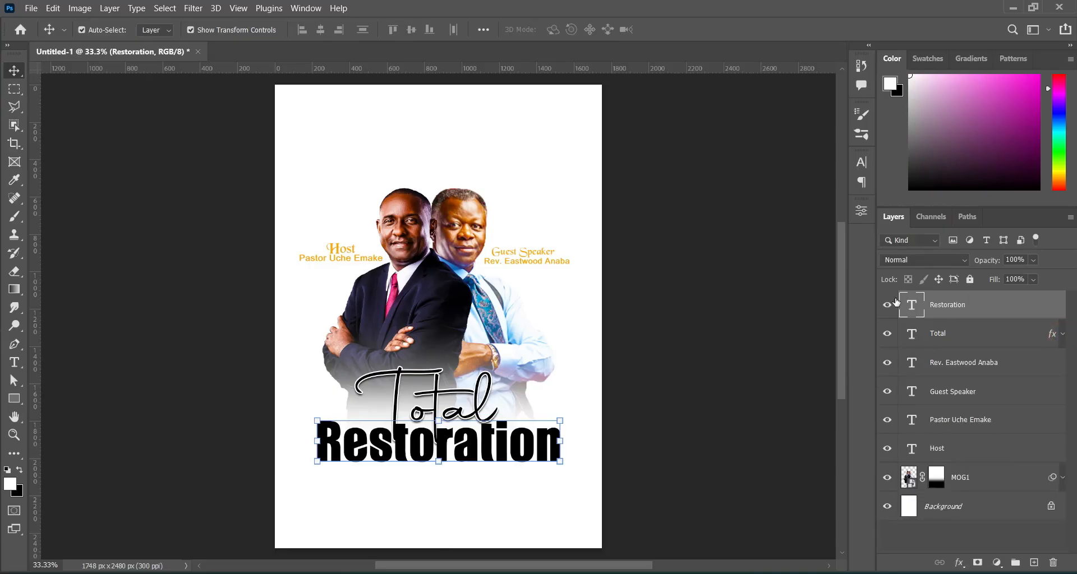
left_click(959, 563)
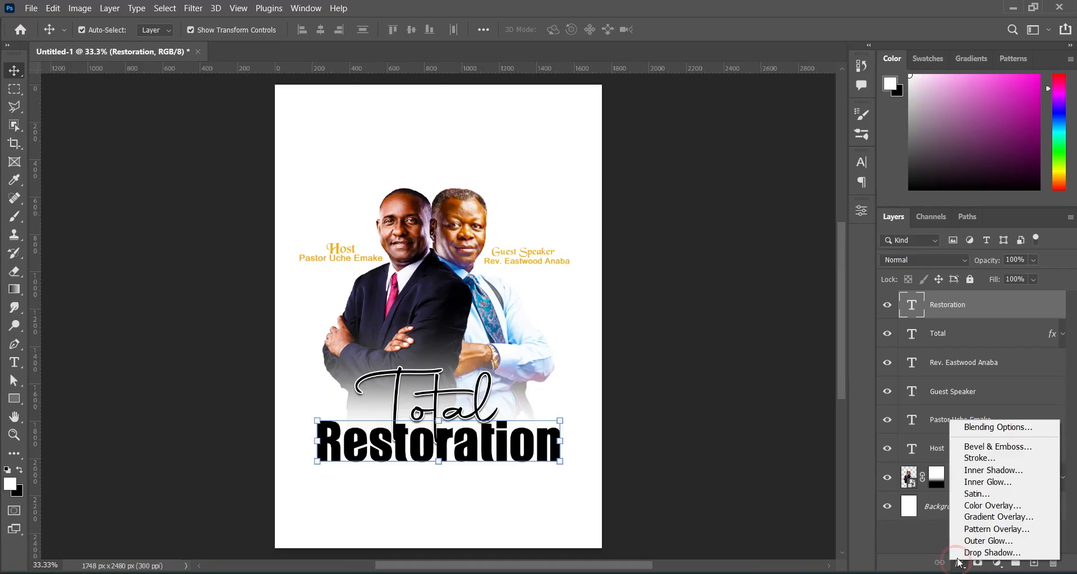
Add a Bevel & Emboss to Restoration with a different gloss contour.
left_click(996, 428)
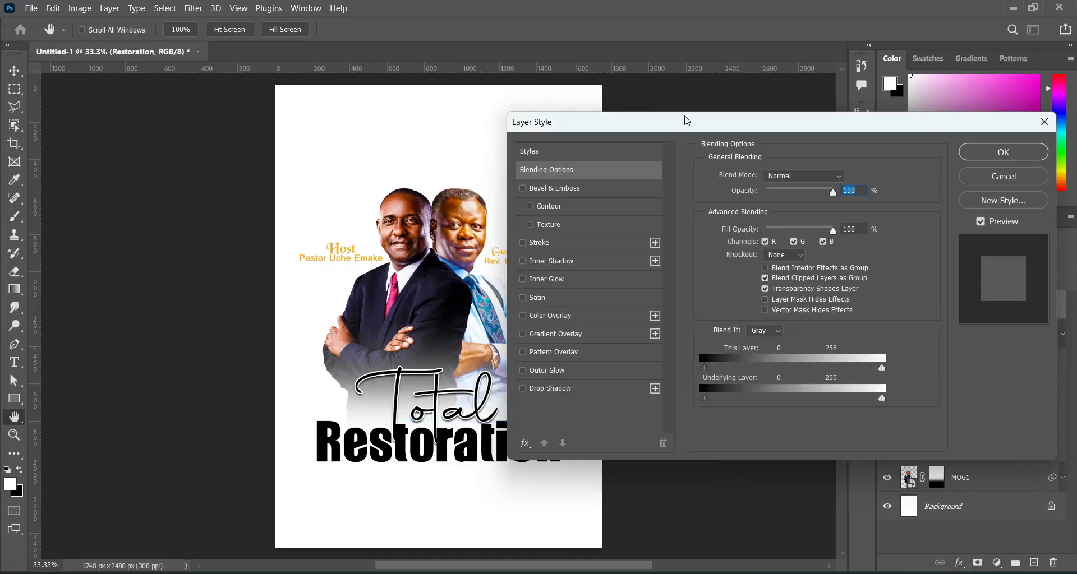
left_click_drag(694, 134, 753, 136)
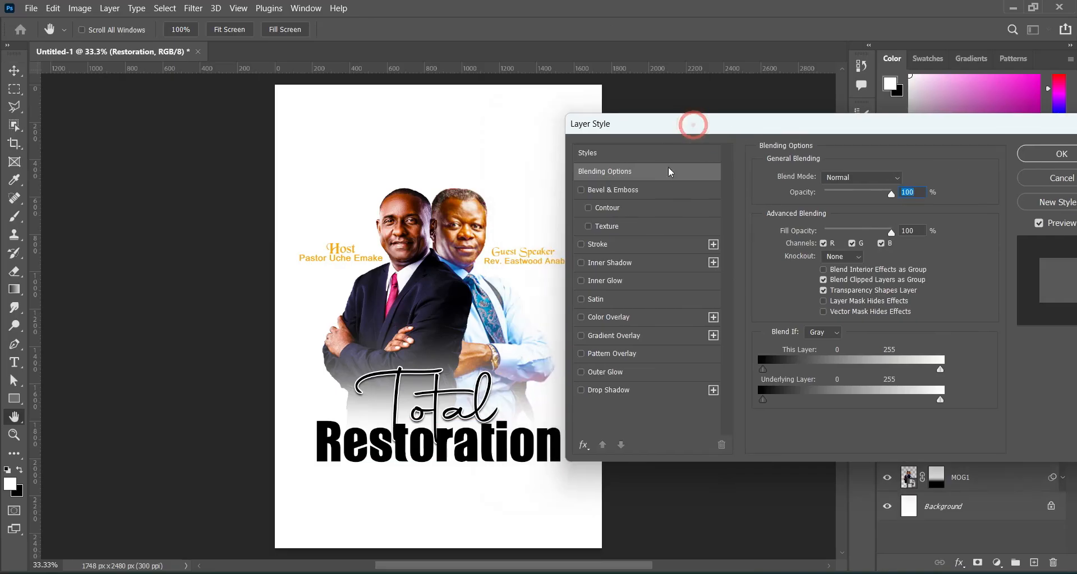
left_click(632, 190)
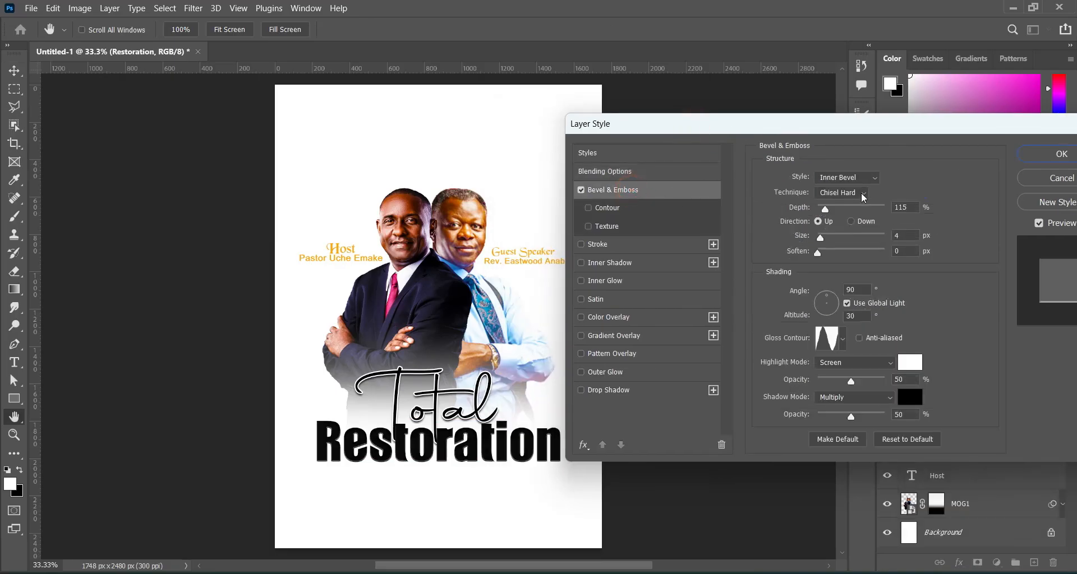
left_click_drag(912, 208, 865, 233)
left_click(859, 287)
left_click(843, 339)
left_click(780, 395)
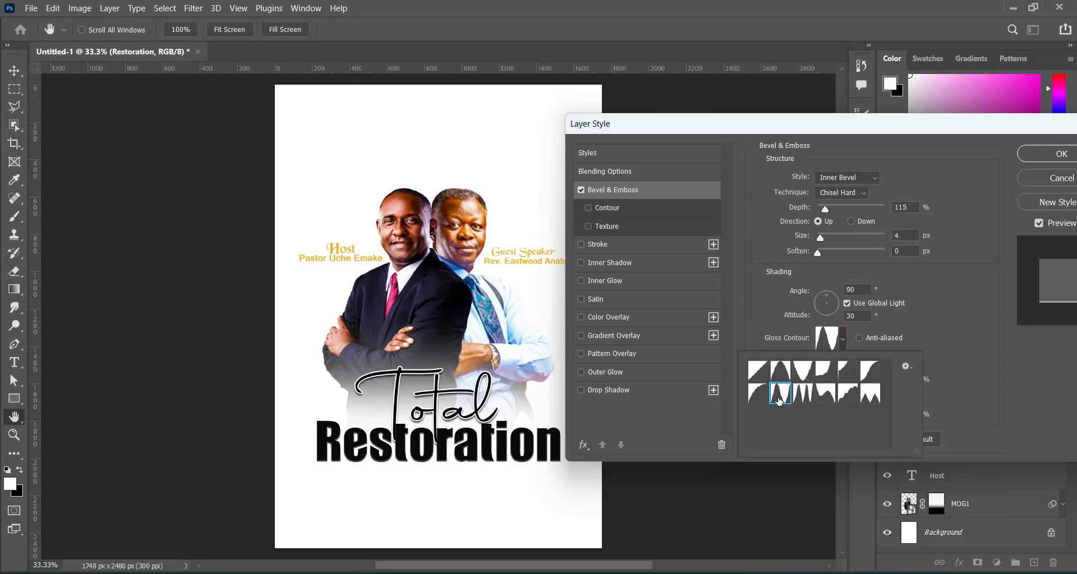
left_click(954, 338)
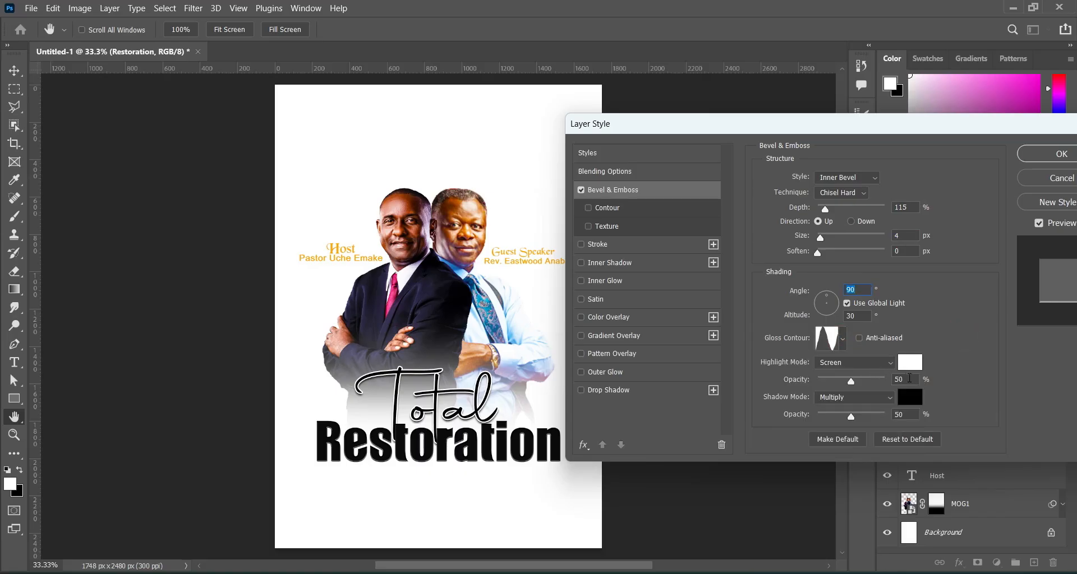
left_click(902, 415)
left_click(982, 312)
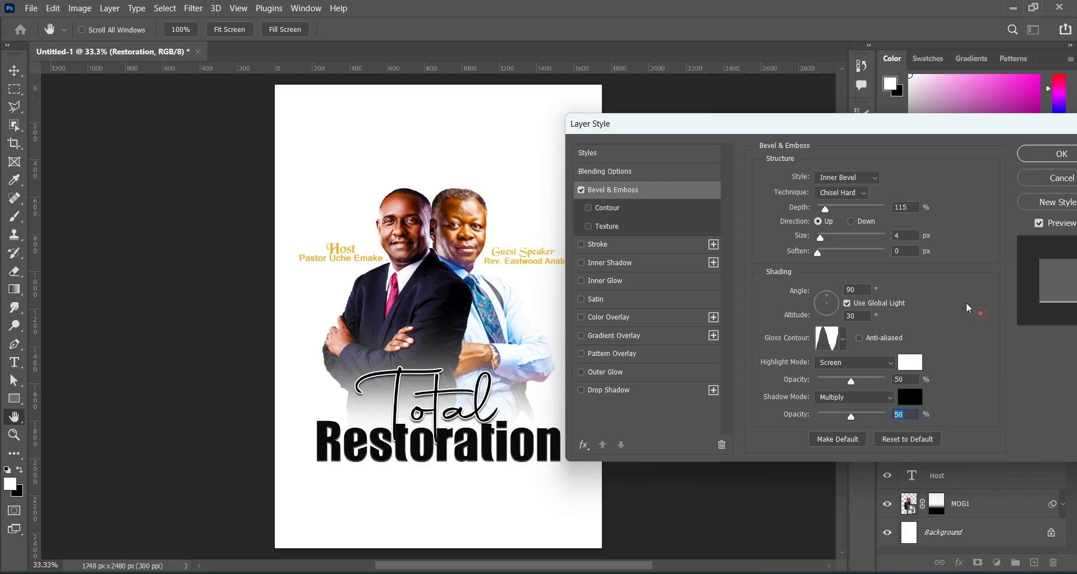
Give Restoration an ff4800 orange outline and a red-to-yellow gradient overlay at 150% scale.
left_click(636, 247)
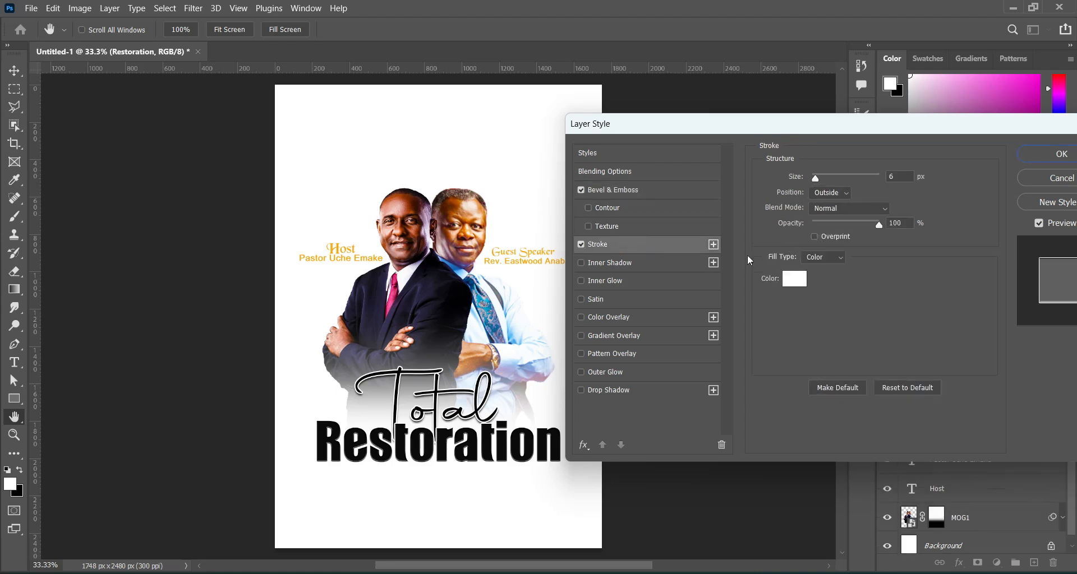
left_click(900, 177)
left_click_drag(750, 127, 826, 131)
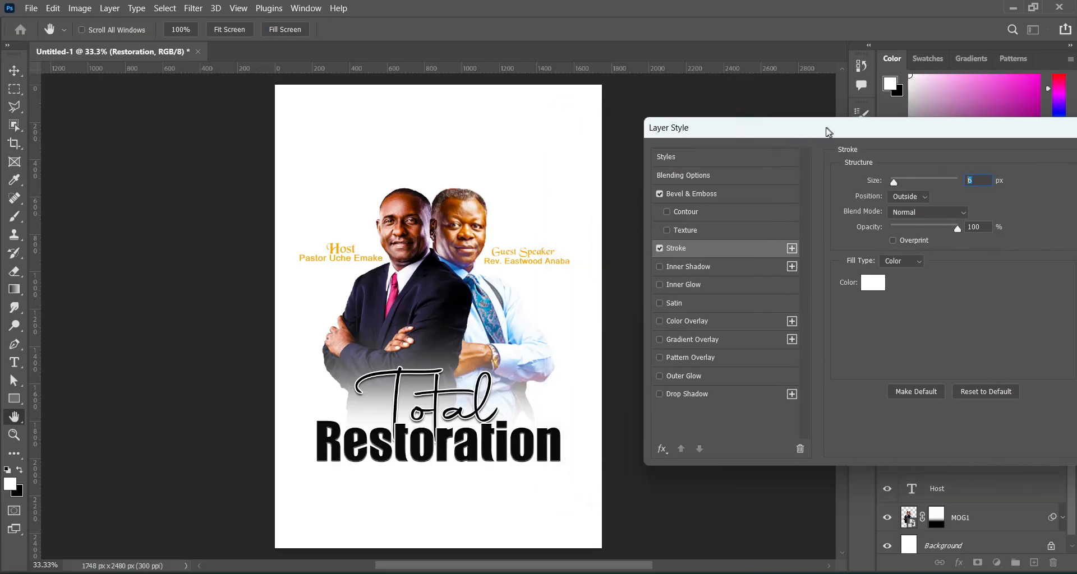
left_click(874, 285)
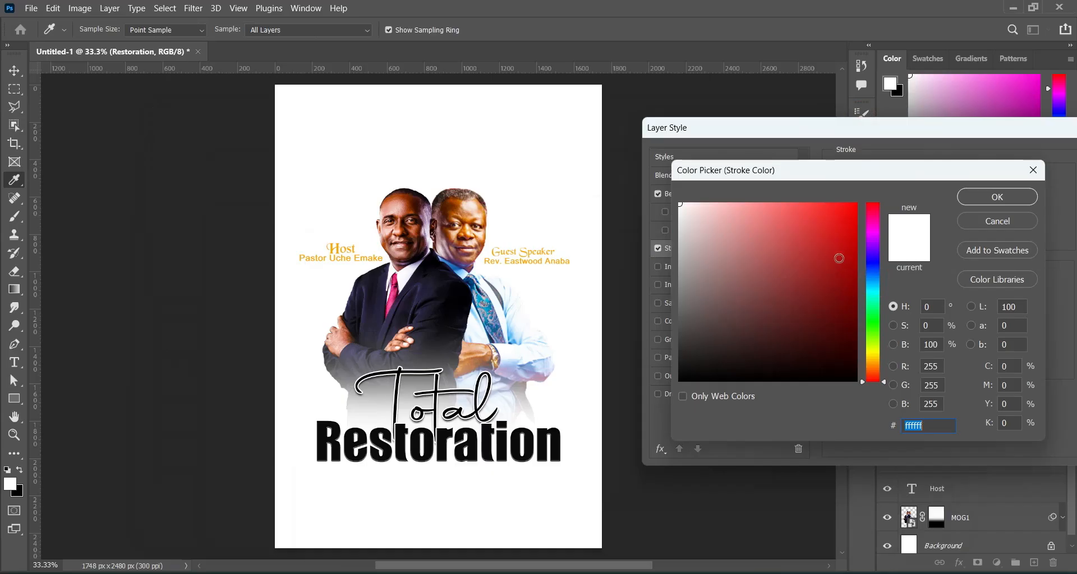
left_click_drag(872, 366, 872, 372)
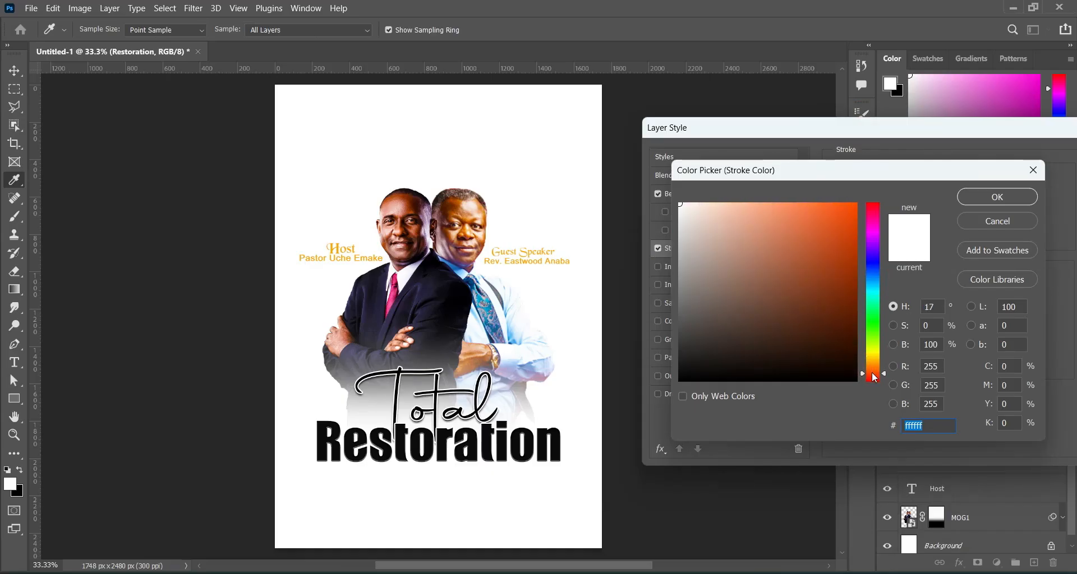
left_click(856, 204)
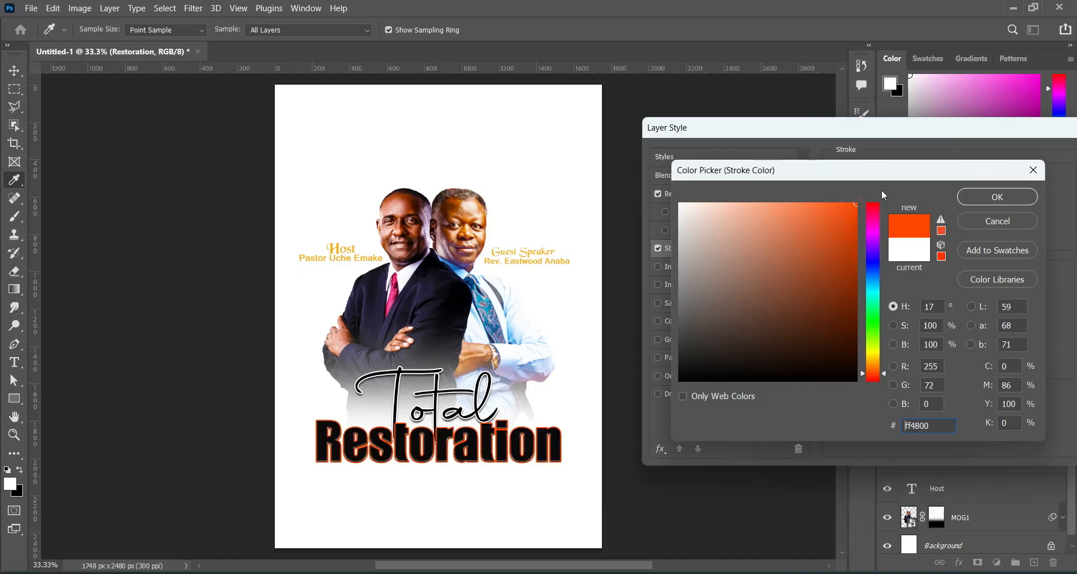
left_click(1009, 199)
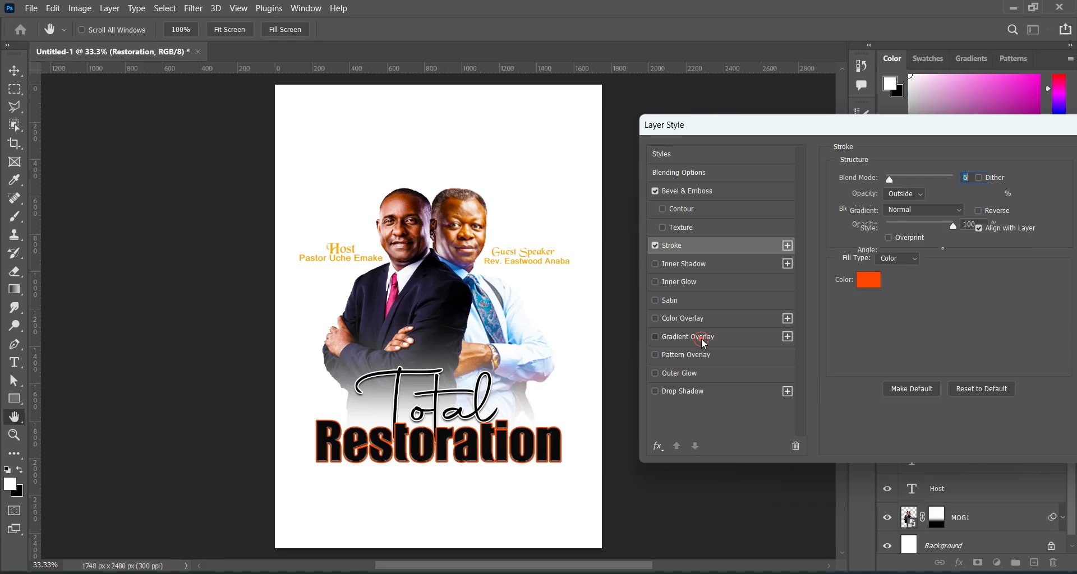
left_click(690, 337)
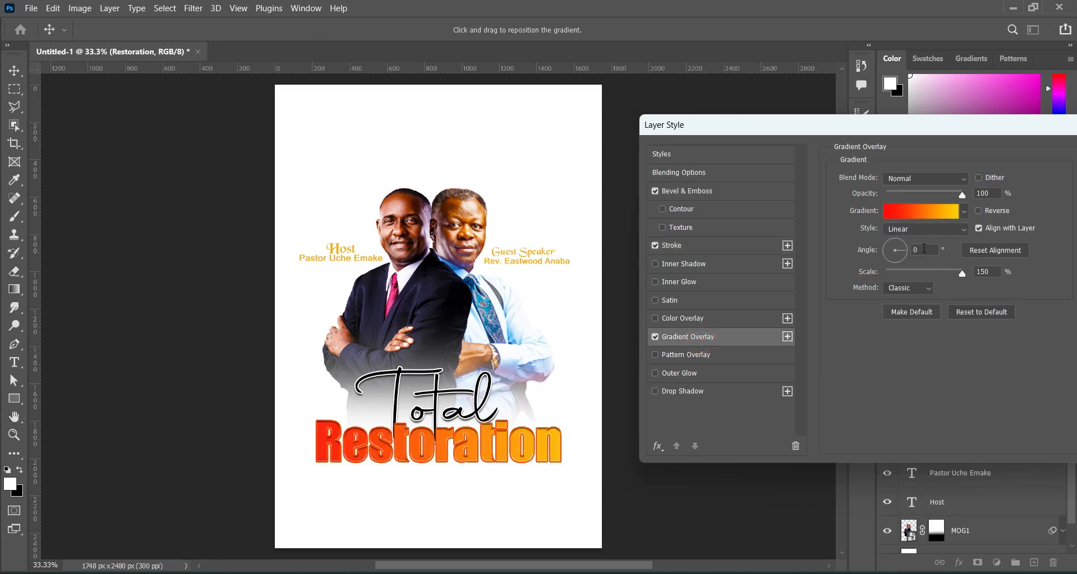
double_click(980, 272)
Give Restoration an ff2b00 drop shadow with spread 100% and size 16 px.
left_click(702, 398)
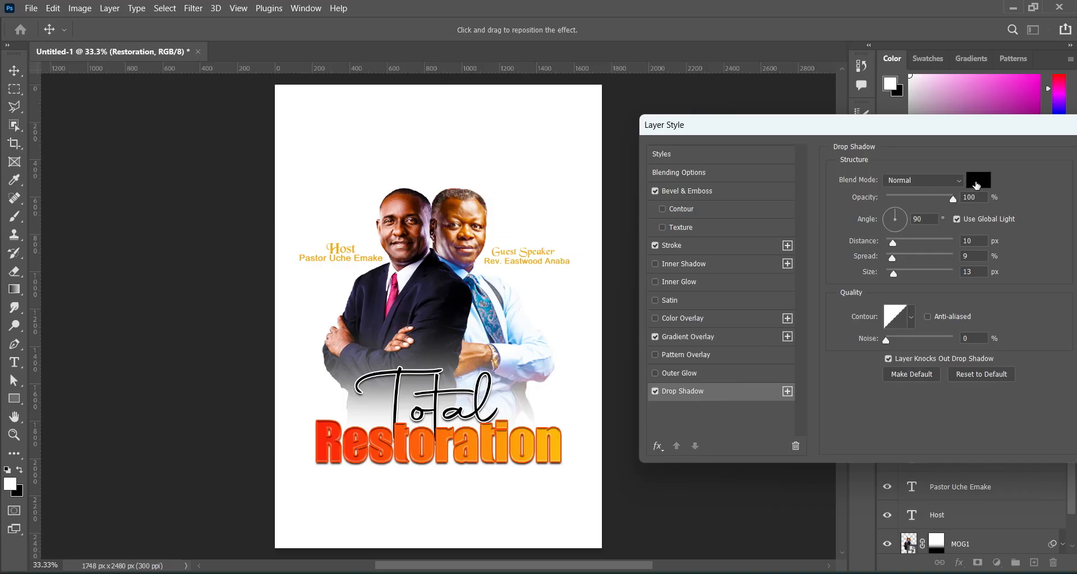
left_click(976, 182)
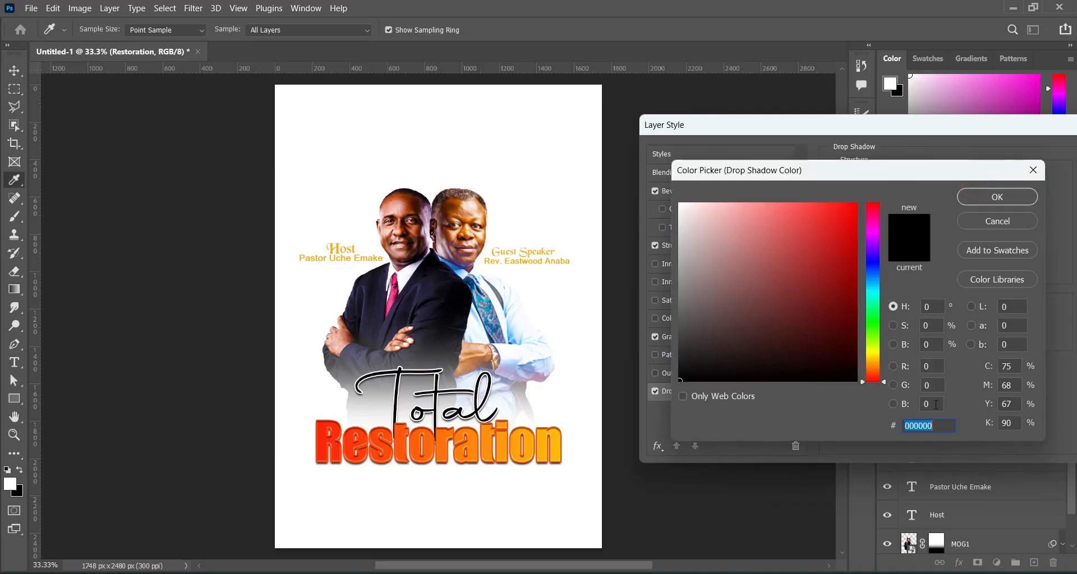
type("ff")
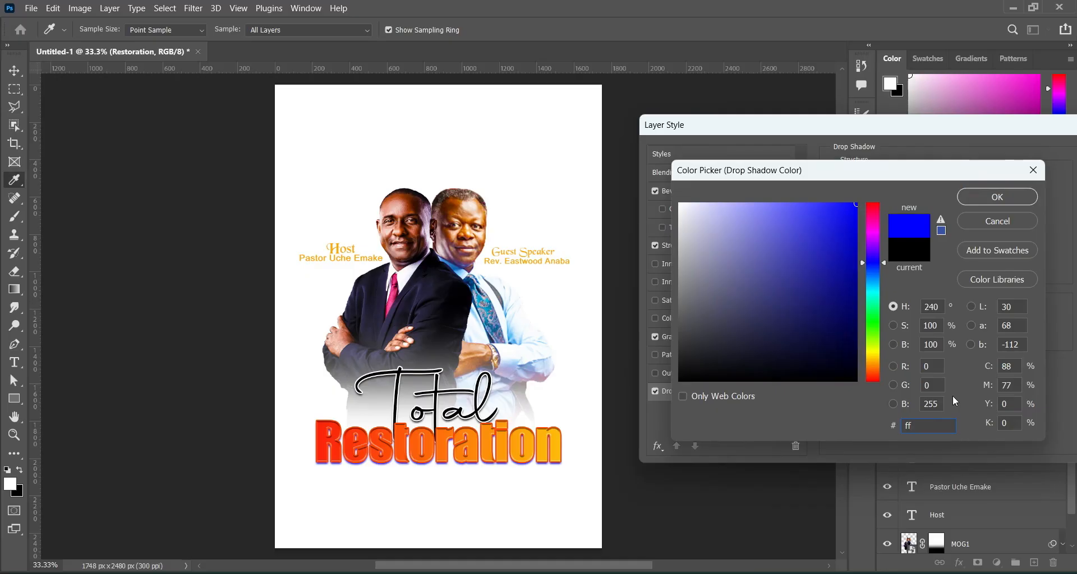
type("2b00")
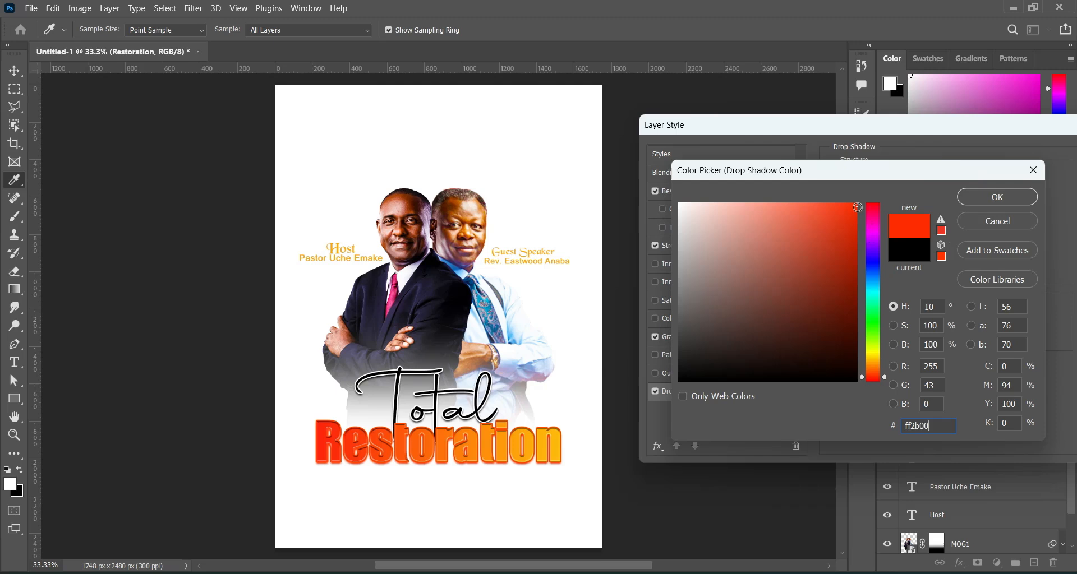
left_click(998, 196)
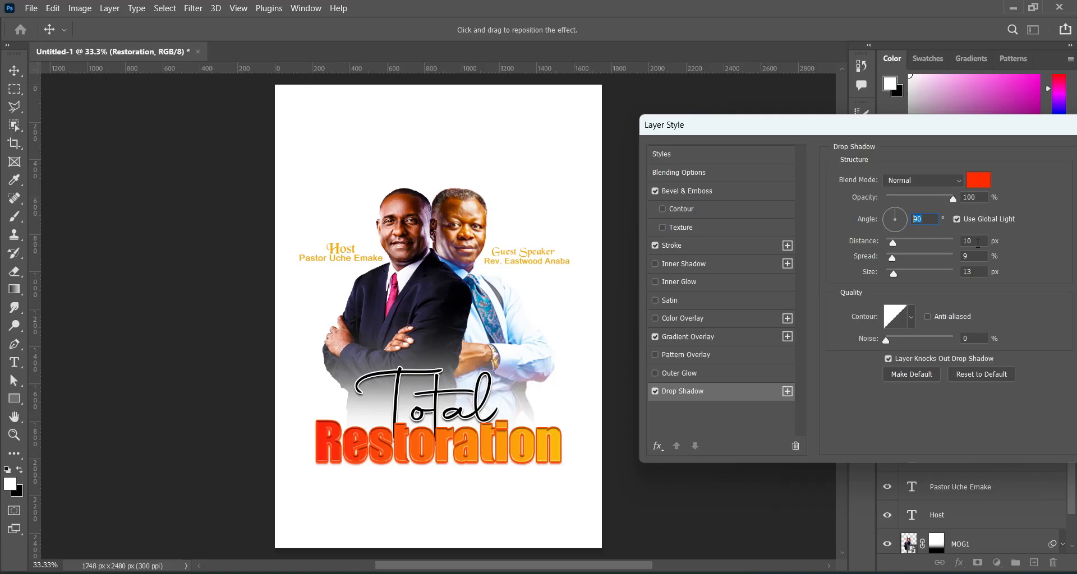
left_click(976, 241)
left_click(976, 256)
type("100")
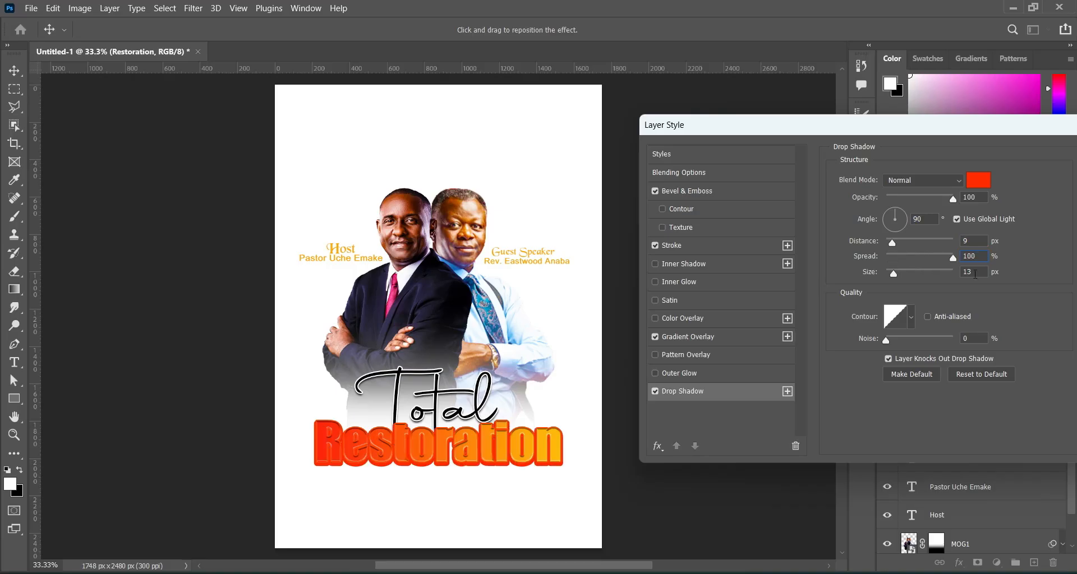
left_click(975, 272)
type("16")
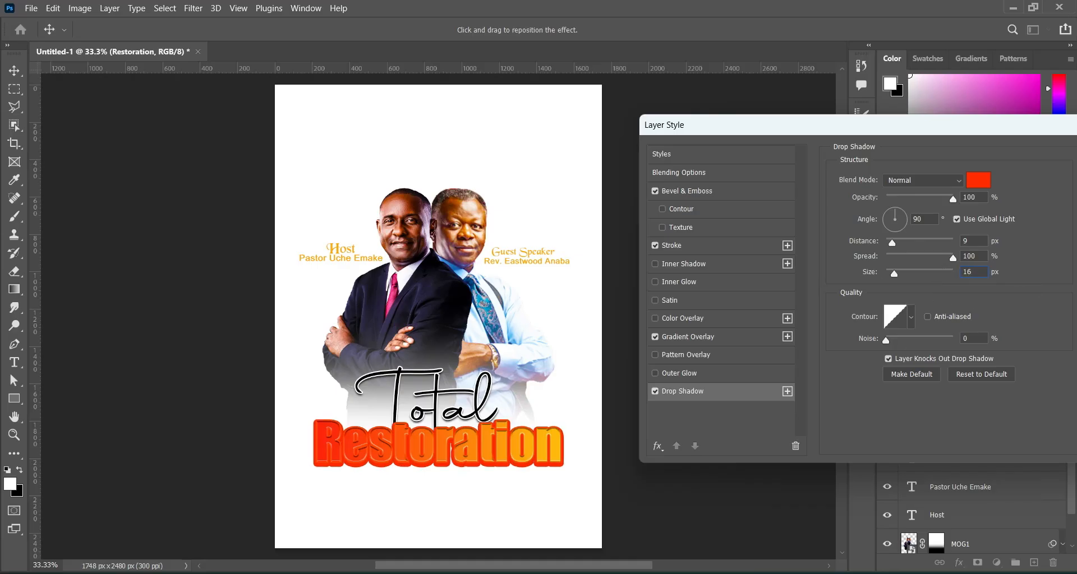
left_click(660, 241)
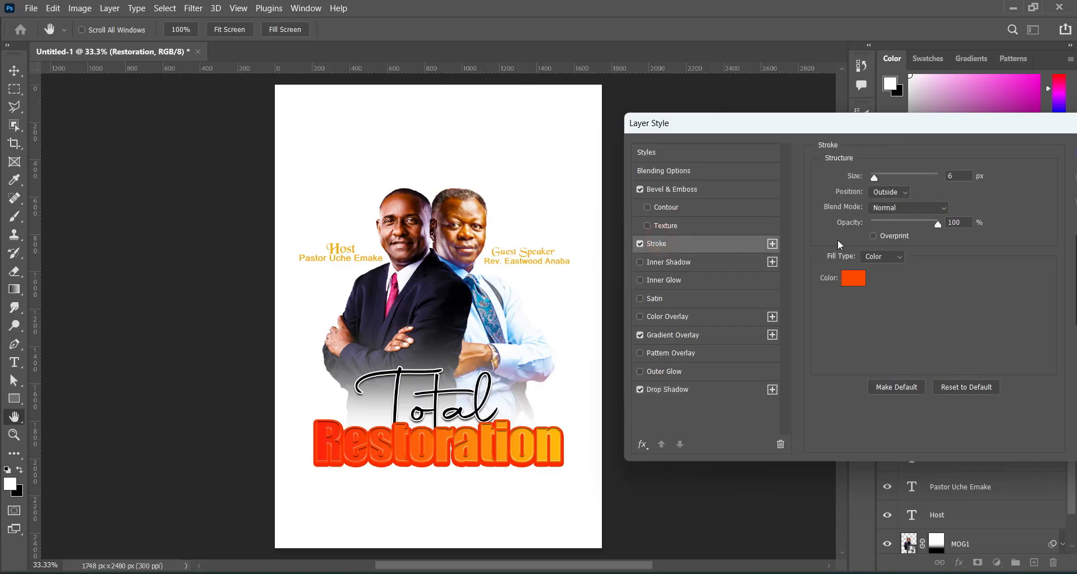
Change Restoration's outline colour to black and apply the layer effects.
left_click(854, 279)
left_click_drag(696, 358, 656, 415)
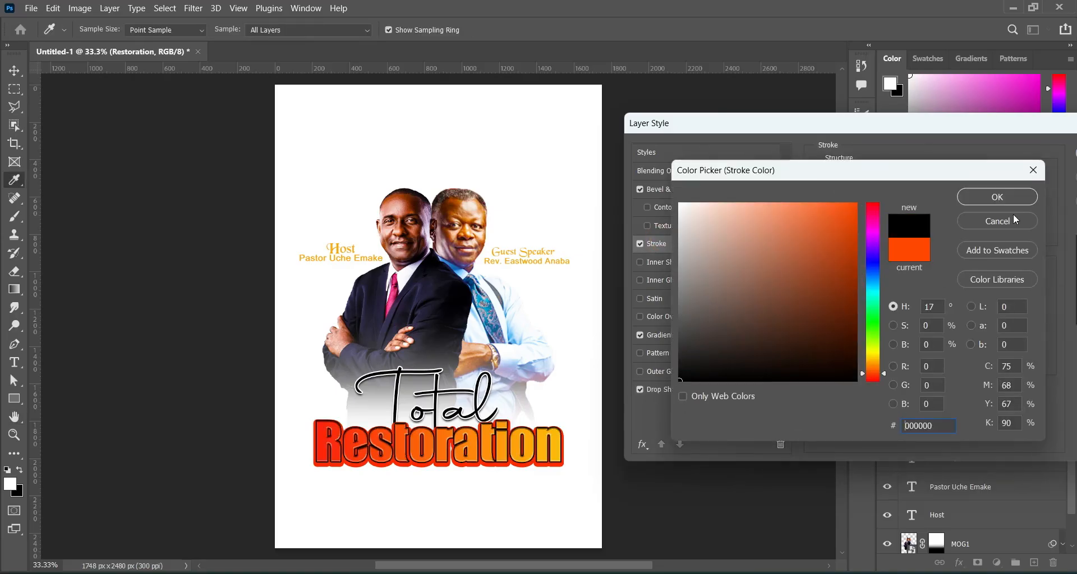
left_click(997, 197)
mouse_move(936, 132)
left_mouse_down()
mouse_move(942, 144)
mouse_move(900, 143)
left_mouse_up()
left_click_drag(986, 135, 920, 135)
left_click(1014, 165)
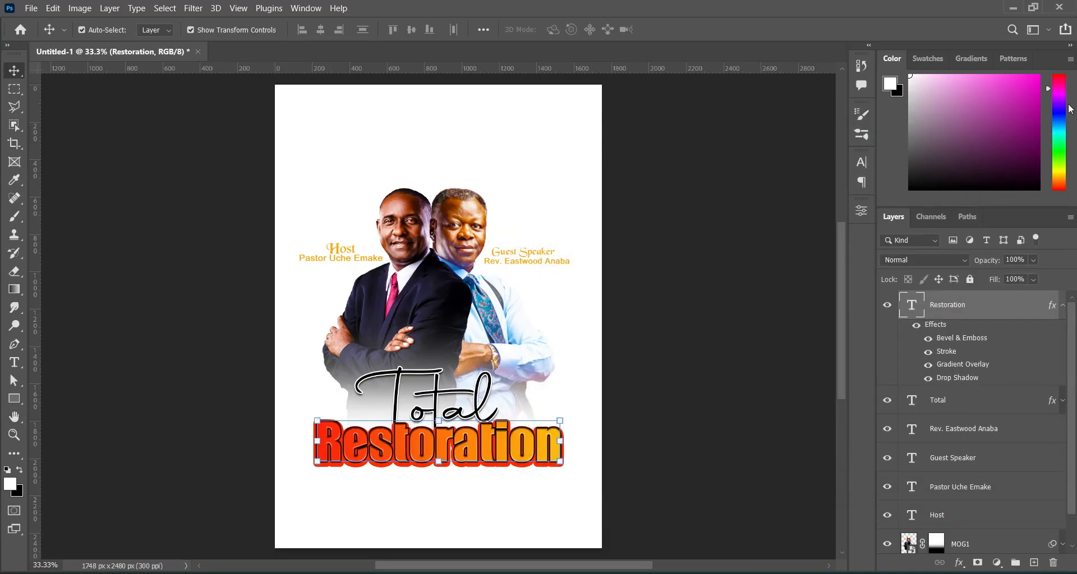
left_click(693, 291)
Reopen Restoration's 6 px outline and switch its colour to white, then apply.
scroll(414, 435, "up", 3)
scroll(419, 441, "up", 2)
left_click_drag(845, 370, 843, 389)
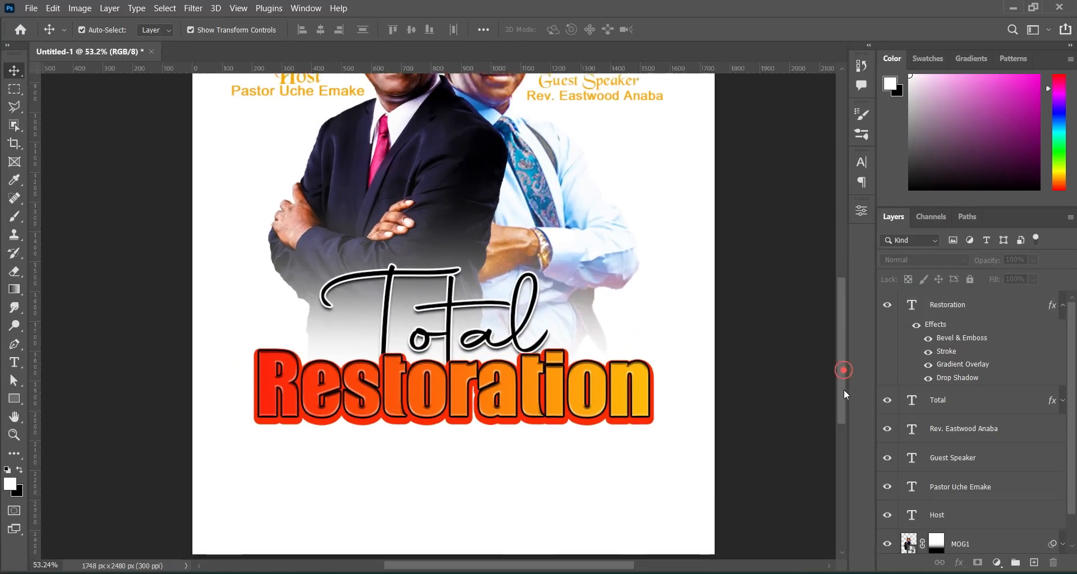
left_click(552, 387)
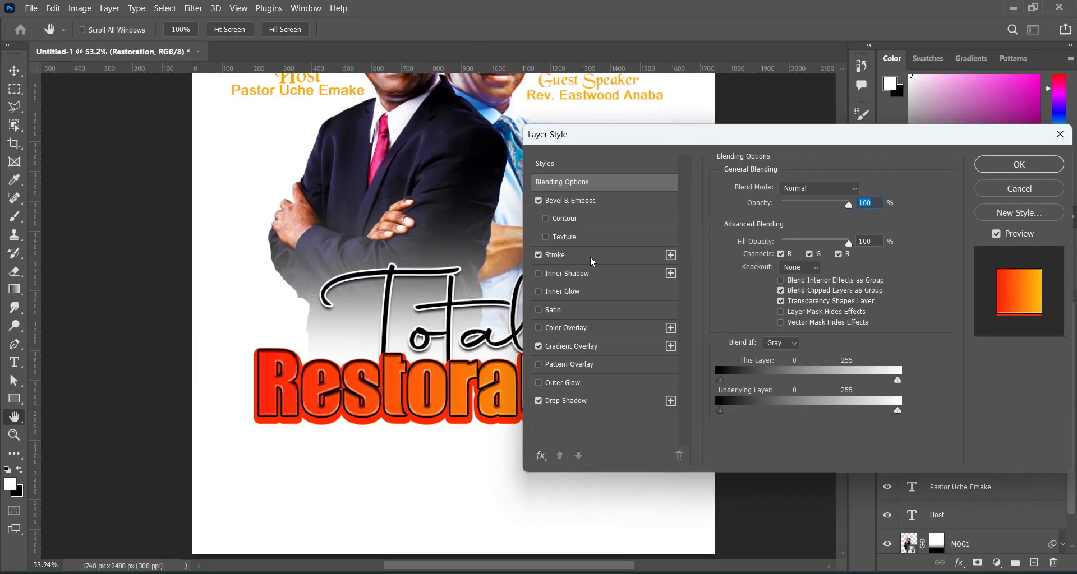
left_click(589, 256)
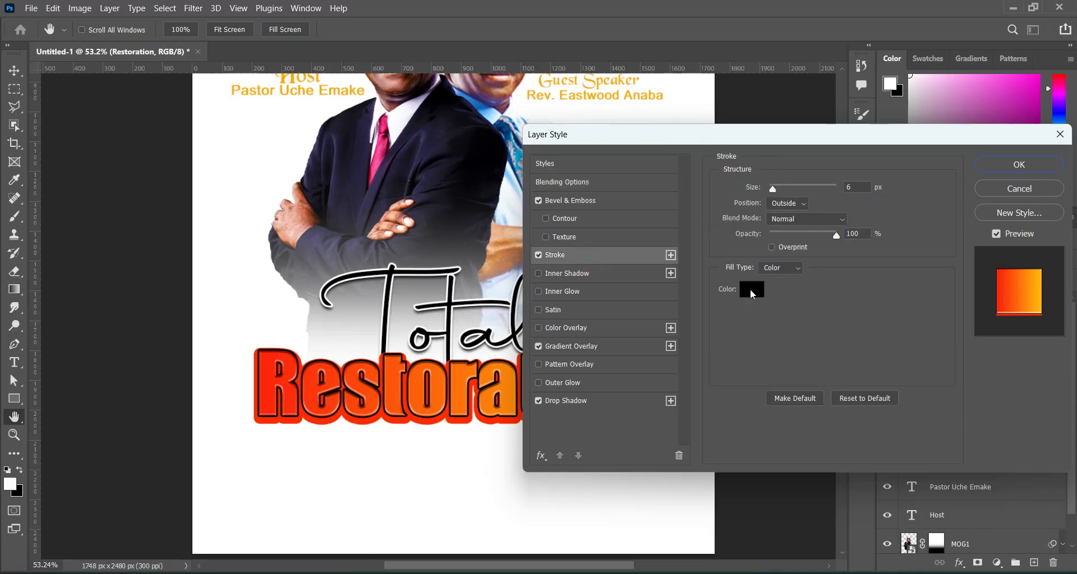
left_click(750, 289)
left_click_drag(696, 276, 660, 179)
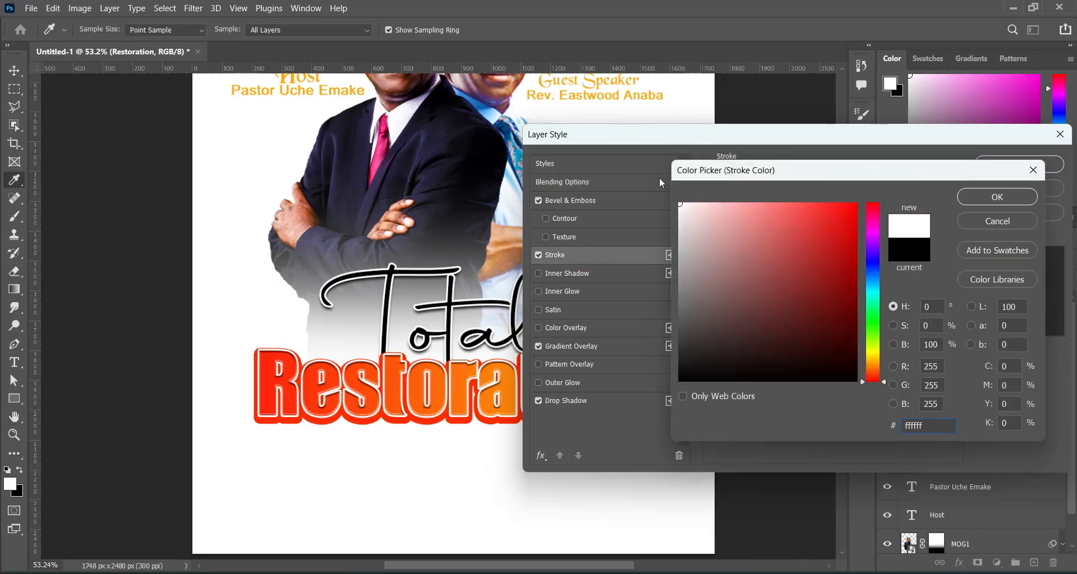
left_click(997, 197)
left_click_drag(940, 141, 1036, 156)
left_click_drag(919, 155, 733, 154)
left_click(920, 173)
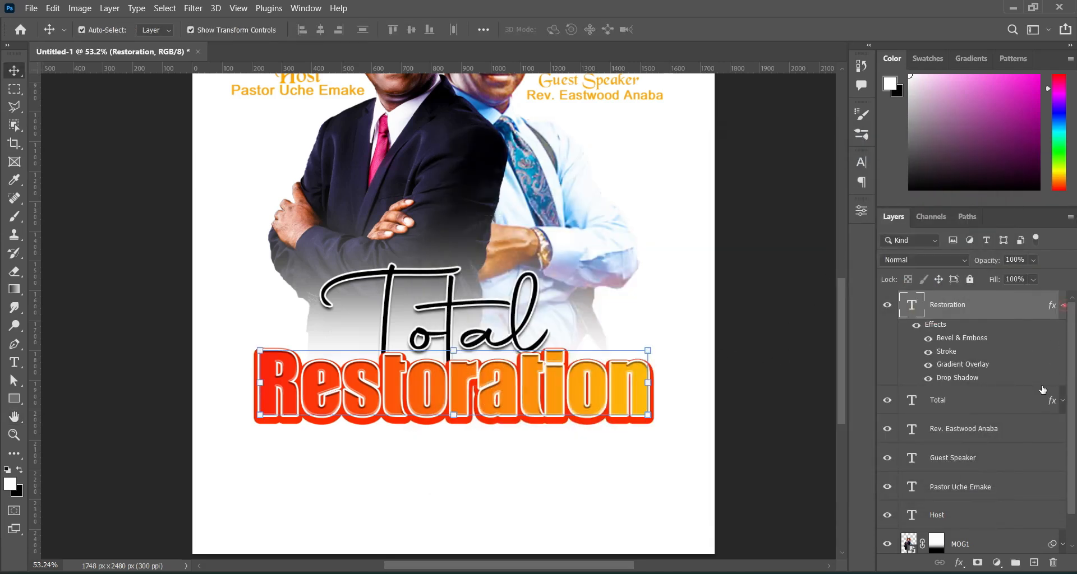
left_click(1062, 305)
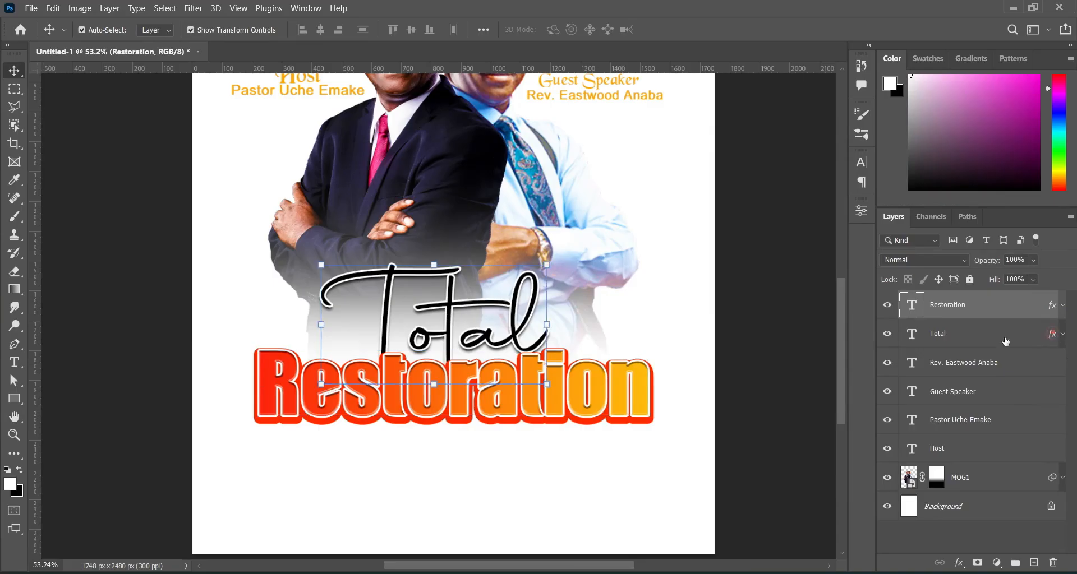
Set the Total title's drop shadow to distance 9 px and spread 8%.
left_click(1049, 333)
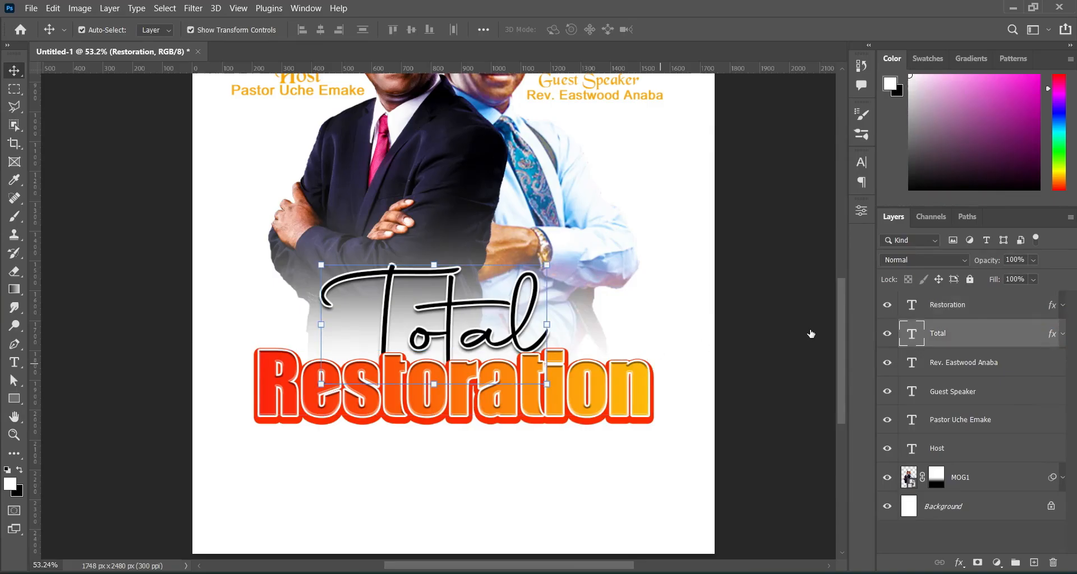
left_click_drag(671, 152, 827, 153)
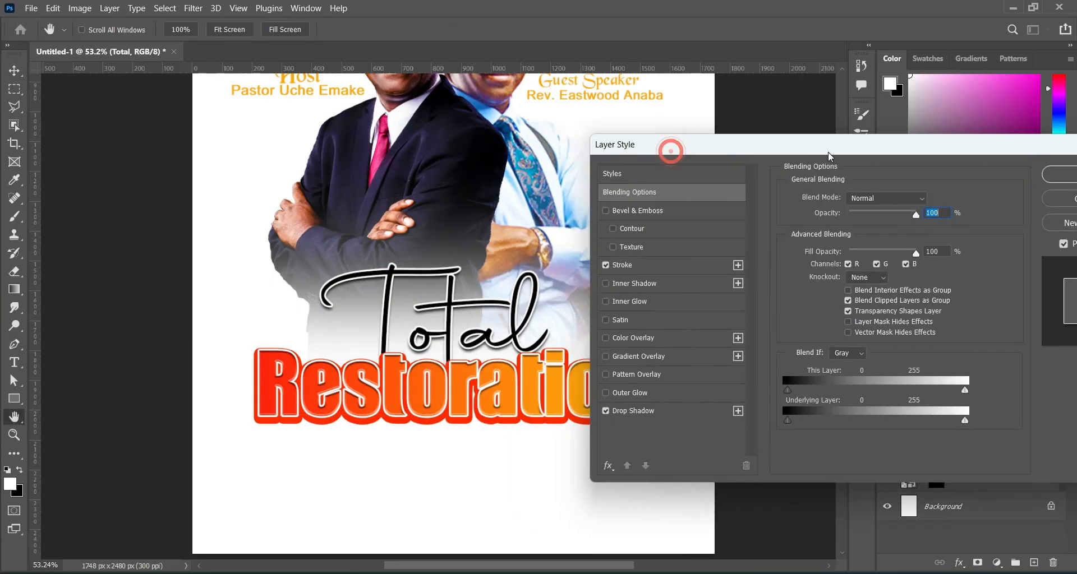
left_click(668, 412)
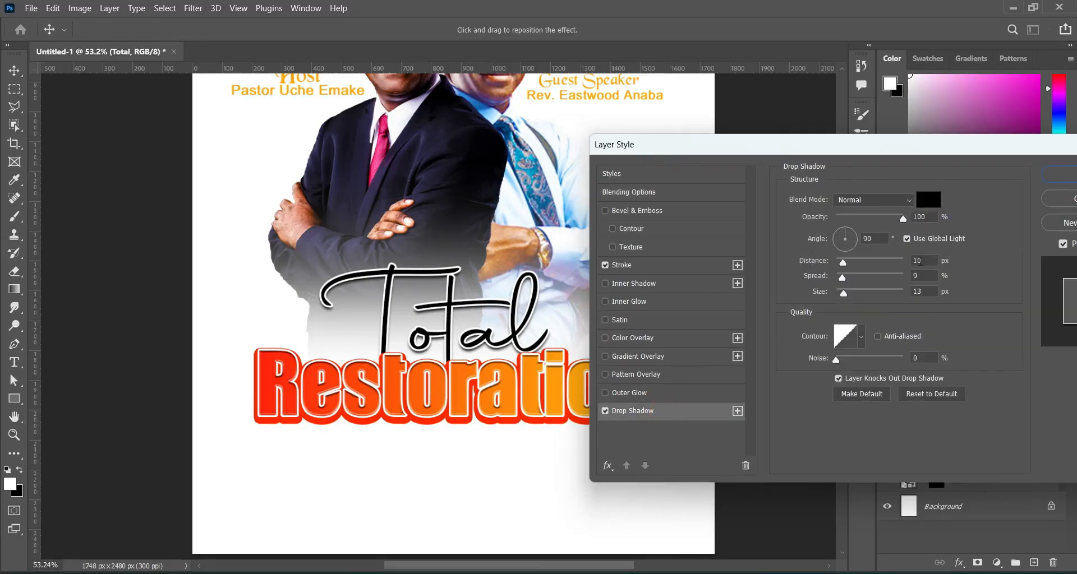
double_click(923, 261)
type("9")
key("Tab")
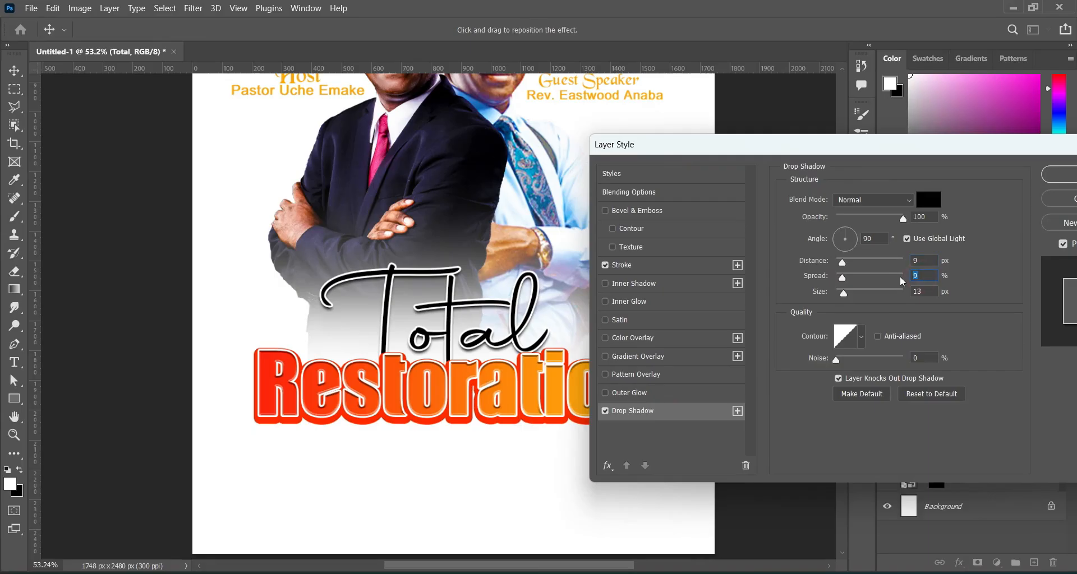
type("8")
left_click_drag(919, 155, 734, 162)
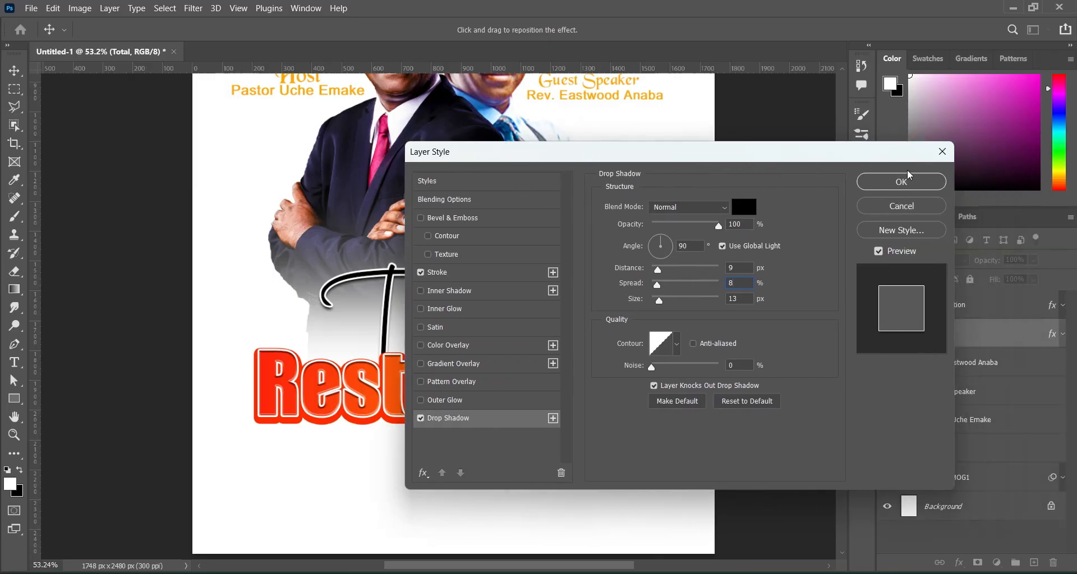
left_click(902, 182)
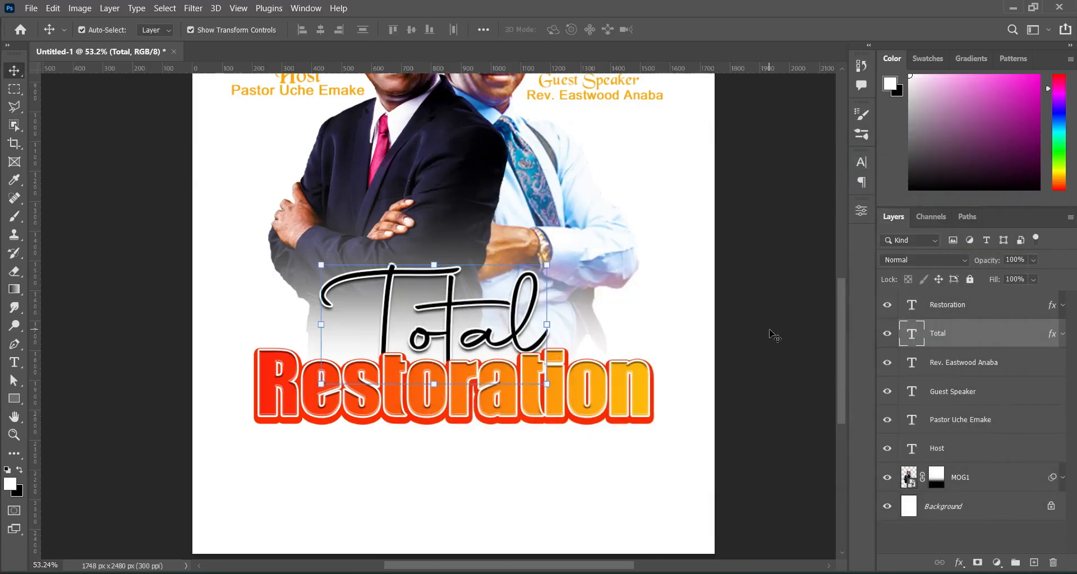
Move the Total layer above Restoration in the layer stack.
left_click_drag(979, 335, 947, 297)
left_click(762, 337)
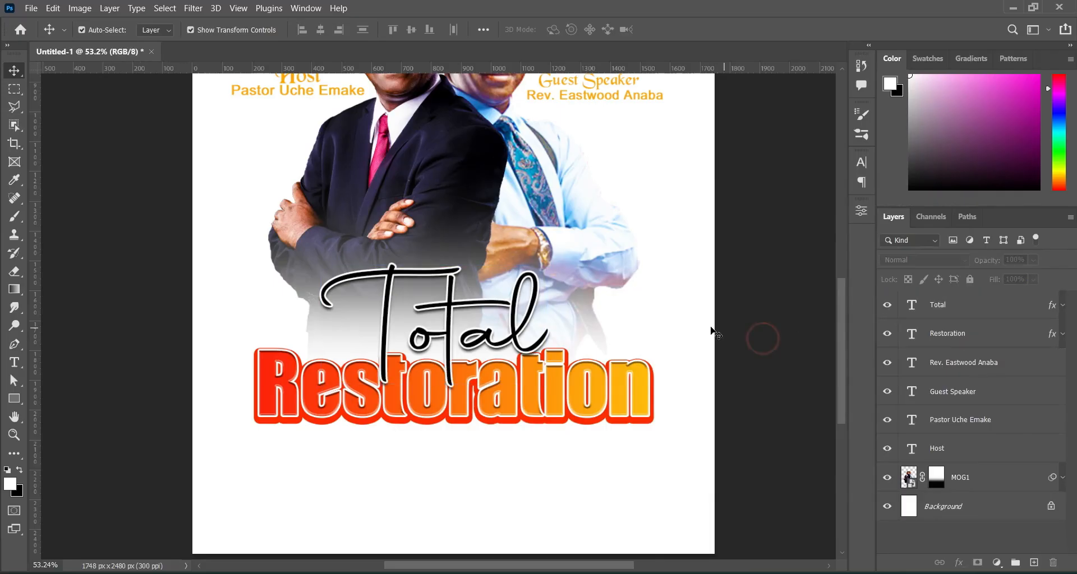
scroll(715, 324, "down", 3)
Draw a 658 × 247 px rectangle below Restoration and fill it red-orange.
left_click_drag(839, 345, 839, 351)
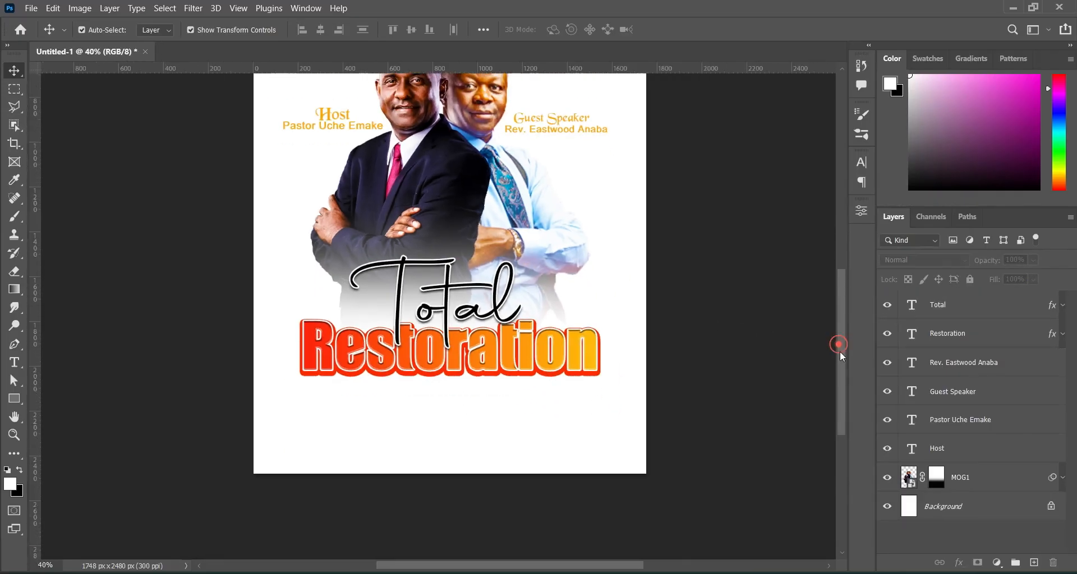
left_click(15, 399)
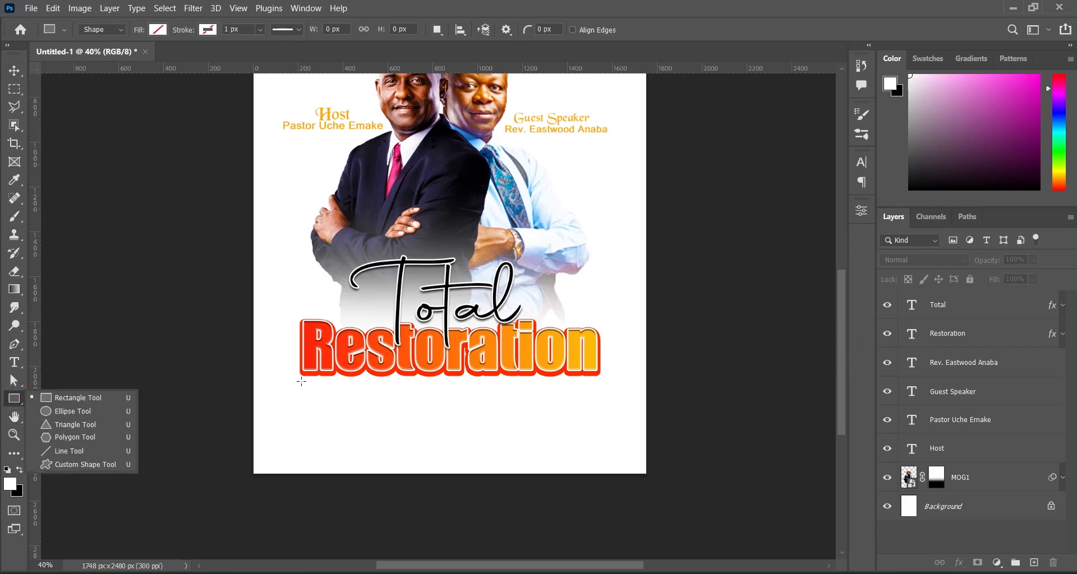
left_click_drag(301, 382, 447, 436)
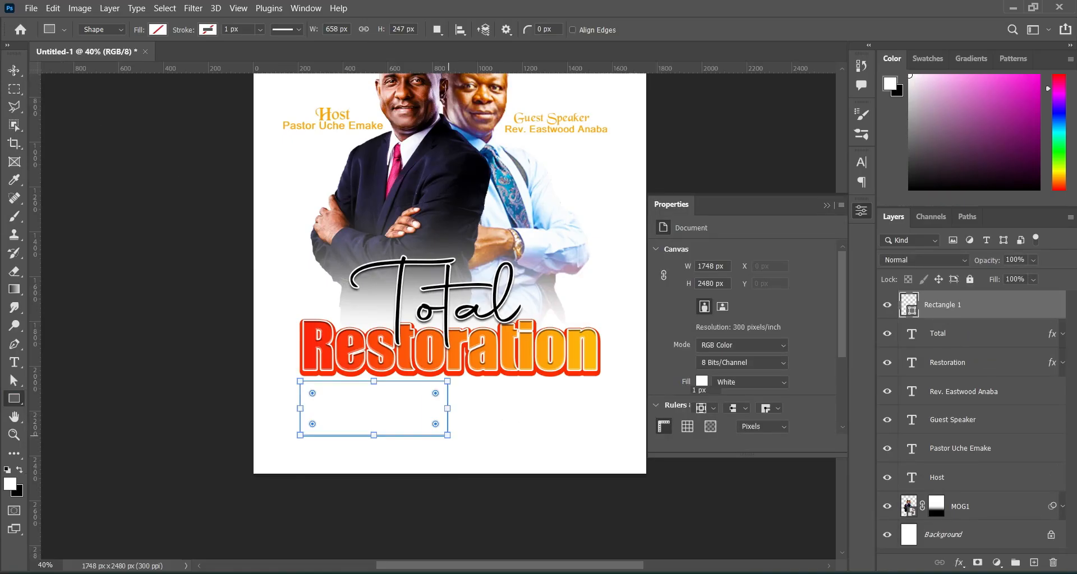
key("v")
scroll(381, 403, "up", 2)
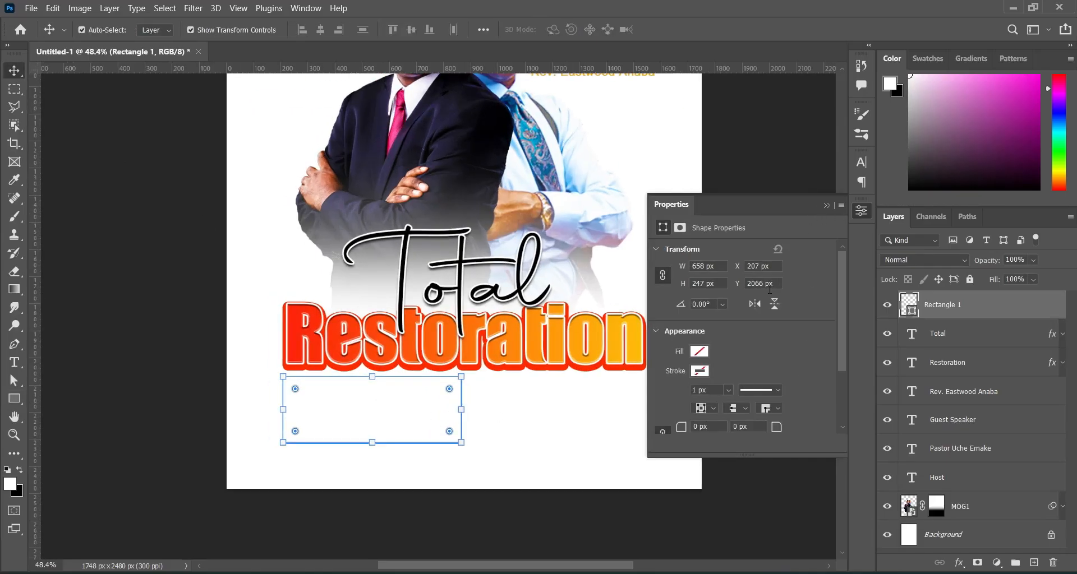
left_click(699, 352)
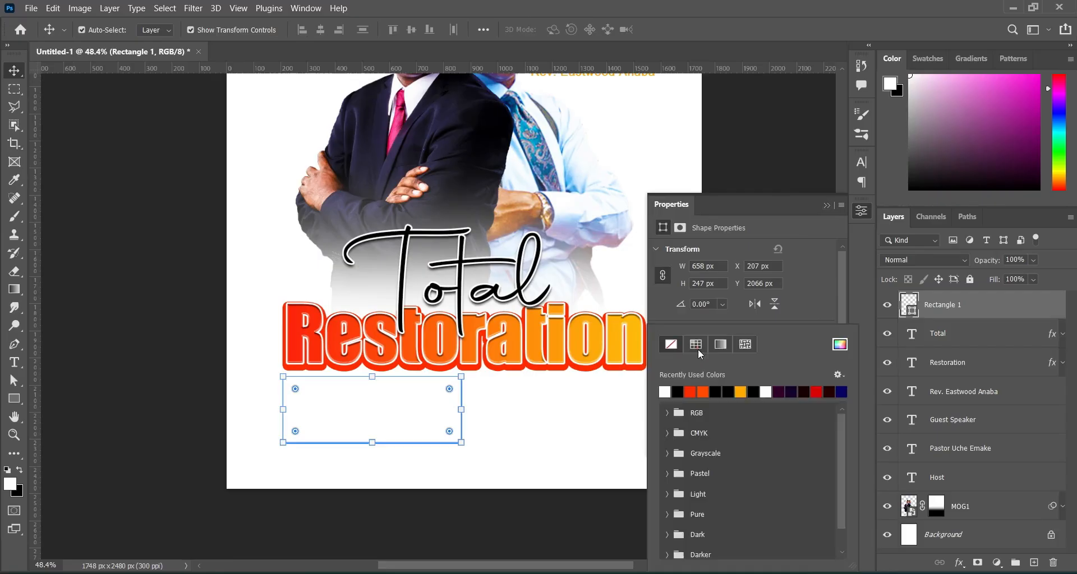
left_click(689, 391)
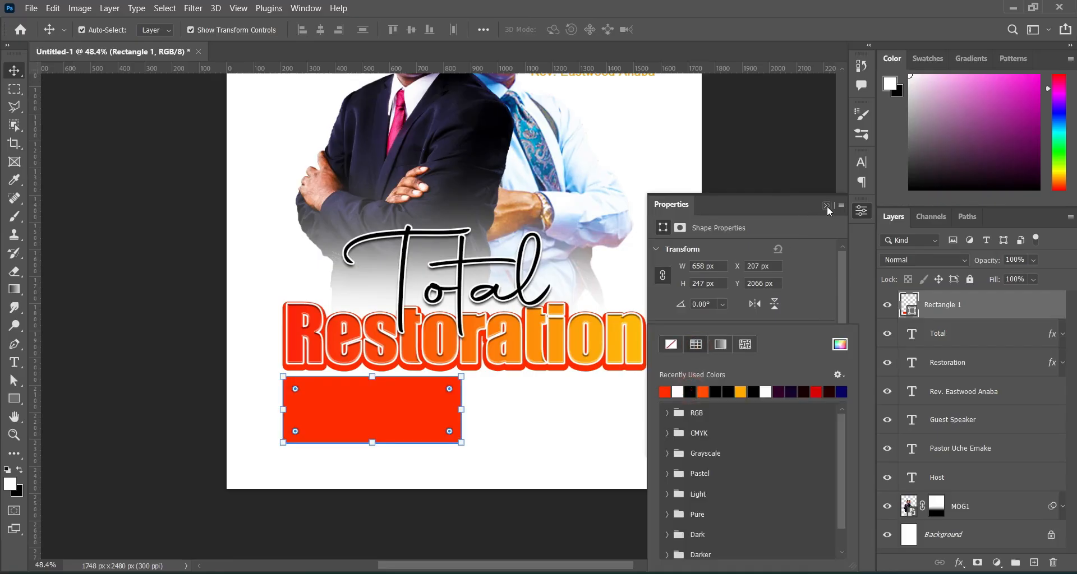
left_click(826, 206)
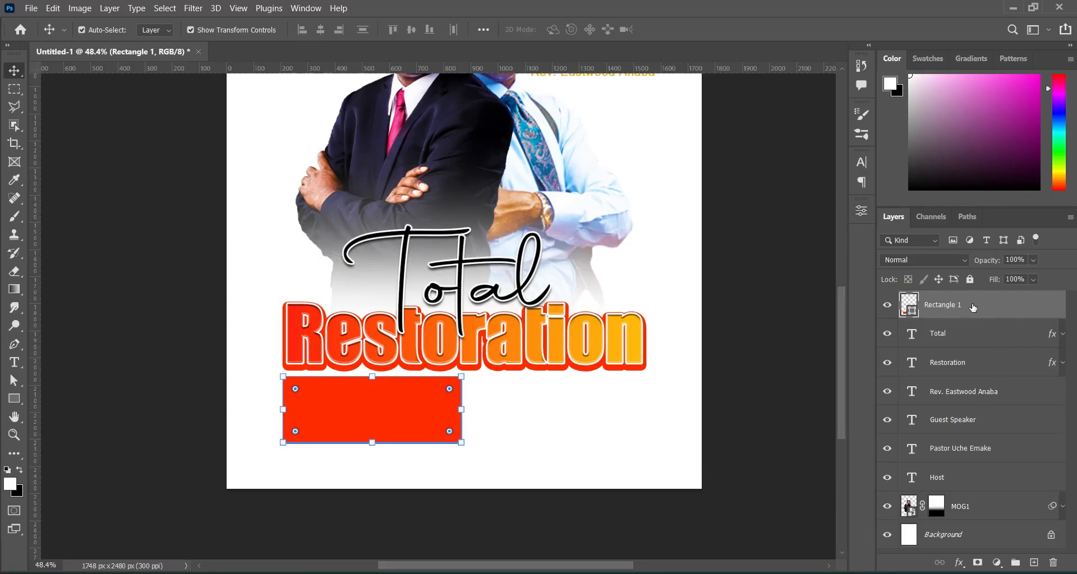
left_click(959, 562)
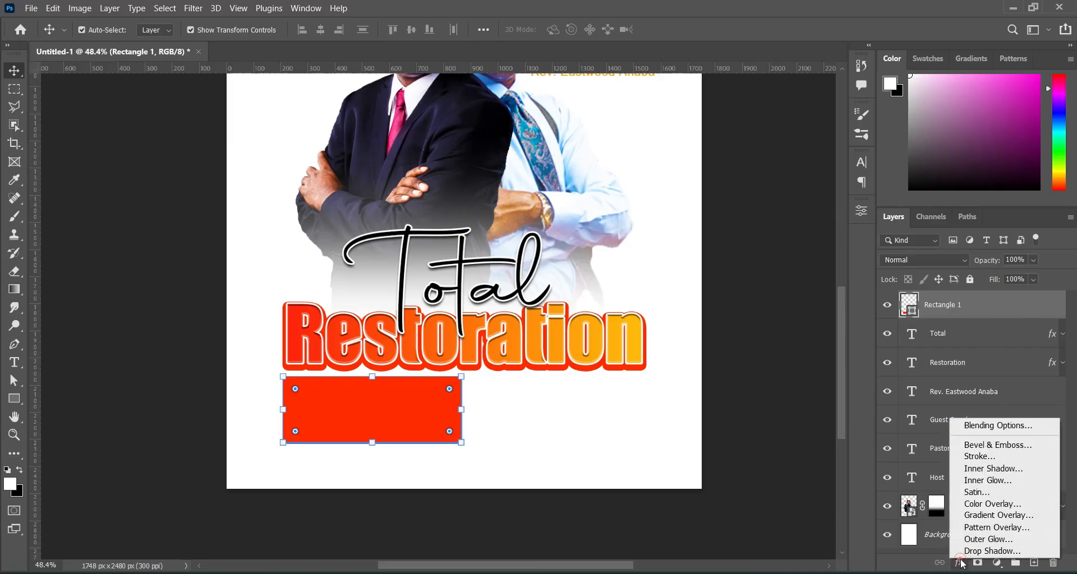
Add a Gradient Overlay to Rectangle 1 and set its left stop to red ff0000.
left_click(982, 516)
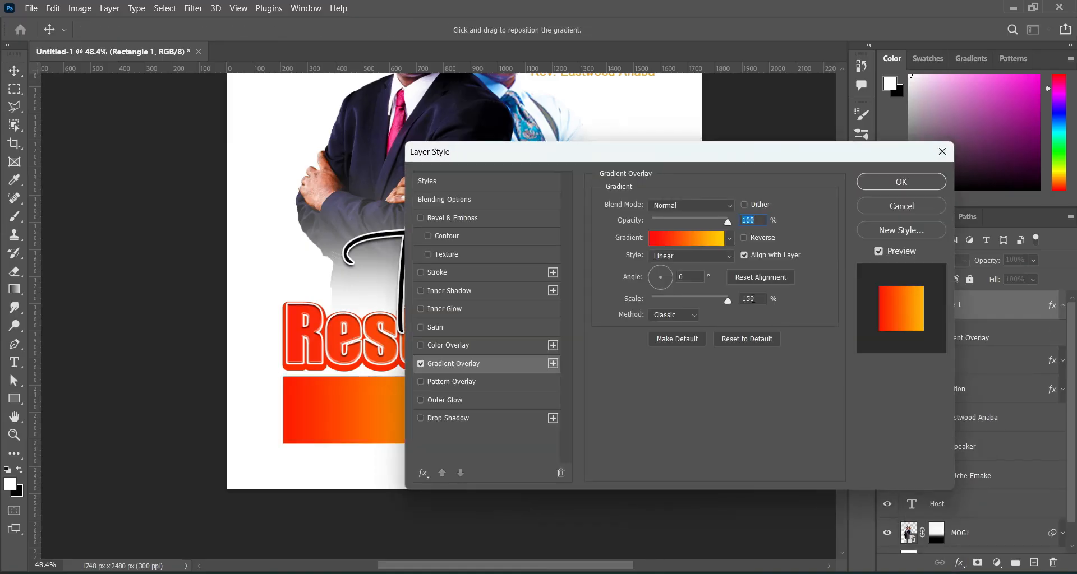
left_click_drag(654, 158, 782, 160)
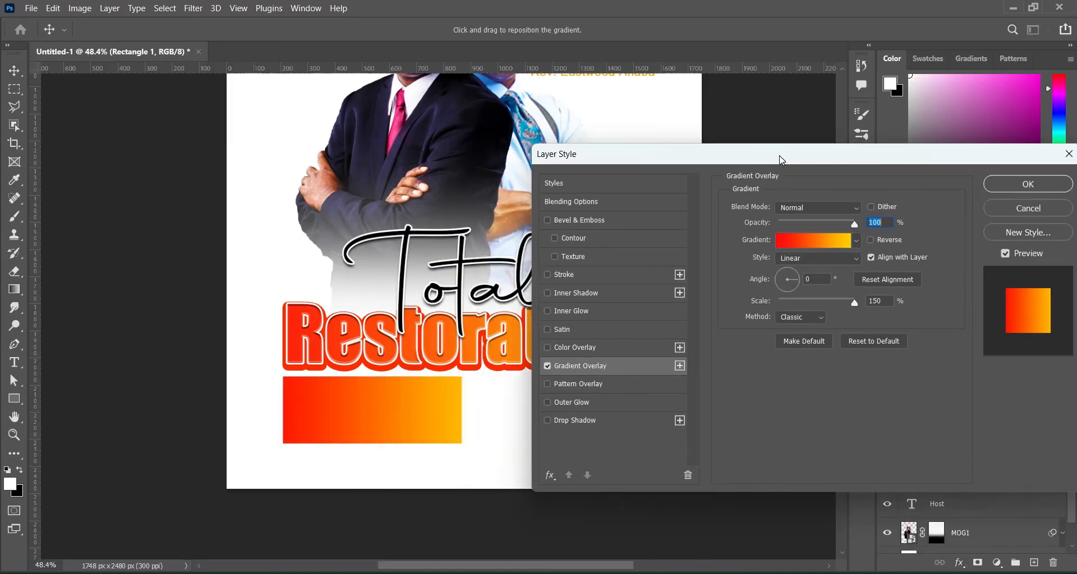
left_click(819, 243)
left_click(737, 439)
left_click(799, 498)
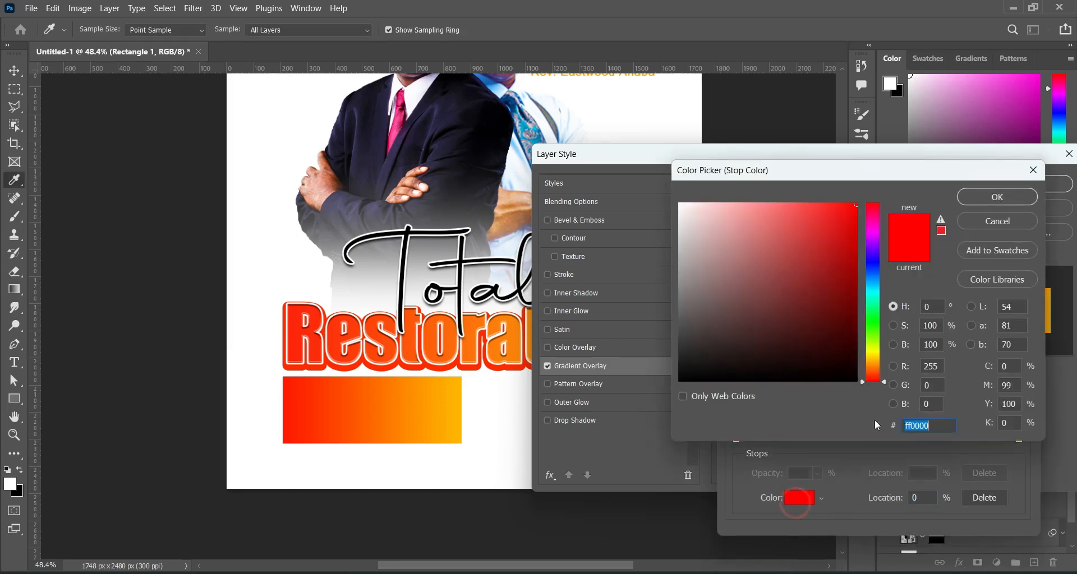
double_click(944, 426)
left_click(990, 201)
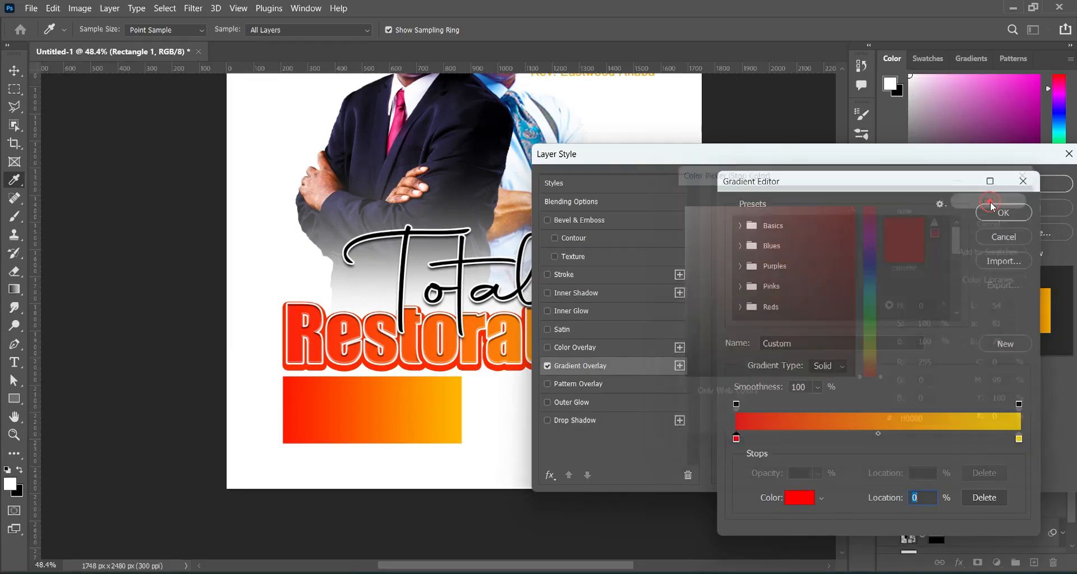
Set the gradient's right stop to yellow ffd200 and confirm the red-to-yellow gradient.
left_click(1019, 439)
left_click(800, 498)
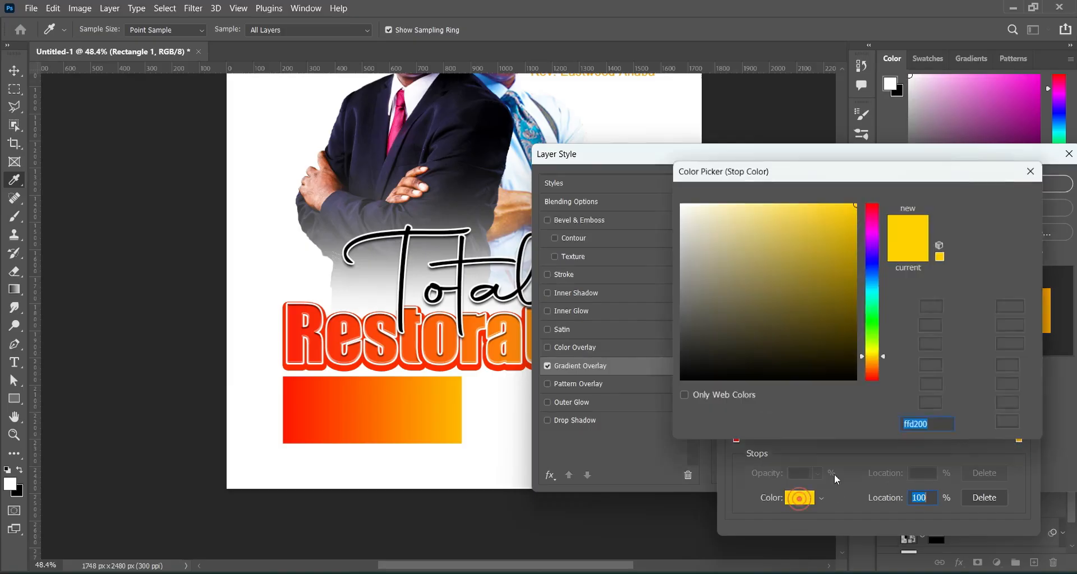
double_click(935, 425)
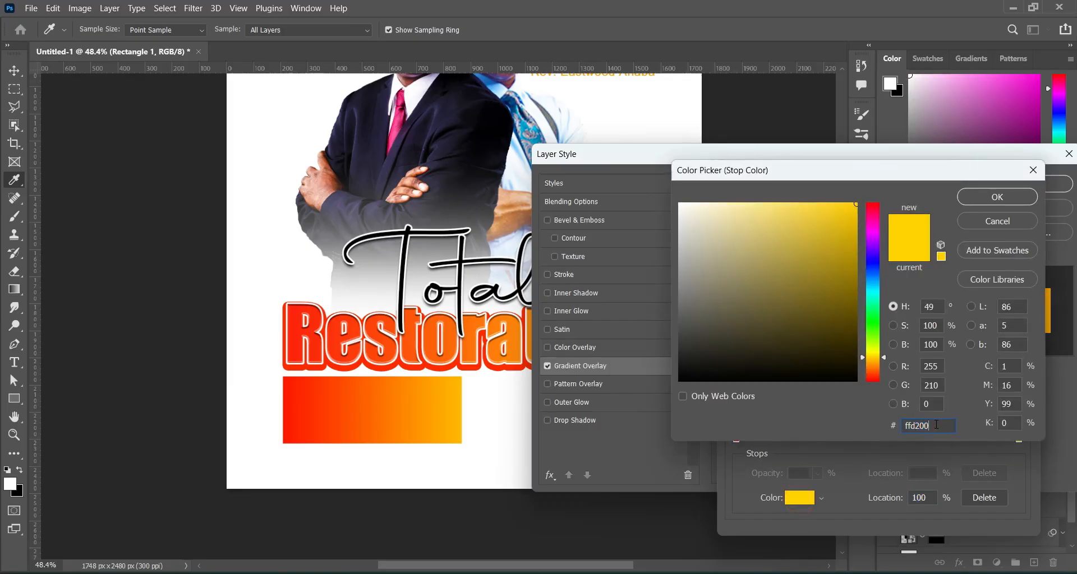
left_click(1012, 197)
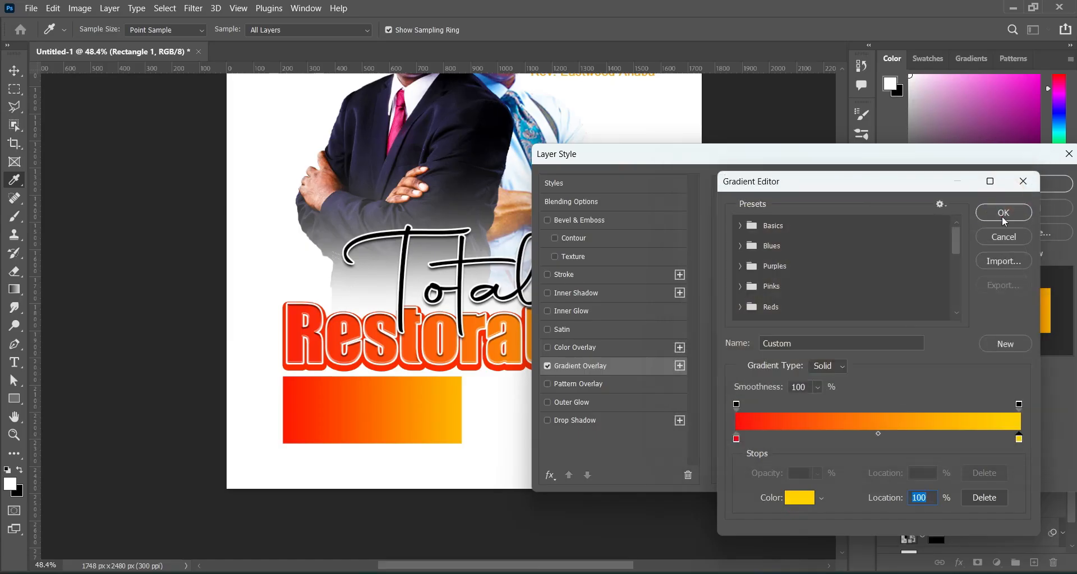
left_click(1003, 214)
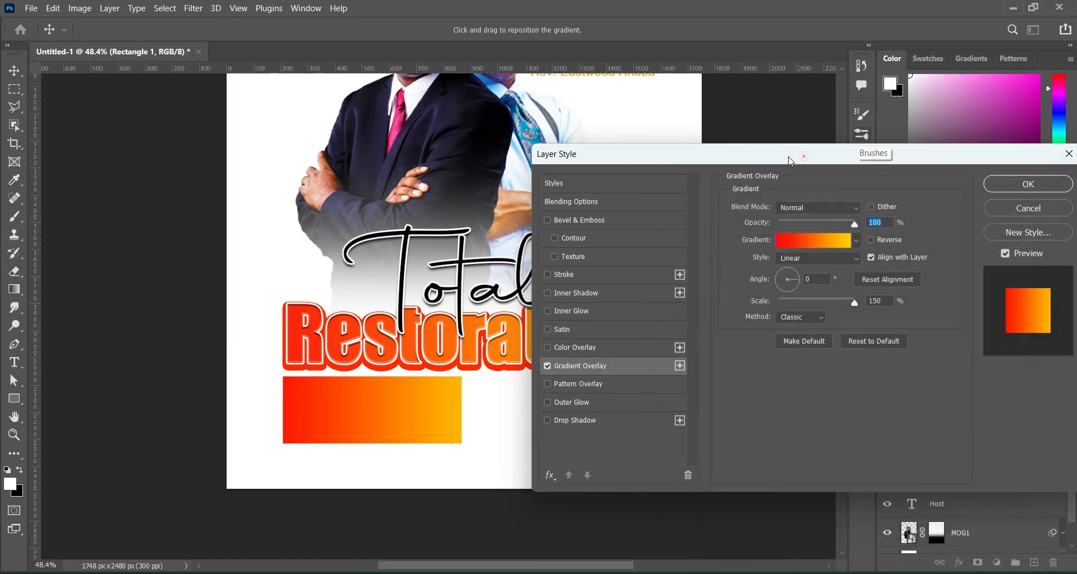
Apply the Gradient Overlay to the rectangle, collapse its effects list and deselect it.
left_click_drag(803, 156, 683, 158)
left_click(937, 182)
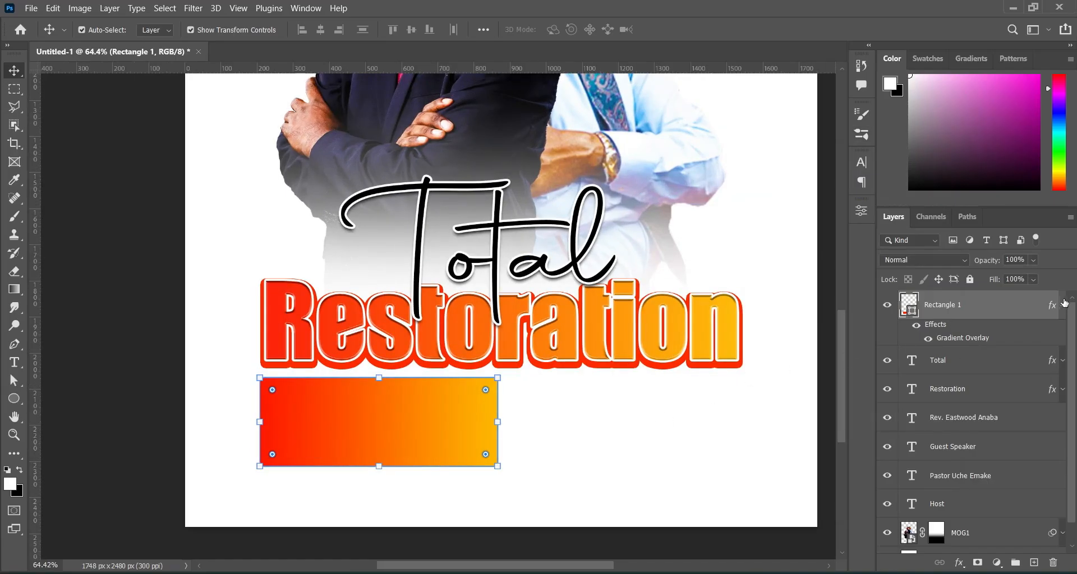
left_click(1063, 305)
left_click(719, 468)
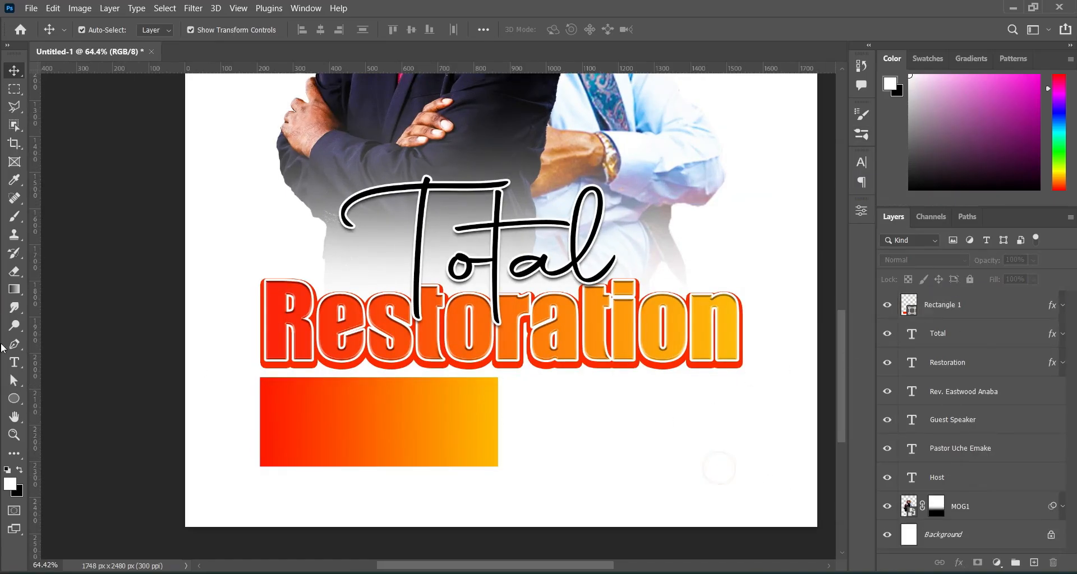
left_click(14, 398)
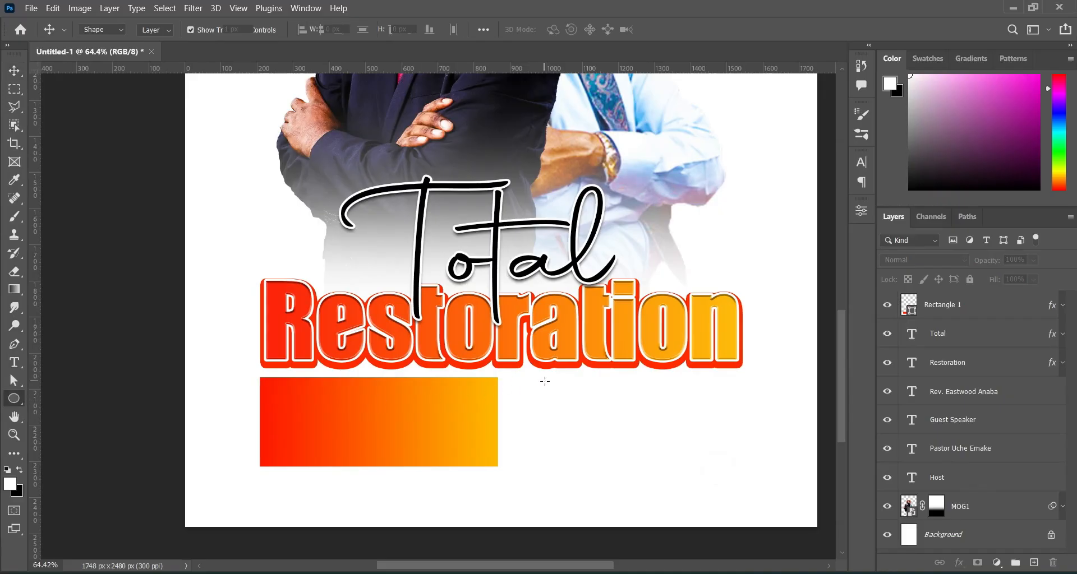
Draw a small circle right of the gradient bar and colour it red fc0000.
left_click_drag(545, 381, 566, 410)
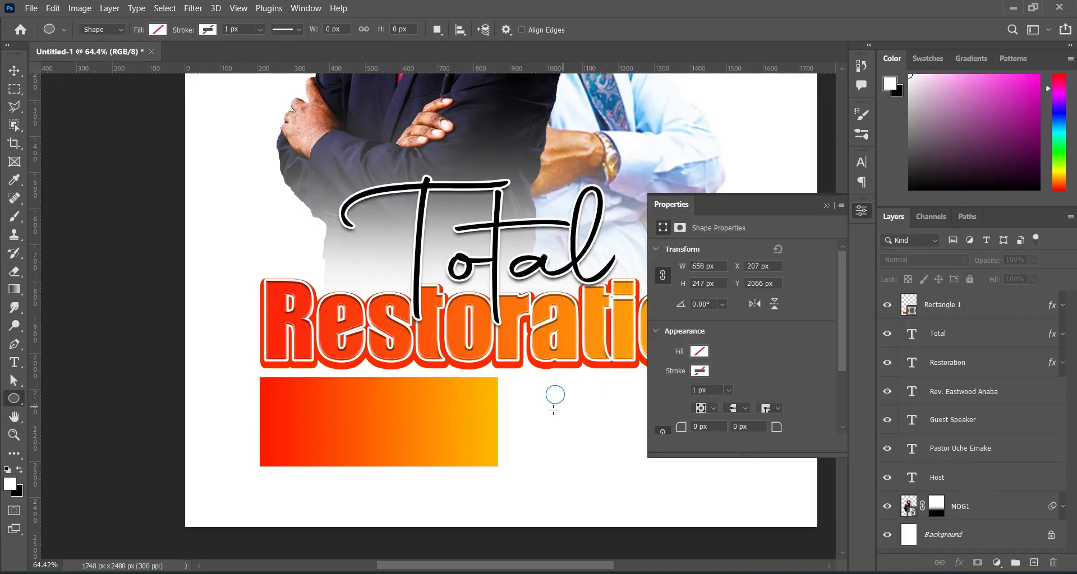
left_click(826, 206)
left_click(16, 70)
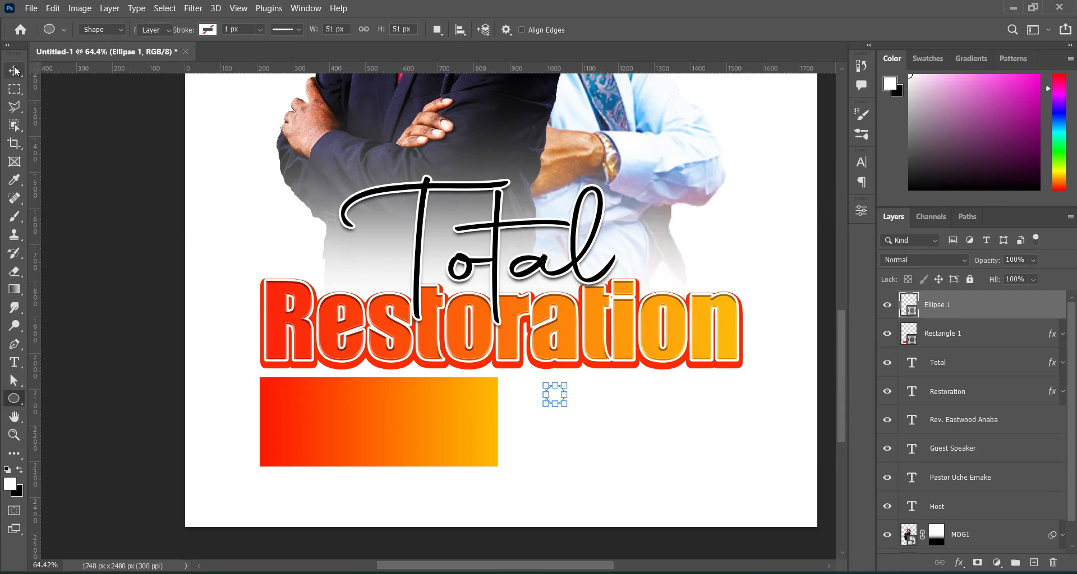
double_click(912, 314)
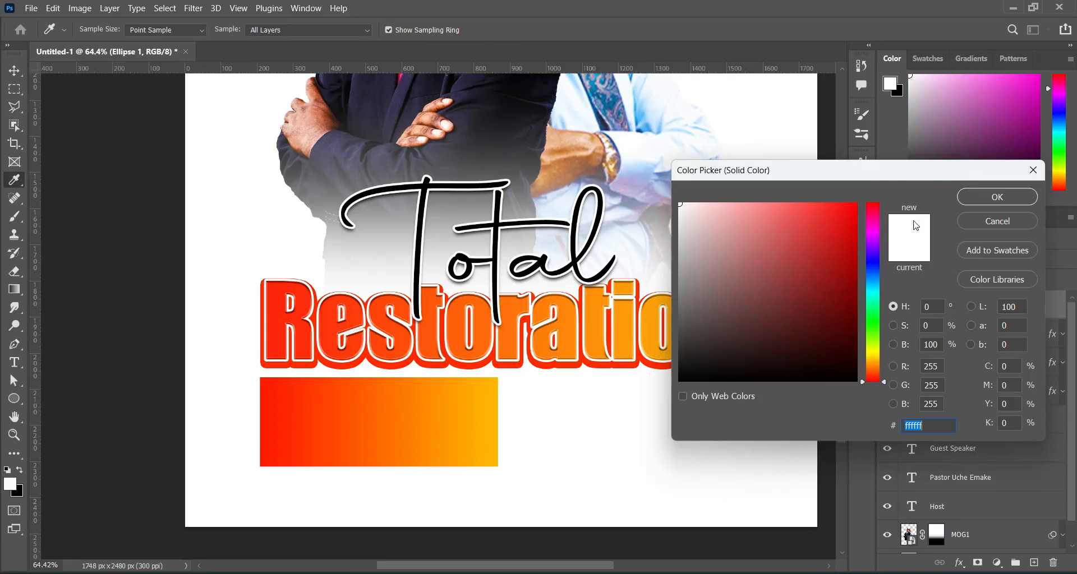
left_click(855, 217)
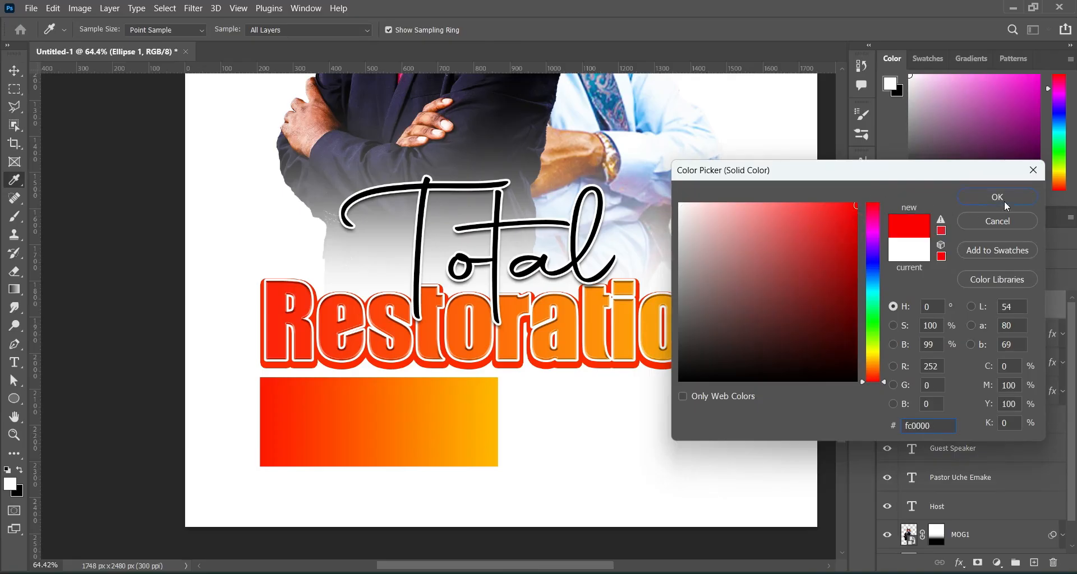
left_click(1003, 200)
Fill the circle with the recent red in its shape properties.
left_click(855, 213)
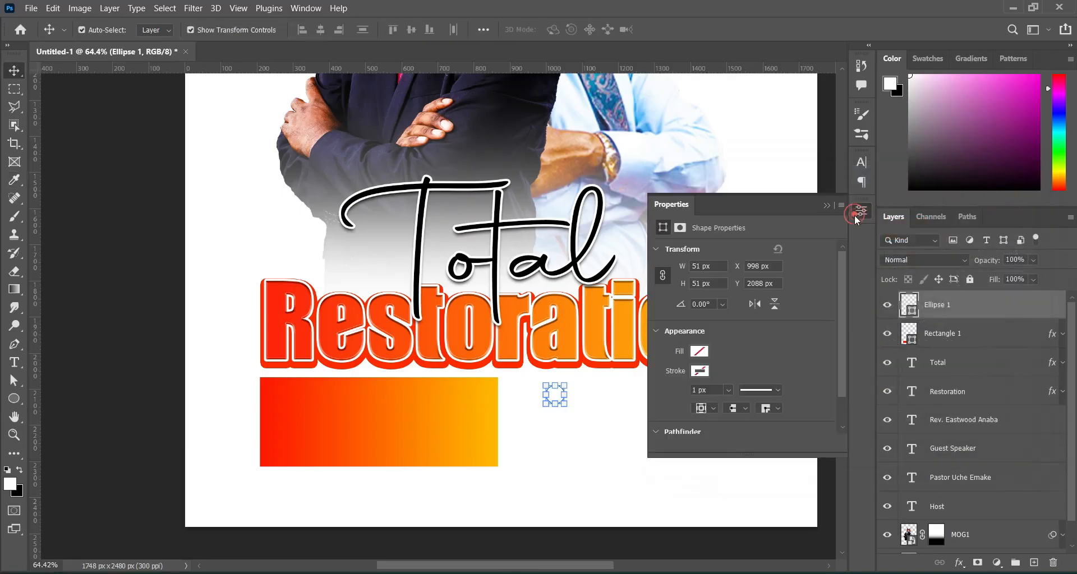
left_click(698, 352)
left_click(664, 392)
left_click(826, 205)
left_click(796, 268)
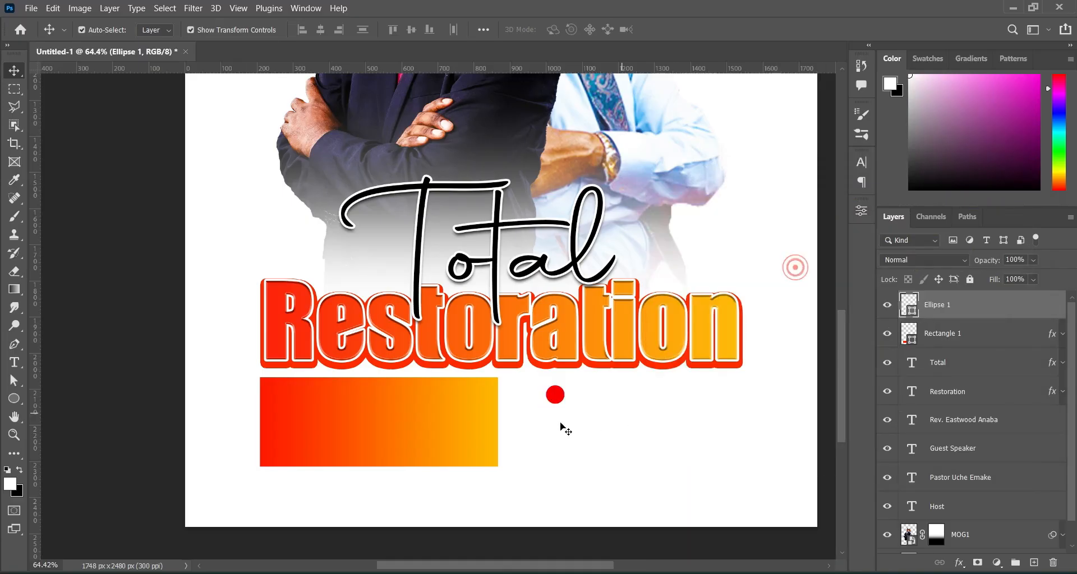
Move the red circle onto the gradient bar's top-right corner.
left_click(559, 395)
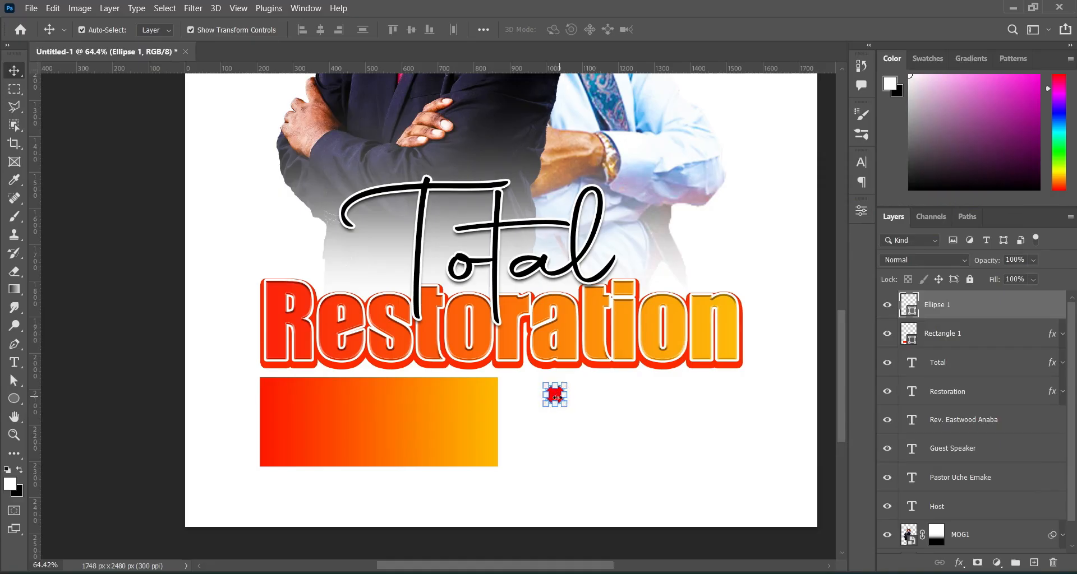
scroll(556, 396, "up", 2)
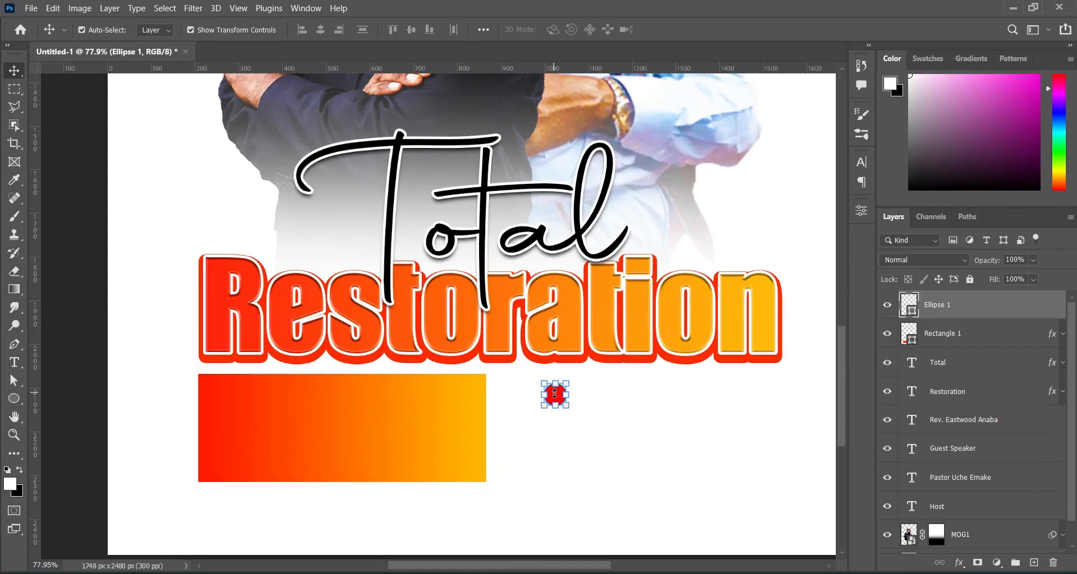
left_click_drag(557, 399, 487, 385)
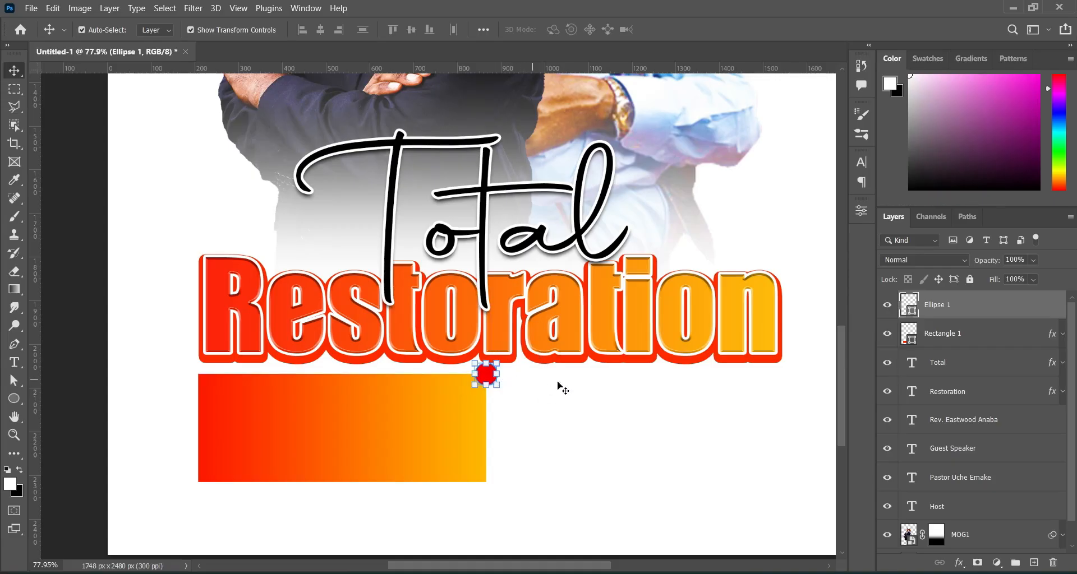
Load the red circle's outline as a selection and expand it by 2 pixels.
left_click(911, 316, "ctrl")
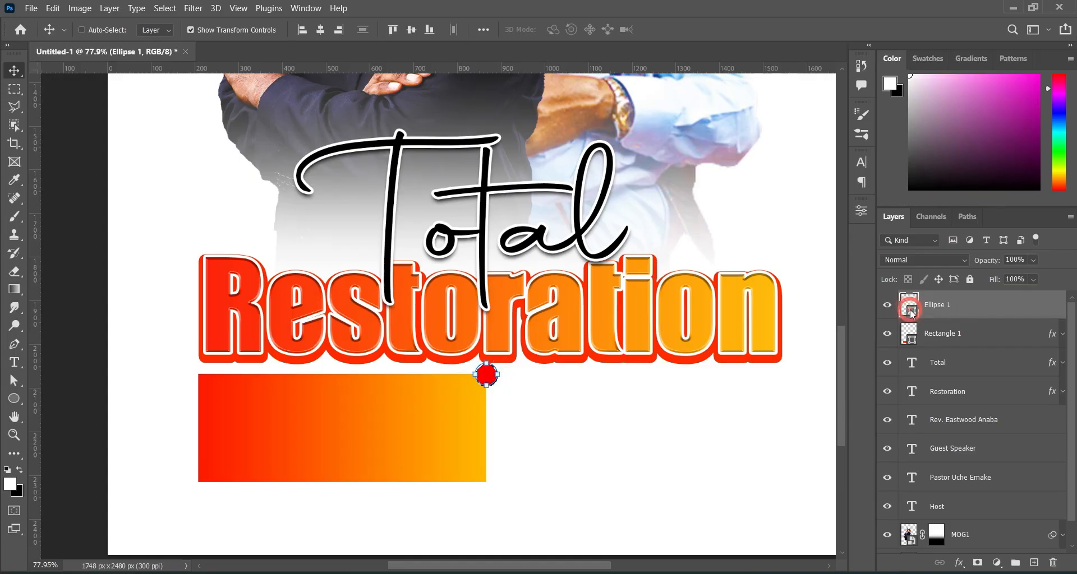
left_click(165, 8)
mouse_move(251, 209)
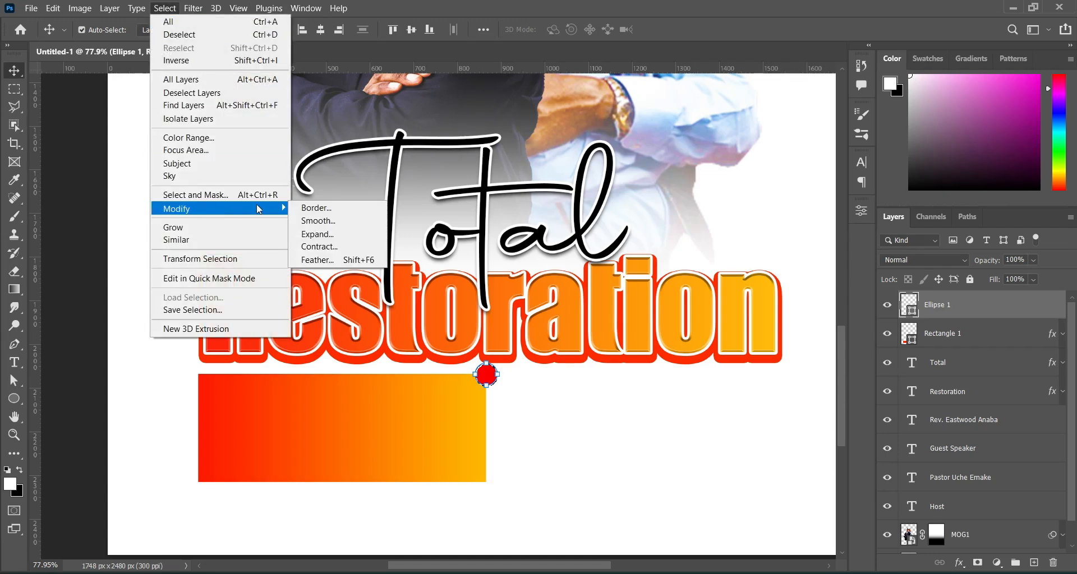
left_click(316, 235)
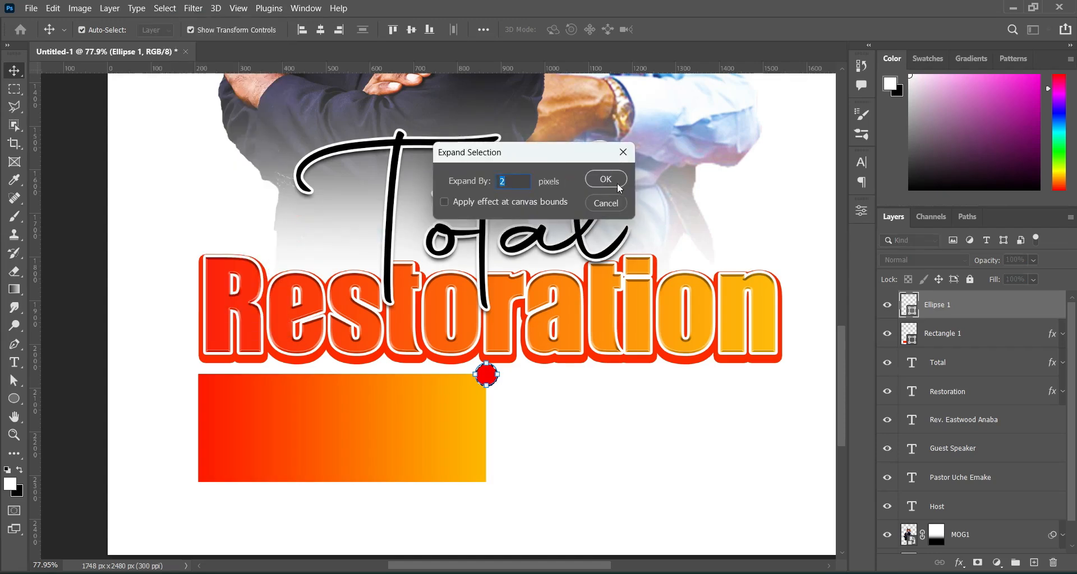
left_click(605, 180)
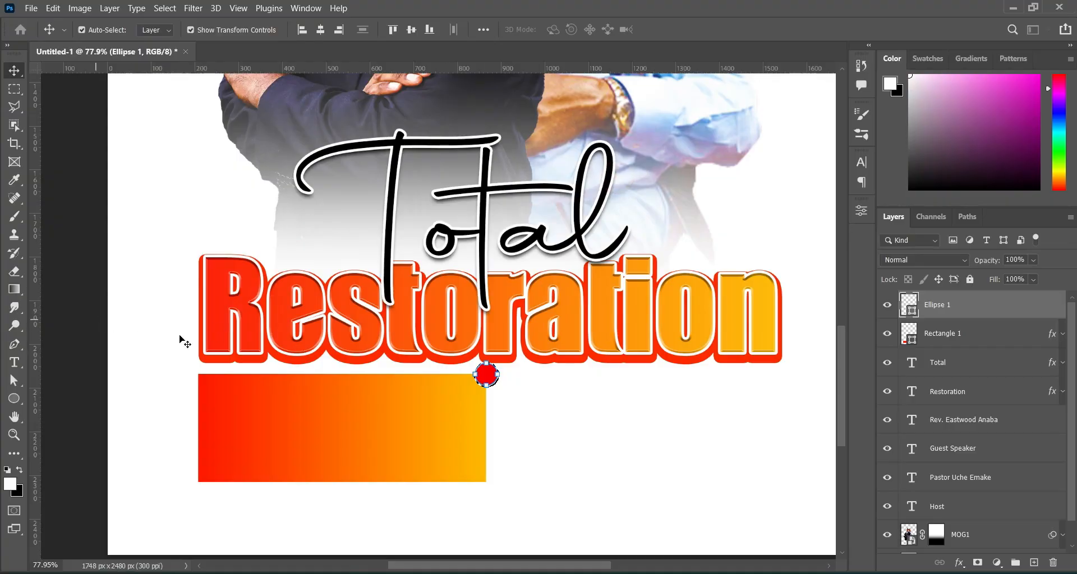
Rasterize Rectangle 1 and erase it under the circle with a soft round brush, then deselect.
left_click(947, 335)
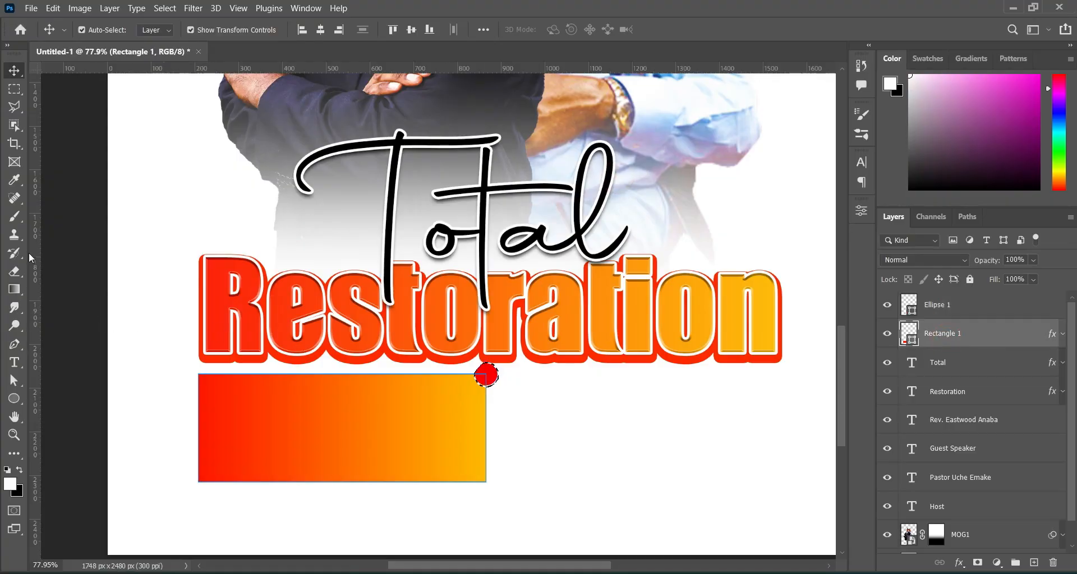
left_click(13, 273)
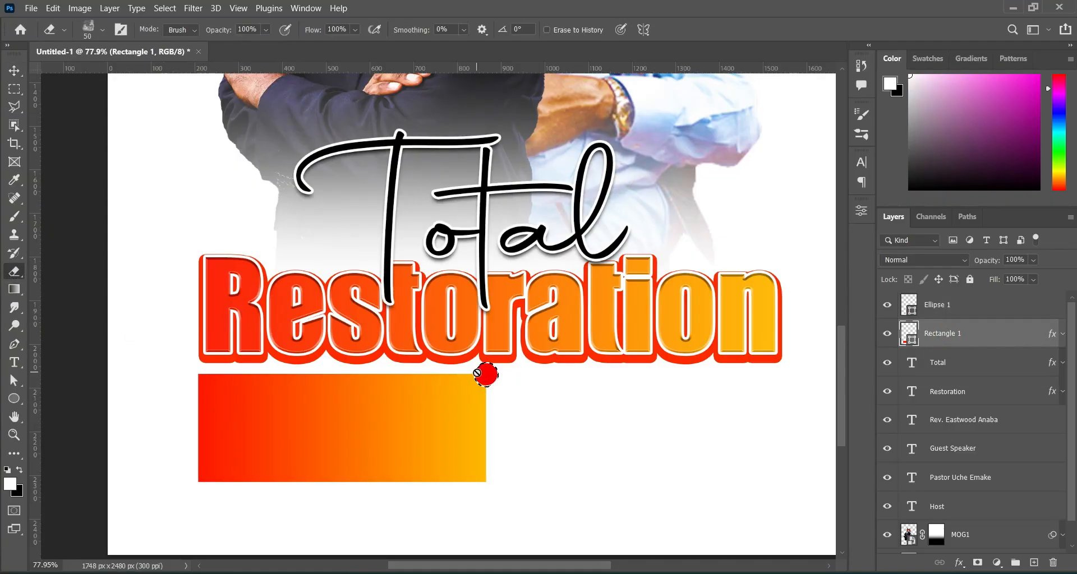
left_click(428, 413)
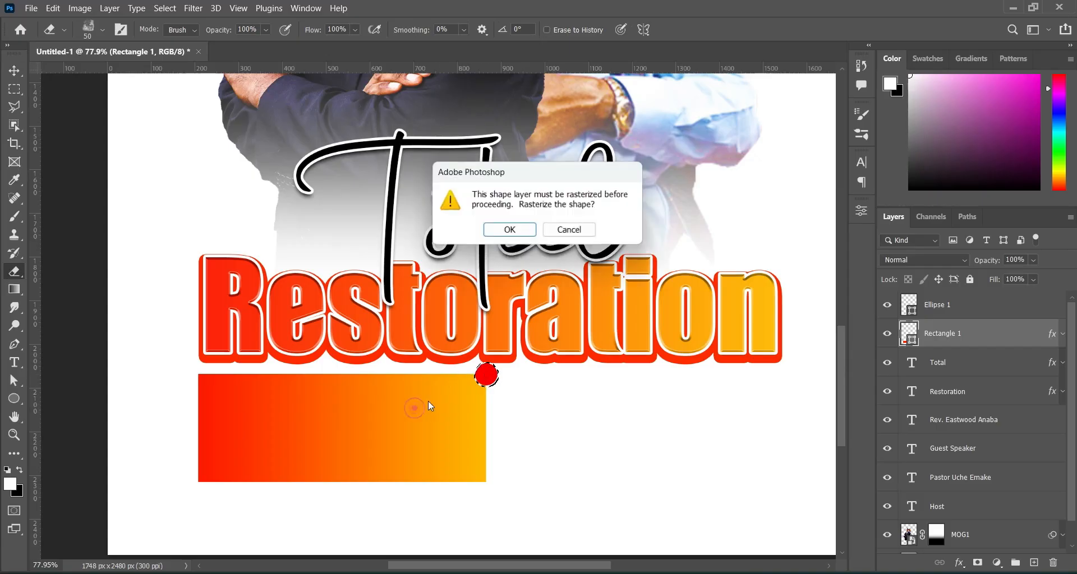
left_click(504, 229)
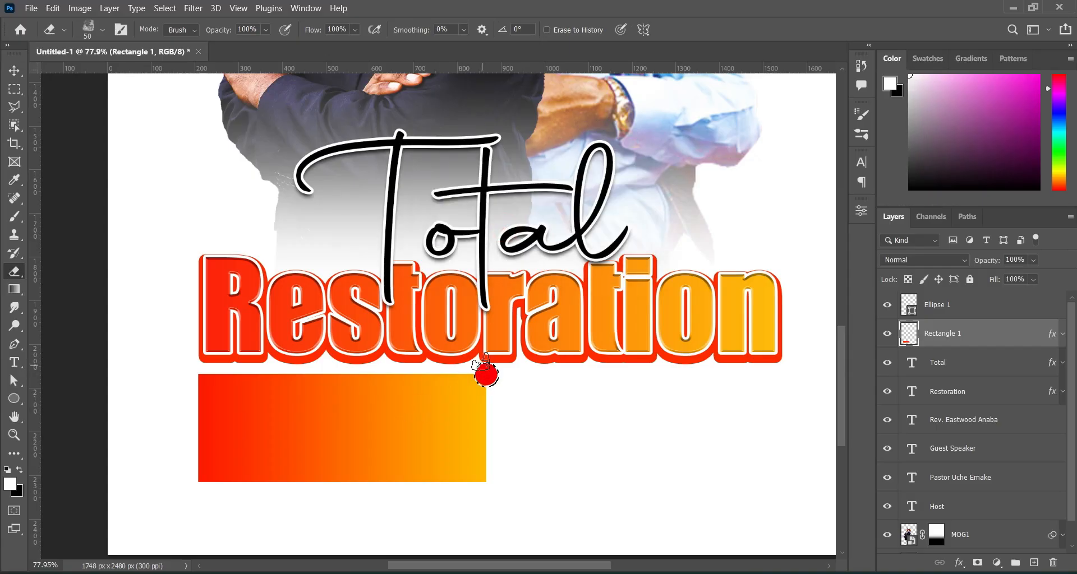
left_click(101, 31)
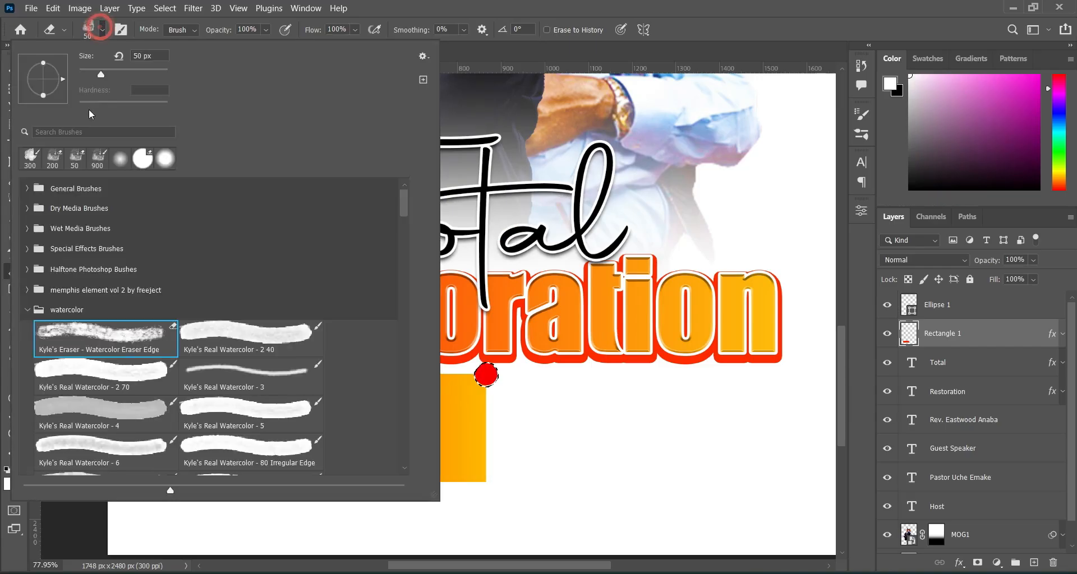
left_click(123, 162)
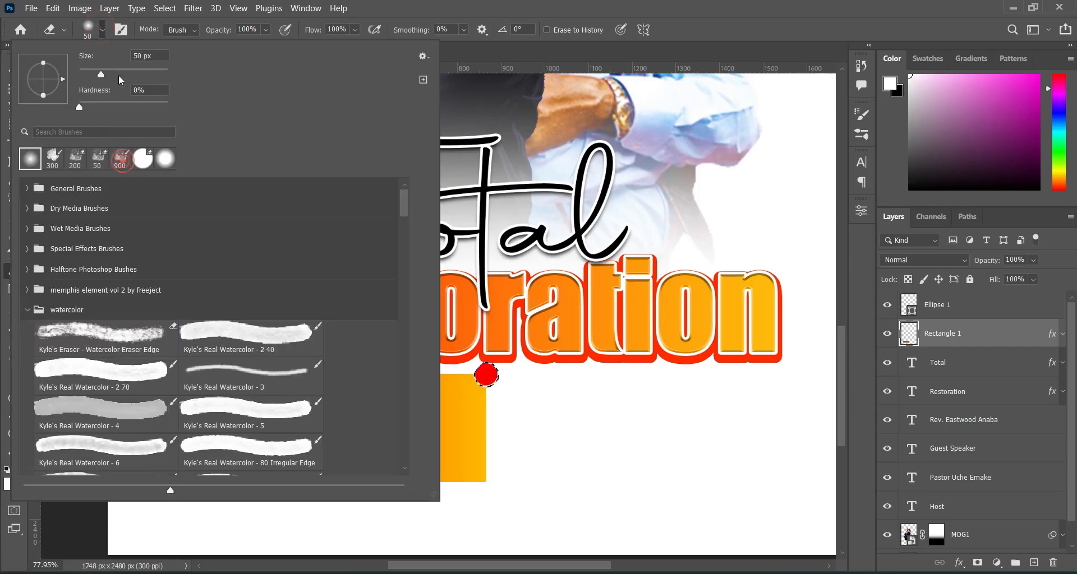
left_click(100, 28)
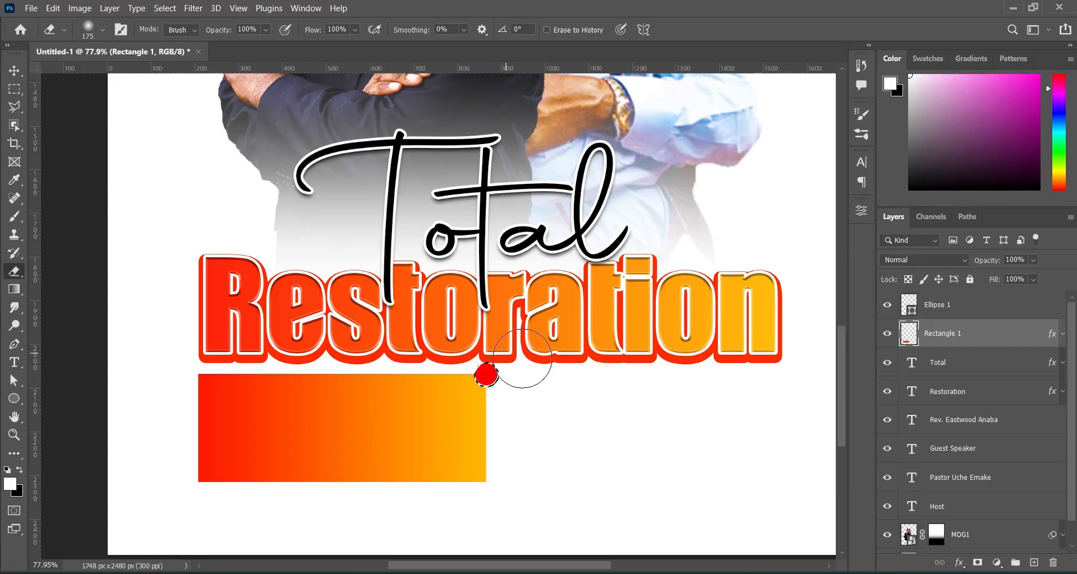
key("ctrl+d")
Move the red dot down to the rectangle's bottom-right corner.
key("v")
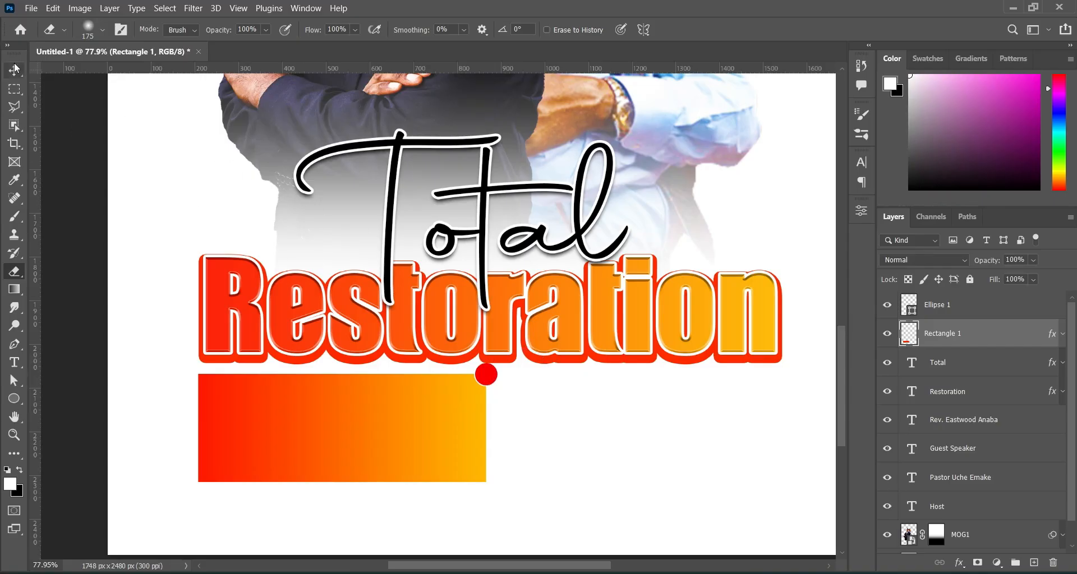
left_click(941, 309)
left_click_drag(488, 375, 493, 482)
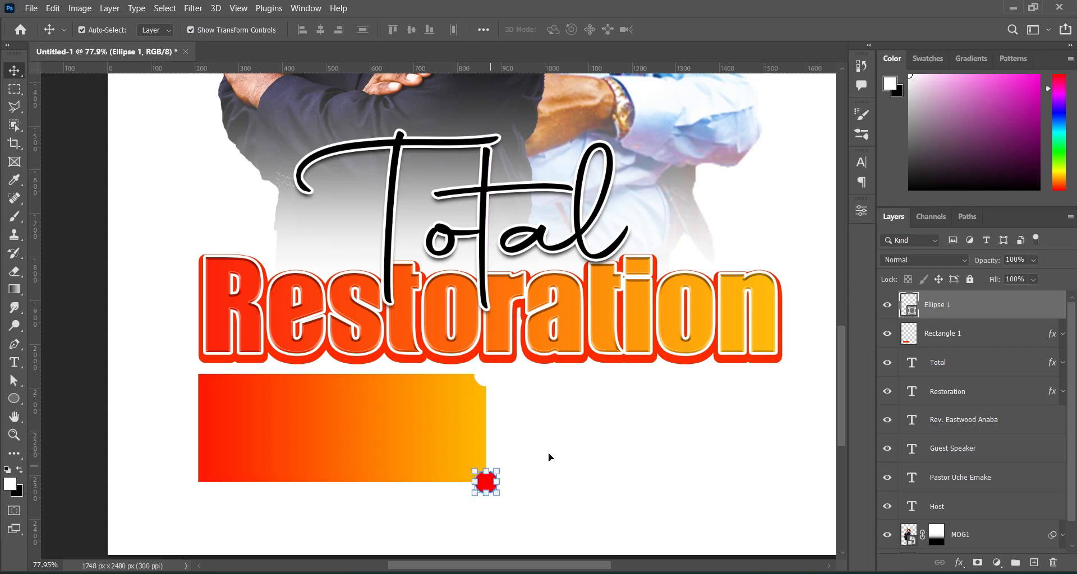
Erase Rectangle 1 inside the dot's outline, expanded by 2 pixels, to notch the bottom-right corner.
key("e")
left_click(910, 341)
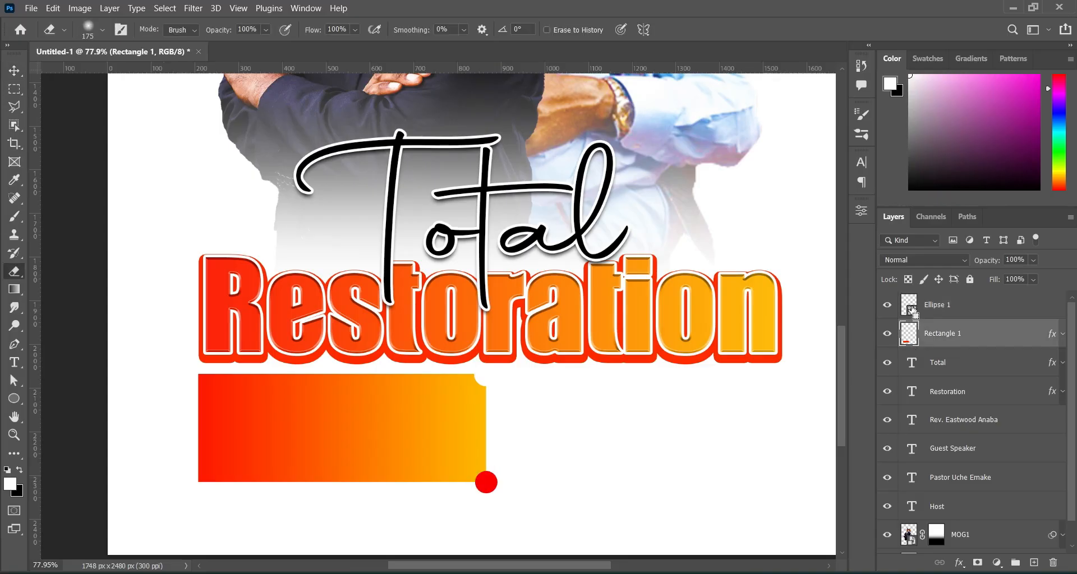
left_click(912, 311, "ctrl")
left_click(496, 479)
left_click(177, 10)
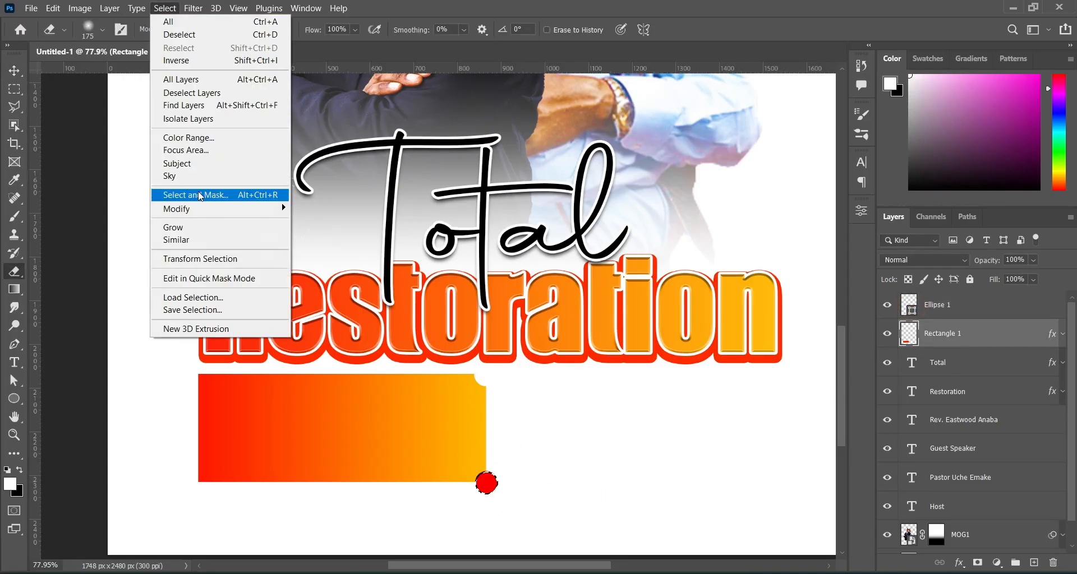
mouse_move(204, 216)
left_click(314, 233)
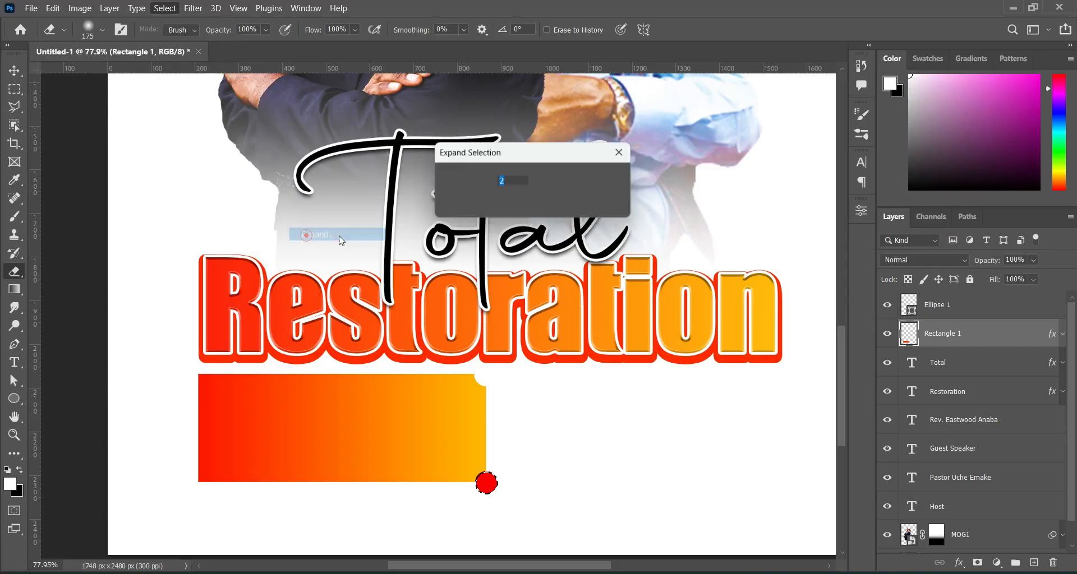
left_click(605, 179)
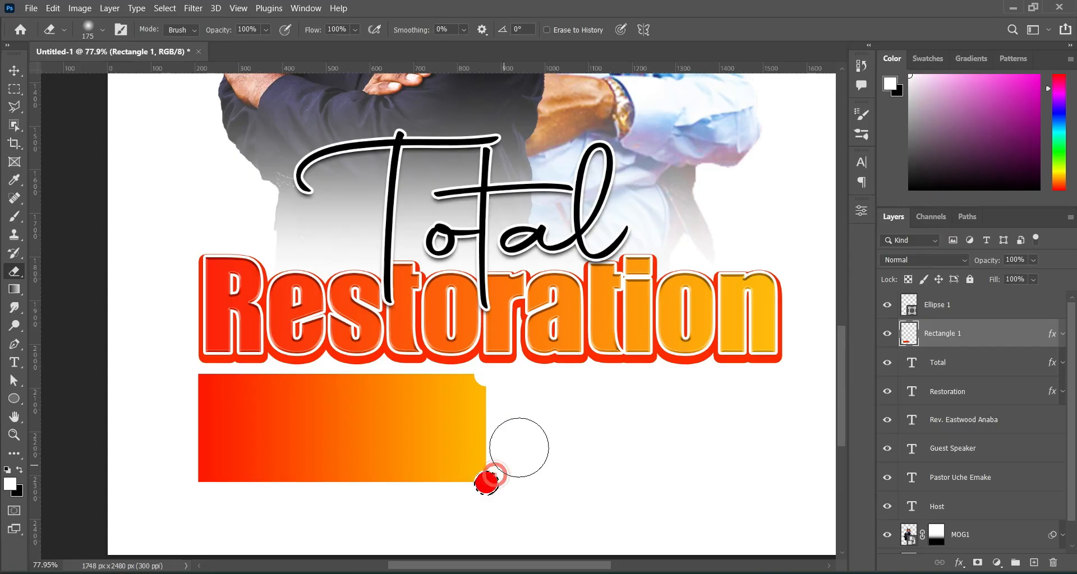
key("ctrl+d")
Delete the red dot layer Ellipse 1 and reselect the notched rectangle.
left_click(13, 73)
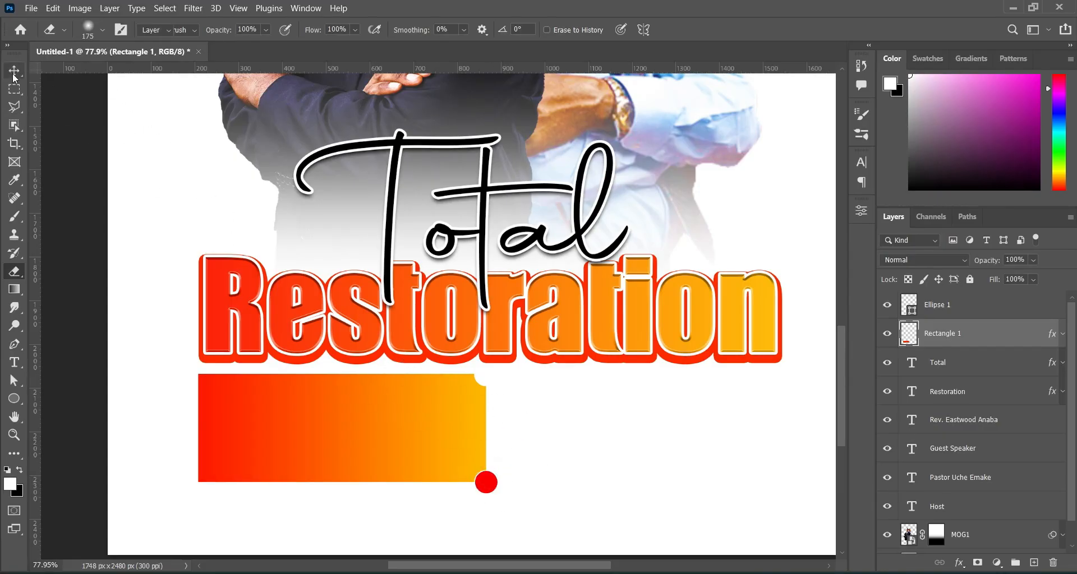
left_click(955, 305)
key("Delete")
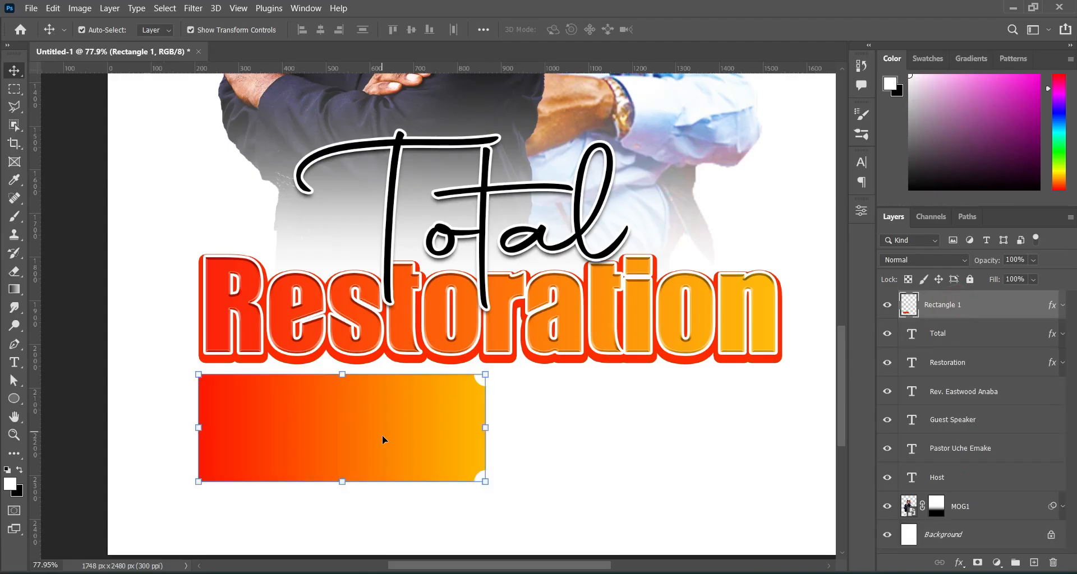
left_click(84, 415)
left_click(309, 455)
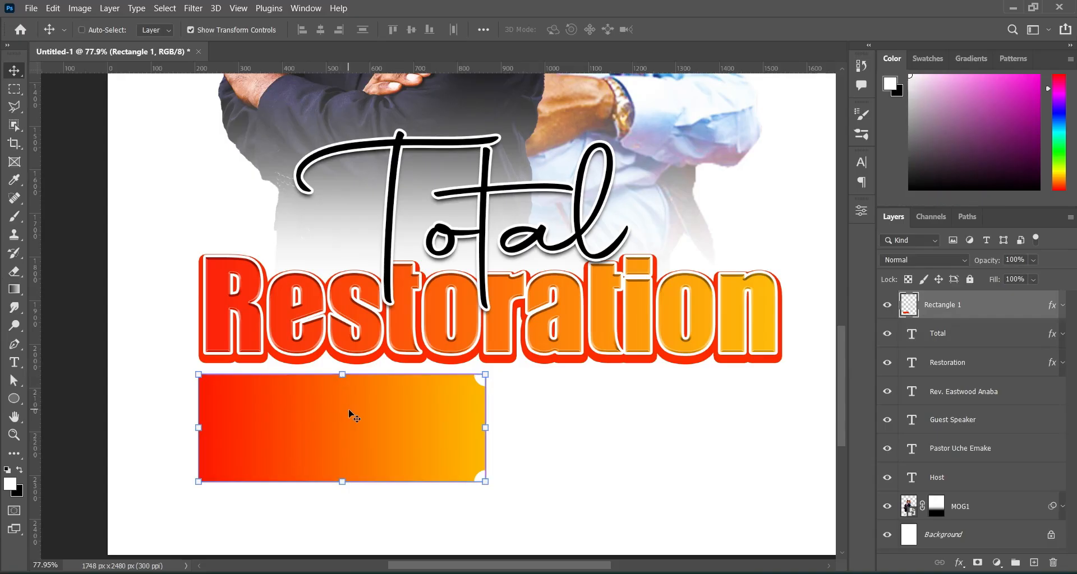
Duplicate the notched rectangle, flip the copy horizontally and butt it against the original's right edge.
key("ctrl+j")
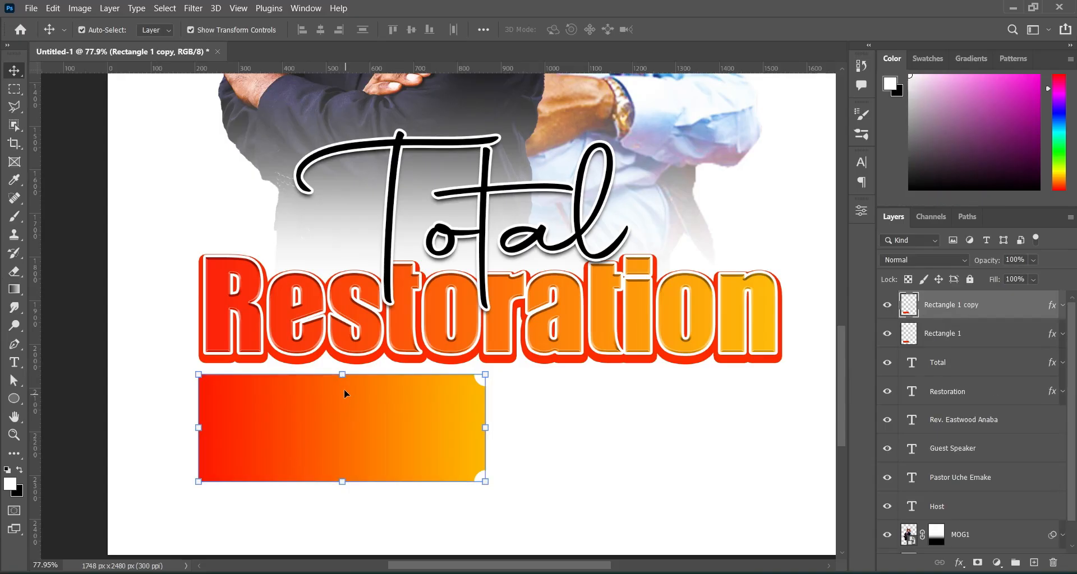
key("ctrl+t")
right_click(346, 418)
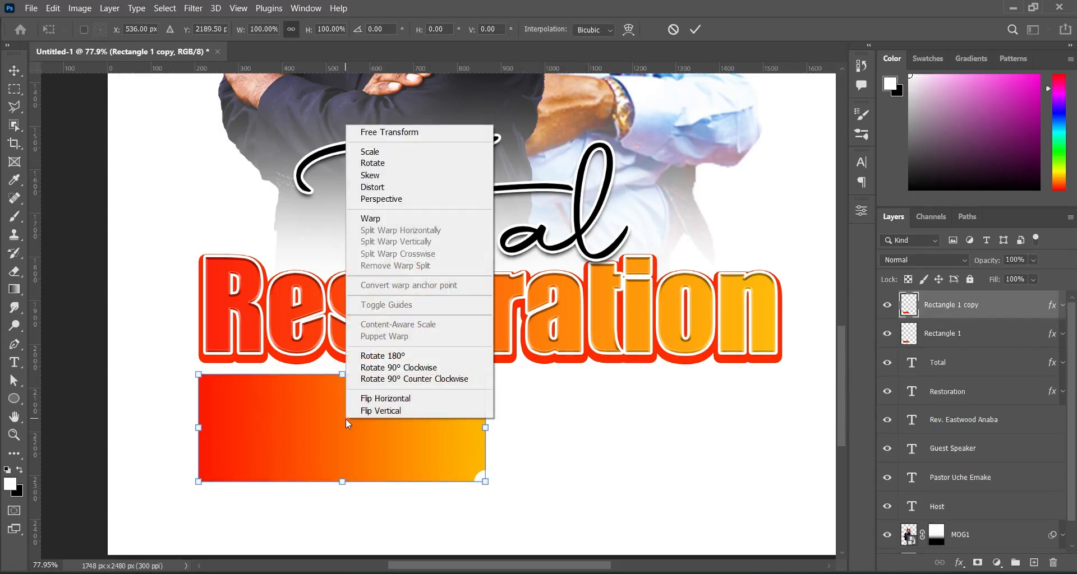
left_click(365, 399)
left_click_drag(345, 413, 595, 417)
left_click(695, 29)
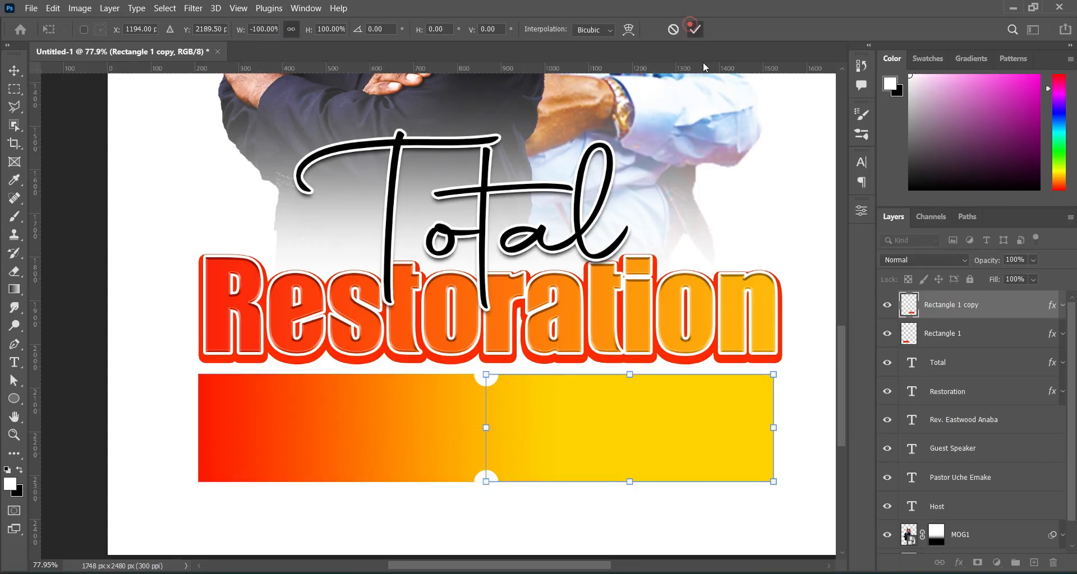
left_click(79, 412)
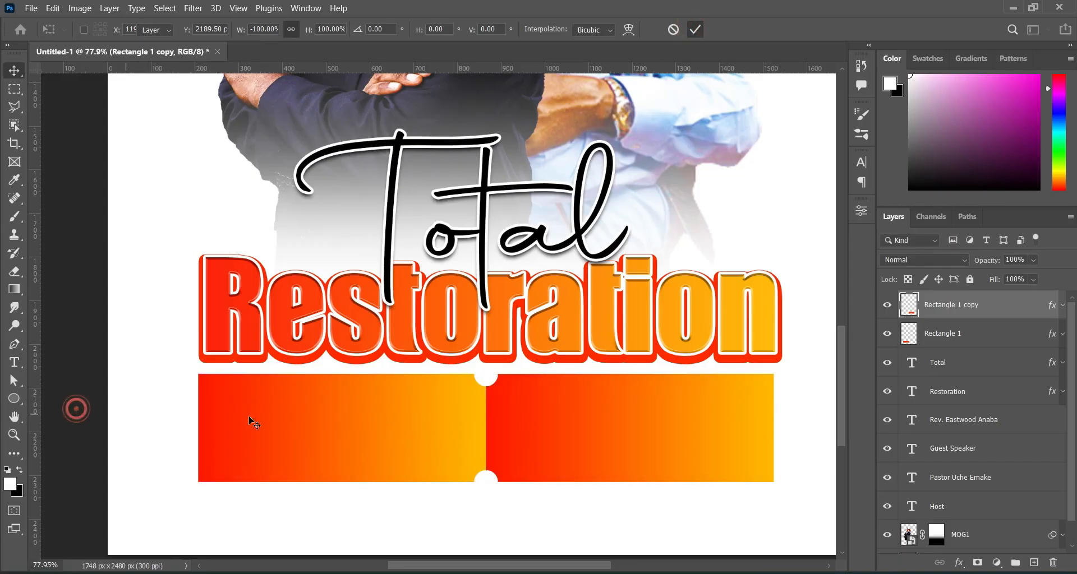
left_click(555, 415)
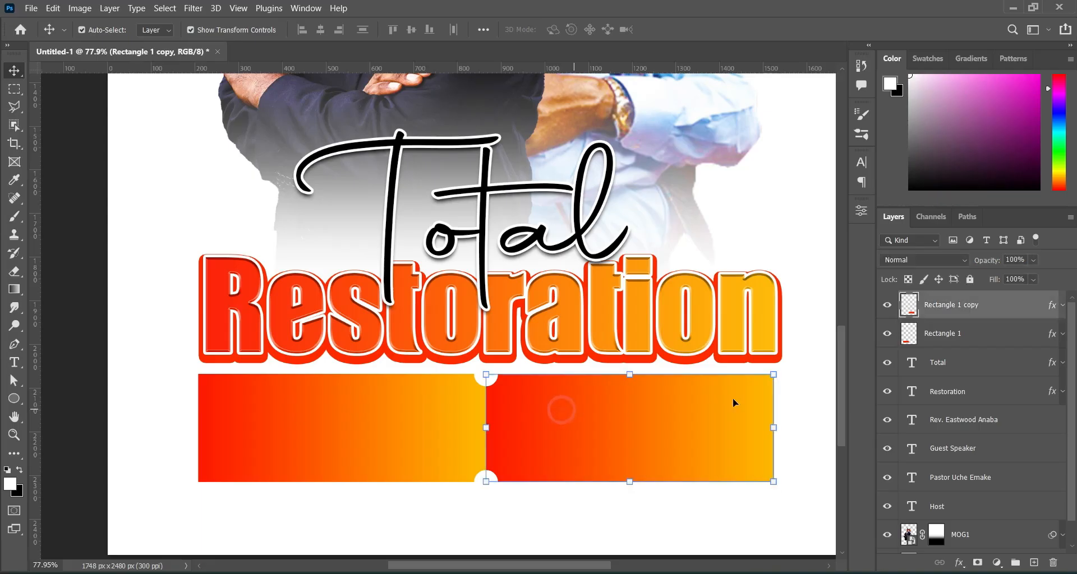
Open Rectangle 1 copy's Gradient Overlay in the Gradient Editor and browse the presets.
double_click(1051, 307)
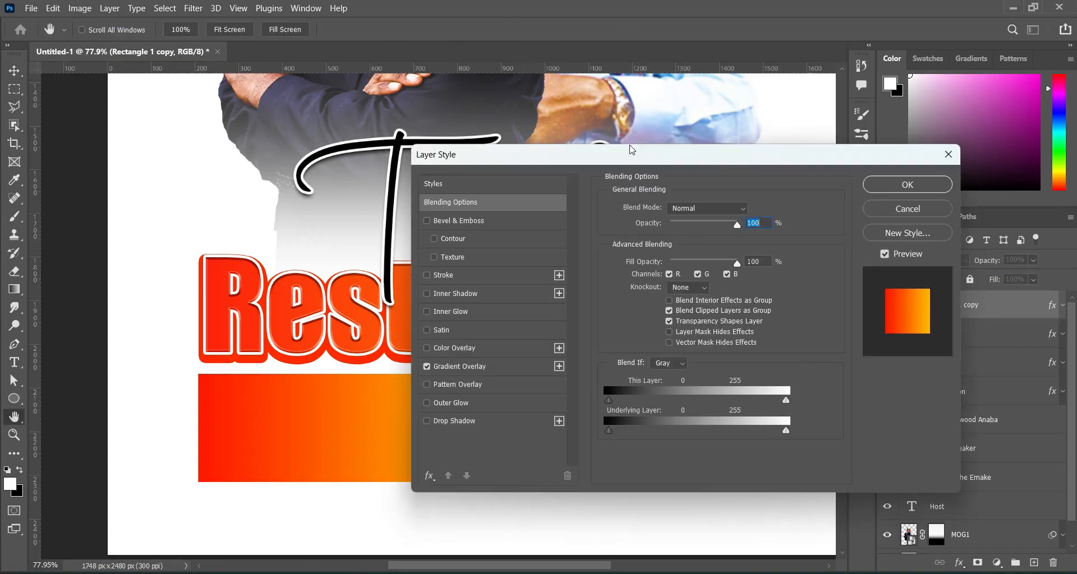
left_click_drag(629, 163, 911, 192)
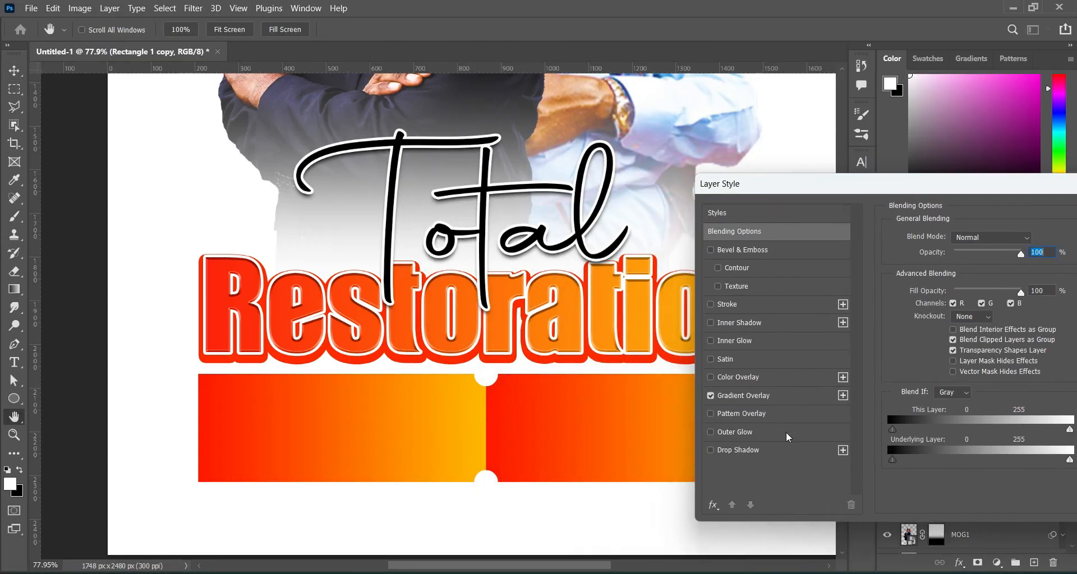
left_click(763, 401)
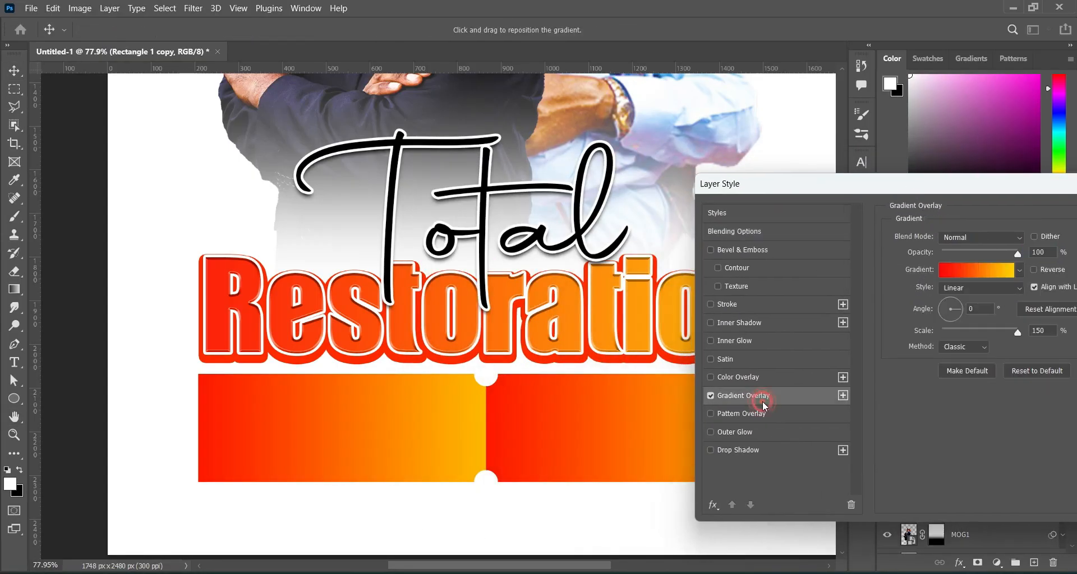
left_click(984, 271)
scroll(946, 289, "down", 4)
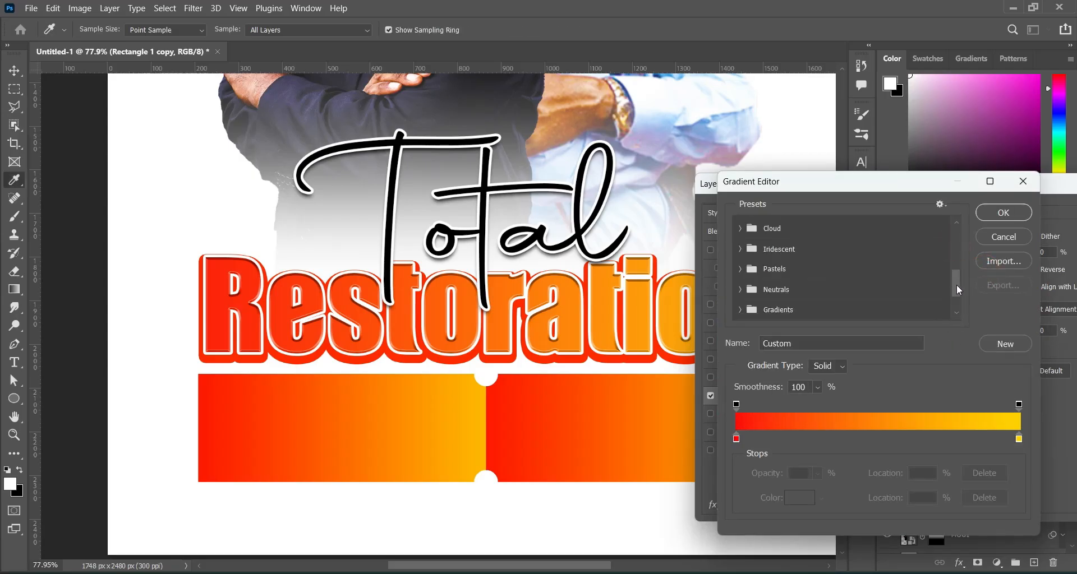
Apply the purple-red gradient preset and set its stops to #2f004a and #e70505.
left_click_drag(957, 285, 954, 316)
left_click(917, 288)
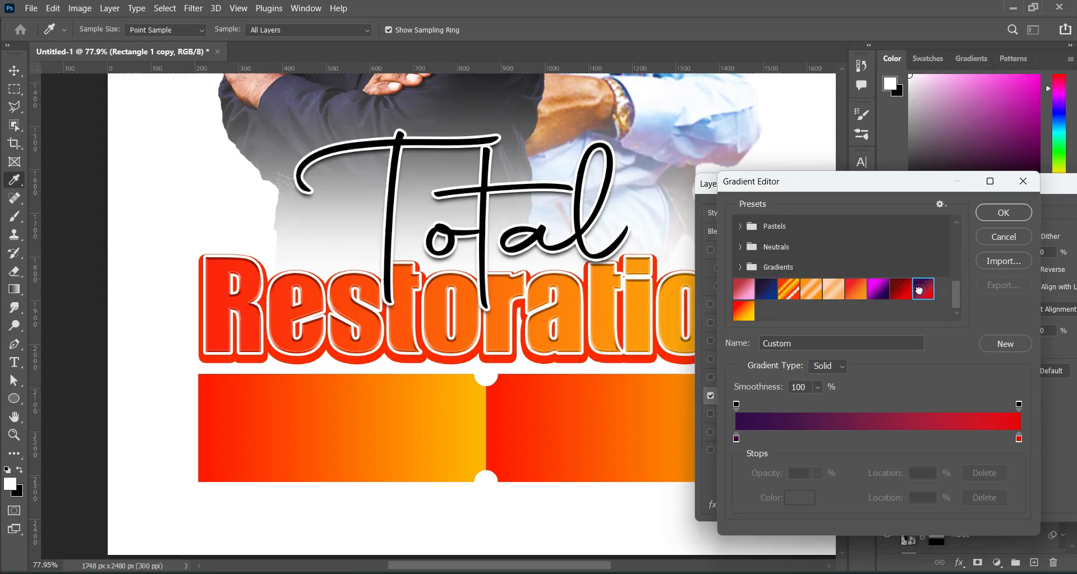
left_click(736, 439)
double_click(736, 439)
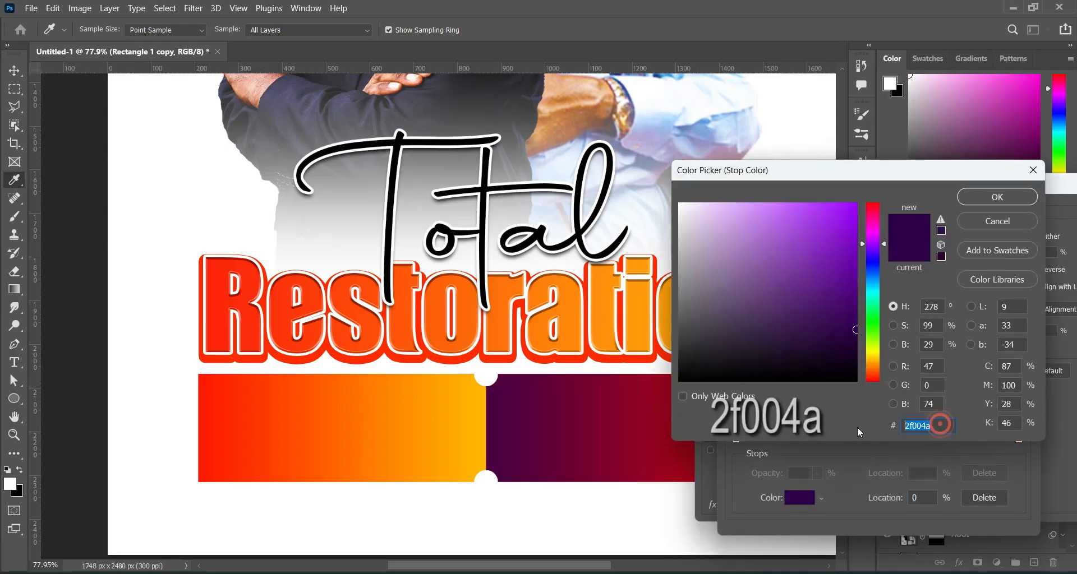
left_click_drag(930, 424, 903, 425)
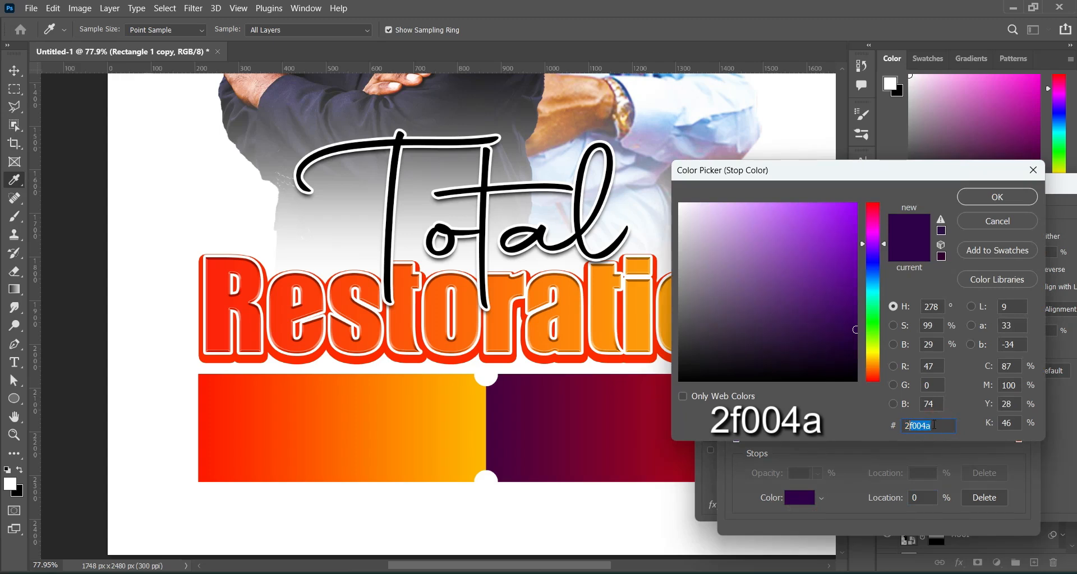
left_click(999, 199)
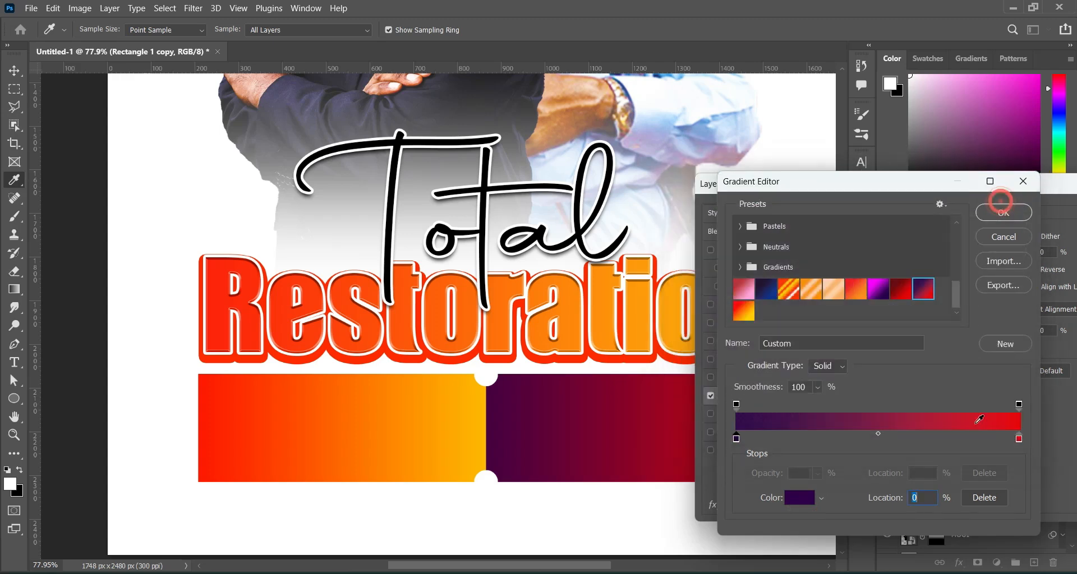
left_click(1020, 439)
left_click(801, 498)
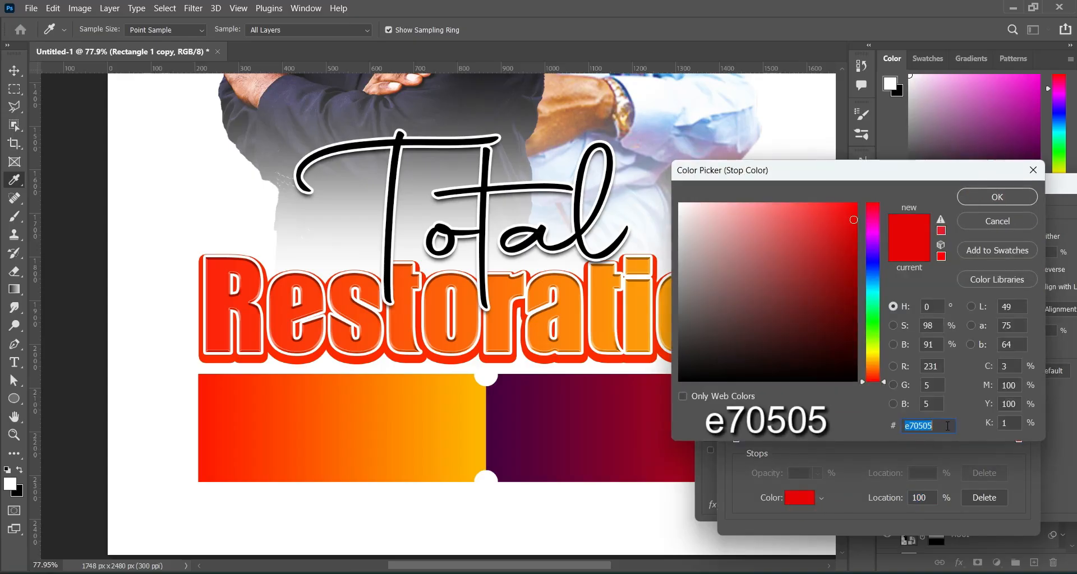
left_click(978, 198)
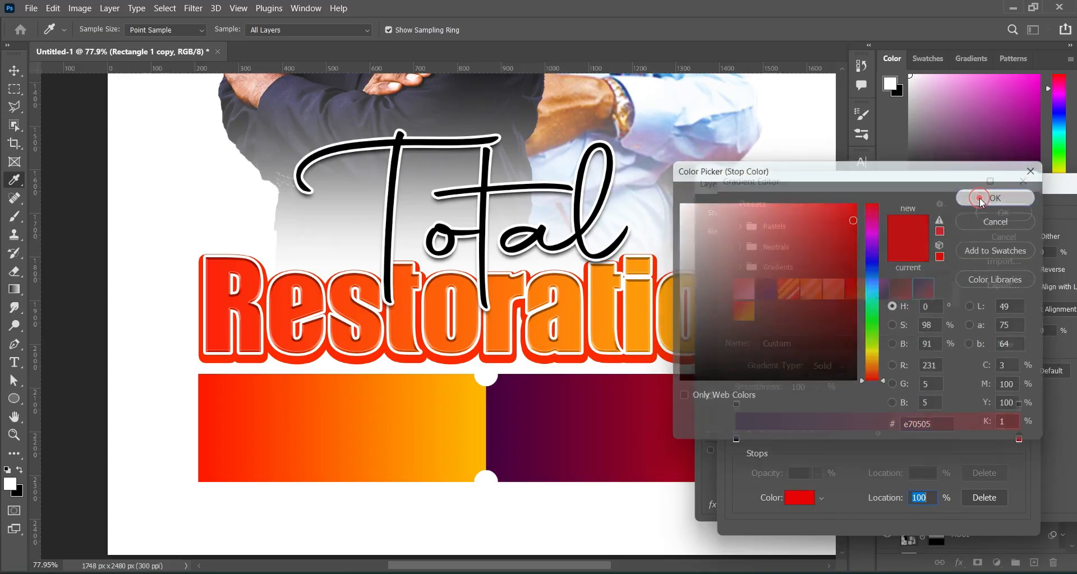
left_click(996, 213)
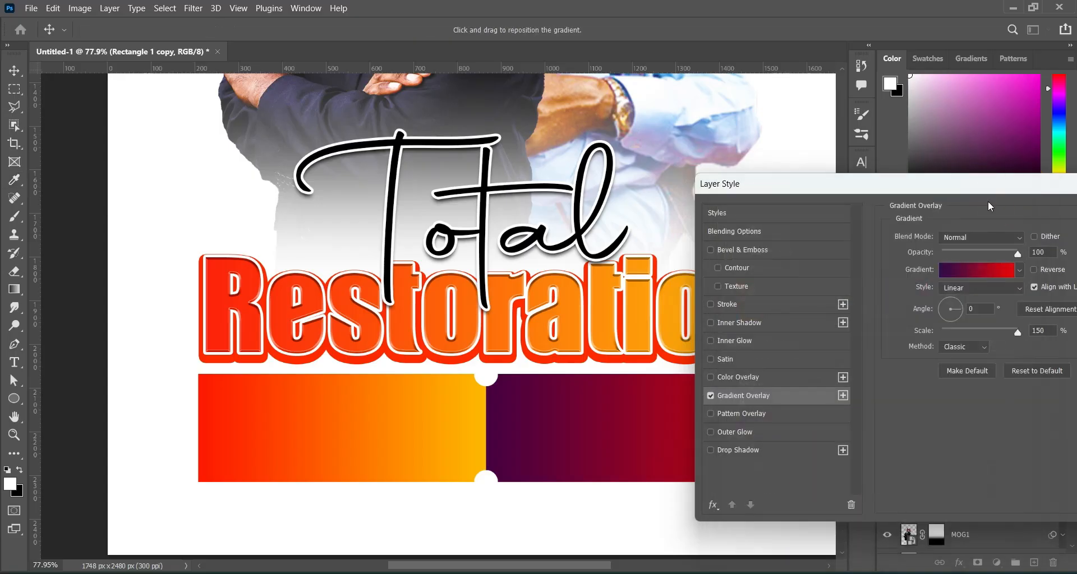
Apply the gradient overlay, then widen both banner rectangles together slightly to the right.
left_click_drag(985, 182, 828, 175)
left_click(1033, 206)
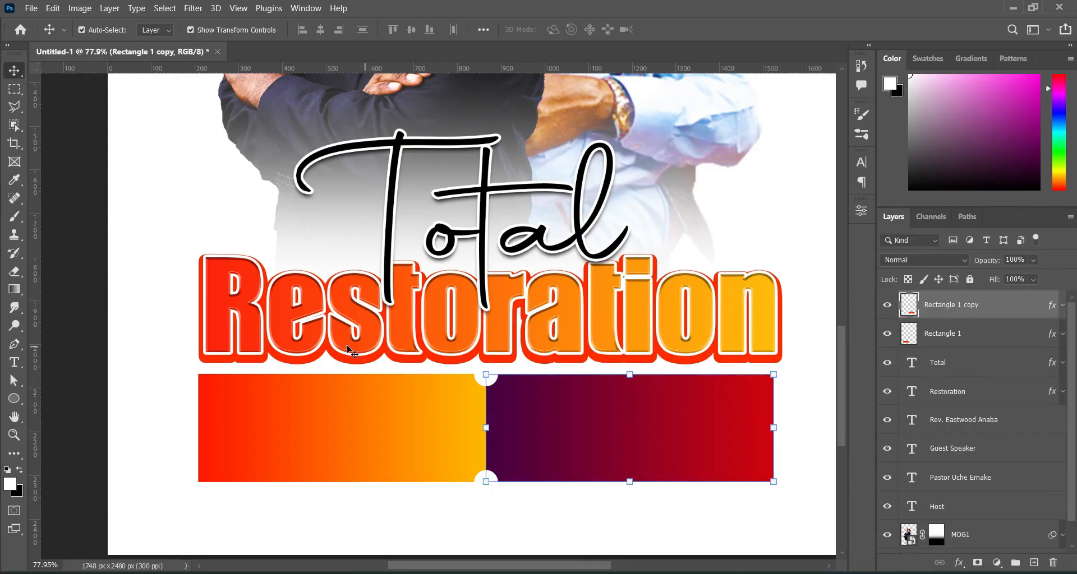
scroll(347, 346, "down", 2)
left_click(339, 391, "shift")
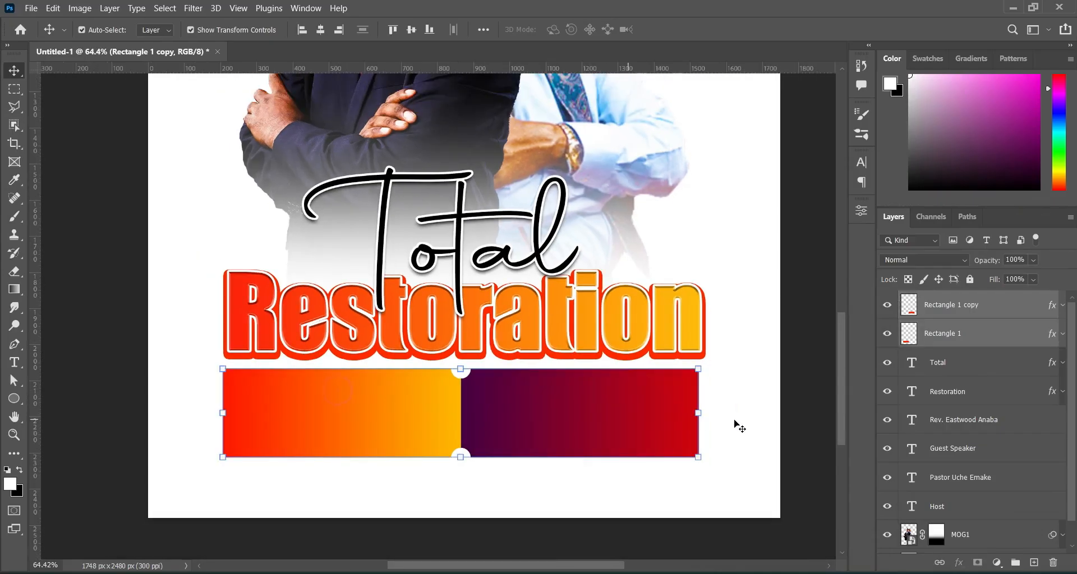
left_click_drag(700, 413, 709, 406)
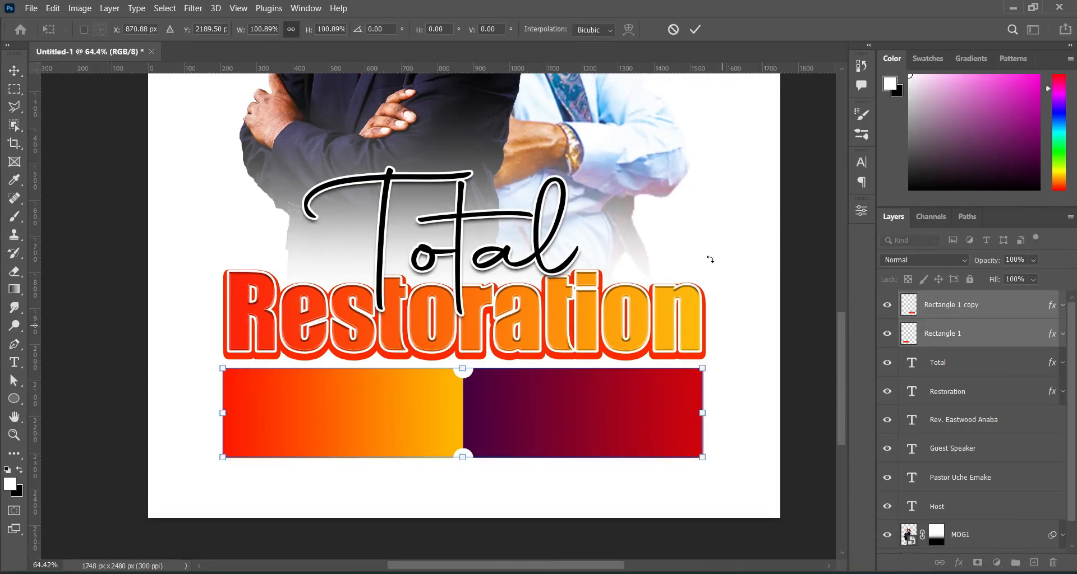
left_click(700, 31)
left_click(815, 248)
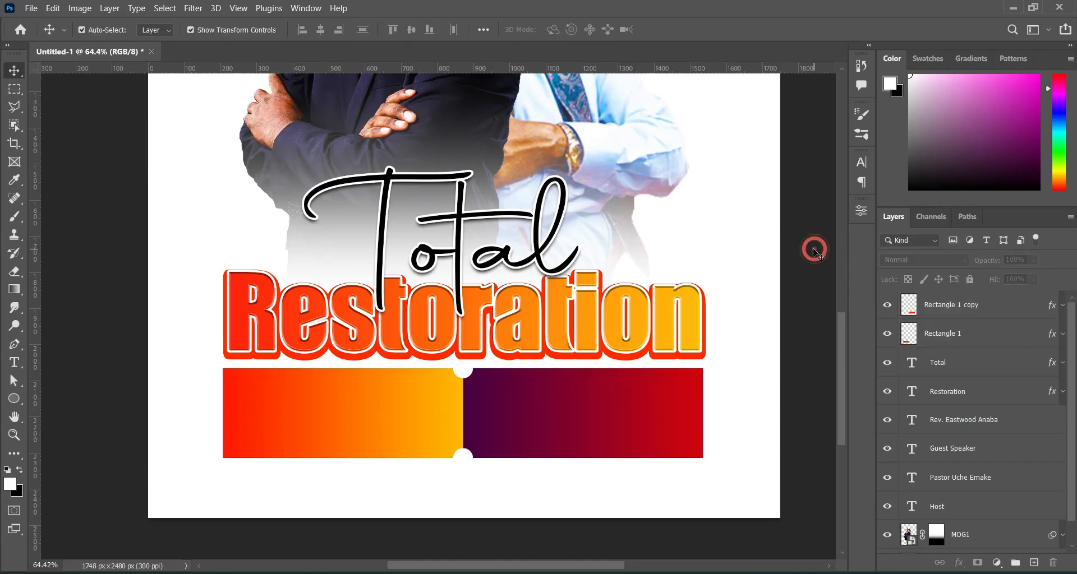
scroll(665, 253, "down", 1)
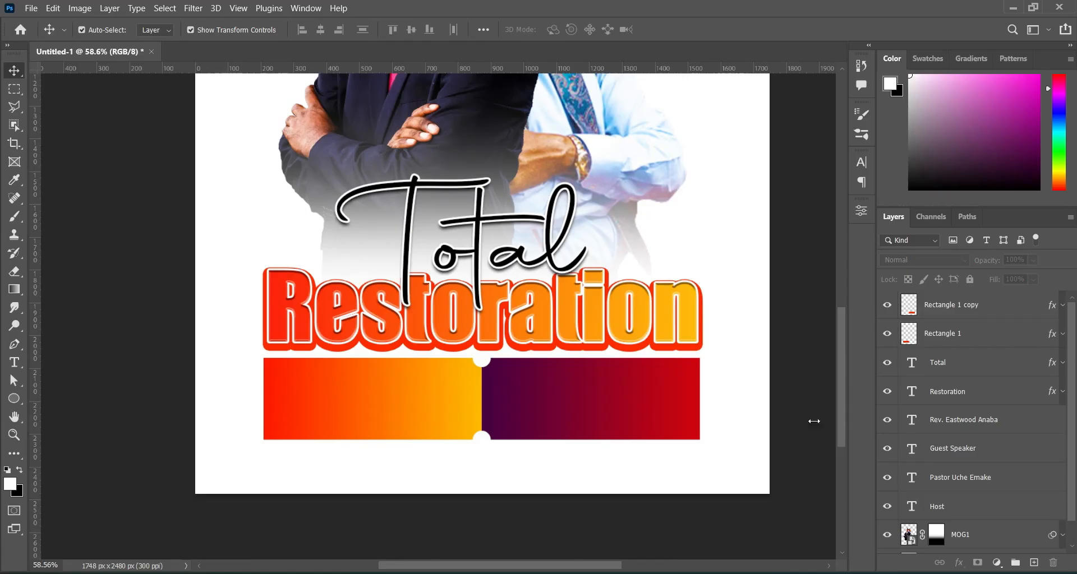
Copy the church name and address lines from Notepad, then open the flyer design asset folder.
key("alt+Tab")
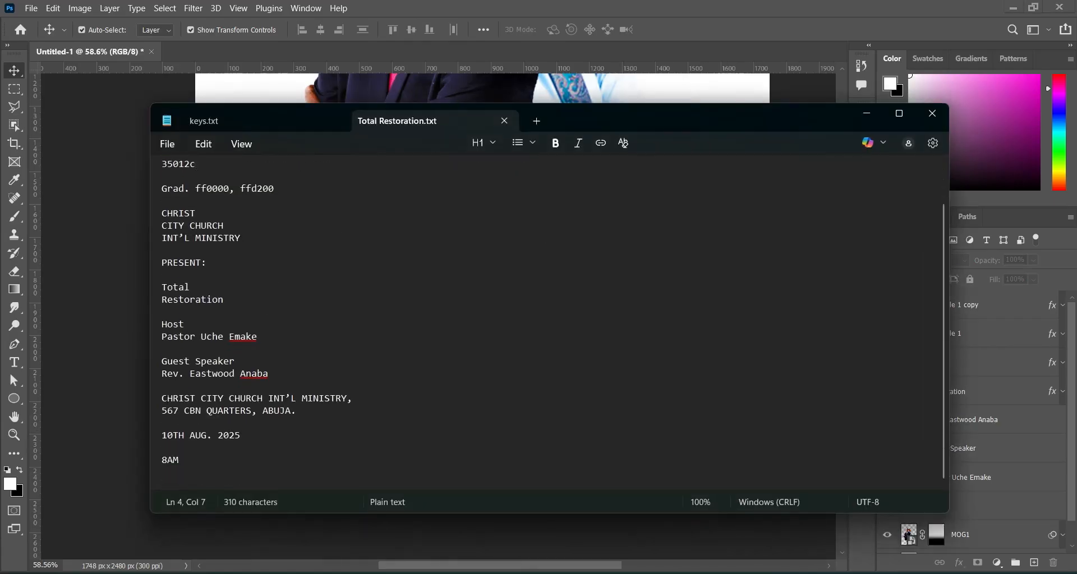
left_click_drag(161, 399, 296, 412)
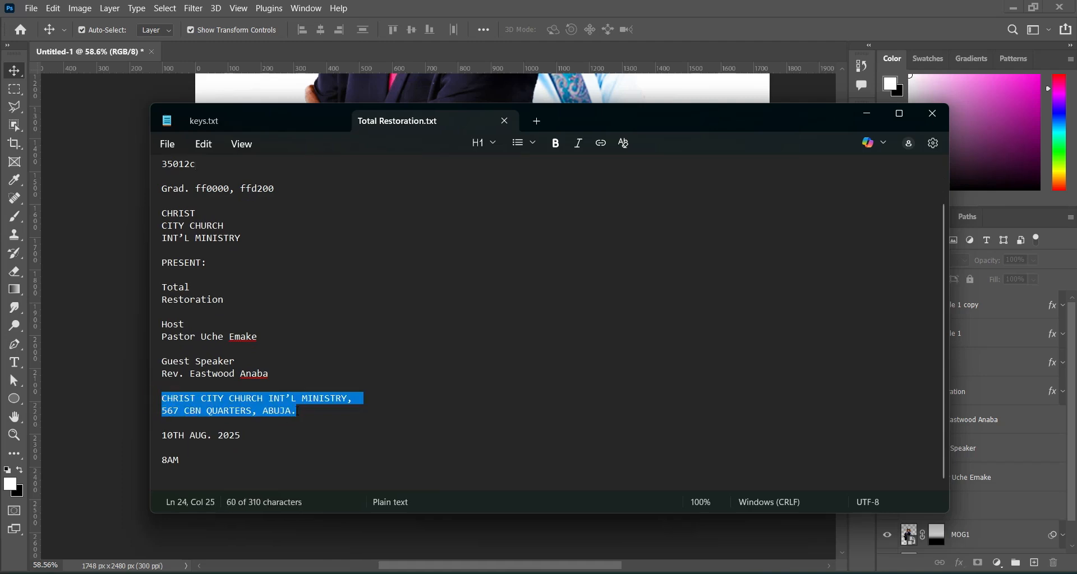
left_click(882, 117)
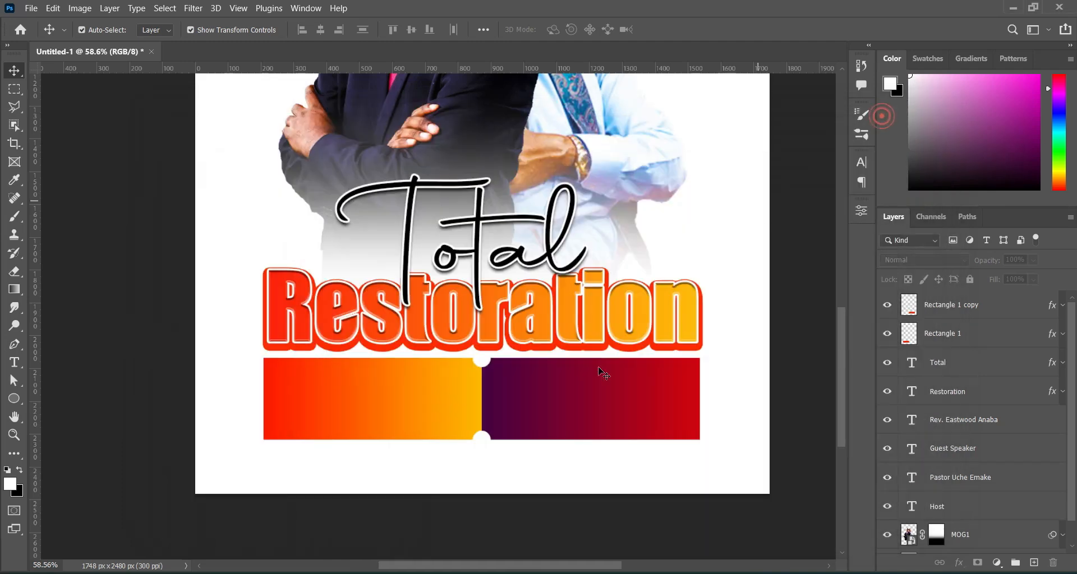
left_click(578, 572)
Place google-location-icon-16 and scale it to a small pin at the banner's left end.
left_click(786, 406)
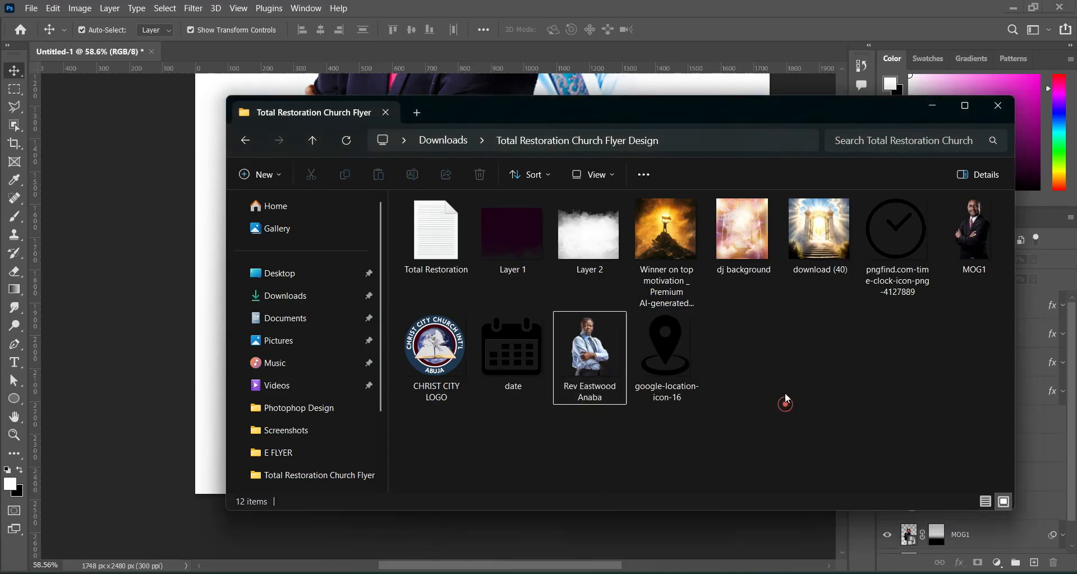
left_click_drag(668, 343, 296, 243)
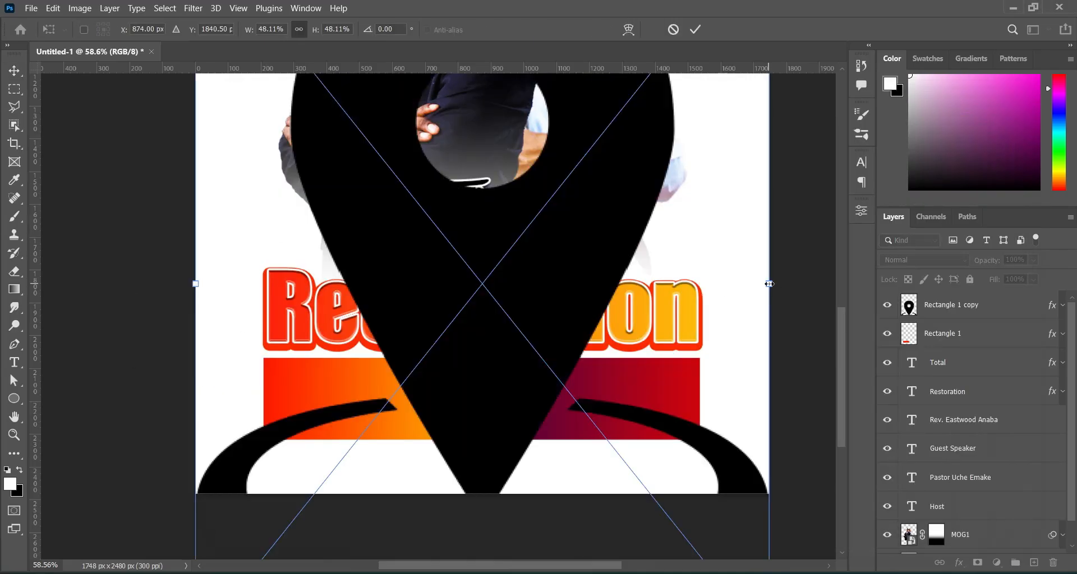
left_click_drag(764, 281, 292, 401)
key("Return")
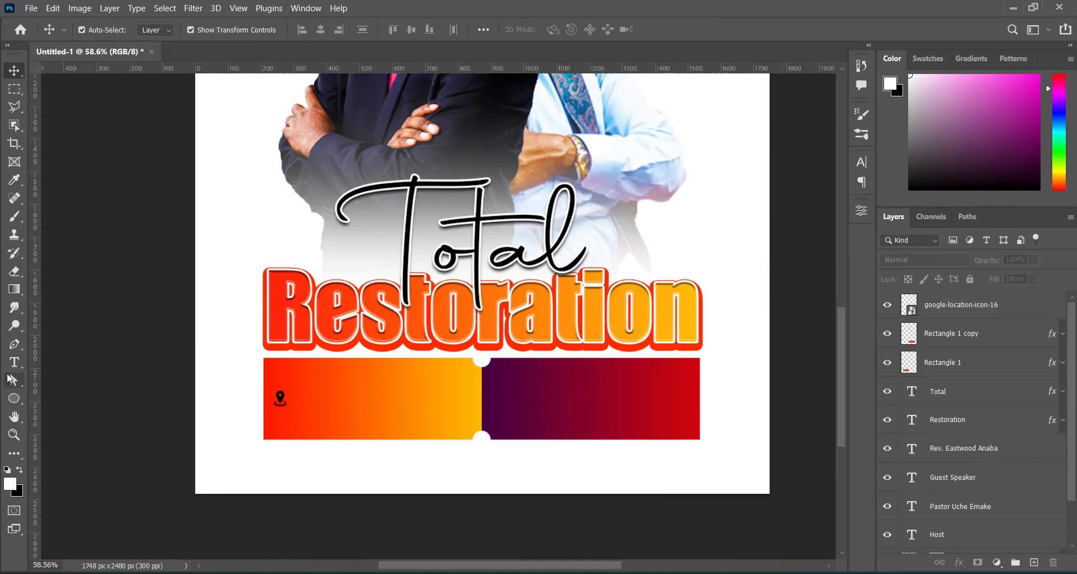
Paste the church name and address as a new text layer set in Gabo Drive.
left_click(14, 363)
left_click(253, 210)
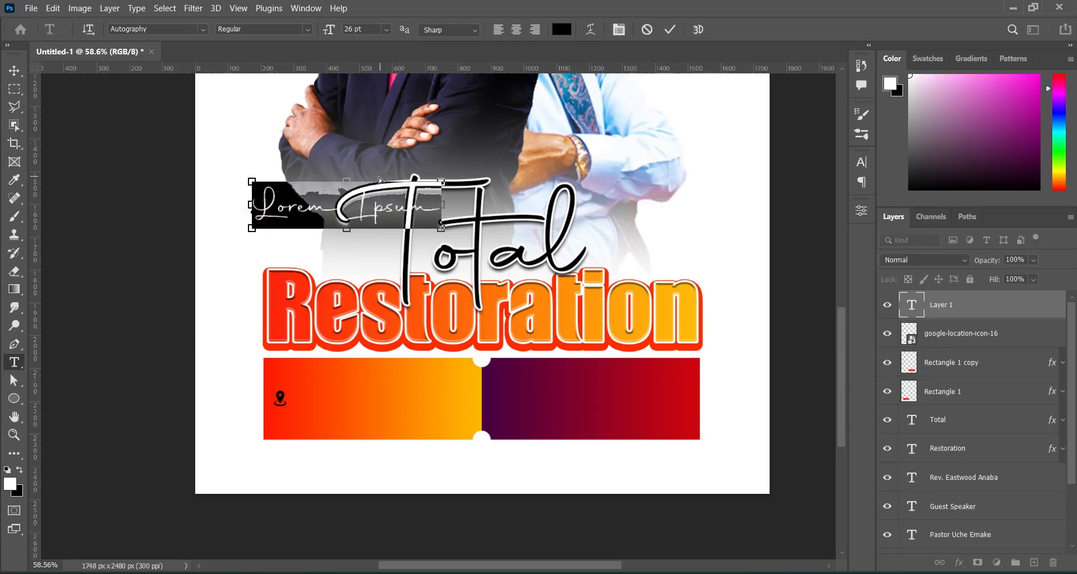
key("ctrl+v")
left_click(669, 29)
left_click(203, 29)
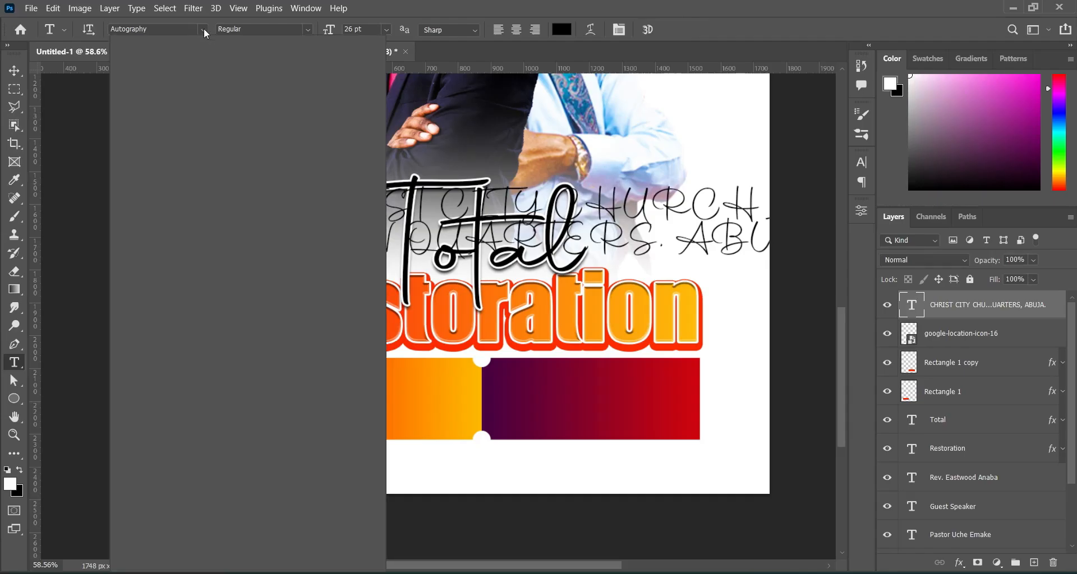
left_click(171, 78)
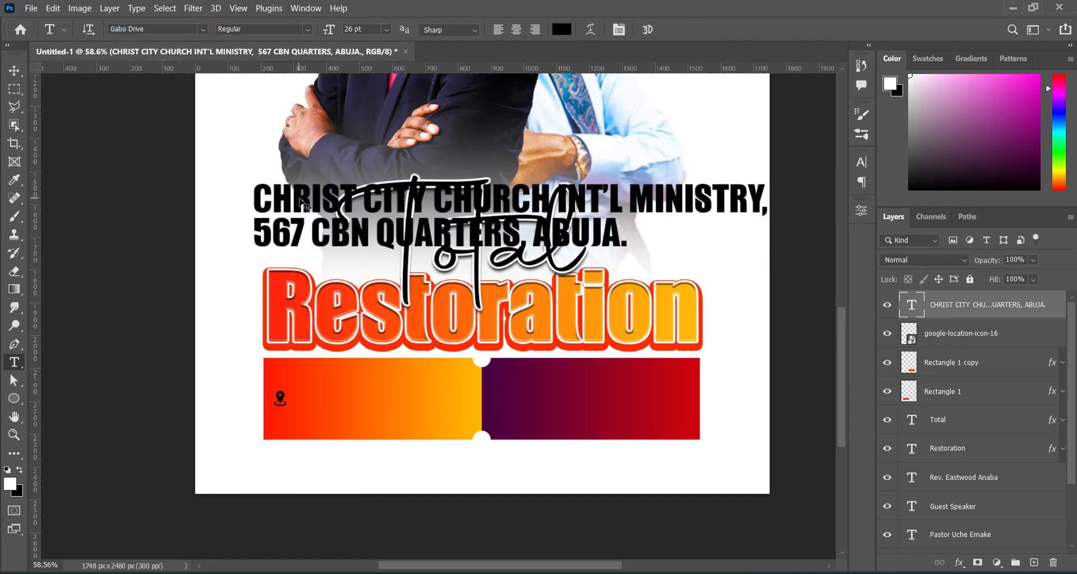
Shrink the address text to about a third and place it beside the pin on the orange banner.
left_click(348, 192)
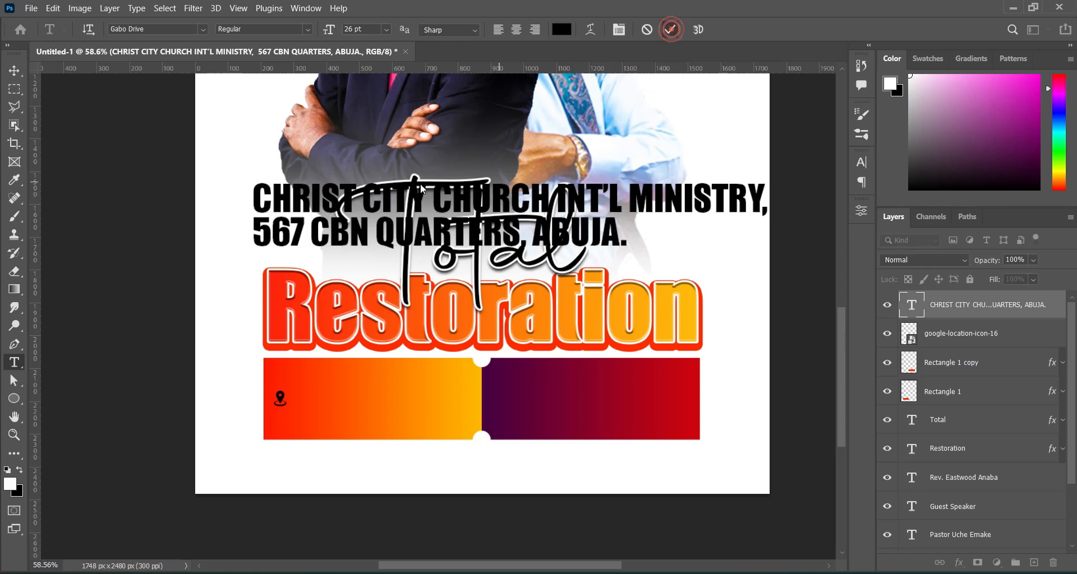
left_click(670, 29)
left_click(19, 72)
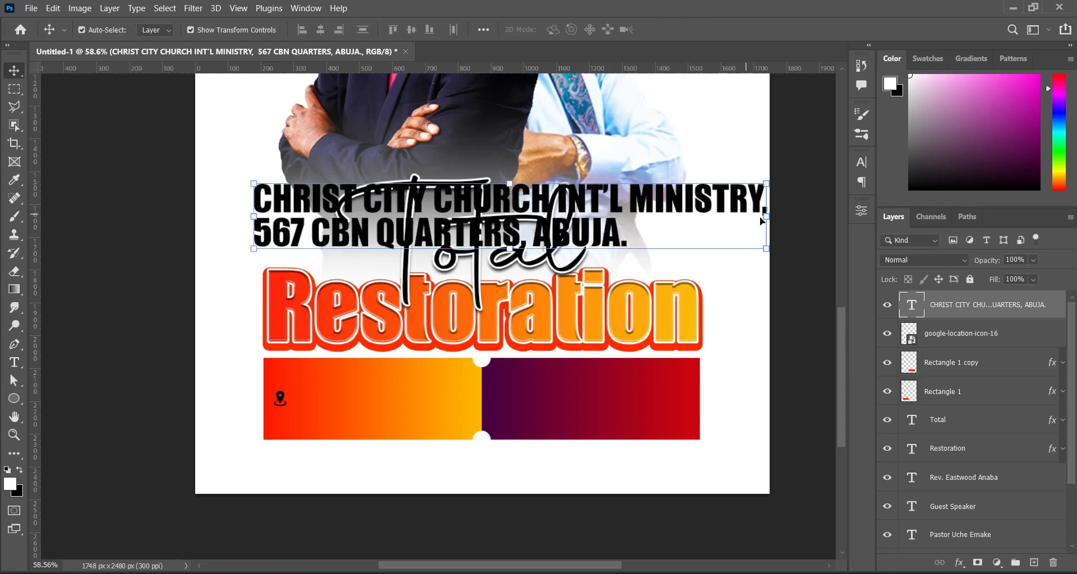
left_click_drag(768, 219, 395, 218)
left_click_drag(295, 216, 341, 398)
left_click_drag(460, 399, 468, 396)
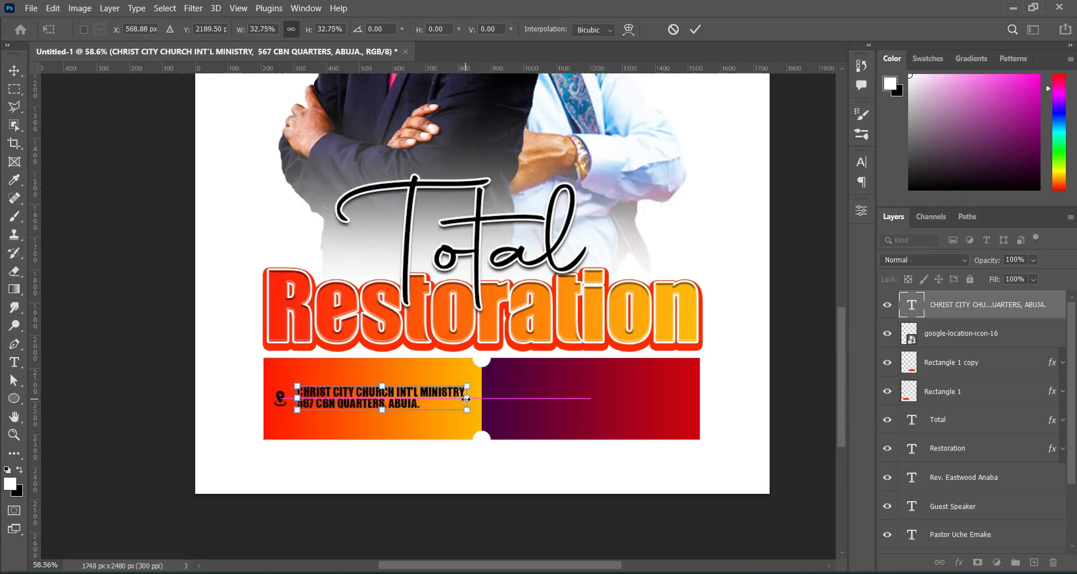
left_click(694, 29)
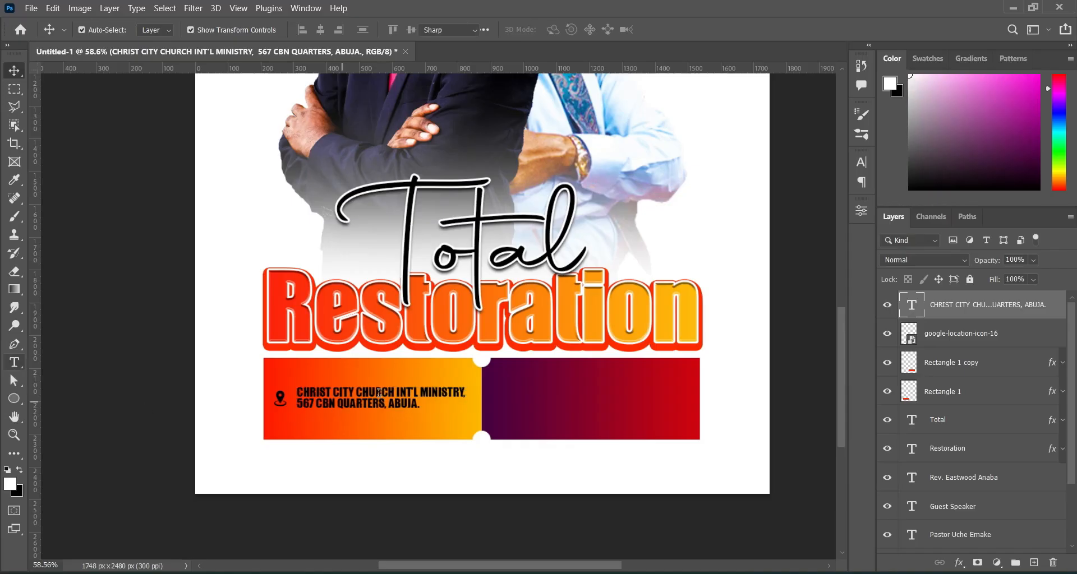
Break the address onto new lines after CHURCH and before ABUJA., and set it in Dixon Bold.
left_click(396, 392)
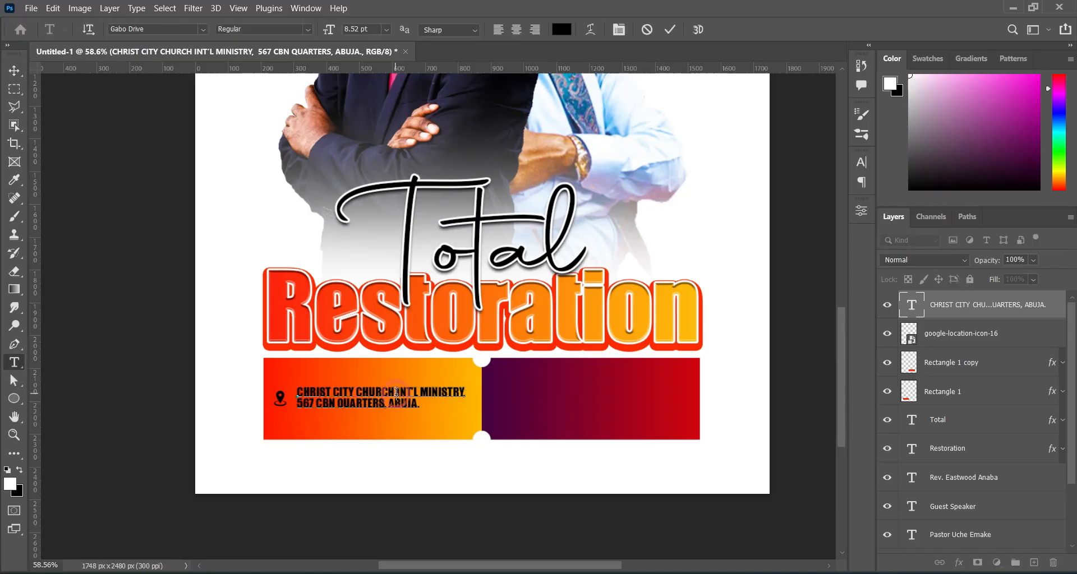
key("Return")
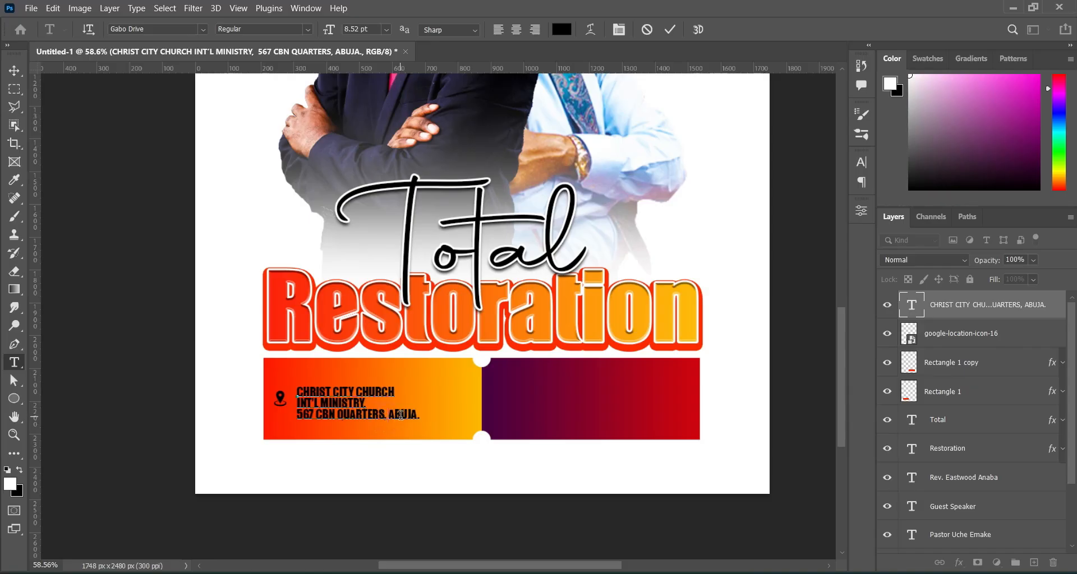
key("Return")
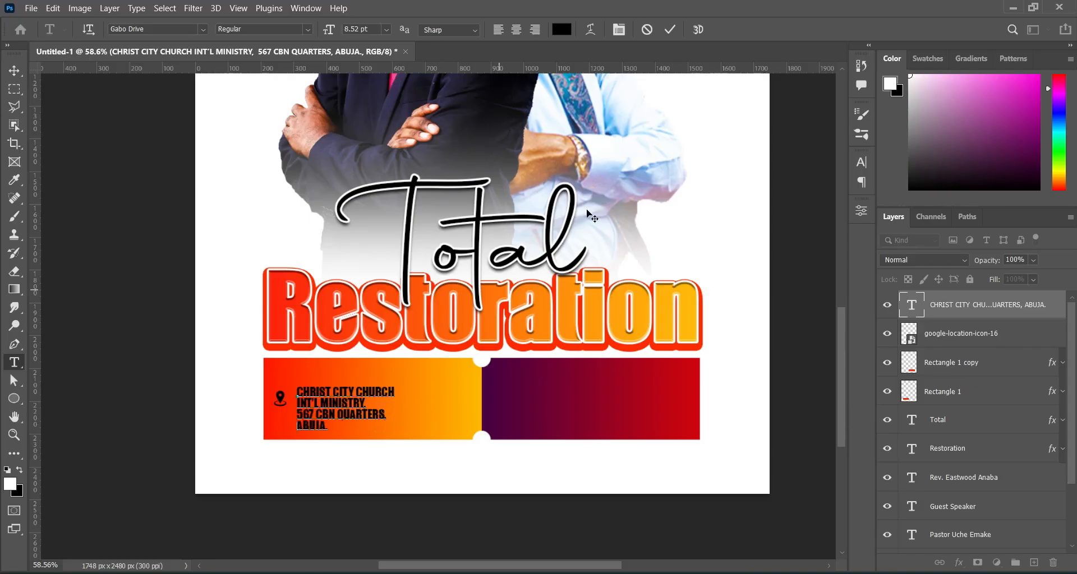
left_click(669, 29)
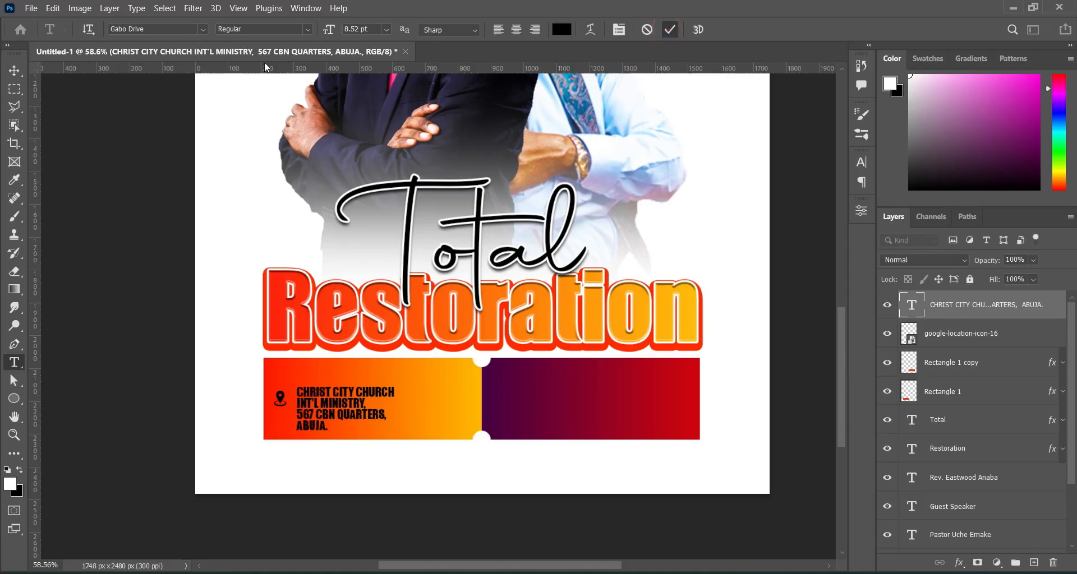
left_click(203, 29)
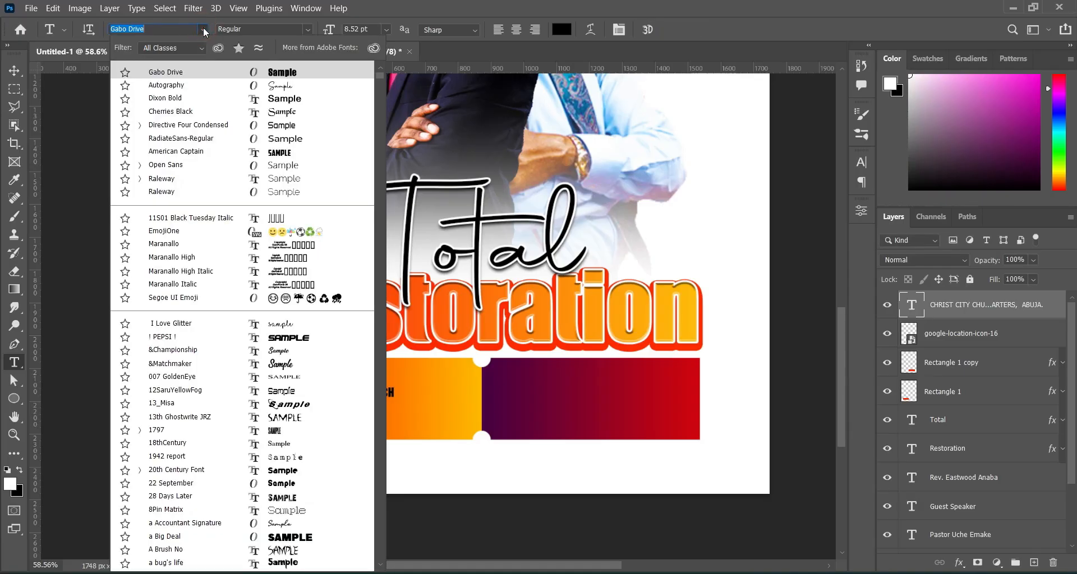
left_click(161, 99)
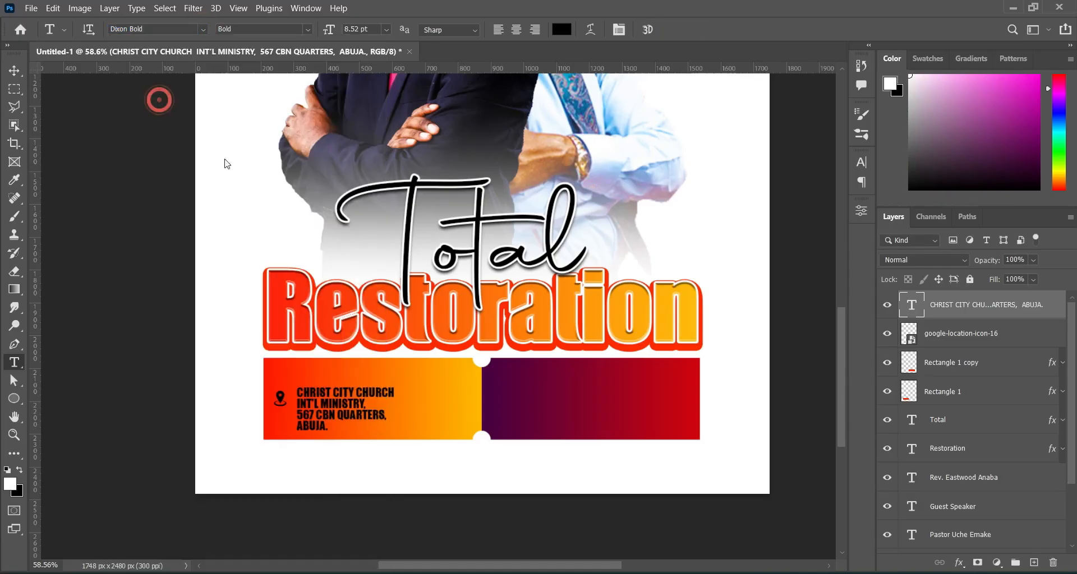
Nudge the address text up and widen it to about 119% across the orange half.
left_click(15, 71)
left_click_drag(345, 400, 348, 392)
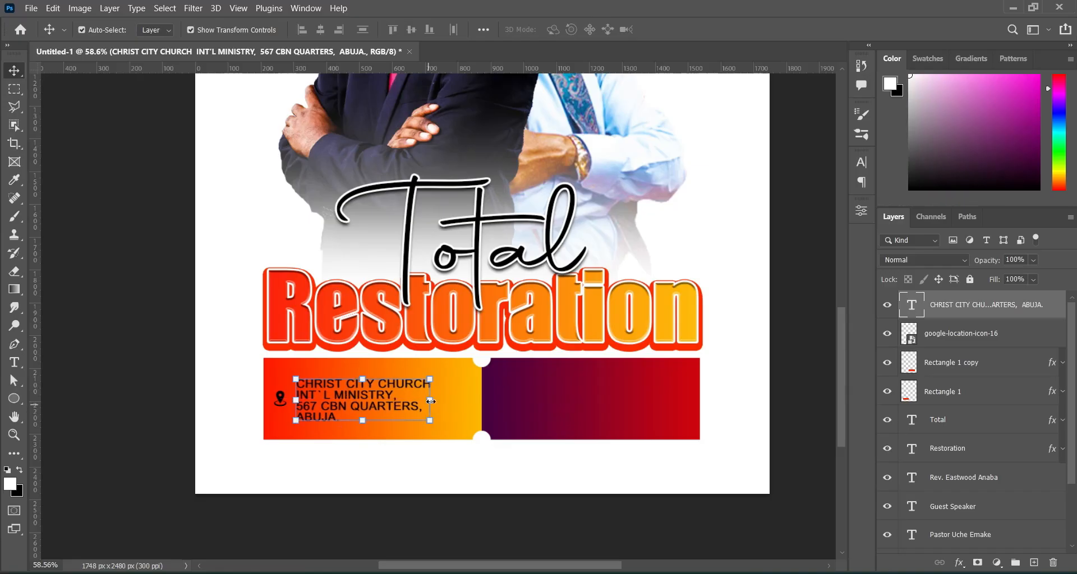
left_click_drag(431, 401, 455, 400)
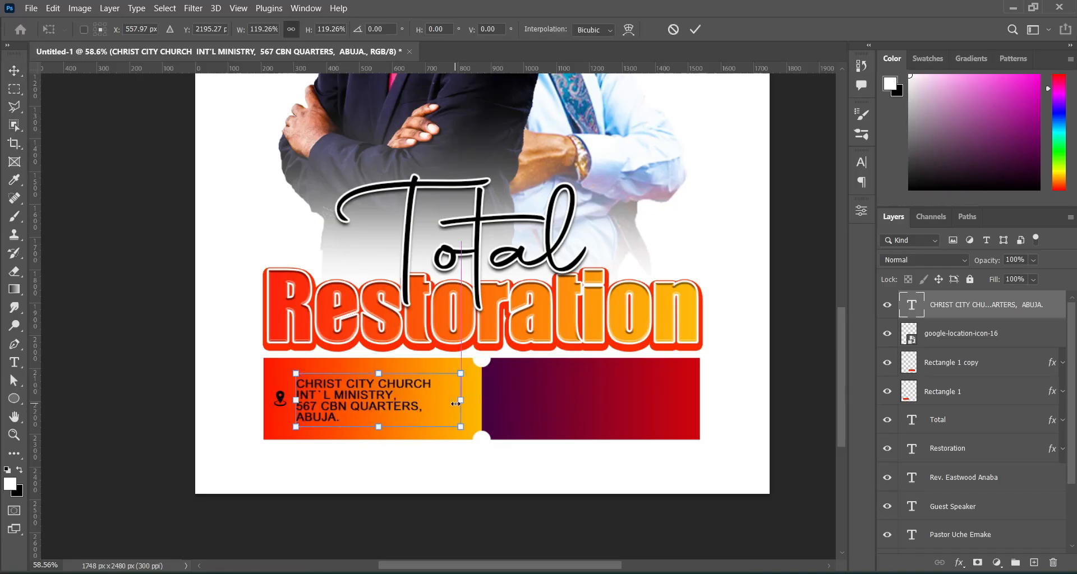
left_click(695, 28)
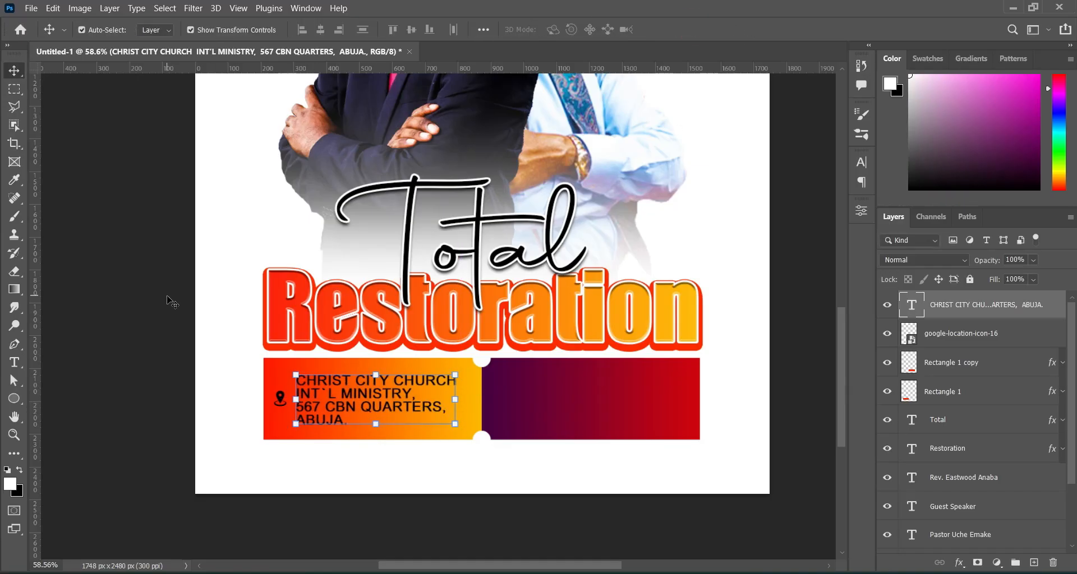
left_click(140, 290)
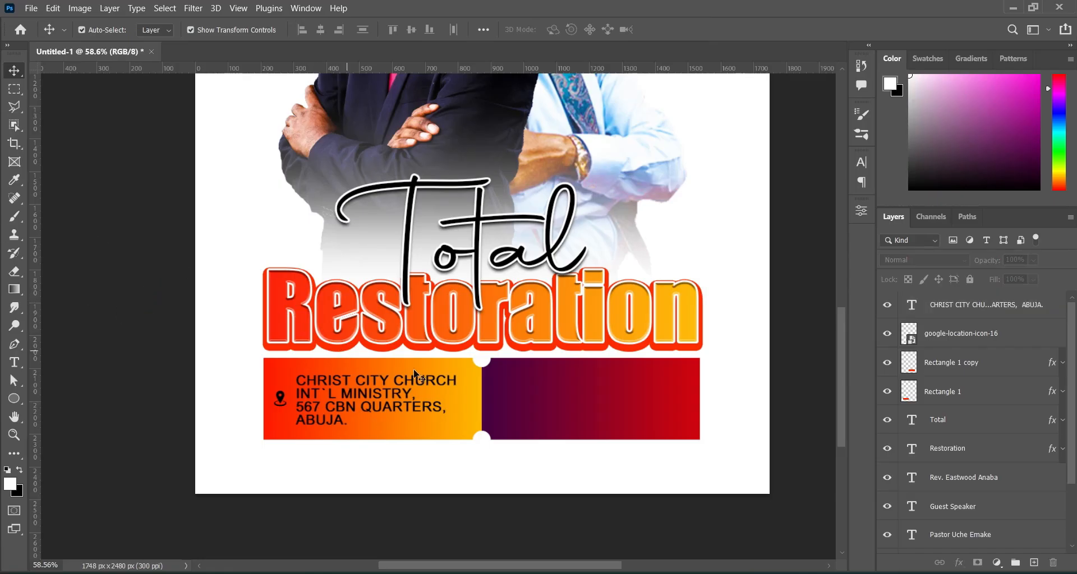
left_click(387, 399)
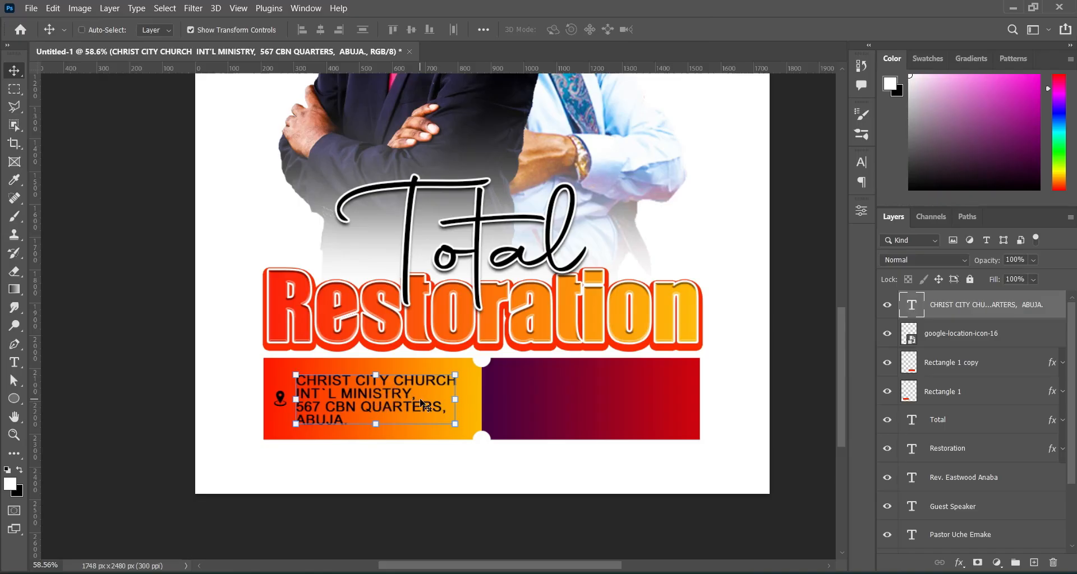
Select 10TH from the event date line in the notes, then return to the flyer image folder.
key("alt+Tab")
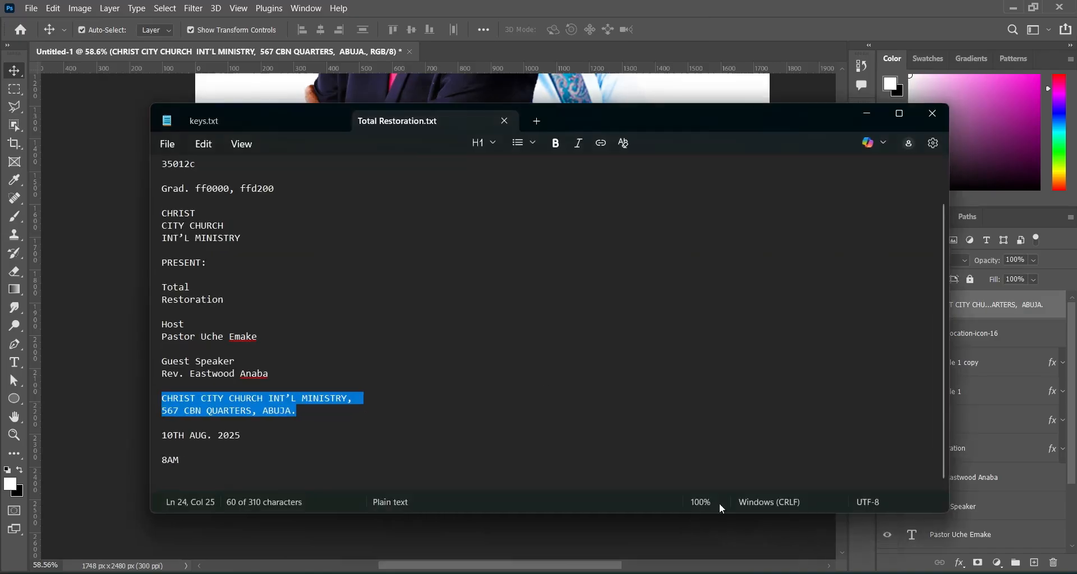
triple_click(162, 435)
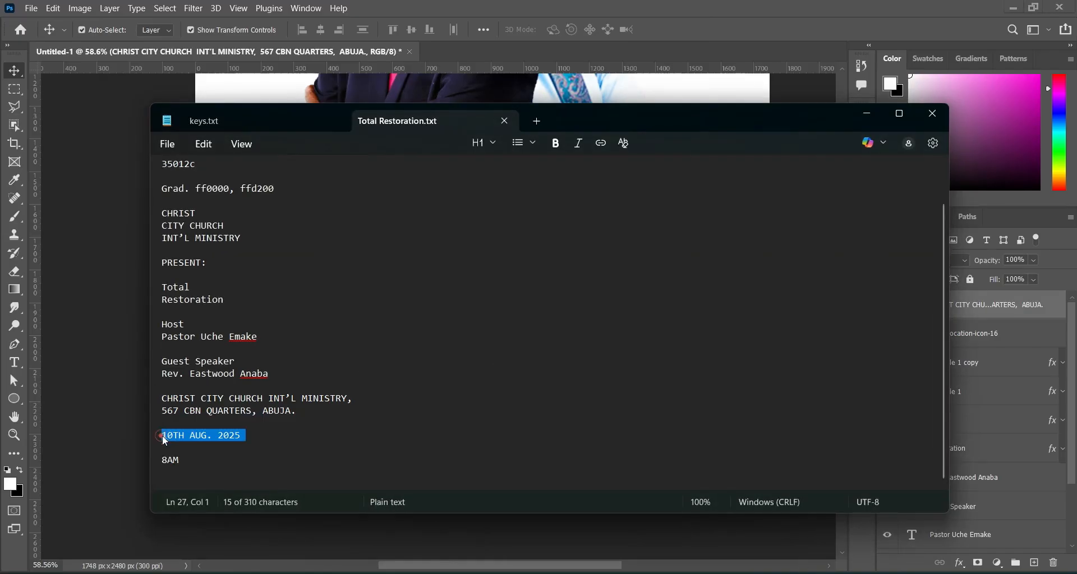
left_click_drag(167, 436, 189, 435)
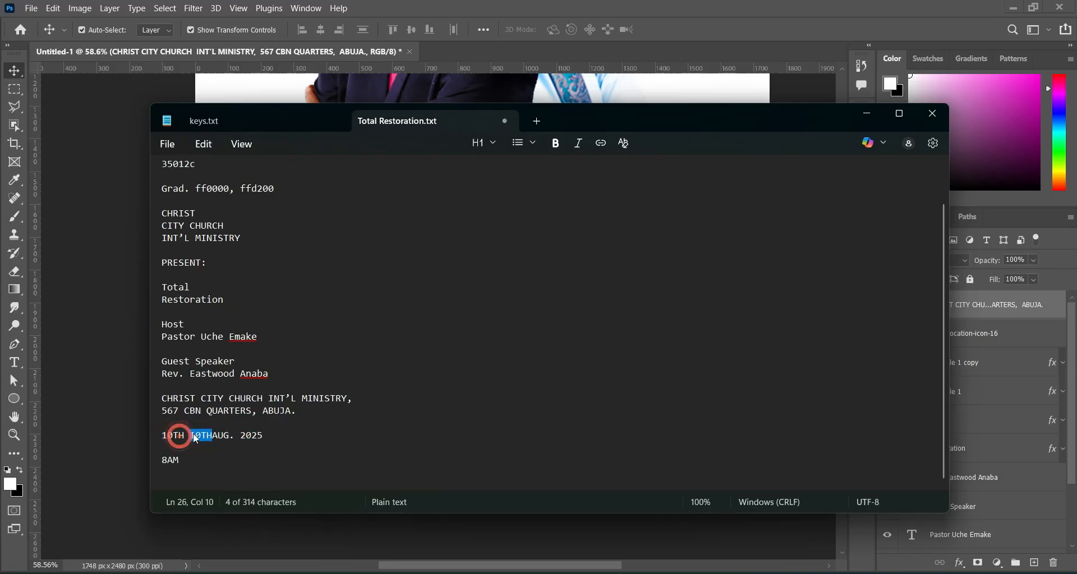
left_click(866, 114)
key("alt+Tab")
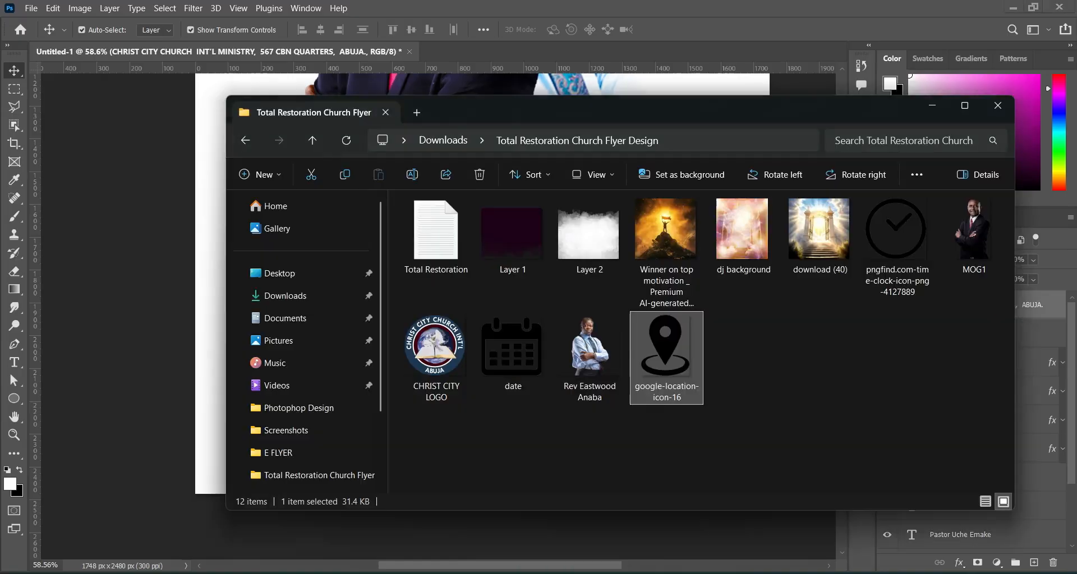
Place the date calendar image and shrink it to an icon at the purple half's left.
left_click_drag(519, 337, 378, 250)
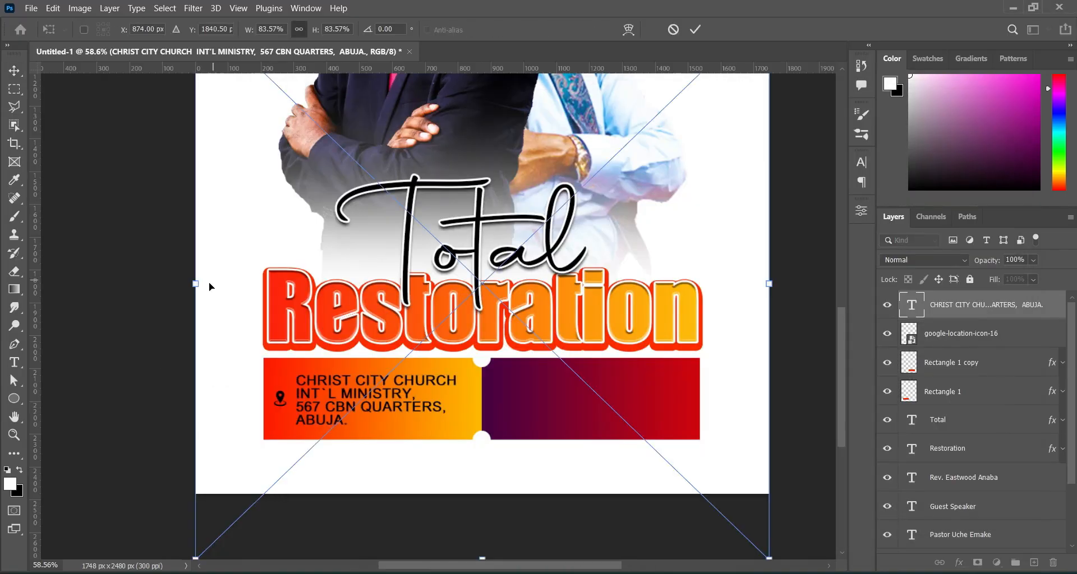
left_click_drag(196, 283, 449, 292)
left_click_drag(505, 323, 550, 444)
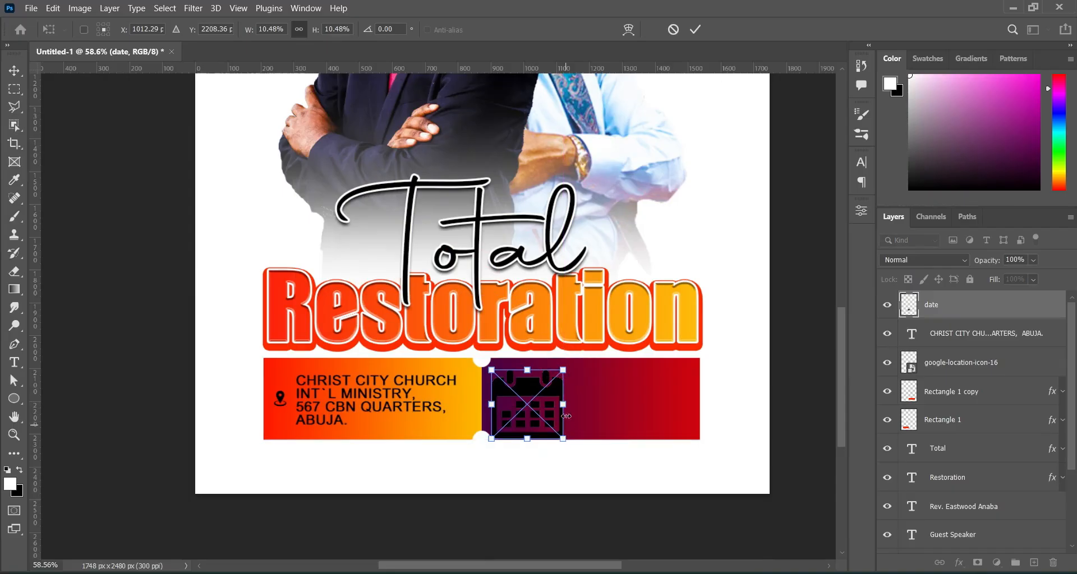
left_click_drag(563, 404, 510, 409)
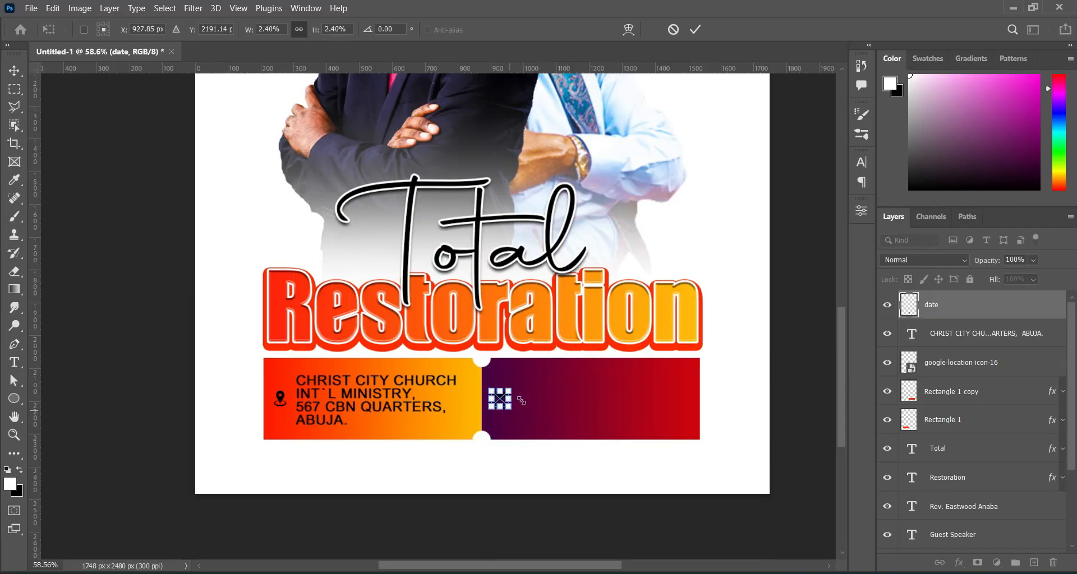
left_click(699, 28)
key("Right")
key("Right")
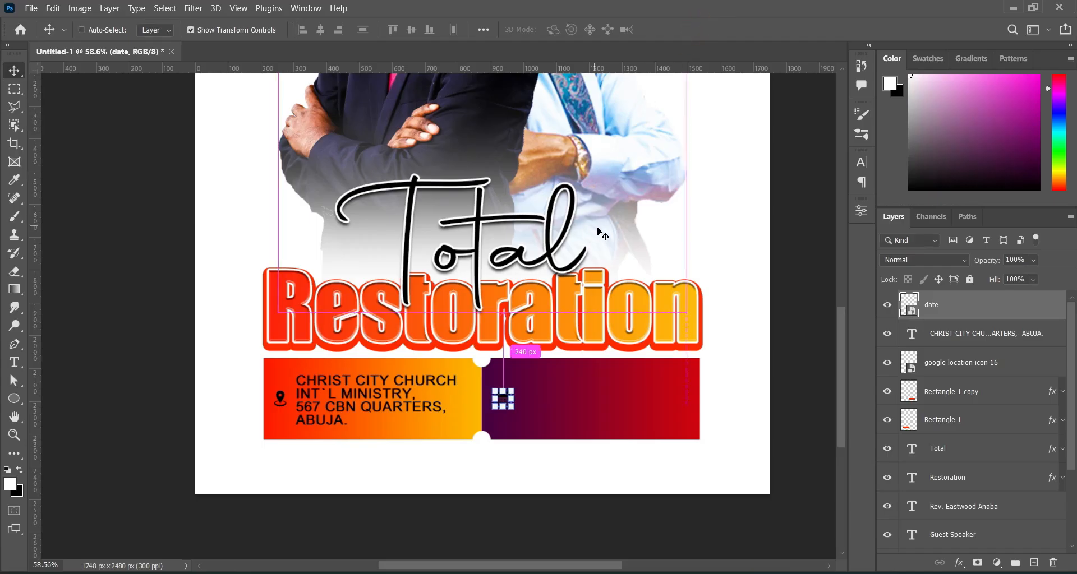
Turn the calendar icon white using Hue/Saturation with Lightness +100.
key("ctrl+u")
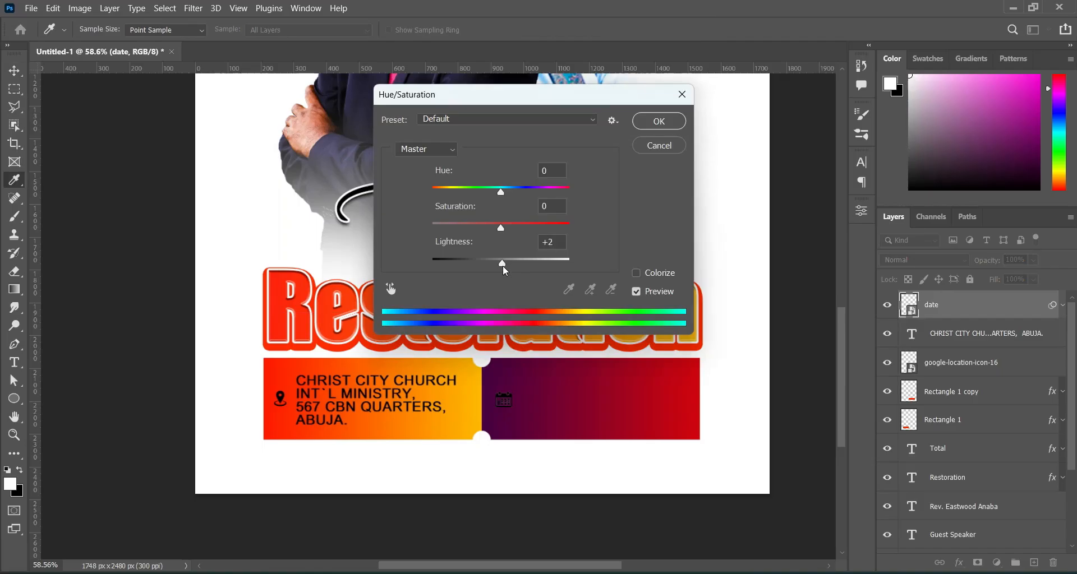
left_click_drag(505, 270, 568, 261)
left_click(668, 124)
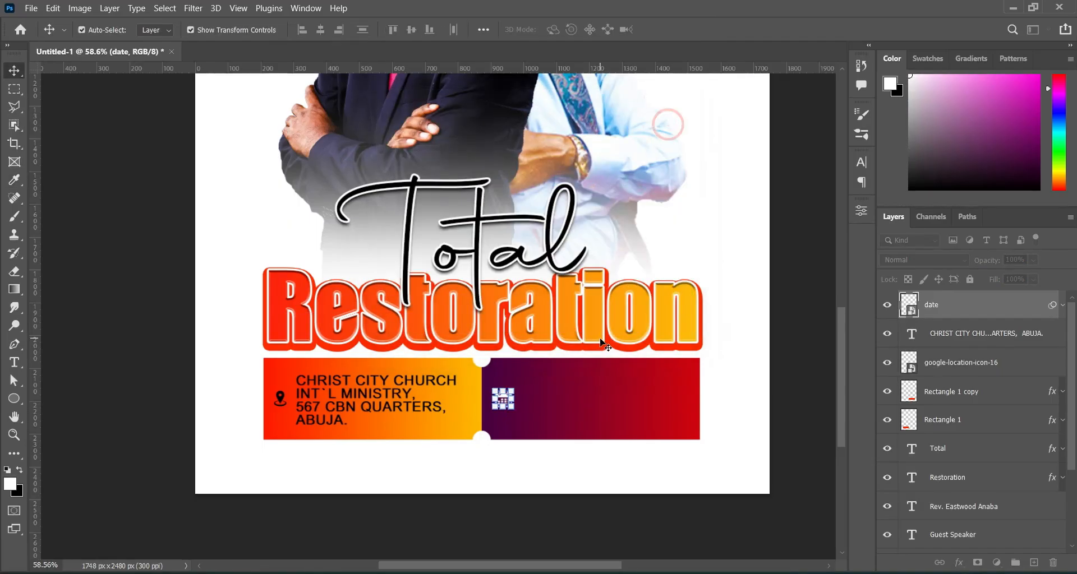
left_click(350, 391)
Duplicate the address text, move the copy into the purple box and retype it as 10TH.
key("ctrl+j")
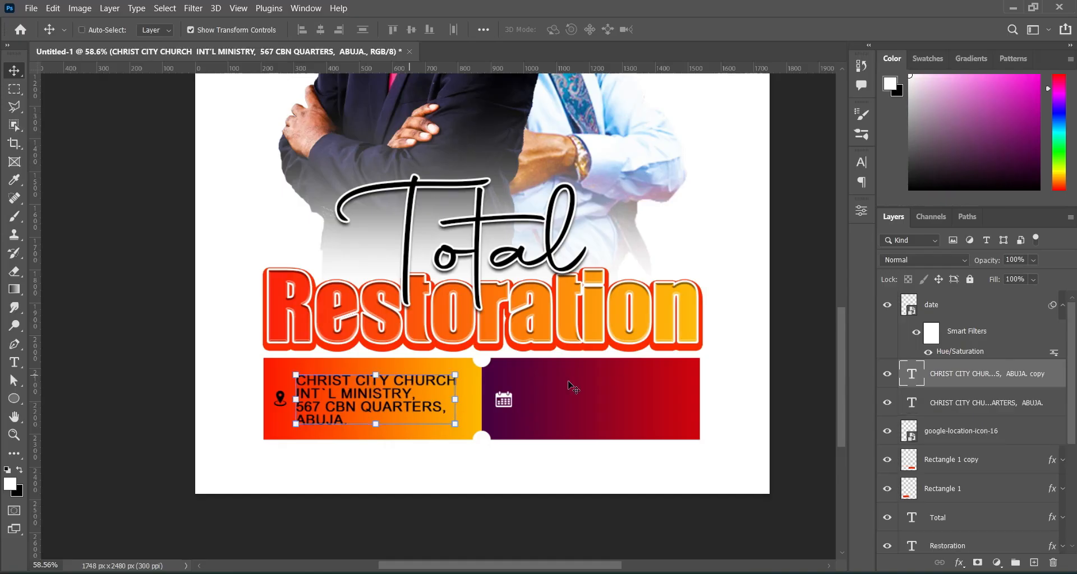
left_click_drag(961, 377, 937, 303)
key("ctrl+]")
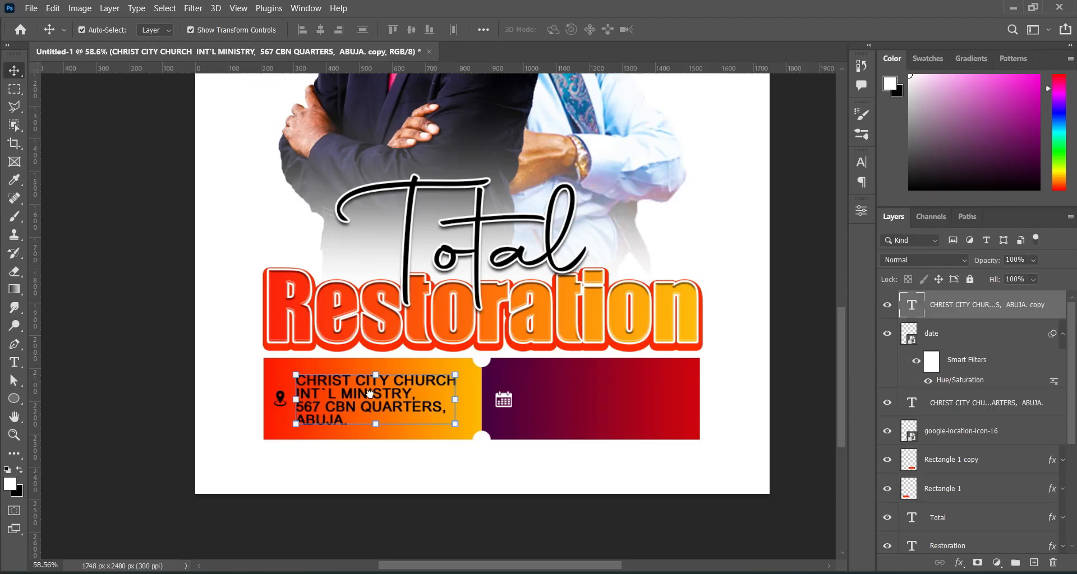
left_click_drag(365, 398, 588, 400)
double_click(587, 395)
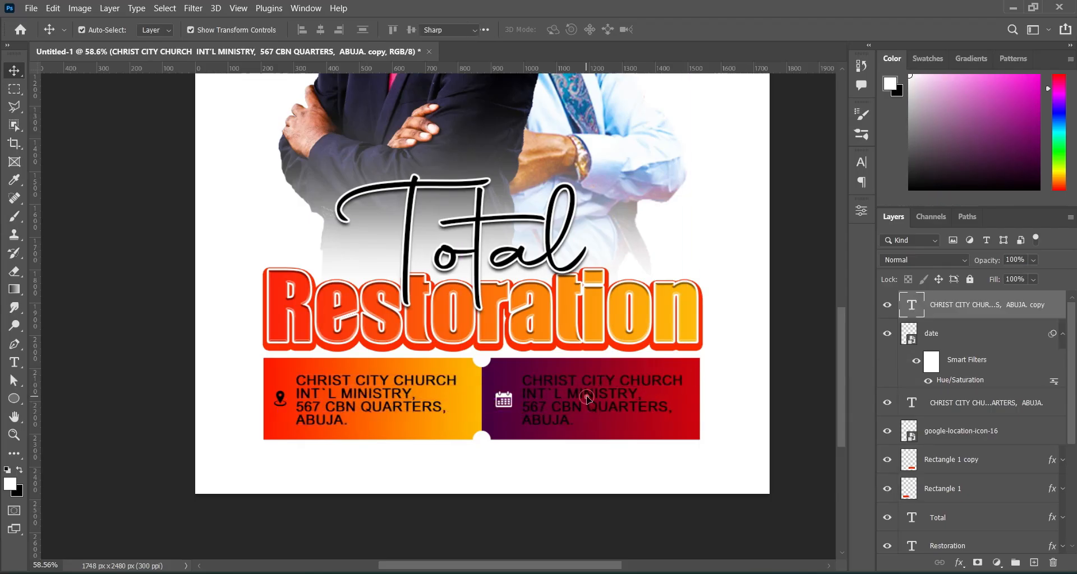
type("10TH")
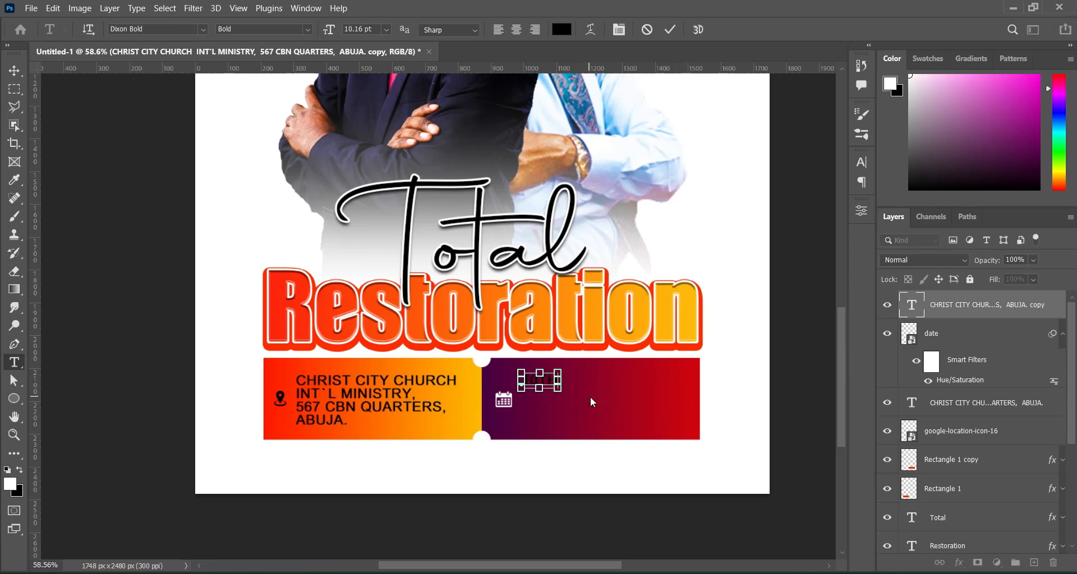
left_click(670, 29)
key("v")
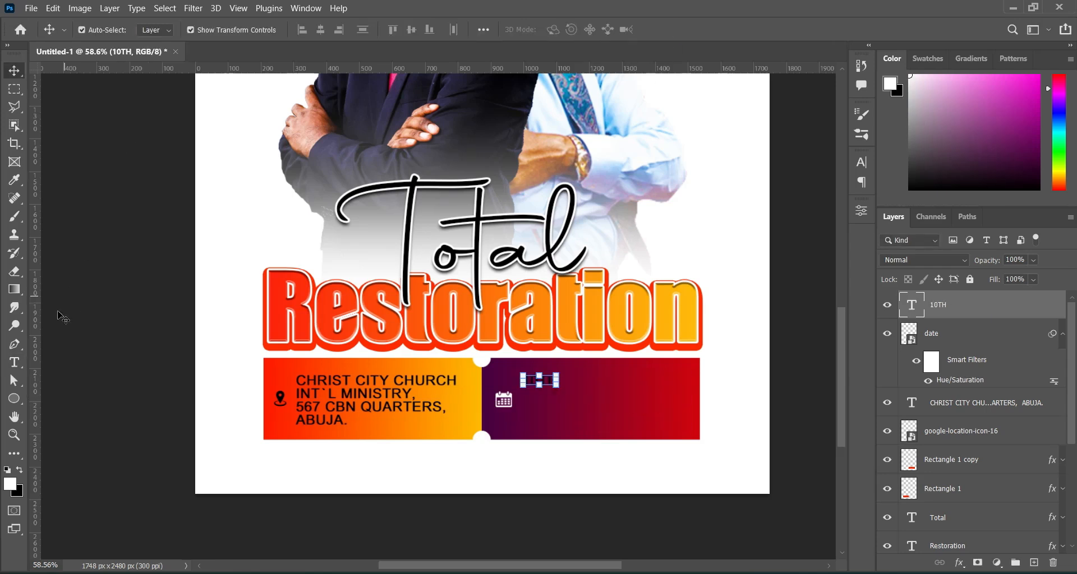
Colour 10TH white (ffffff) and enlarge it beside the calendar icon.
left_click(14, 362)
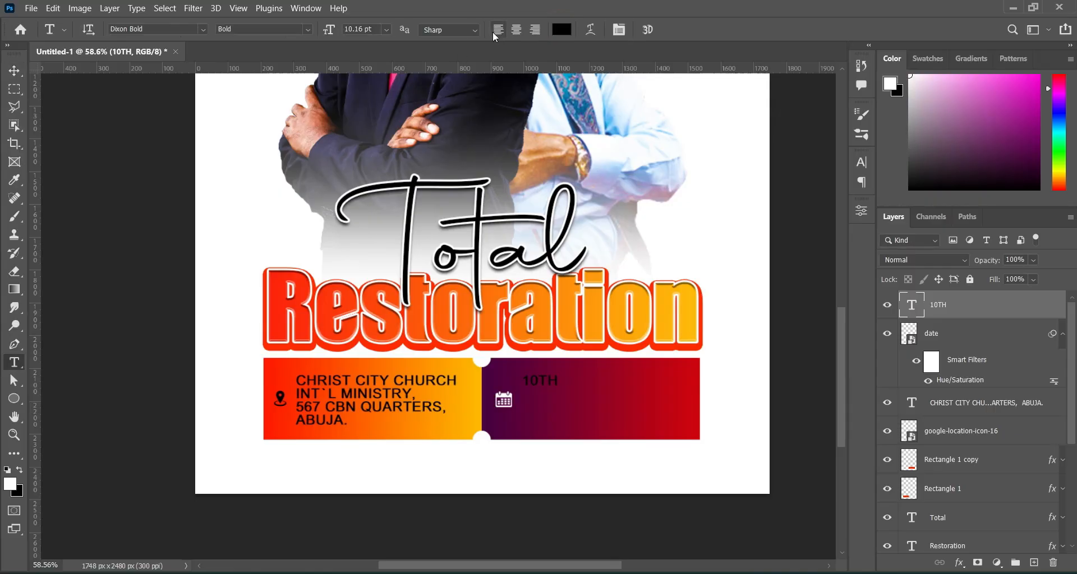
left_click(569, 34)
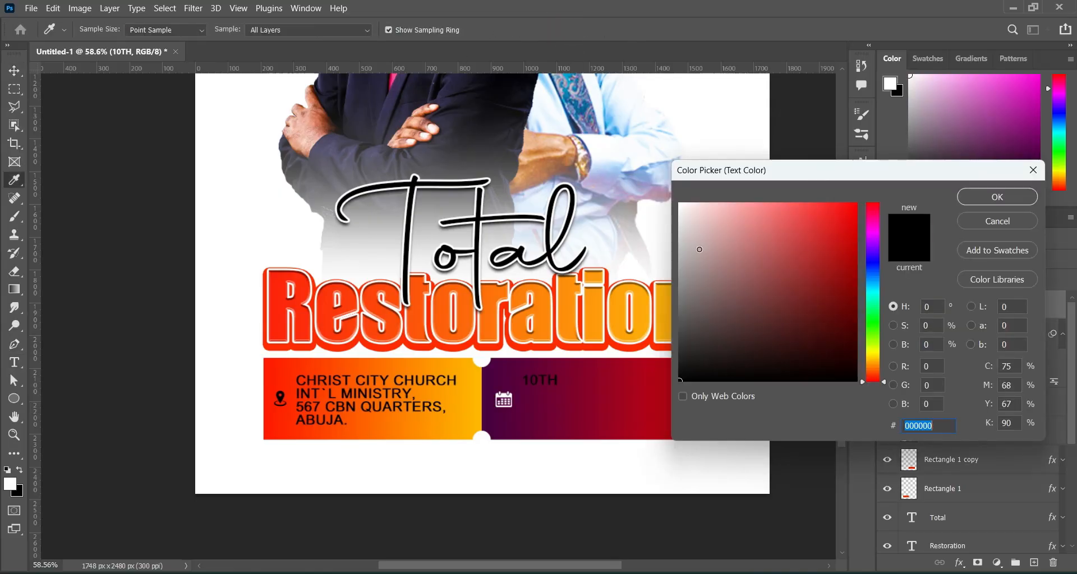
type("ffffff")
left_click(997, 197)
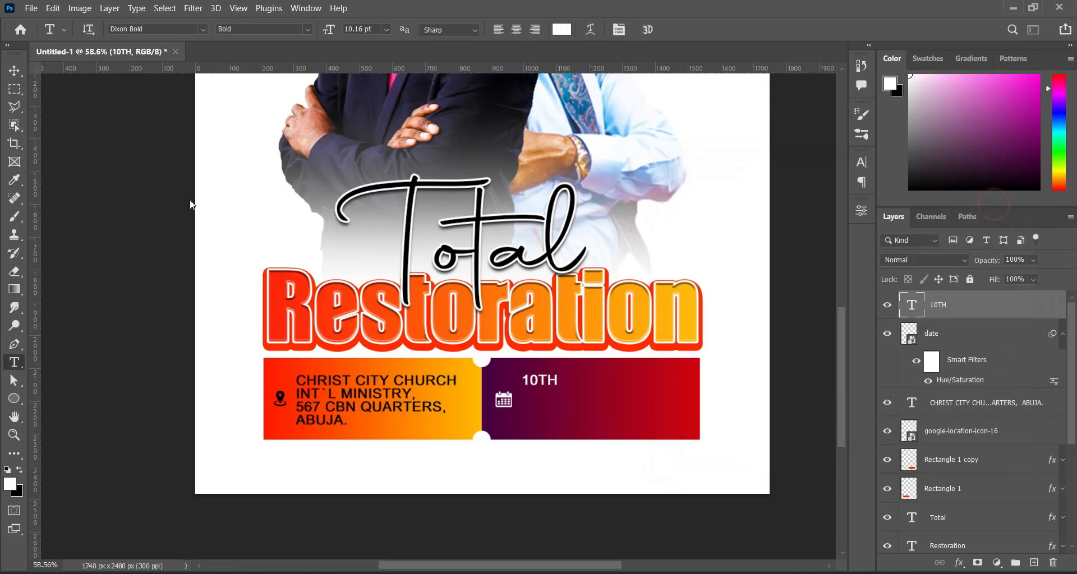
left_click(14, 70)
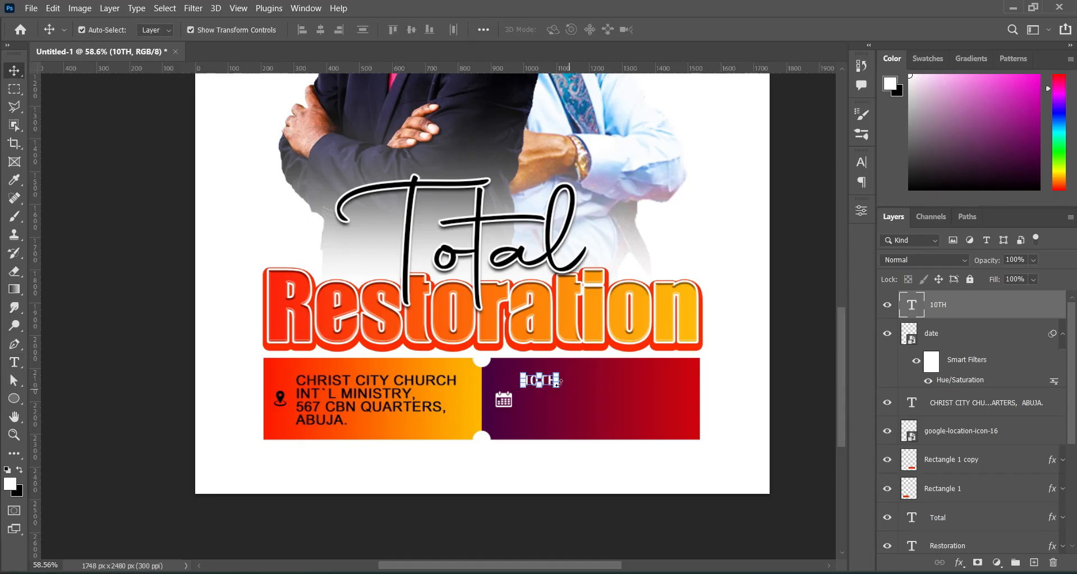
left_click_drag(558, 384, 591, 436)
left_click_drag(570, 398, 569, 406)
left_click(694, 30)
Tighten the tracking of 10TH to -140 and stretch it slightly wider.
left_click(861, 162)
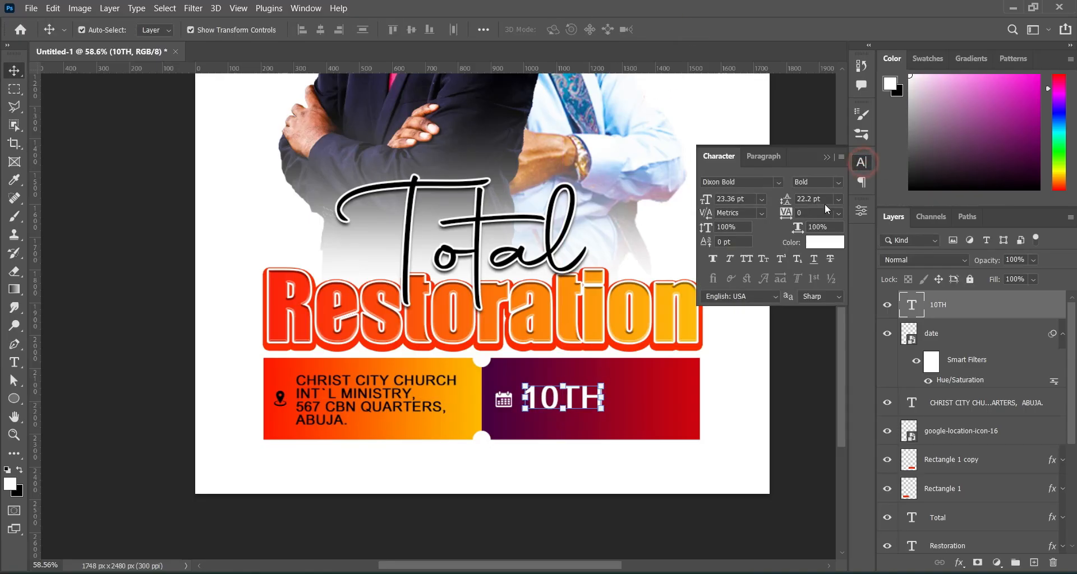
left_click_drag(785, 214, 780, 214)
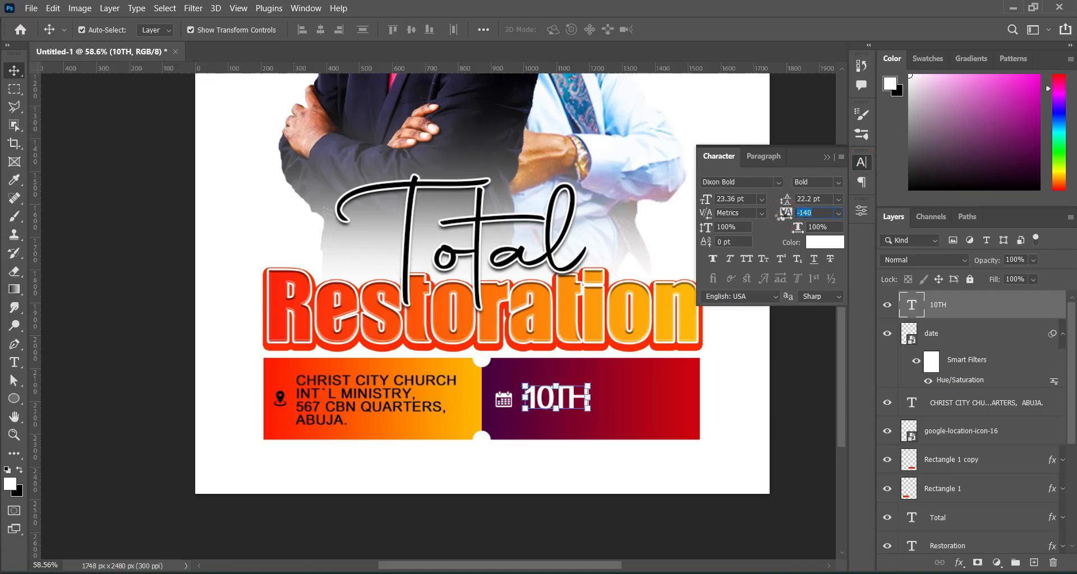
left_click(829, 156)
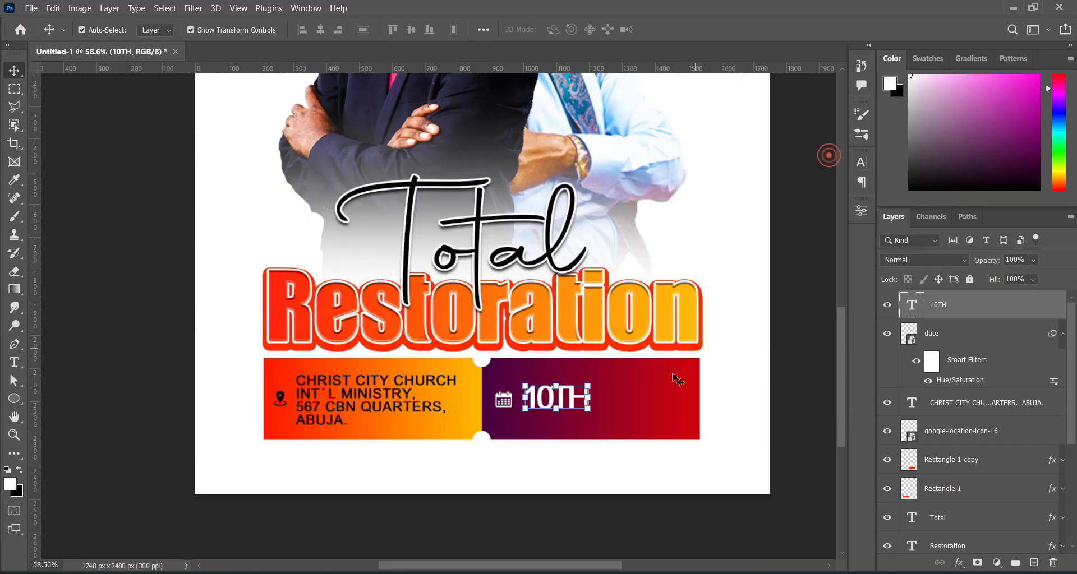
left_click_drag(589, 399, 597, 399)
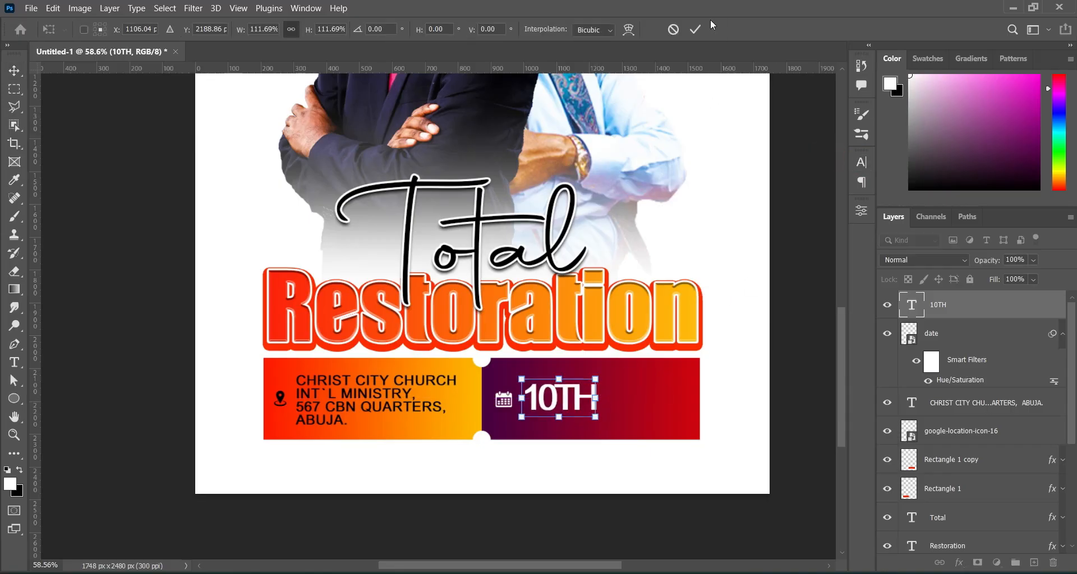
left_click(695, 29)
In the Notepad notes, select AUG. 2025 and delete the duplicated 10TH.
left_click(820, 573)
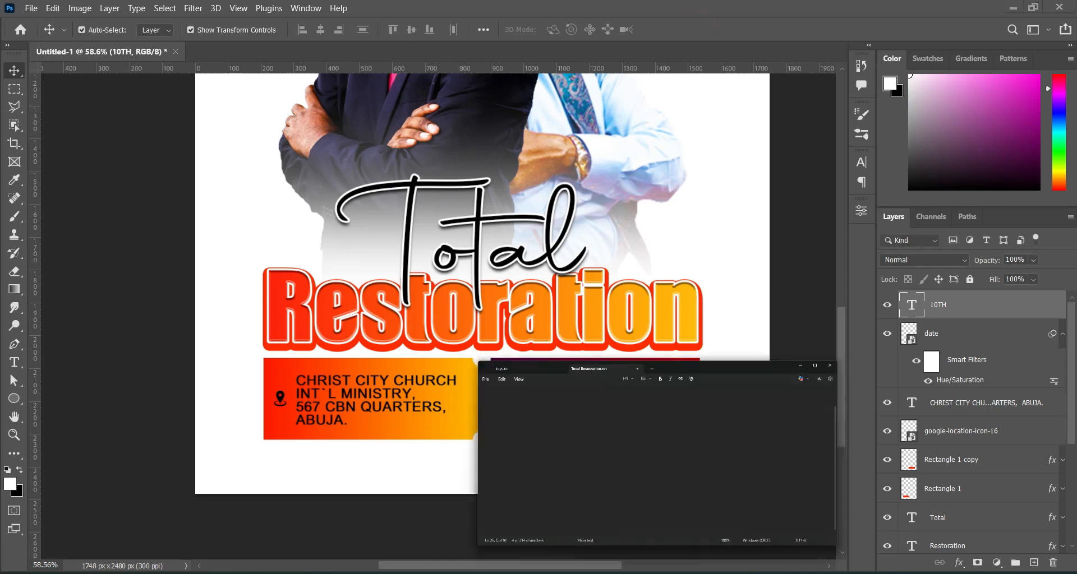
mouse_move(213, 438)
left_mouse_down()
mouse_move(248, 441)
mouse_move(217, 437)
left_mouse_up()
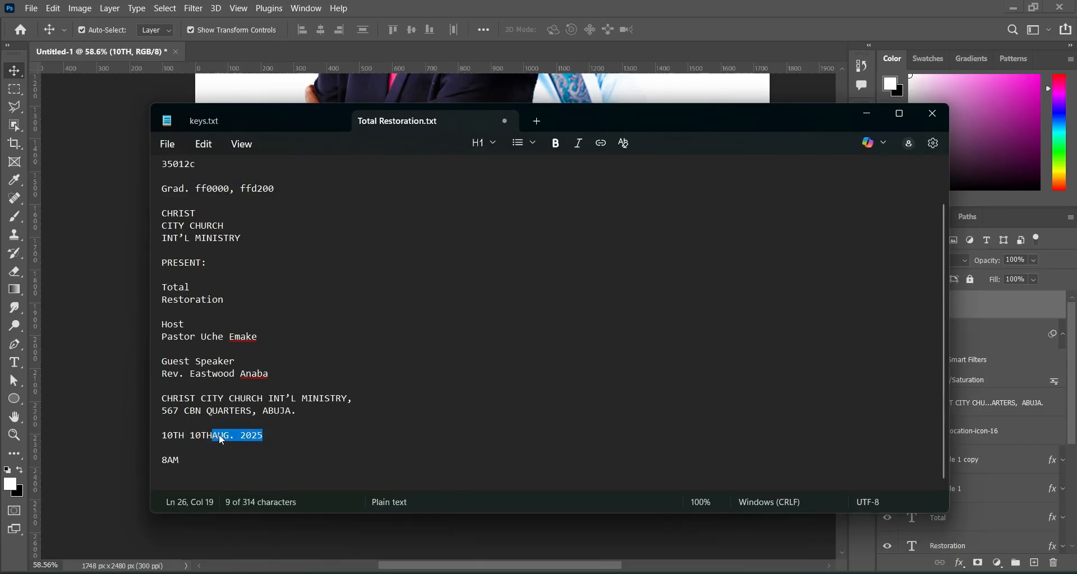
left_click(252, 437)
left_click_drag(212, 437, 192, 442)
key("BackSpace")
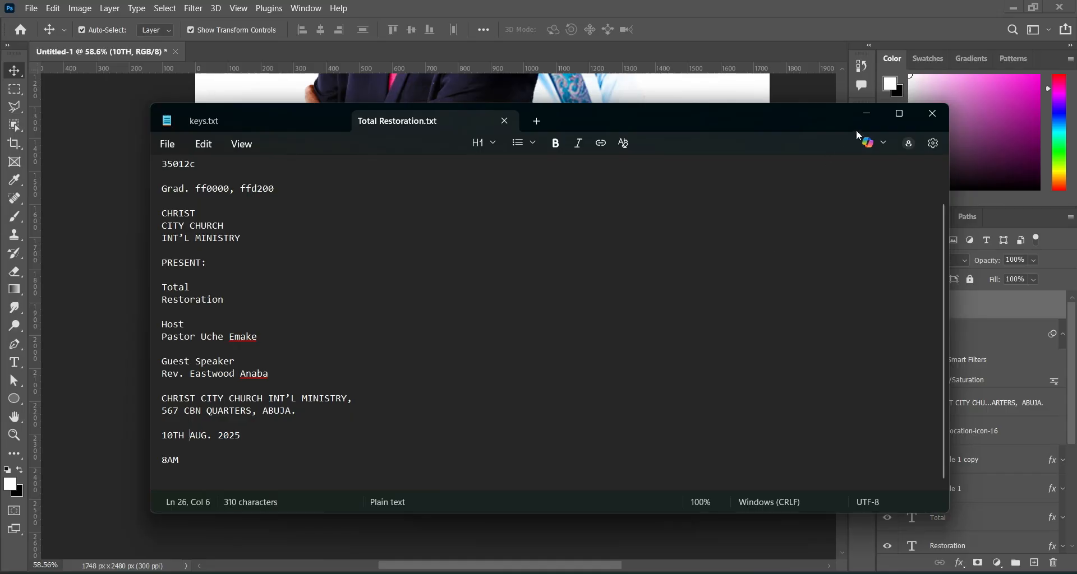
left_click(866, 114)
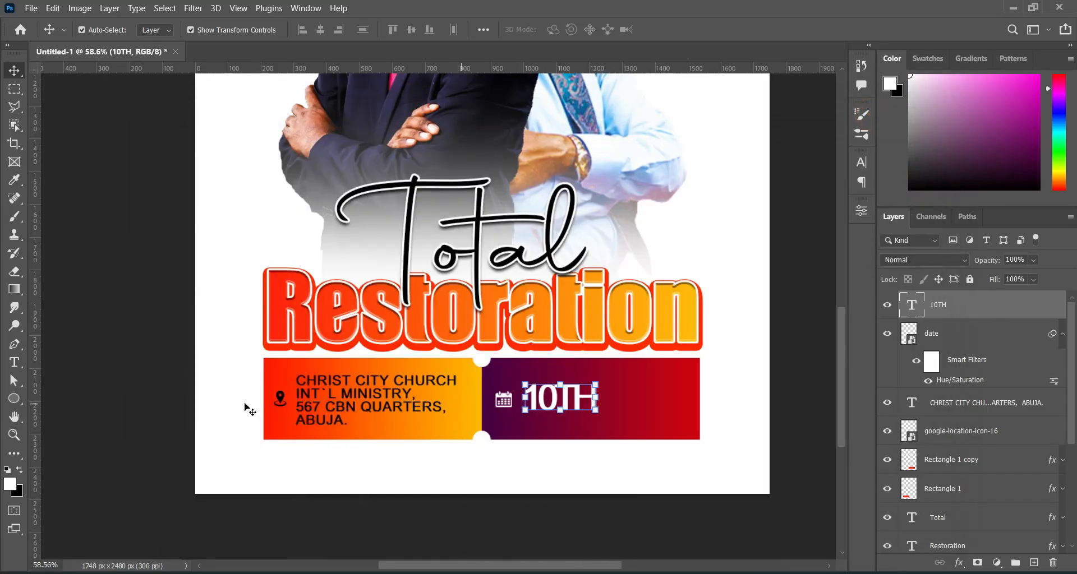
Paste AUG. 2025 as new text below 10TH and set its tracking to 0.
key("t")
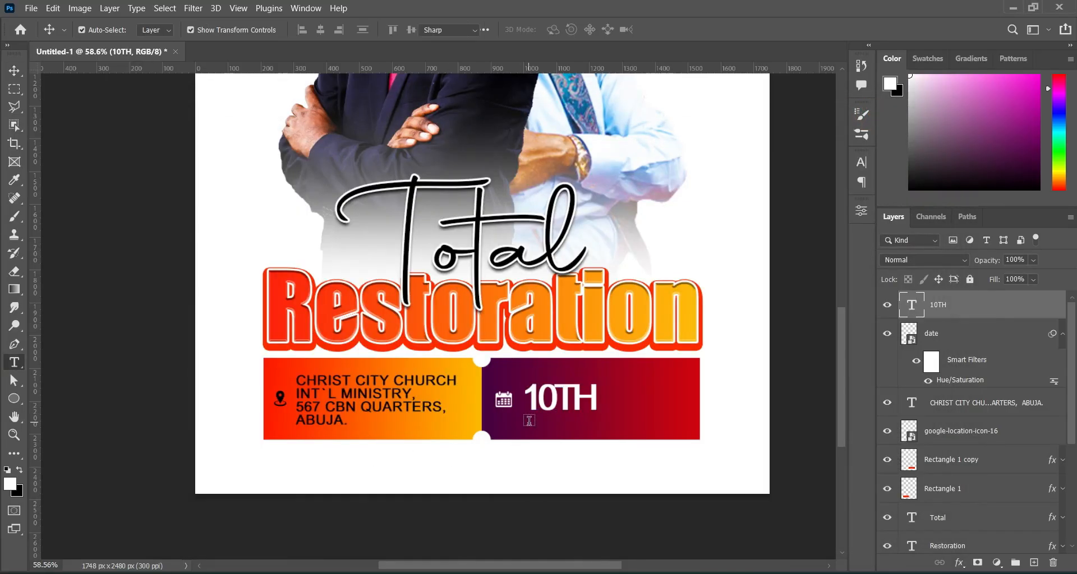
left_click(529, 421)
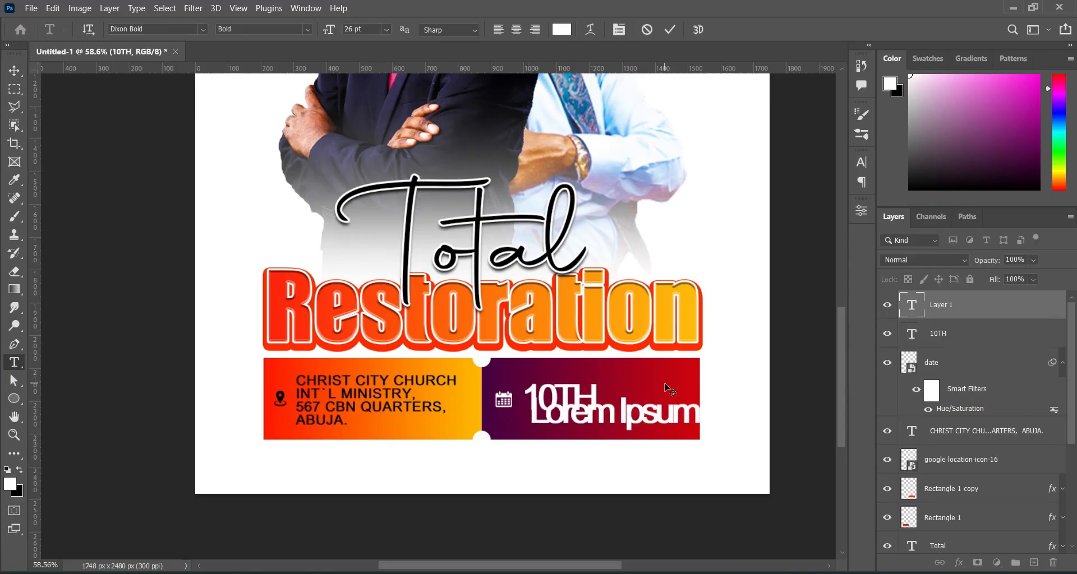
type("AUG. 2025")
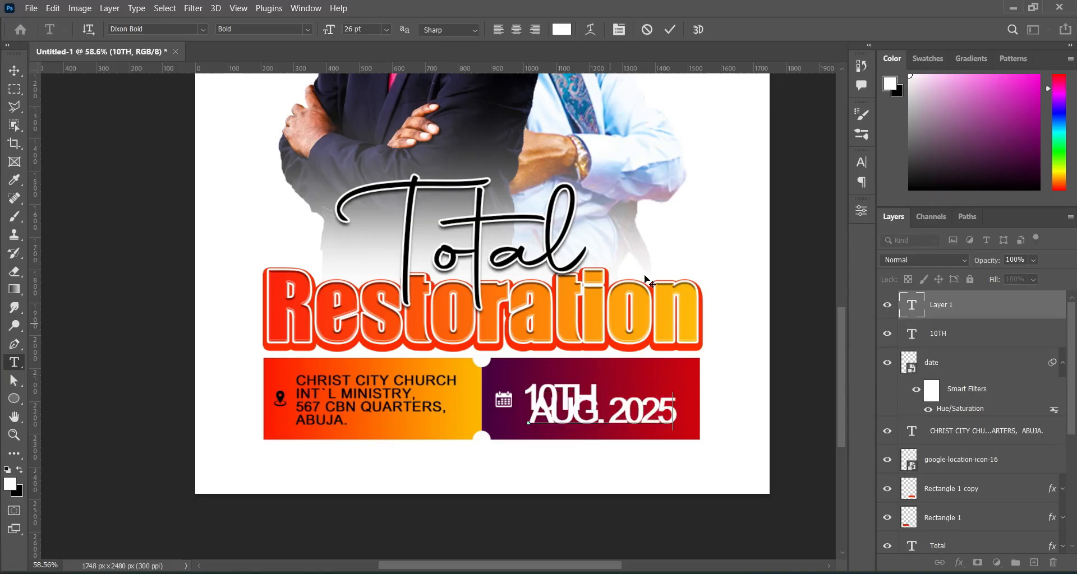
left_click(669, 29)
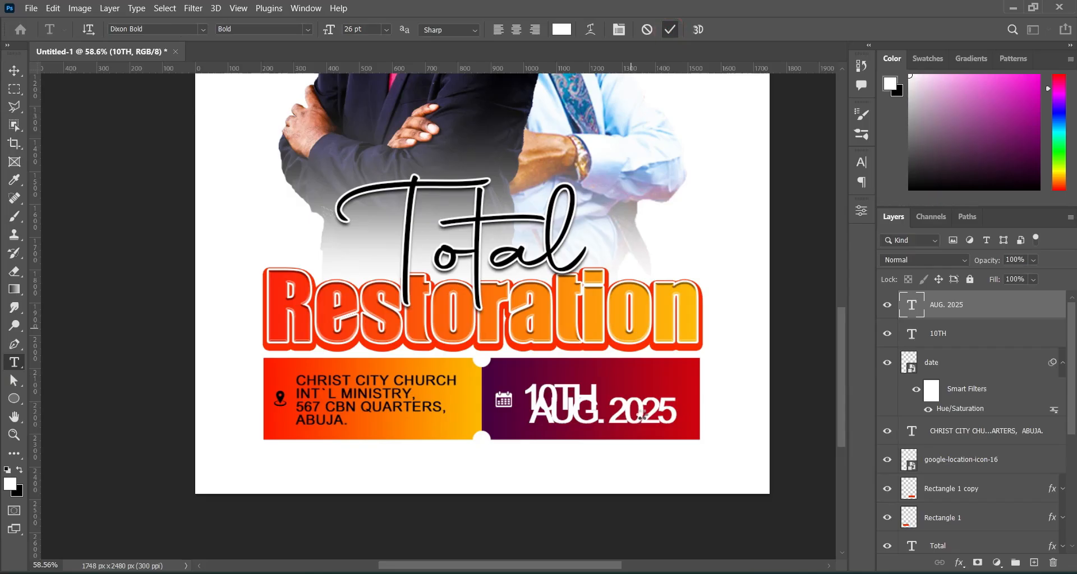
left_click_drag(642, 417, 637, 429)
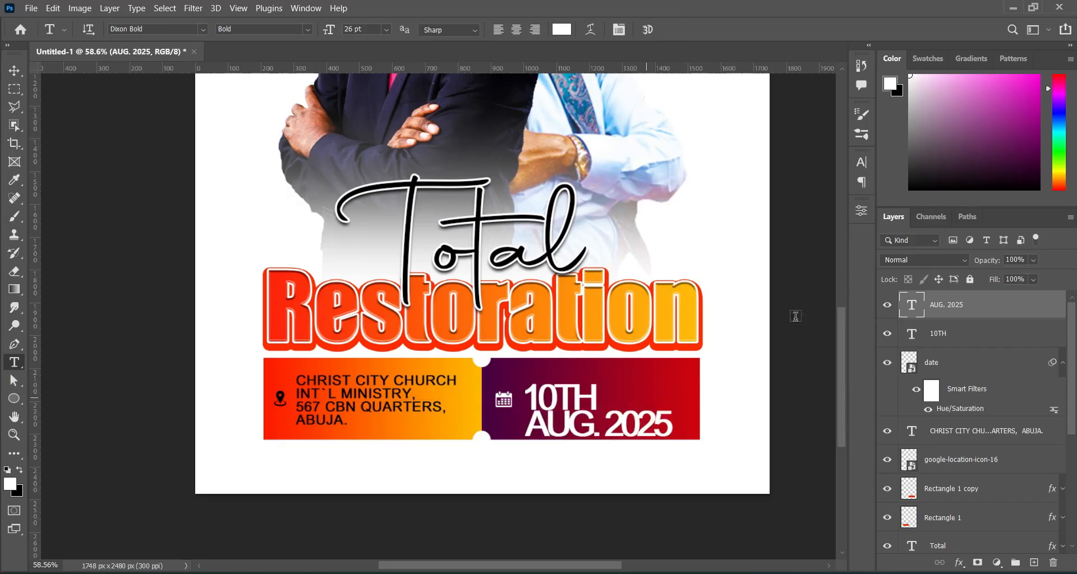
left_click(861, 164)
left_click(814, 213)
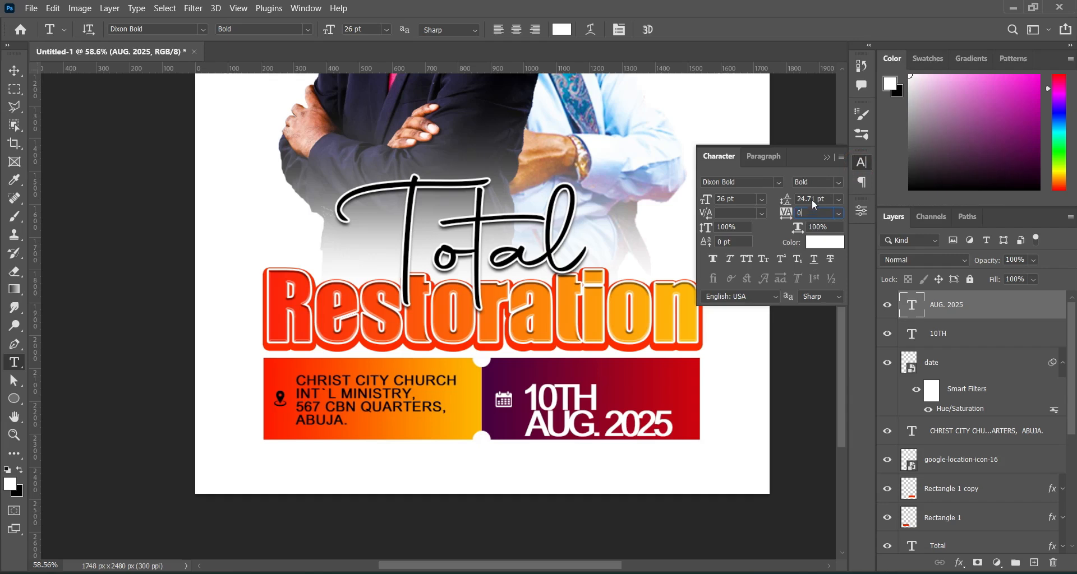
key("Return")
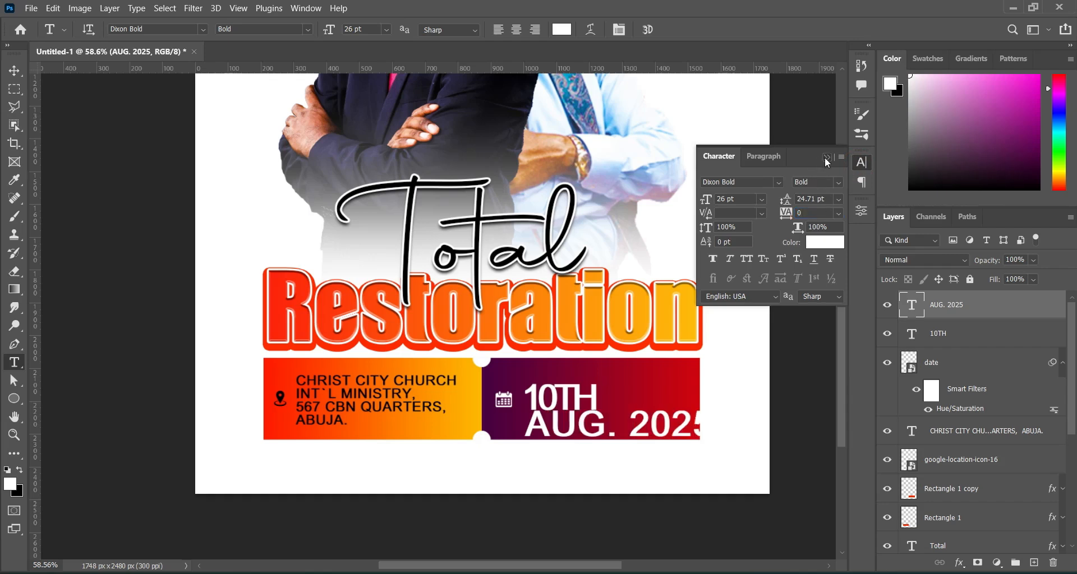
left_click(825, 157)
Scale AUG. 2025 down to about 38% and nudge it up just beneath 10TH.
left_click(14, 71)
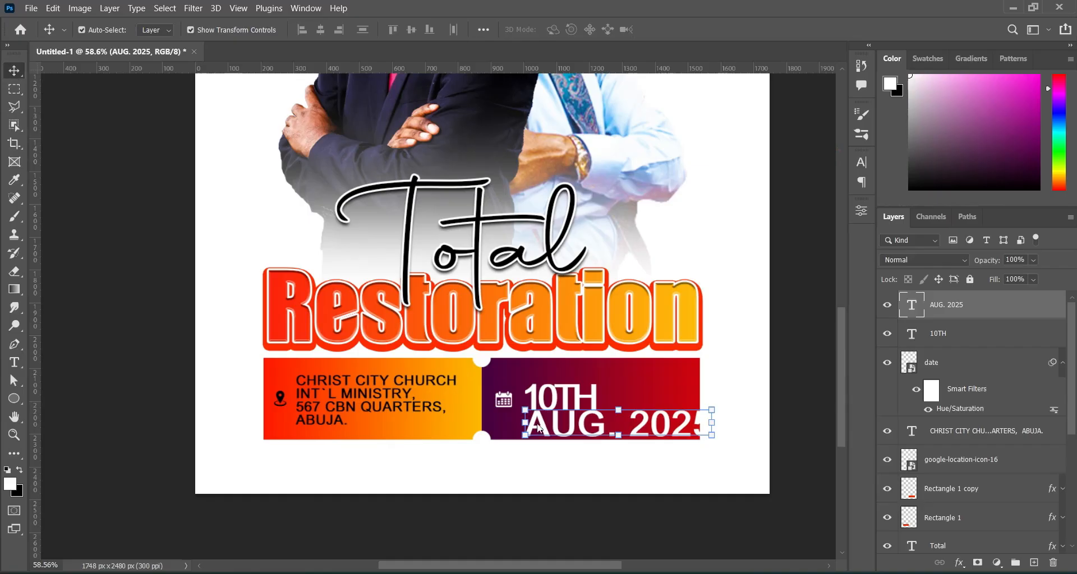
left_click_drag(714, 423, 600, 421)
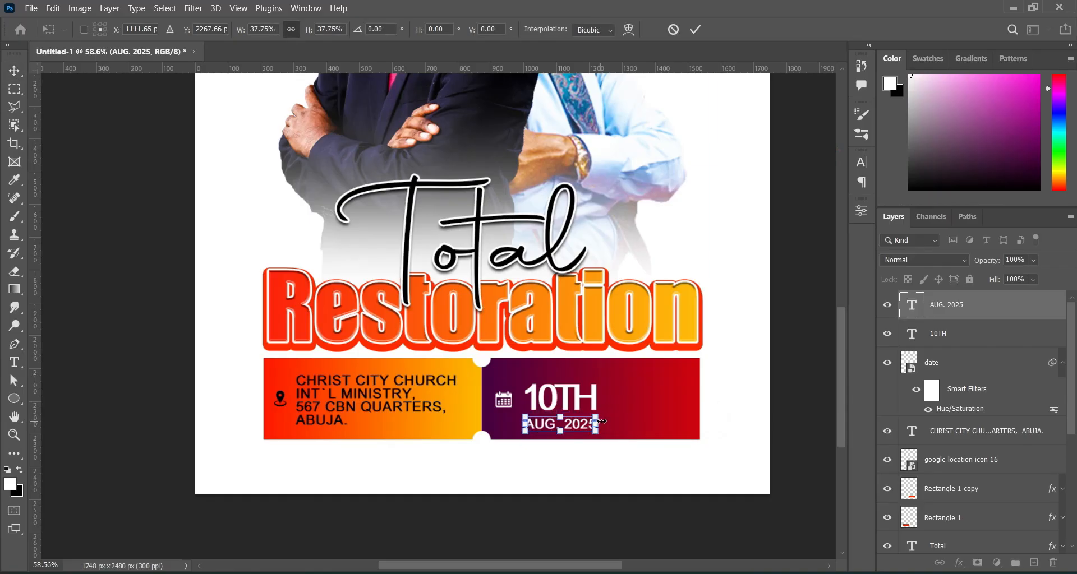
key("Return")
key("Up")
key("Up")
key("Up")
key("Up")
key("Up")
key("Up")
key("Up")
key("Up")
key("Up")
key("Up")
key("Up")
key("Up")
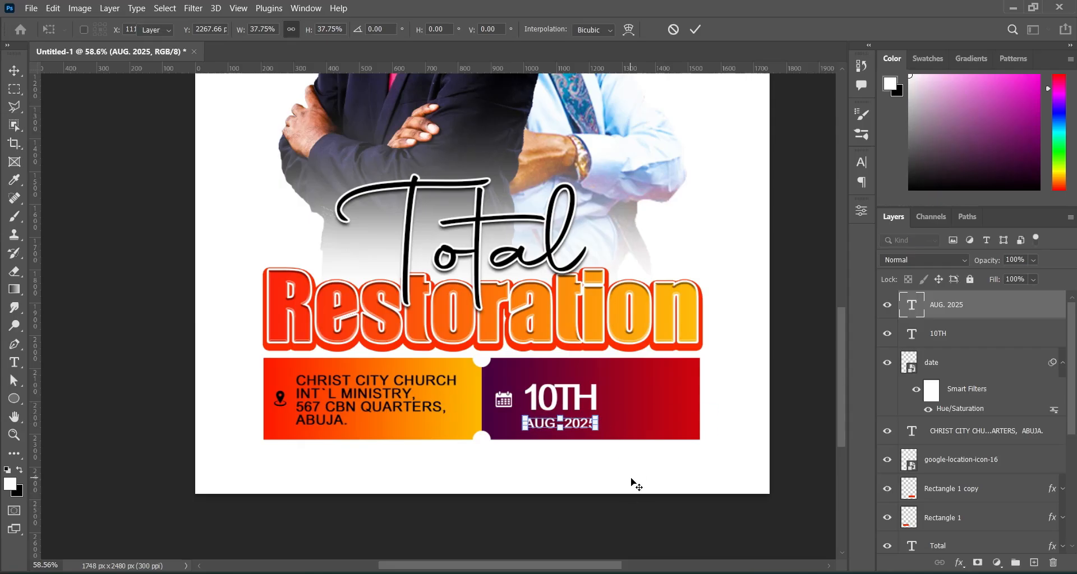
key("Up")
key("Up")
key("Up")
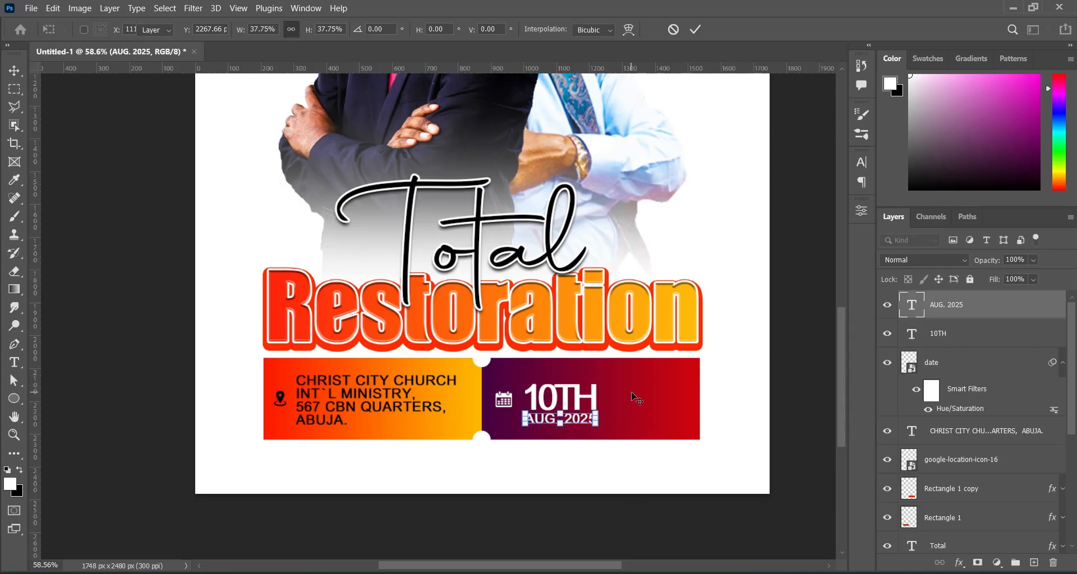
key("Return")
key("Up")
key("Up")
key("Up")
left_click(805, 225)
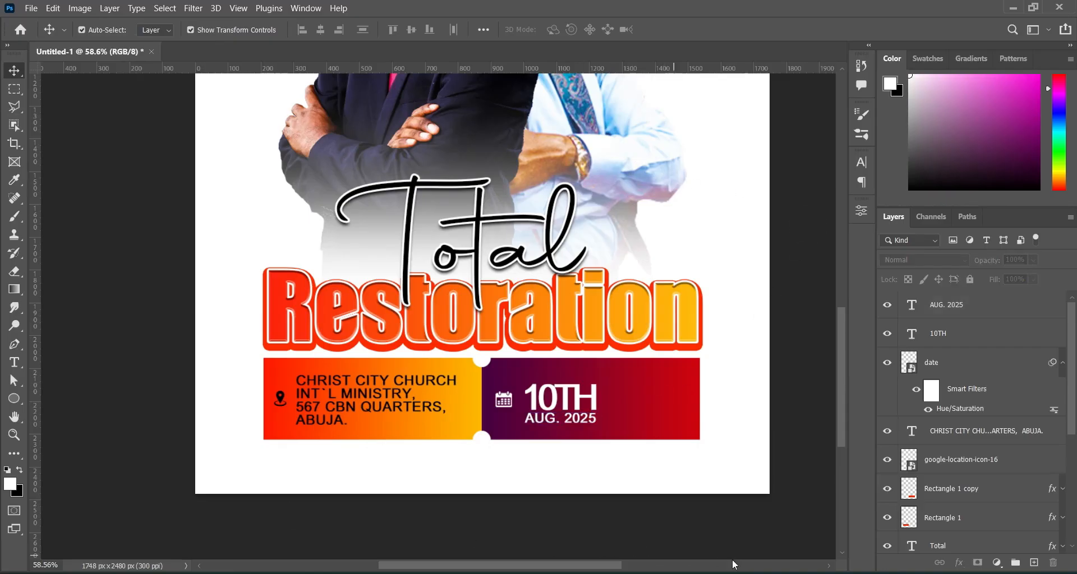
key("alt+Tab")
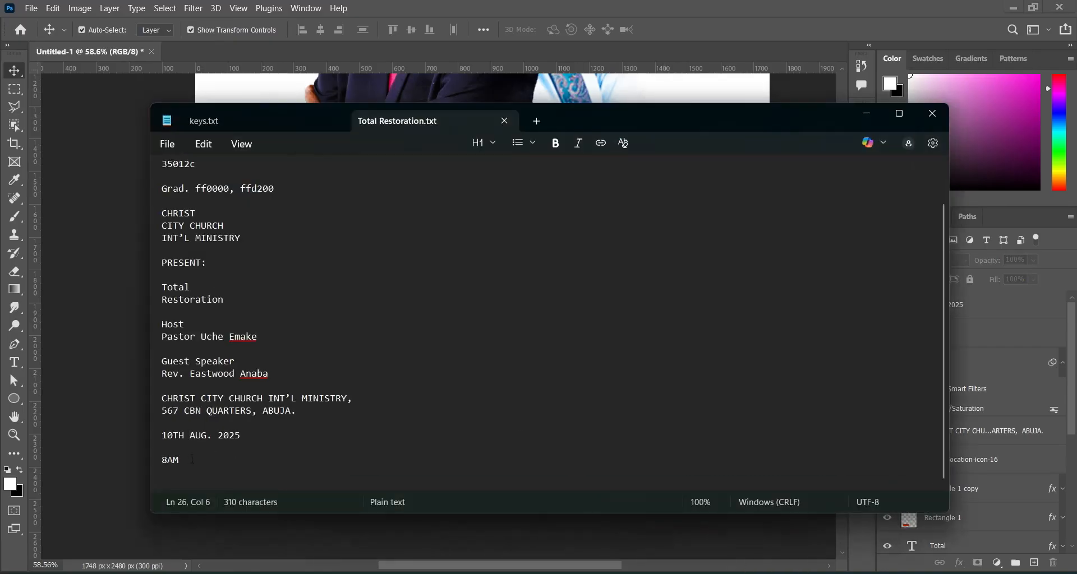
Drag the clock icon from the assets folder onto the date banner and shrink it small.
double_click(178, 460)
left_click(866, 114)
left_click(12, 365)
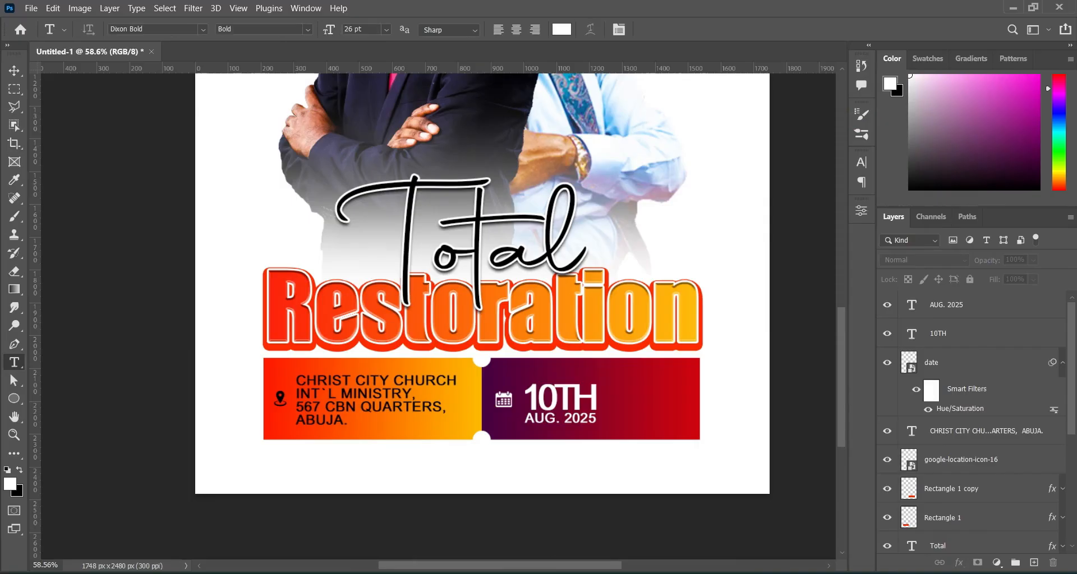
key("alt+Tab")
left_click(897, 228)
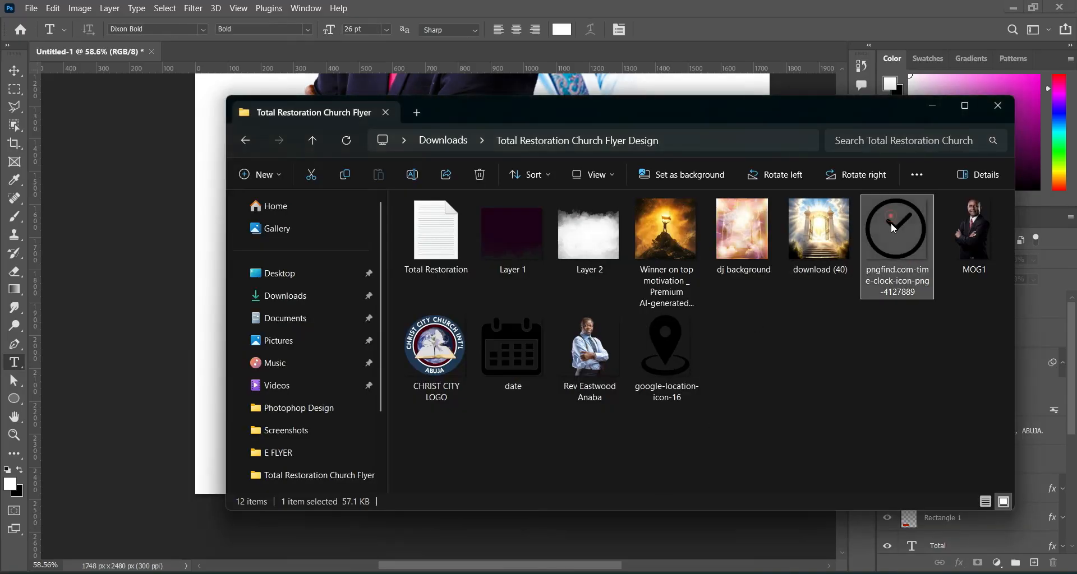
left_click_drag(897, 228, 127, 344)
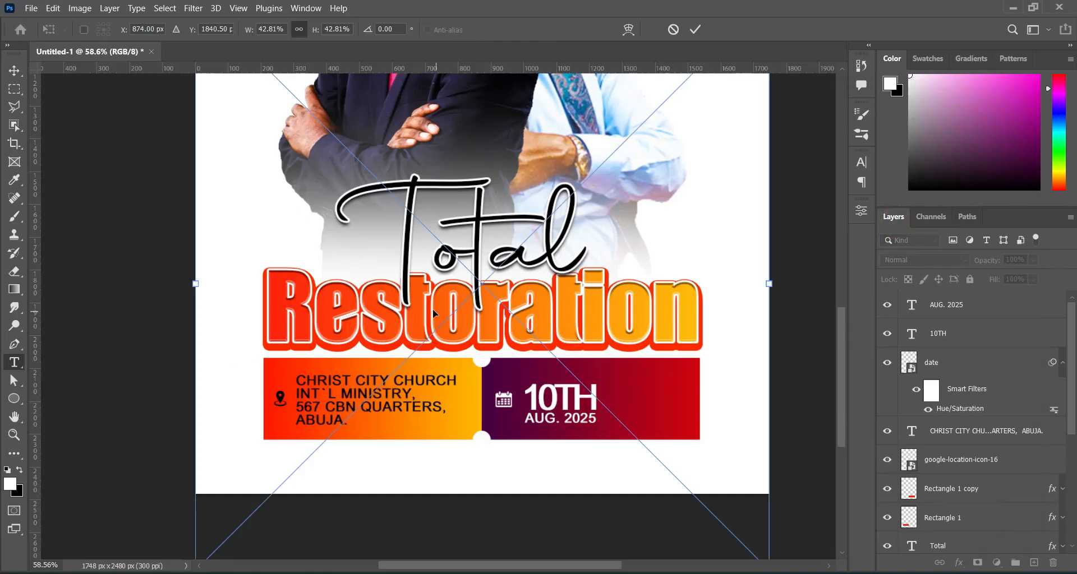
left_click_drag(195, 284, 625, 400)
left_click(695, 30)
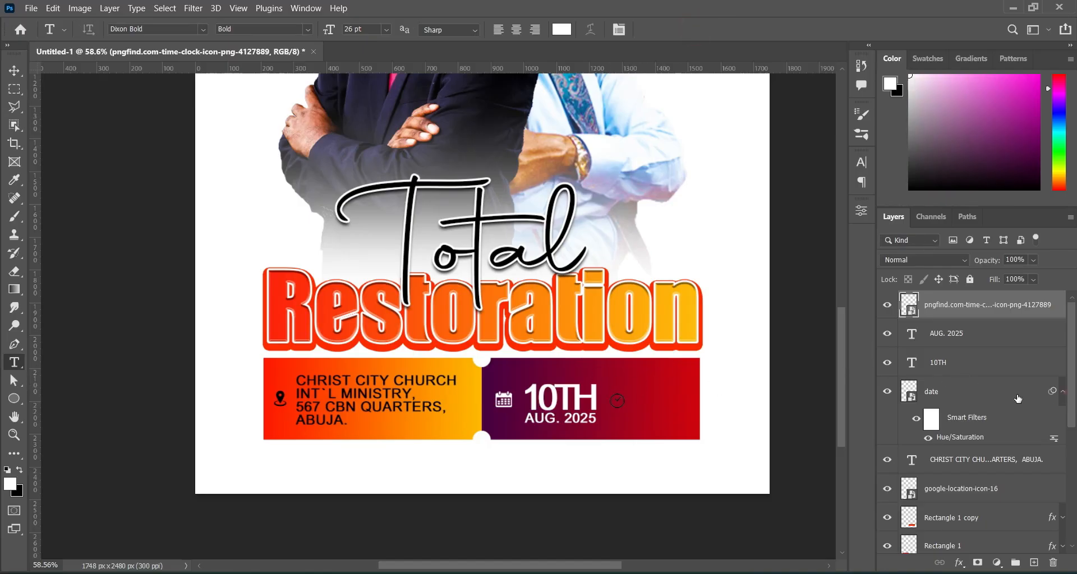
Turn the clock icon white with Hue/Saturation Lightness +100.
left_click(1063, 391)
key("ctrl+u")
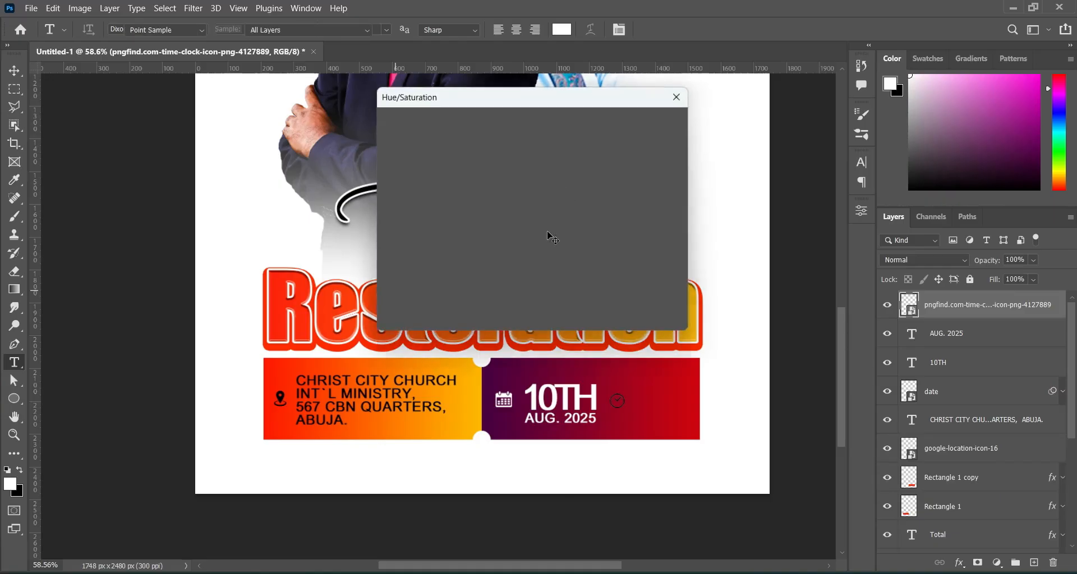
left_click_drag(505, 266, 569, 262)
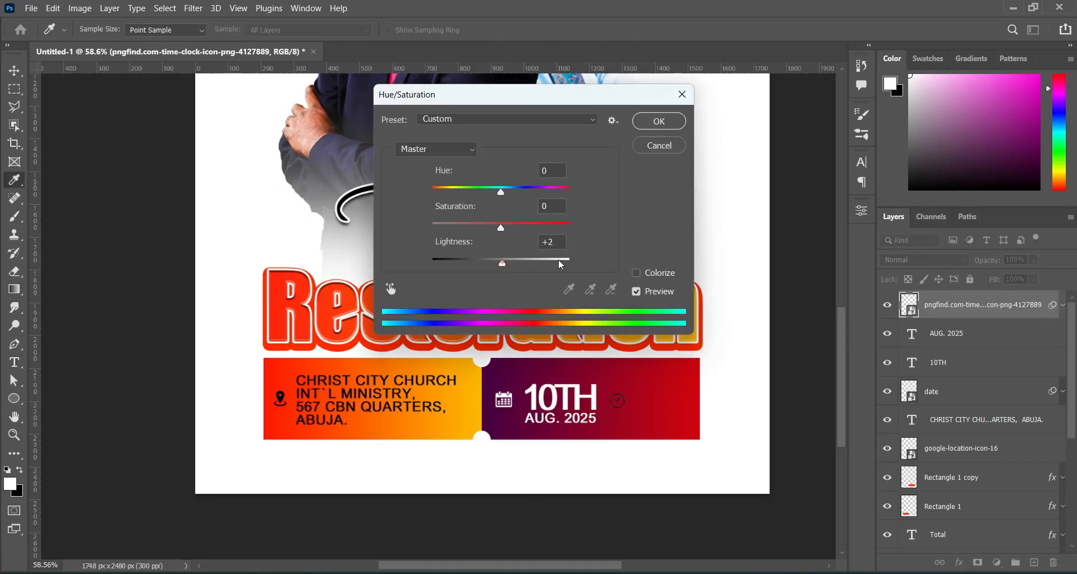
left_click(659, 121)
key("t")
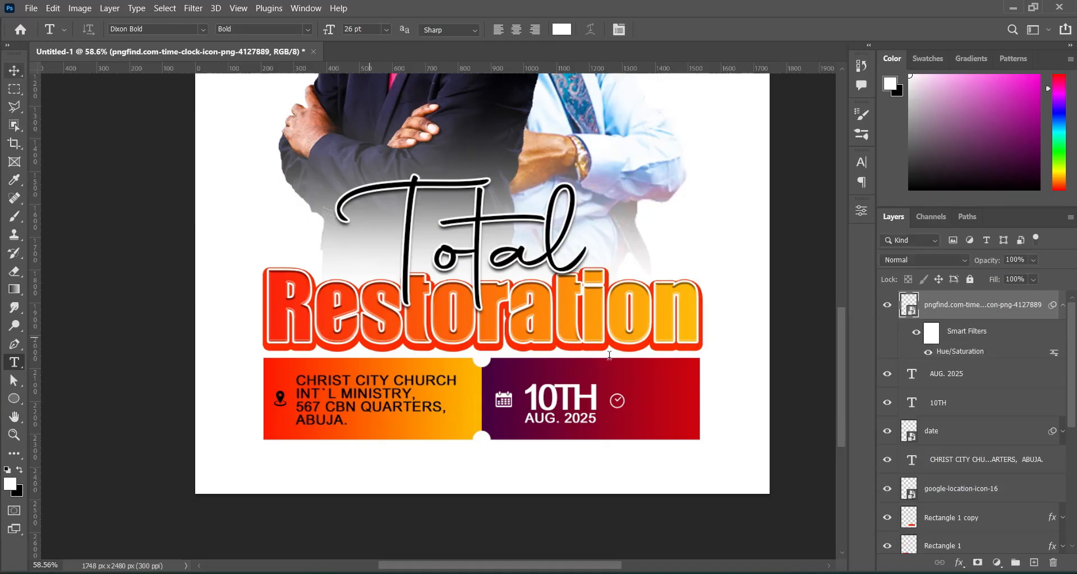
Type 8AM as a new text line to the right of the clock icon.
left_click(642, 388)
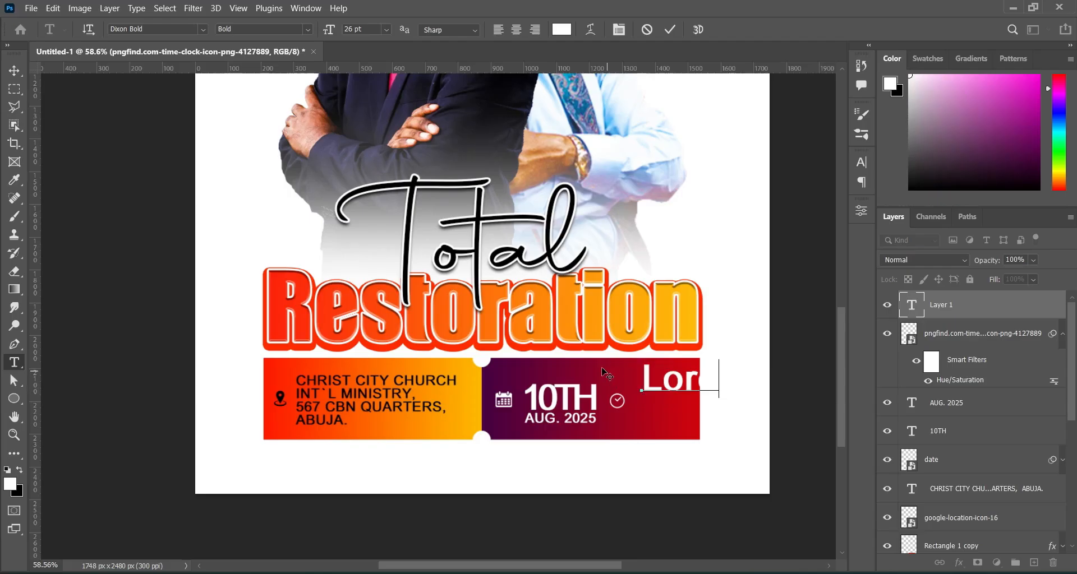
type("8AM")
left_click(669, 30)
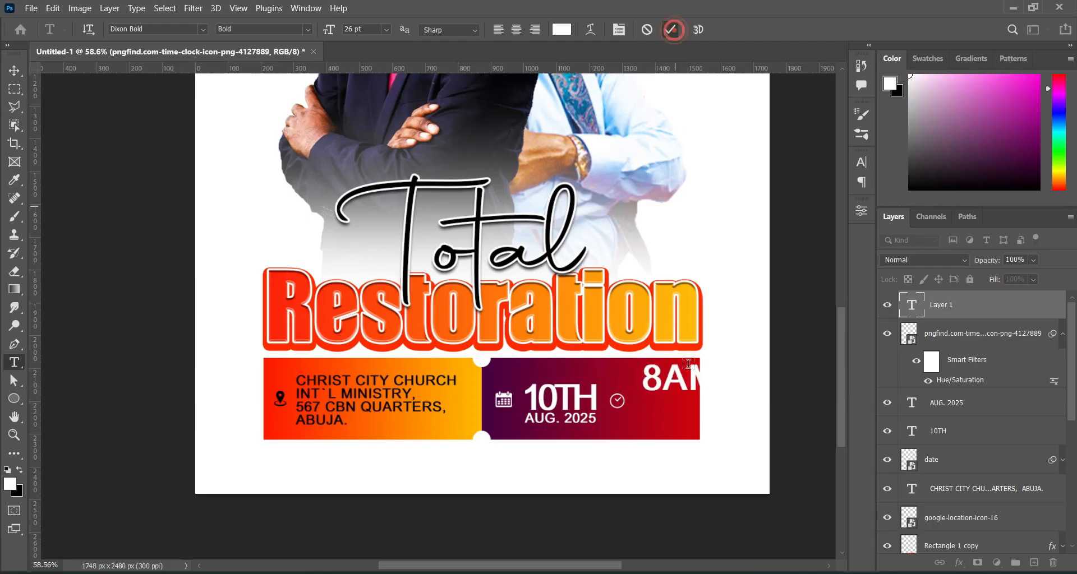
Size the 8 at 33 pt and the AM at 17 pt.
left_click(662, 378)
left_click_drag(662, 378, 626, 371)
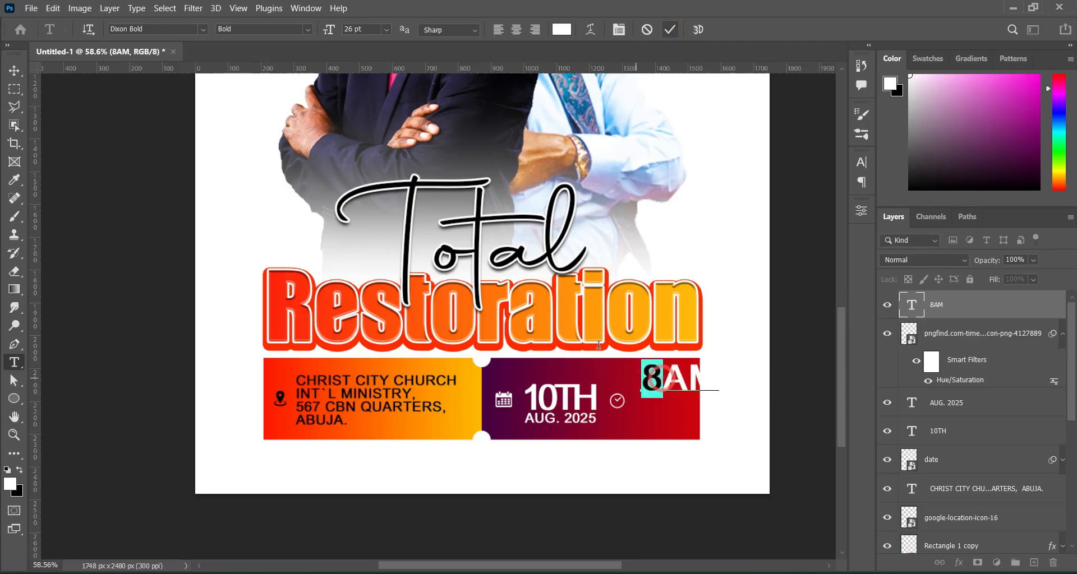
left_click_drag(327, 32, 335, 32)
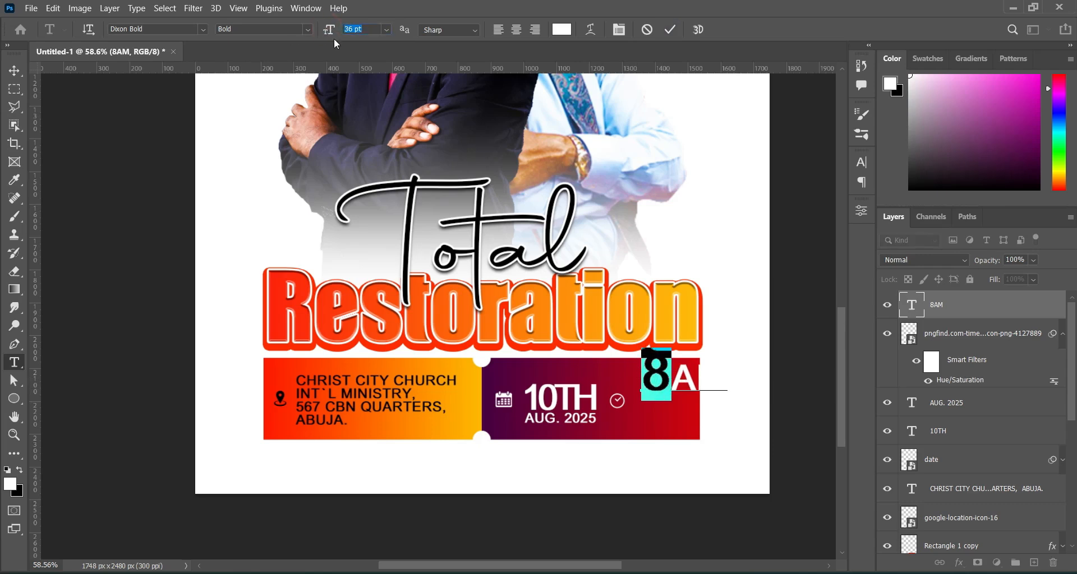
left_click_drag(333, 32, 330, 32)
left_click_drag(672, 386, 740, 381)
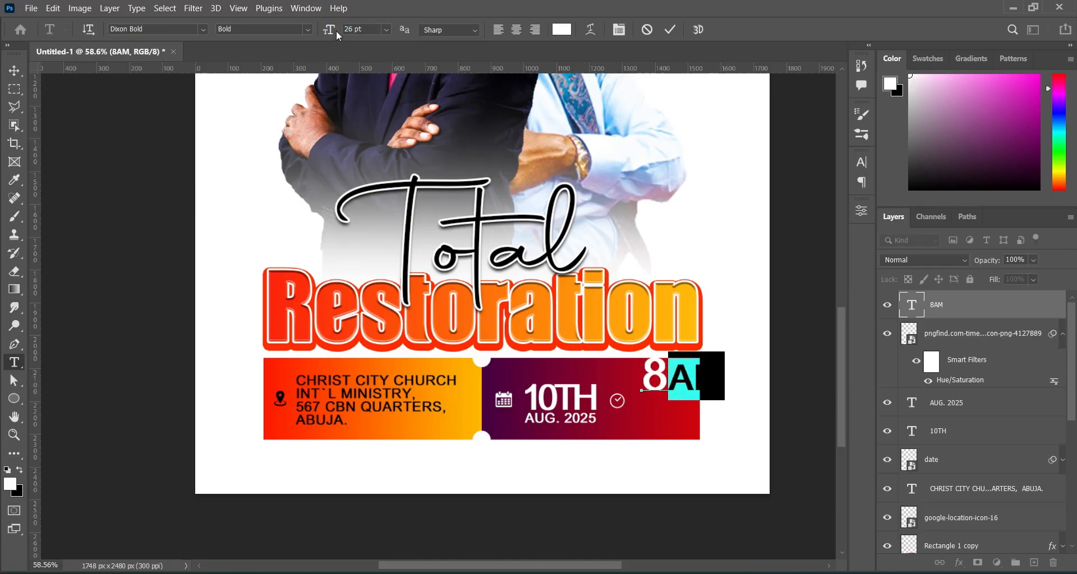
left_click_drag(331, 33, 324, 34)
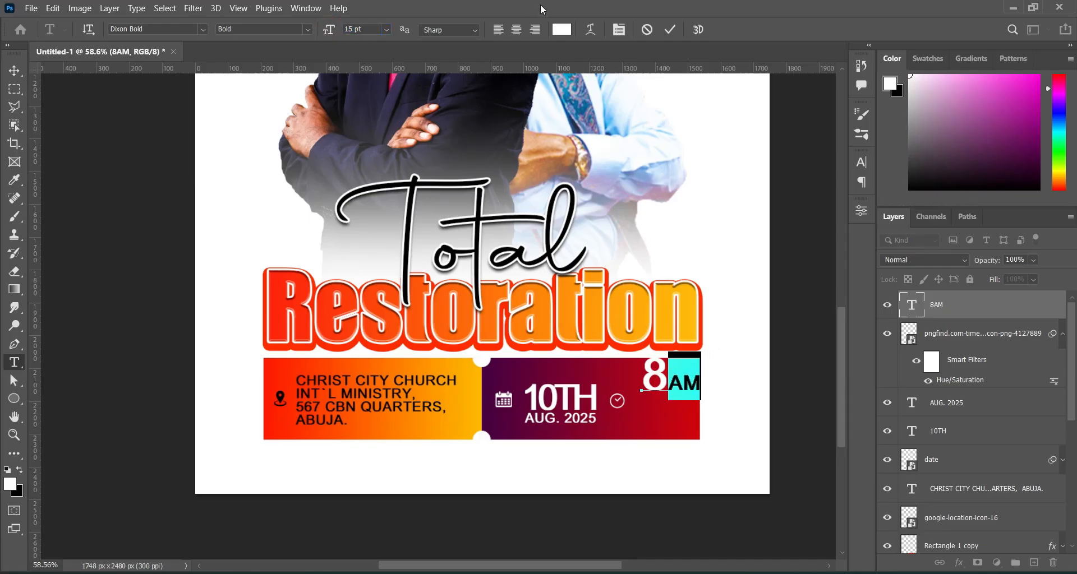
left_click(670, 30)
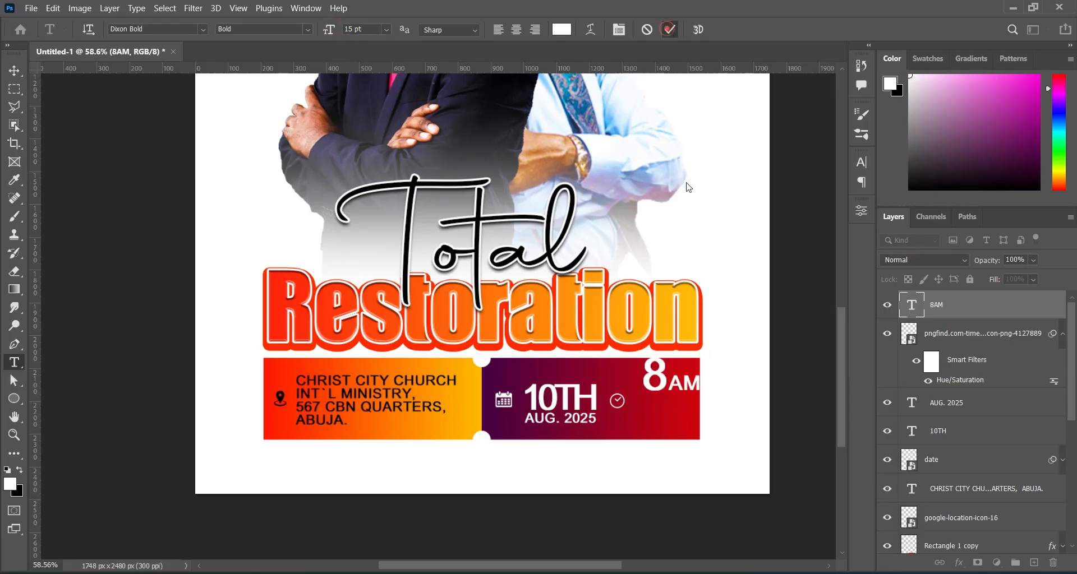
Move 8AM beside the clock and nudge the 10TH AUG. 2025 date text slightly left.
left_click(15, 70)
left_click_drag(664, 386, 649, 410)
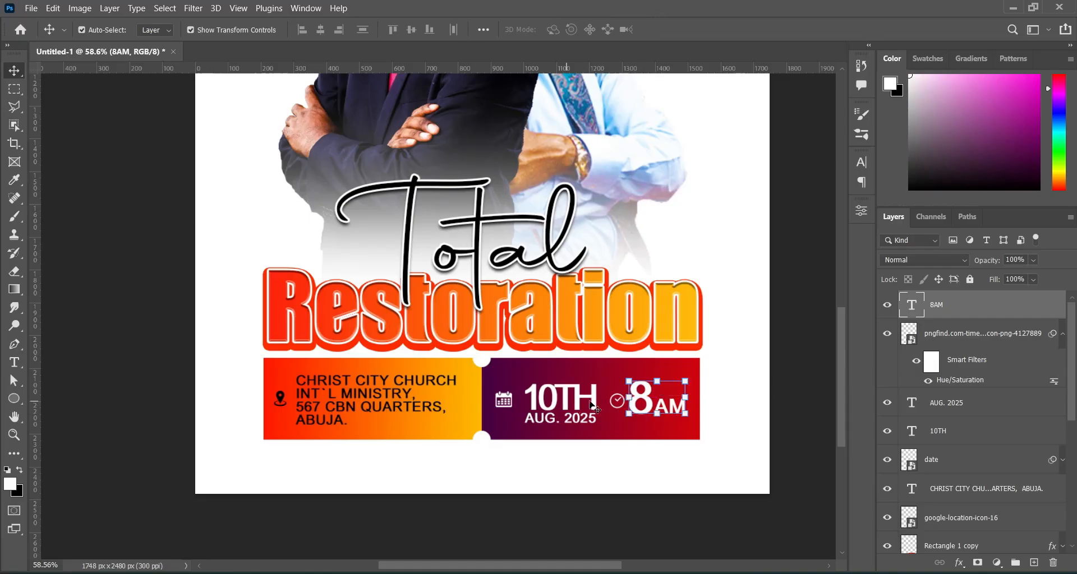
left_click(1062, 336)
left_click(950, 364)
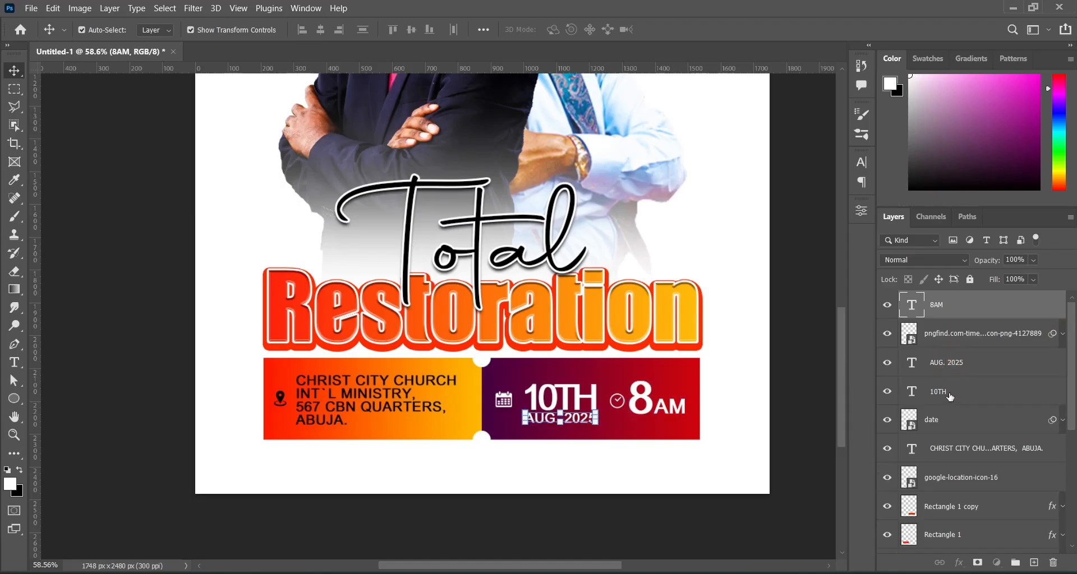
left_click(948, 396, "ctrl")
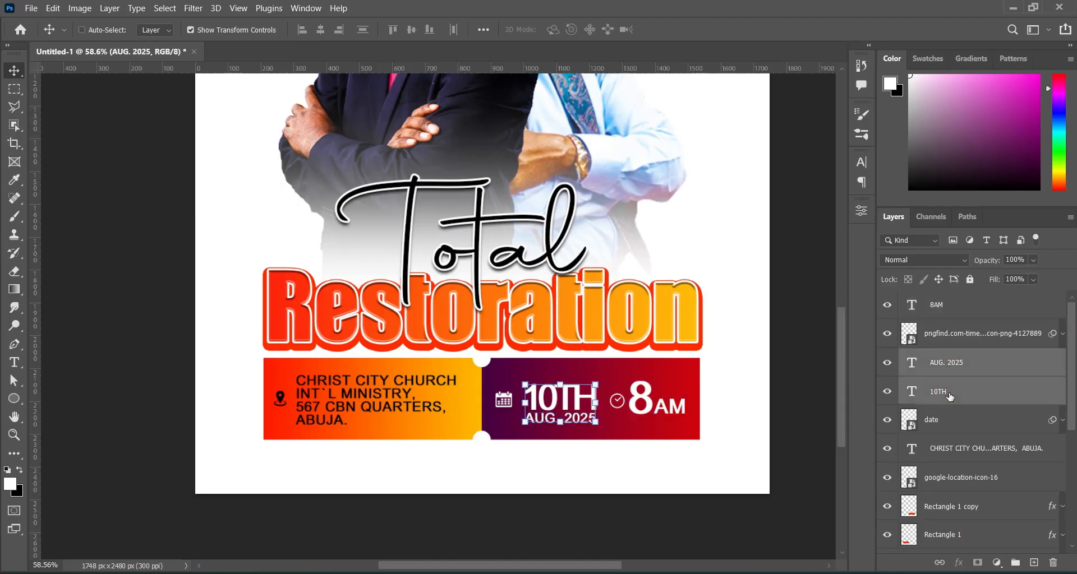
key("Left")
key("Left")
key("Left")
key("Left")
key("Left")
key("Left")
key("Left")
key("Left")
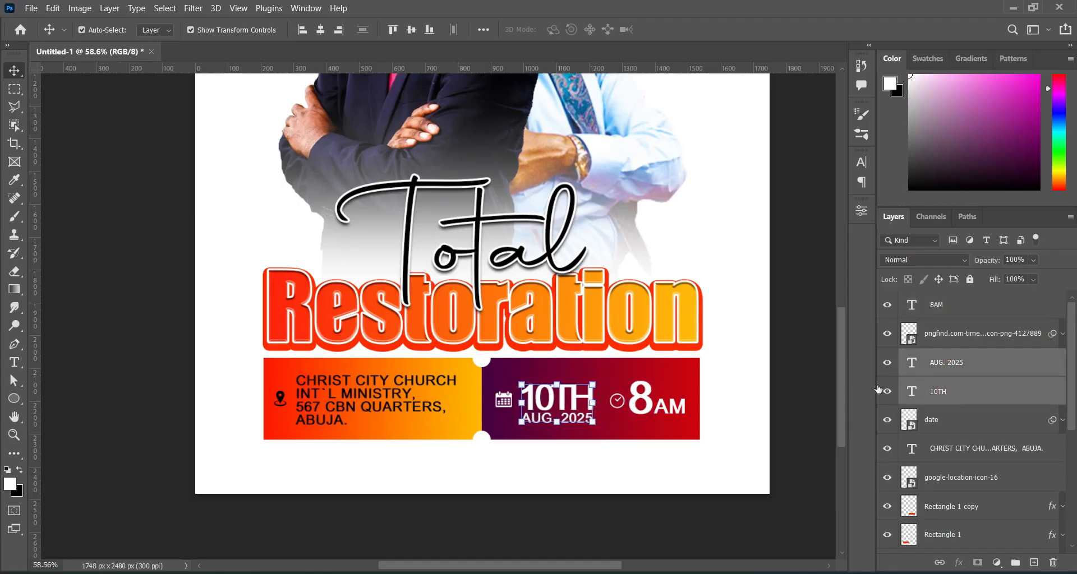
left_click(806, 377)
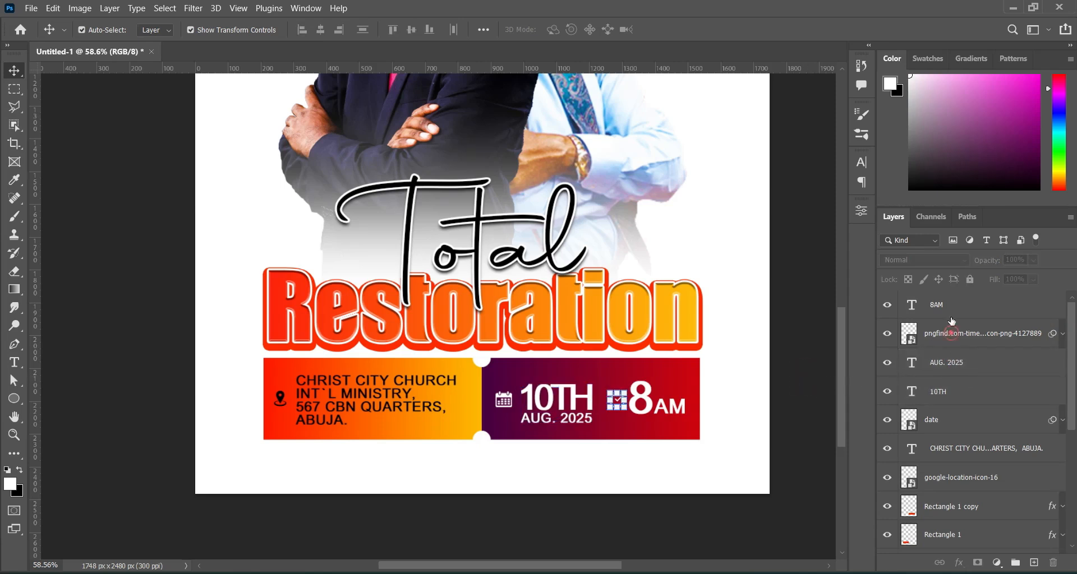
Shrink the clock icon to about 42 px and shift 8AM slightly right beside it.
left_click(952, 336)
left_click(948, 306, "shift")
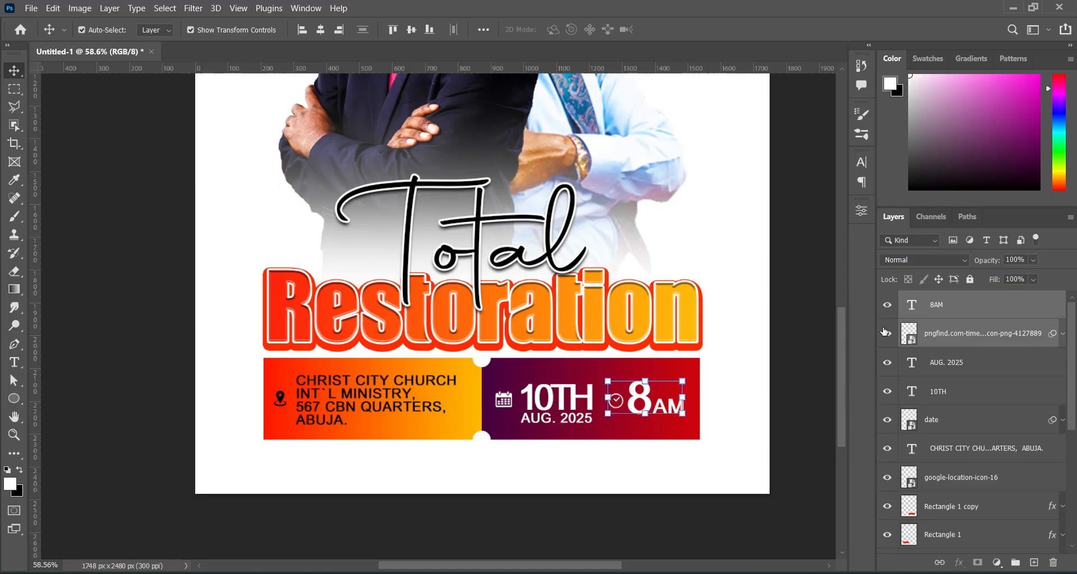
left_click(793, 367)
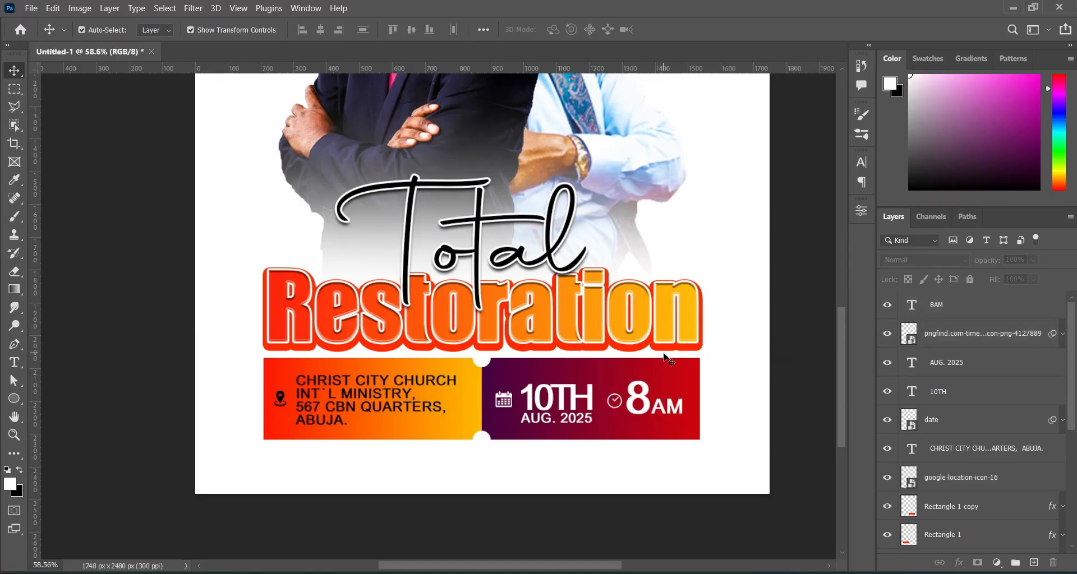
scroll(681, 352, "down", 1)
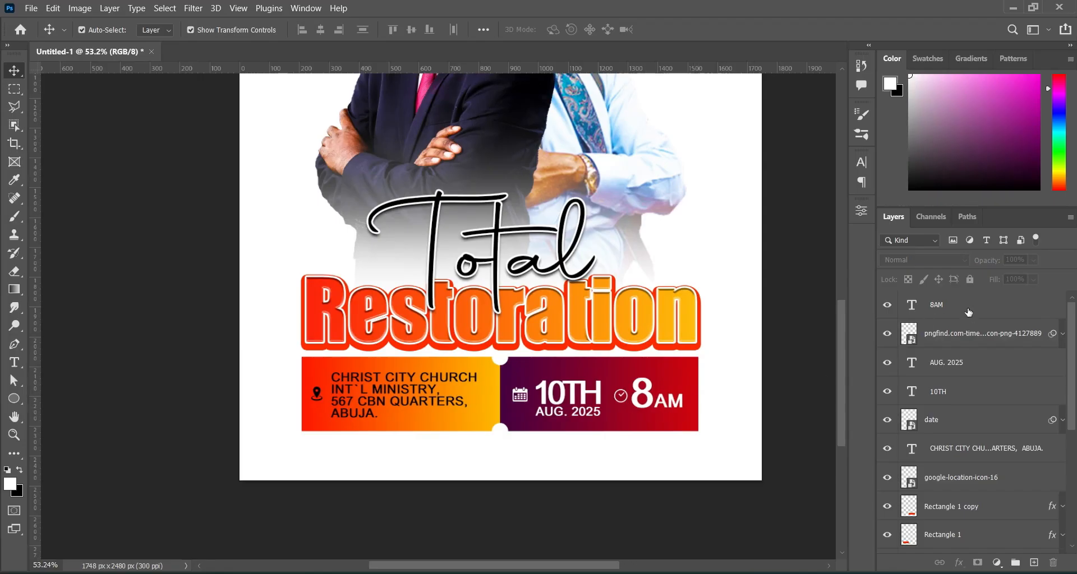
left_click(957, 339)
scroll(638, 397, "up", 5)
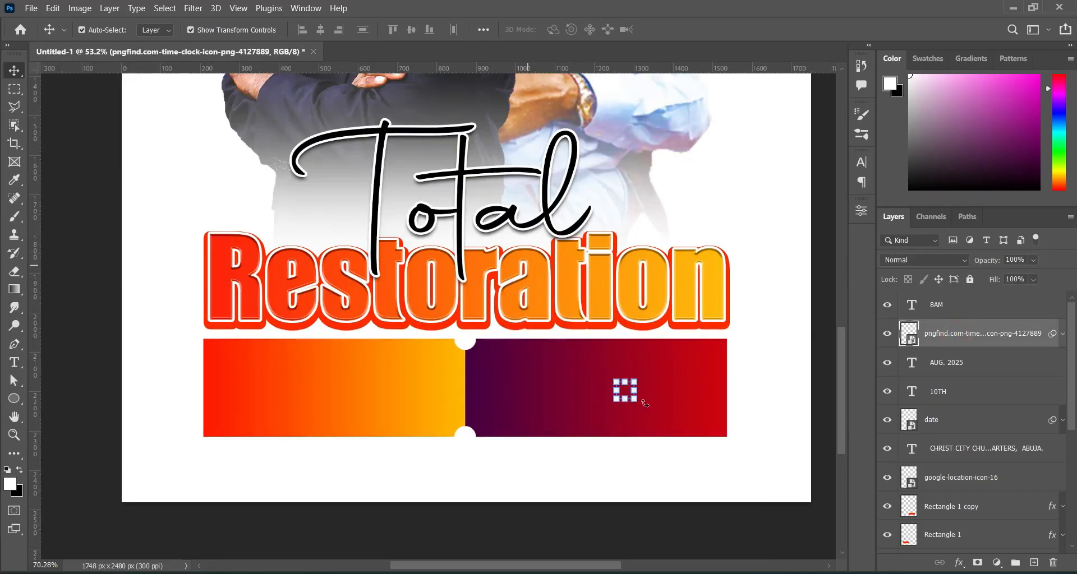
scroll(638, 397, "up", 2)
left_click_drag(632, 370, 635, 369)
left_click(696, 29)
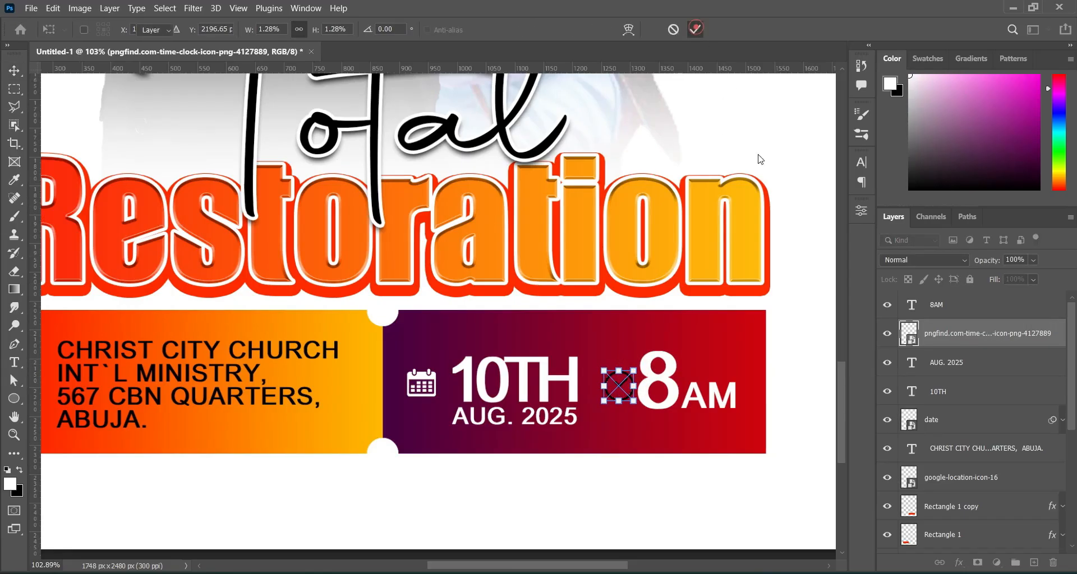
left_click_drag(722, 397, 723, 398)
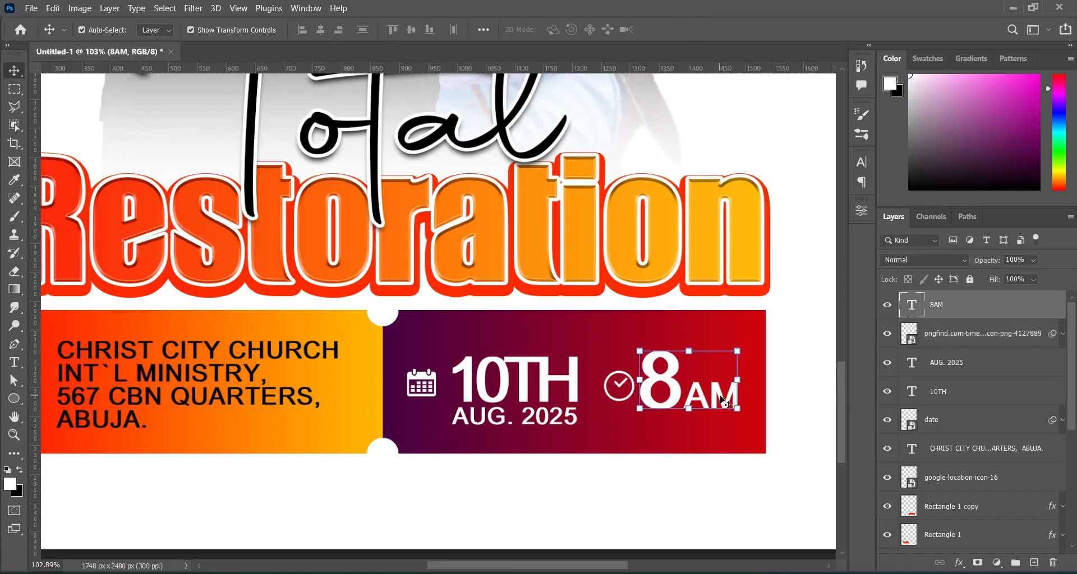
key("ctrl+0")
Nudge the event banner layers down slightly and group them into Group 1.
left_click(721, 400)
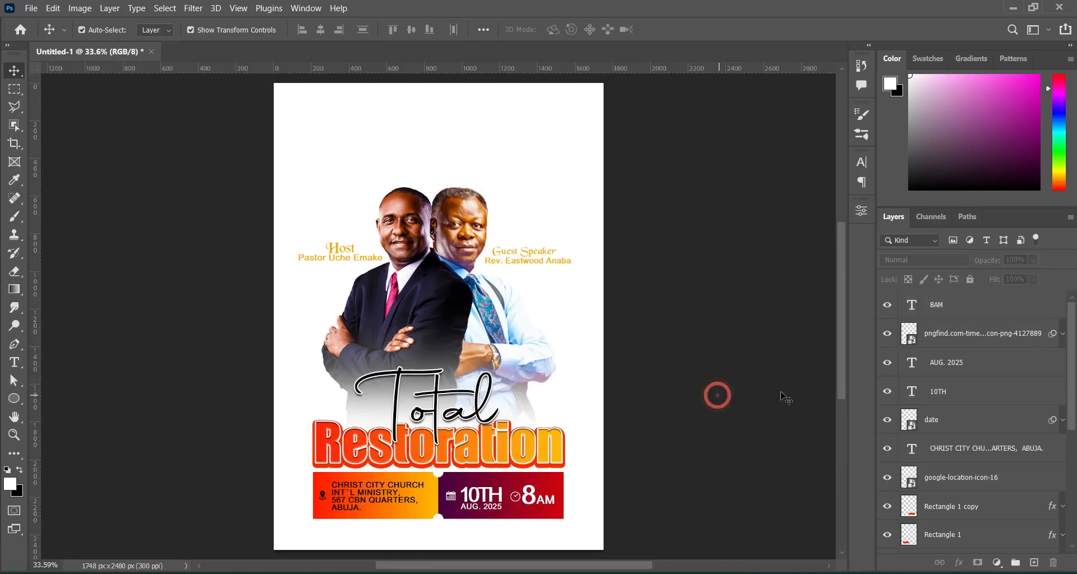
left_click_drag(843, 376, 840, 383)
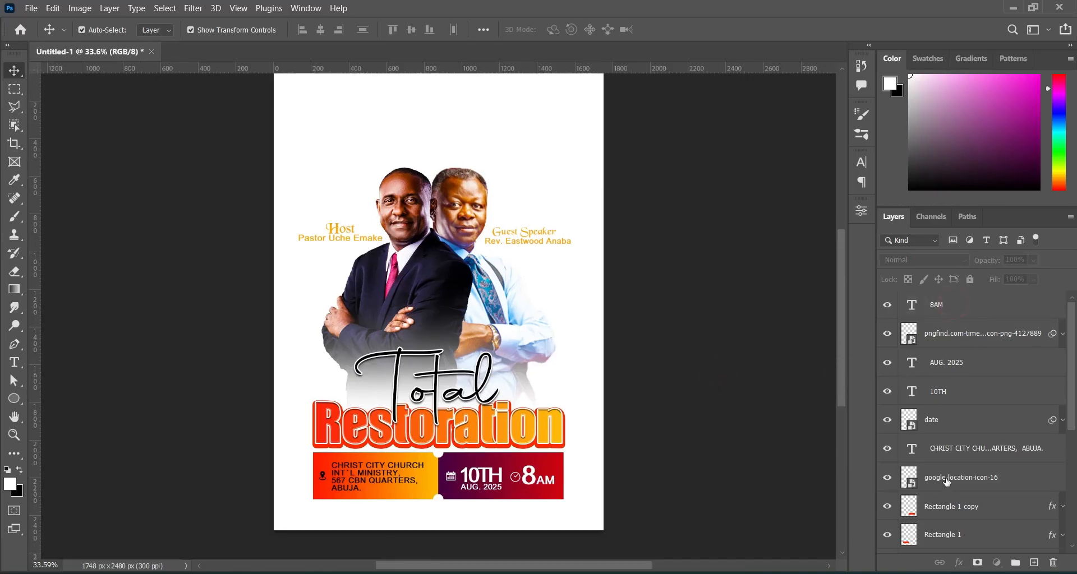
left_click(946, 536, "shift")
key("Down")
key("Down")
key("Down")
key("Down")
key("Down")
key("Down")
key("Down")
key("Down")
key("Down")
key("Down")
key("Down")
key("Down")
key("Down")
key("Down")
key("Down")
key("Down")
key("Down")
key("Down")
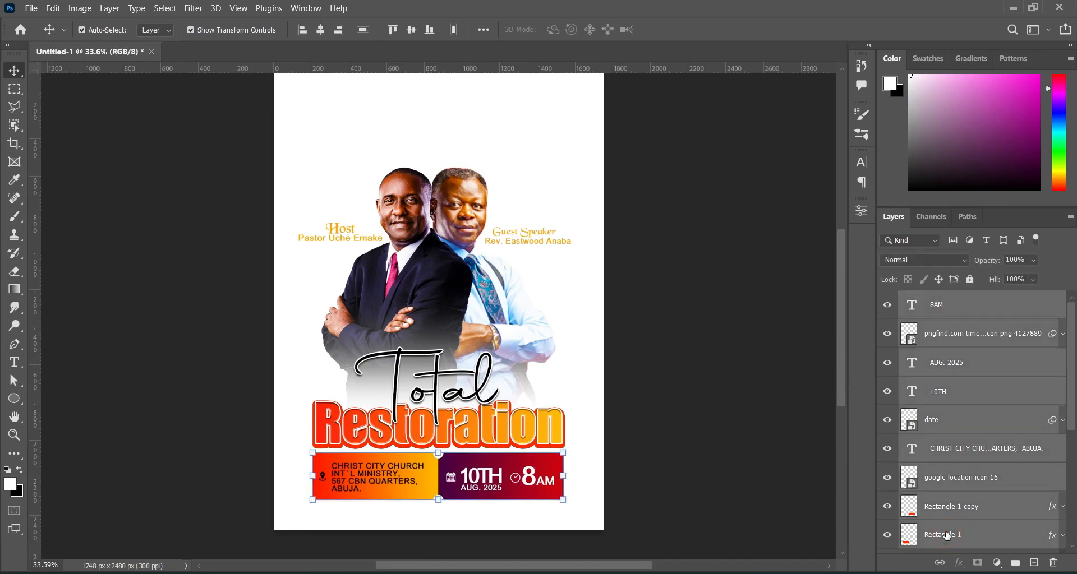
key("ctrl+g")
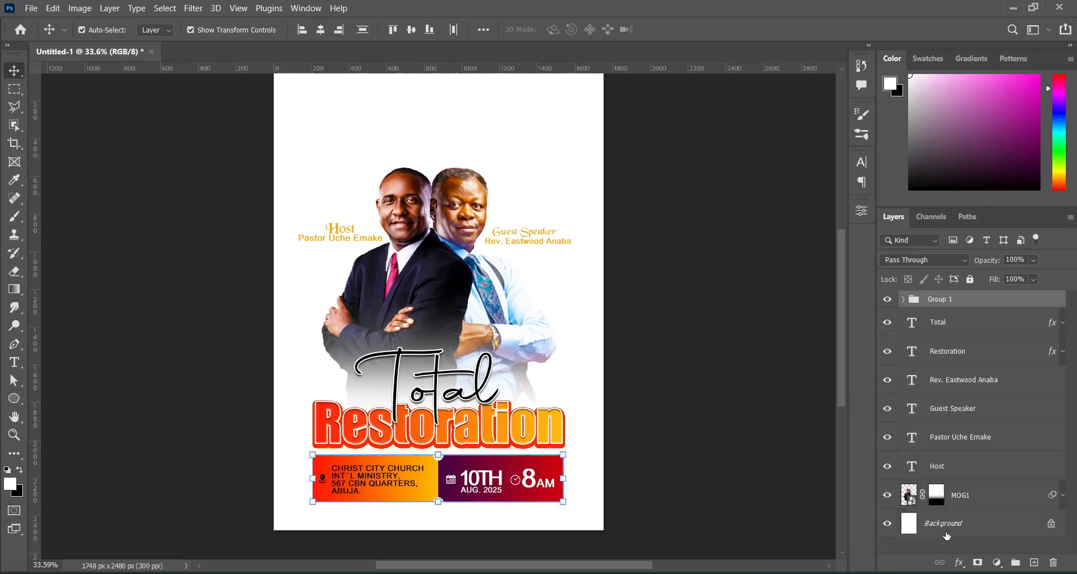
Group the MOG1 portrait photo with the pastor name texts.
left_click(705, 302)
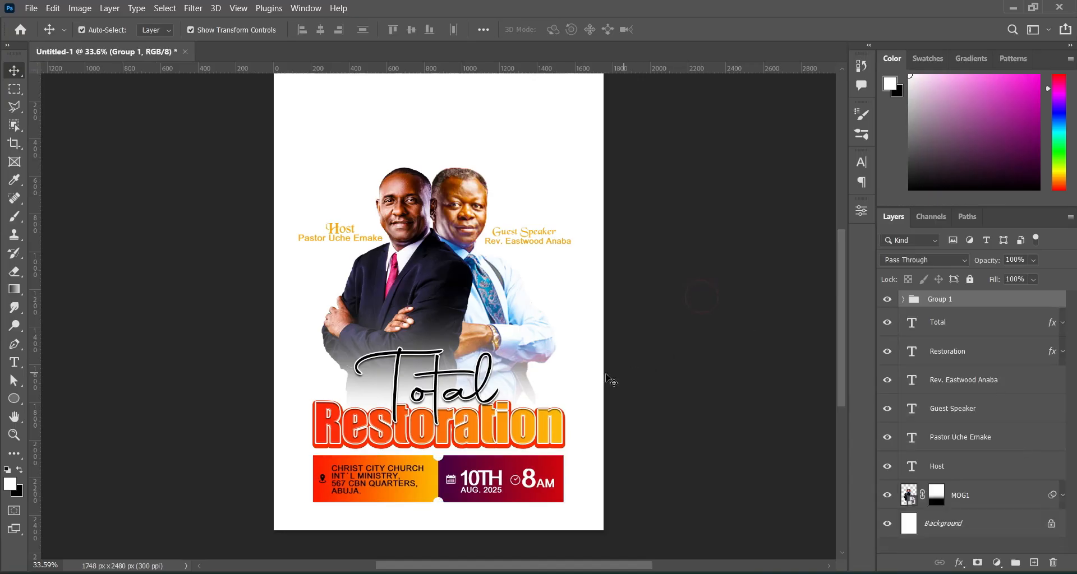
scroll(533, 334, "up", 3)
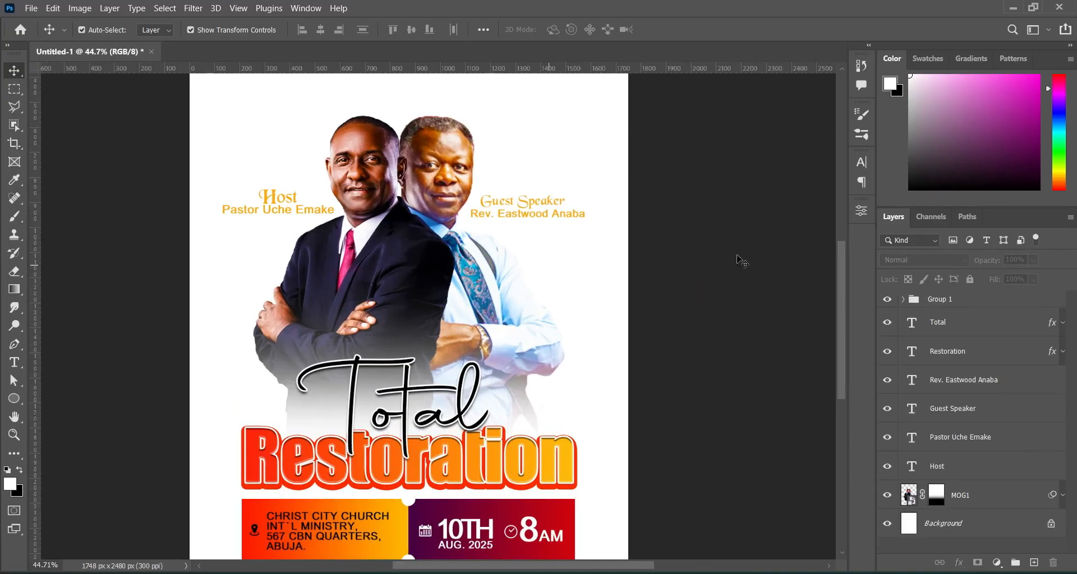
left_click(971, 496)
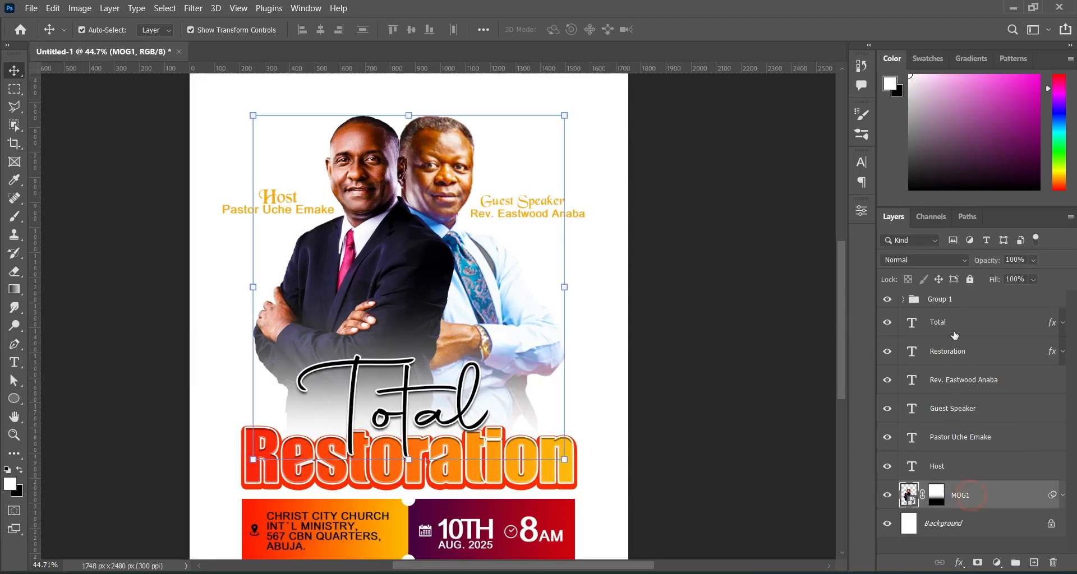
left_click(952, 380, "shift")
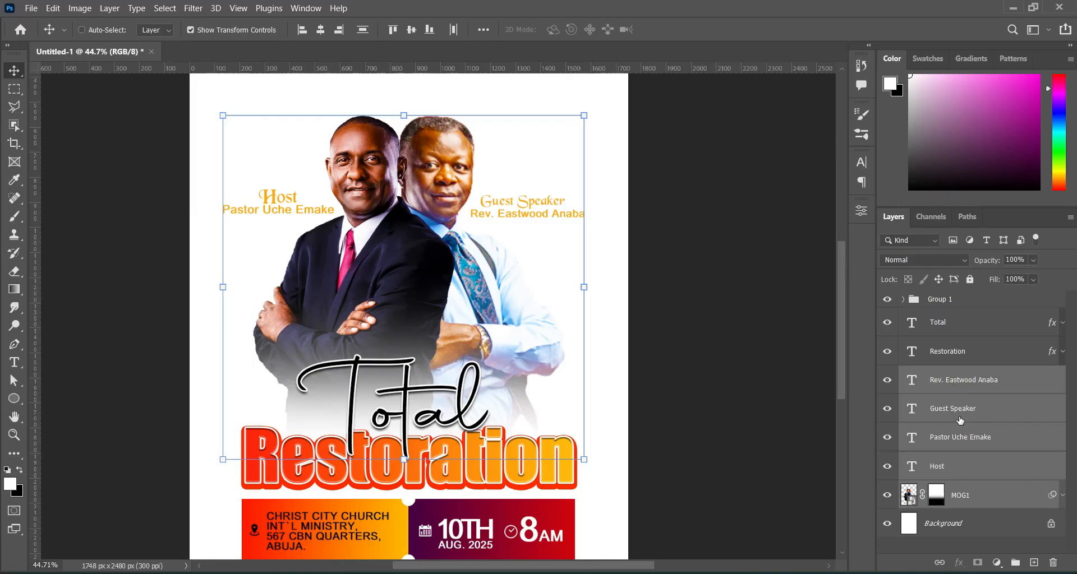
key("ctrl+g")
Group the Total and Restoration title layers together.
left_click(951, 352)
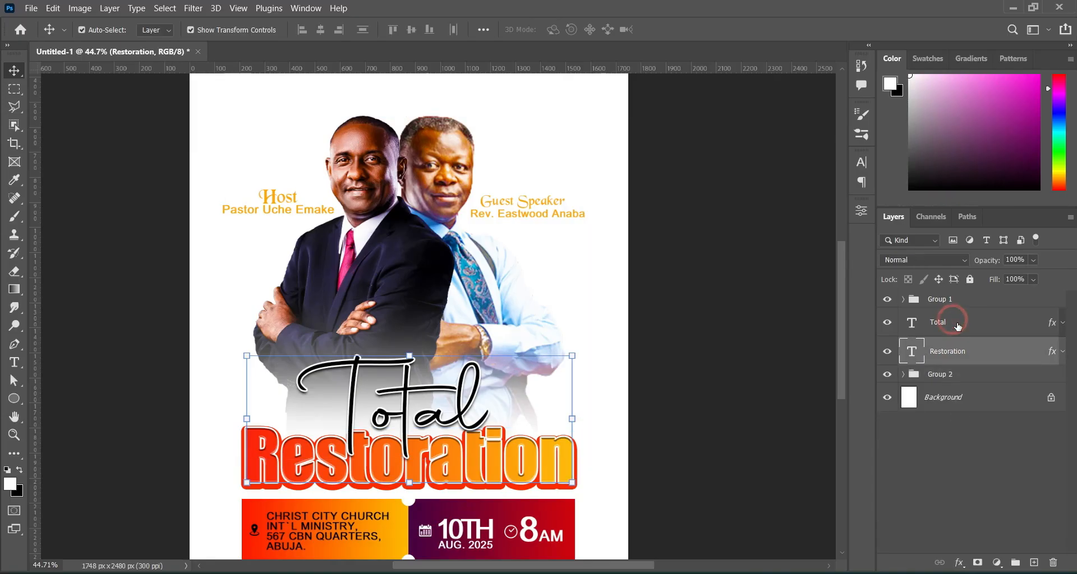
left_click(953, 322, "shift")
left_click(1015, 563)
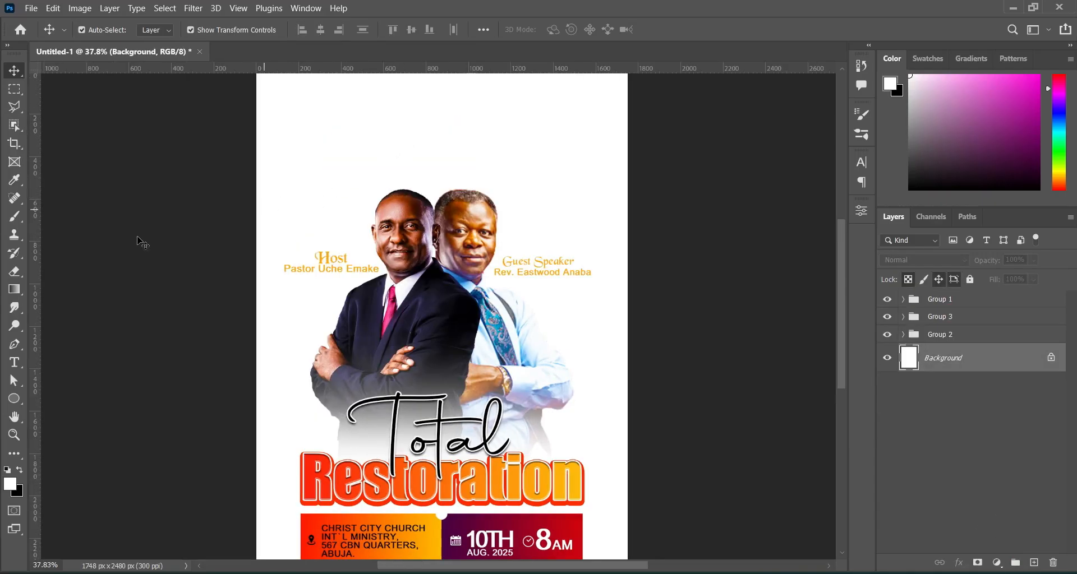
Paste PRESENT: from the flyer notes into a new text box above the portraits.
left_click(14, 362)
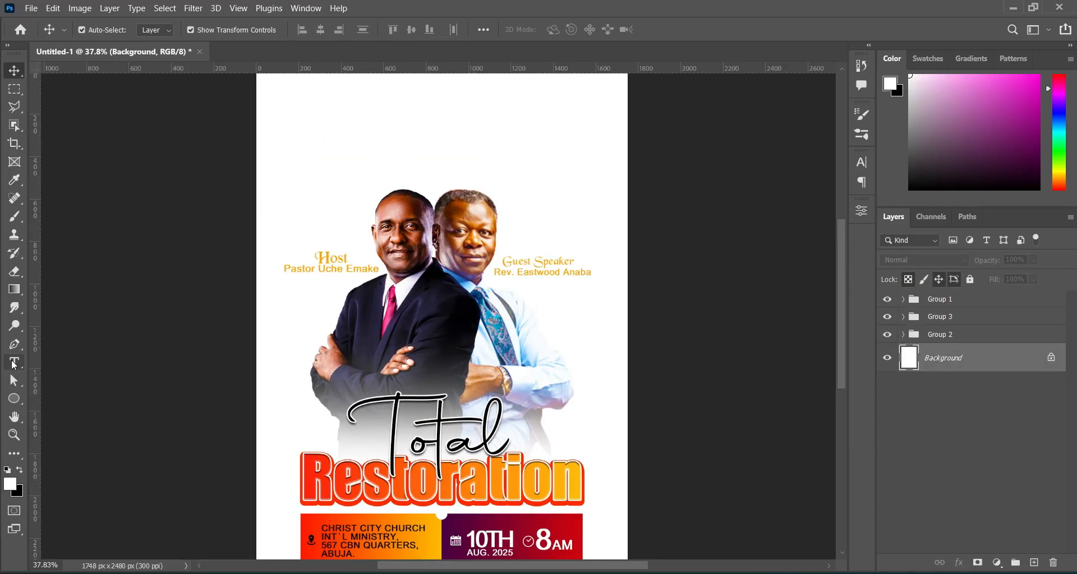
left_click(375, 168)
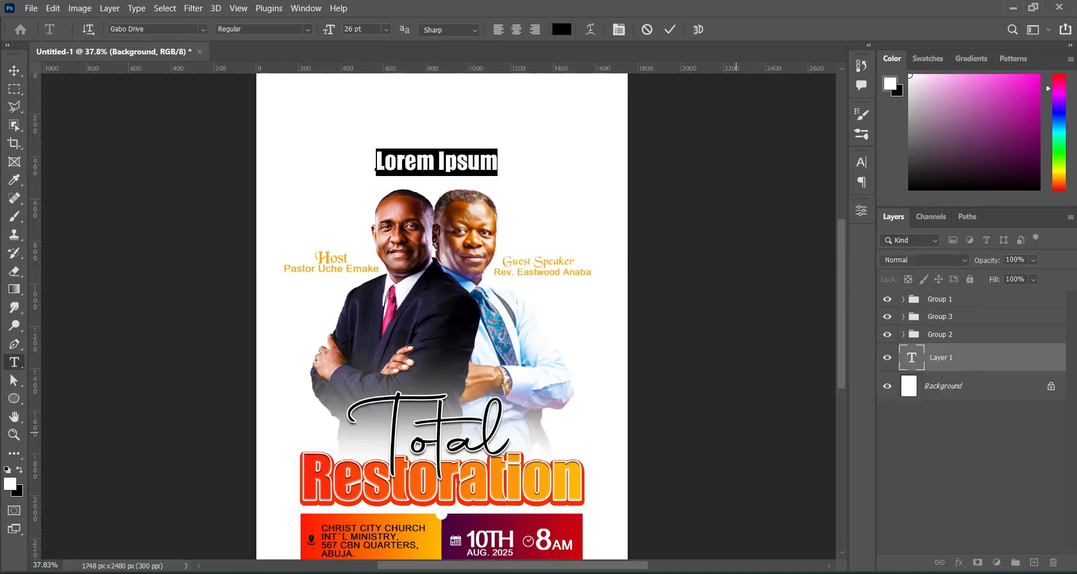
key("alt+Tab")
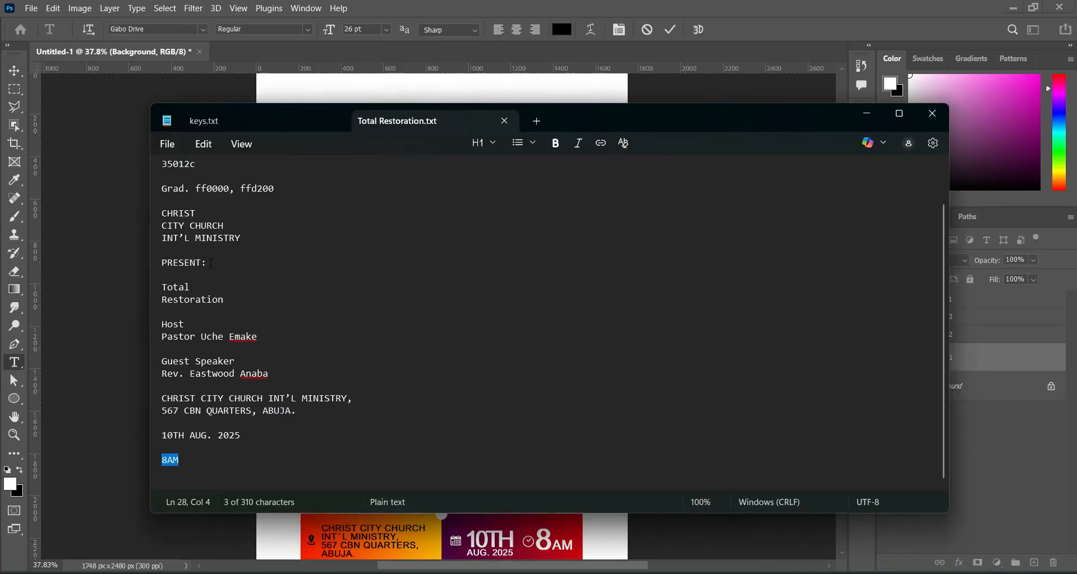
double_click(212, 264)
key("ctrl+c")
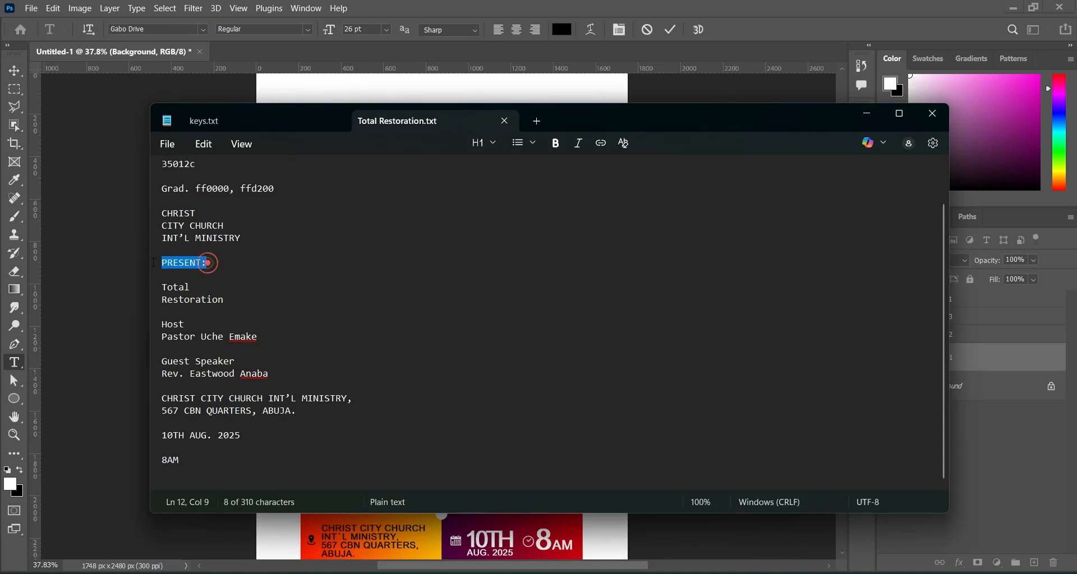
left_click(866, 114)
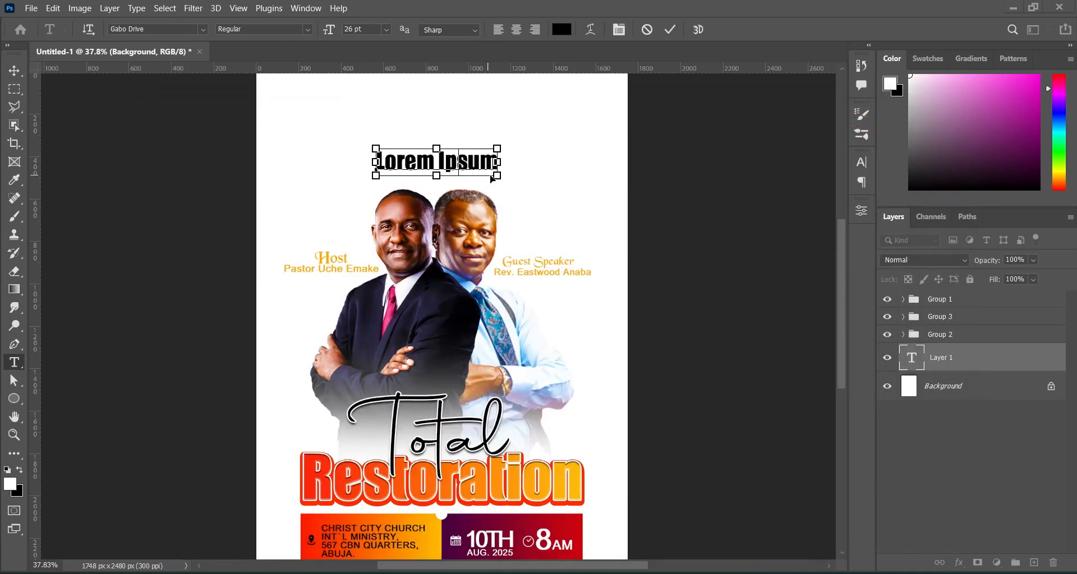
key("ctrl+v")
left_click(669, 30)
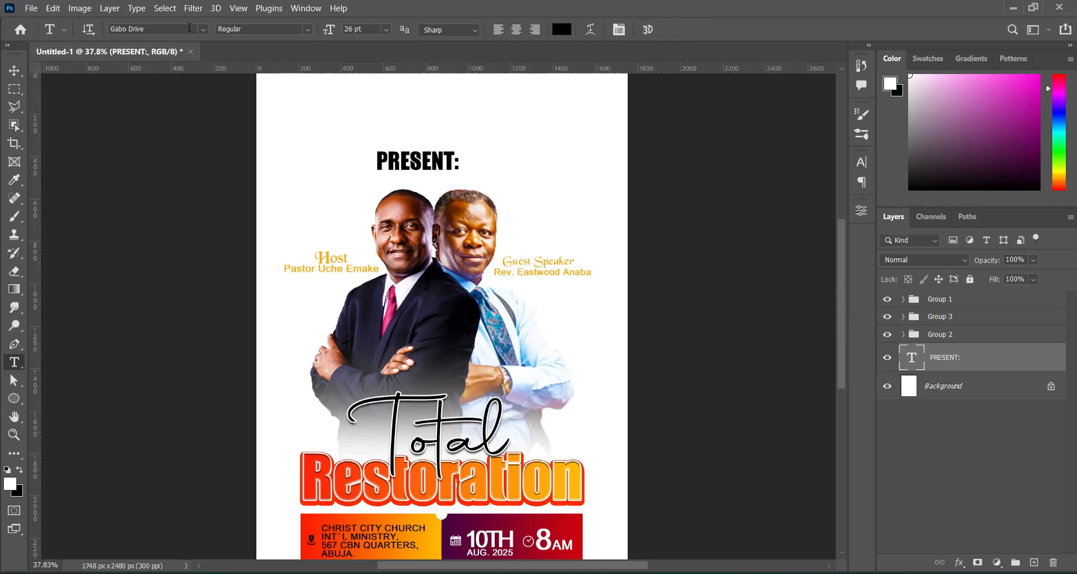
left_click(204, 30)
Set PRESENT: in Dixon Bold and scale it down to about 39%.
left_click(174, 76)
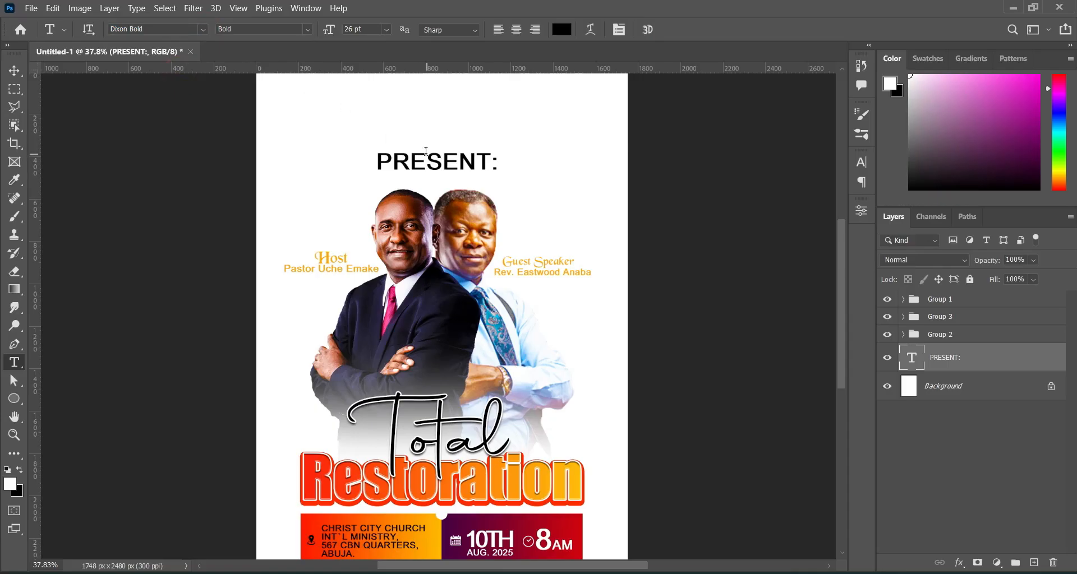
key("v")
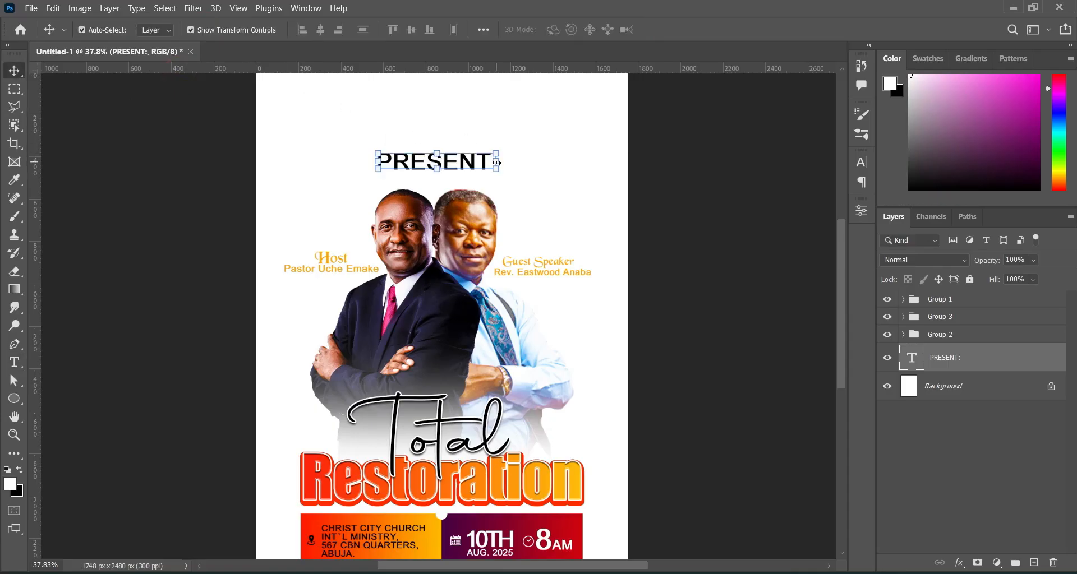
key("ctrl+t")
left_click_drag(492, 161, 467, 165)
left_click(695, 30)
Set the PRESENT: letter tracking to 660.
left_click(862, 162)
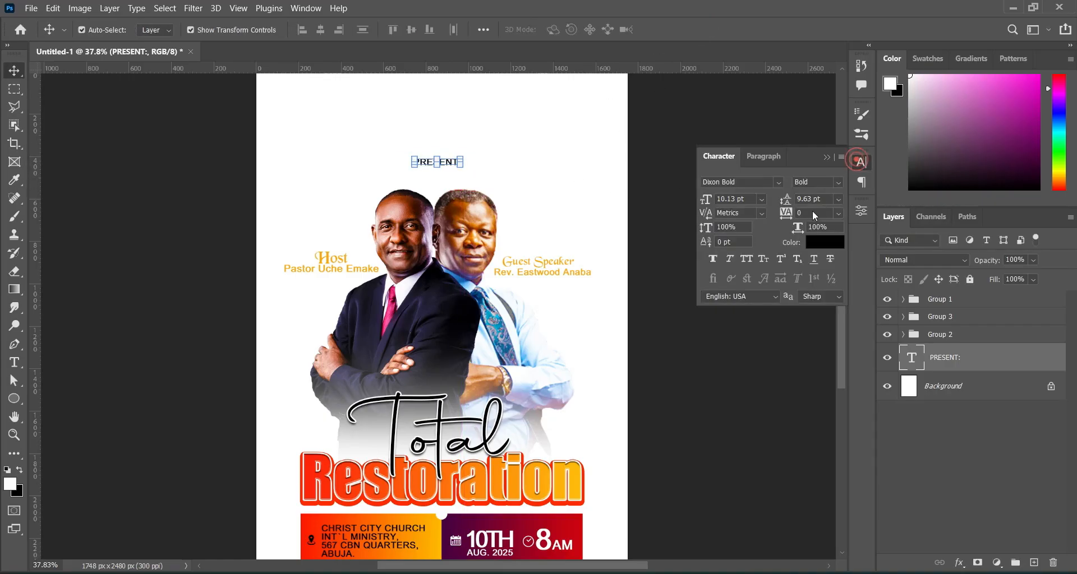
left_click_drag(785, 213, 805, 224)
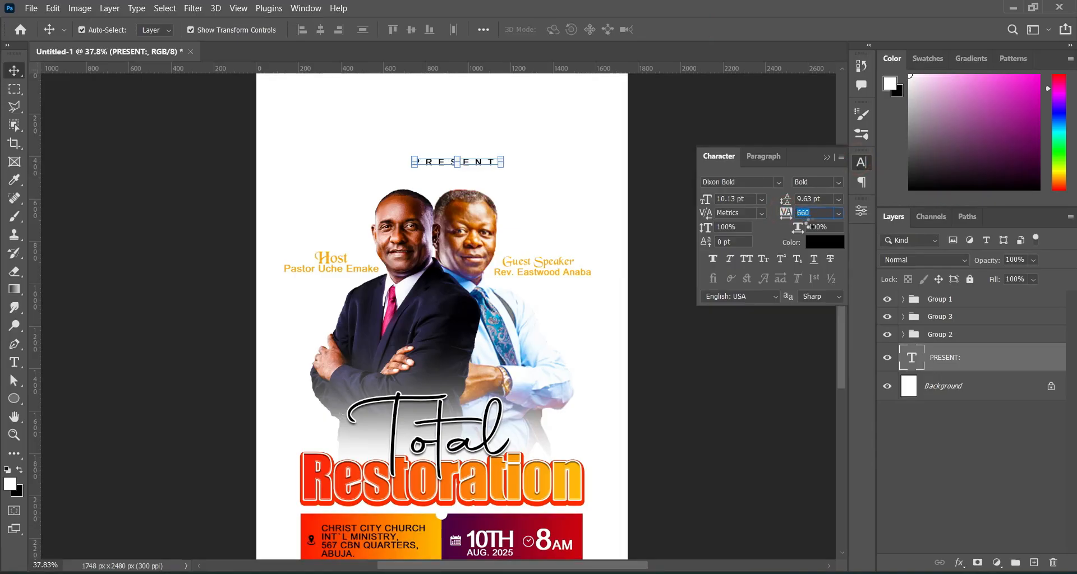
left_click(827, 157)
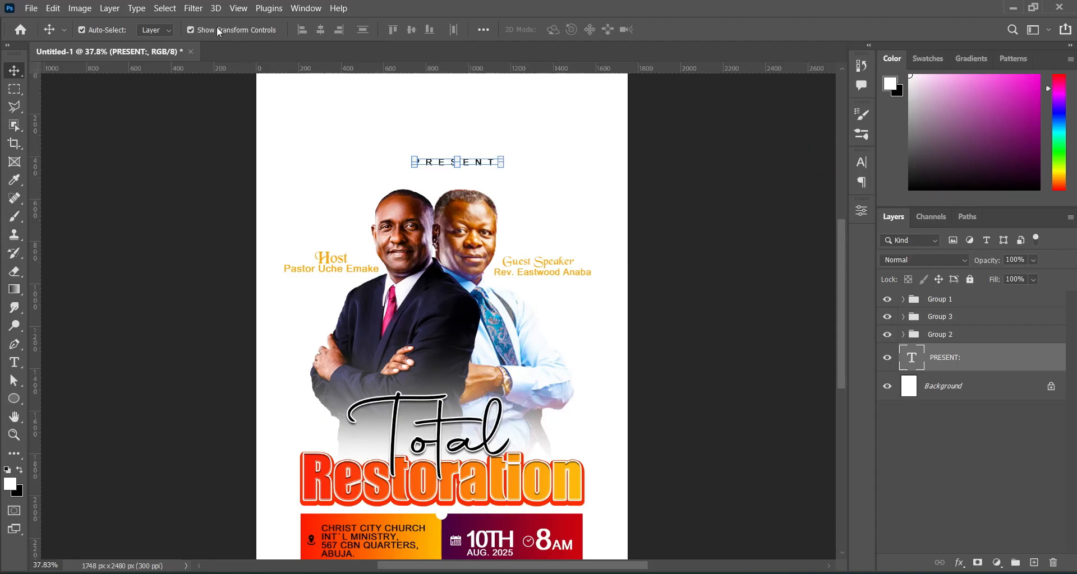
Centre PRESENT: horizontally on the canvas and move it down slightly.
left_click(163, 7)
left_click(159, 22)
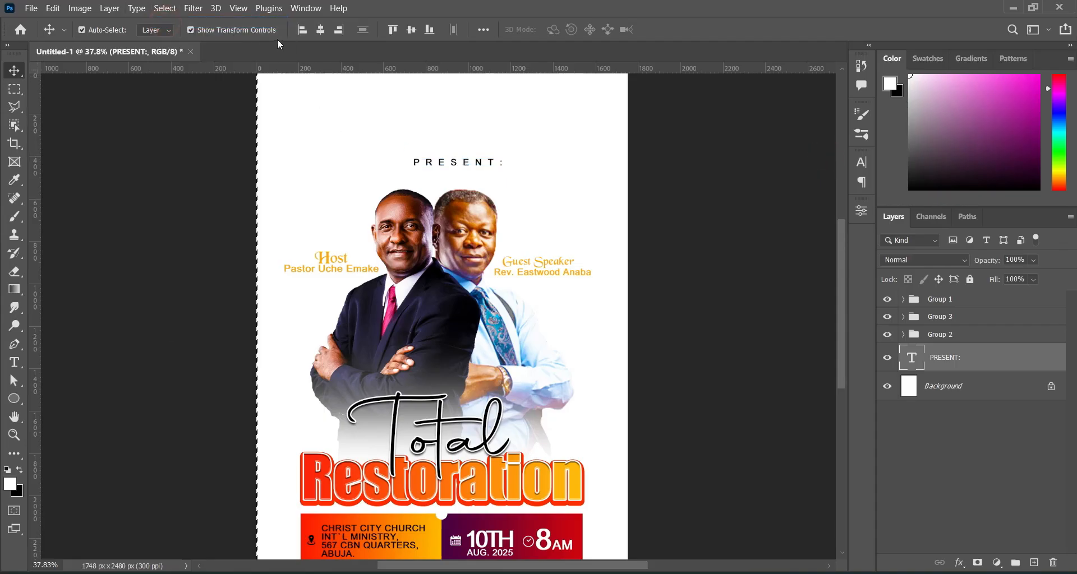
left_click(320, 31)
left_click(165, 8)
left_click(175, 35)
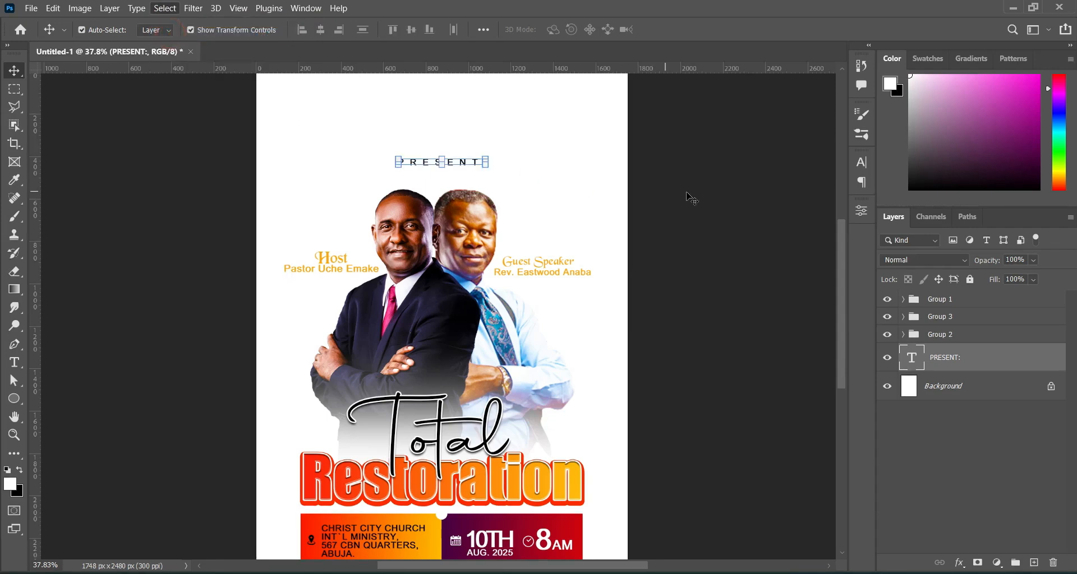
left_click_drag(465, 165, 466, 175)
left_click(660, 183)
left_click_drag(841, 254, 838, 244)
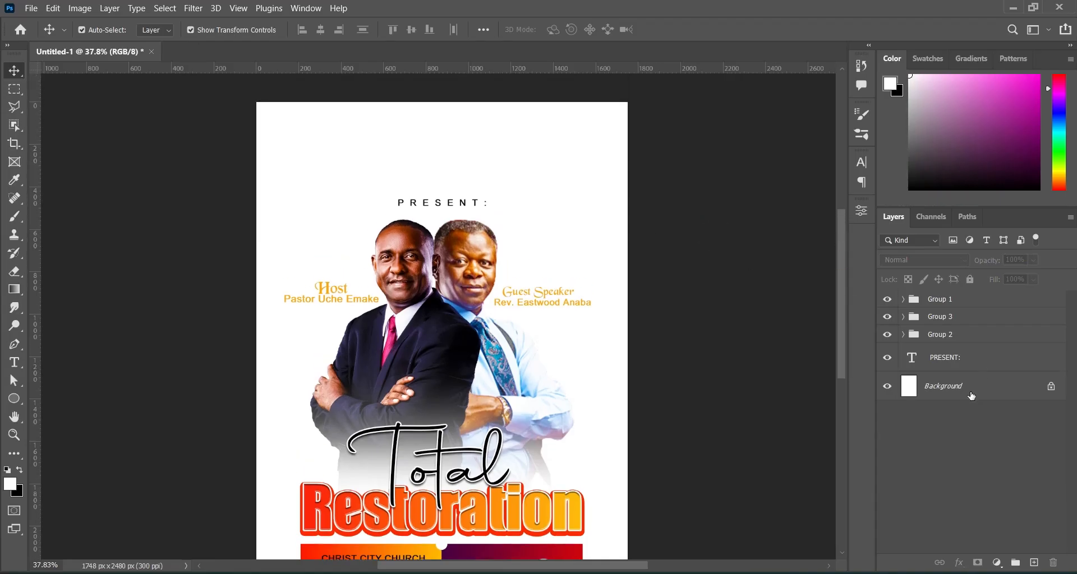
Move the PRESENT: layer between Group 3 and Group 2 and wrap it in Group 4.
left_click_drag(952, 362, 955, 329)
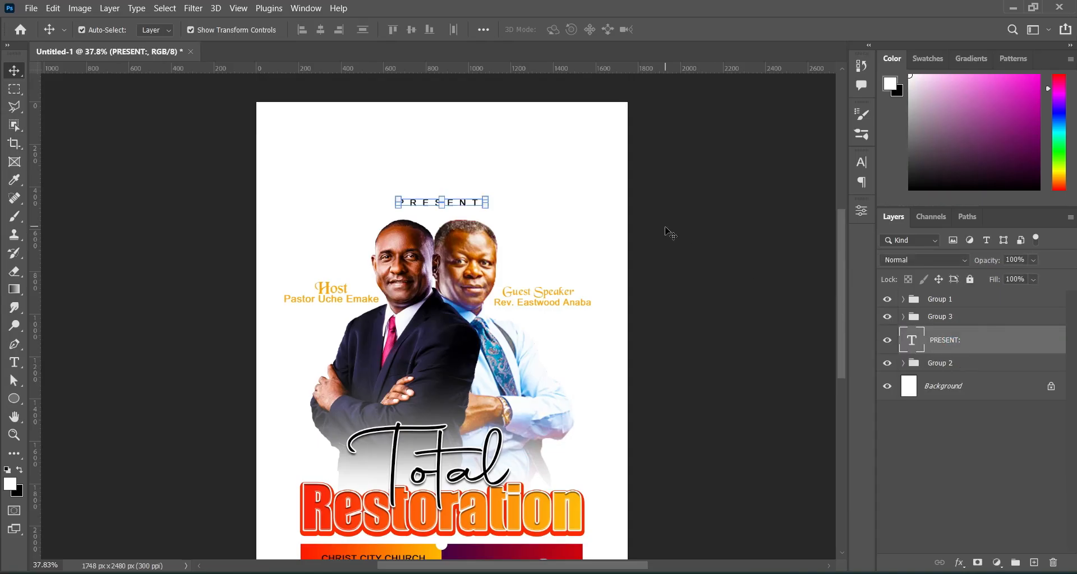
key("Up")
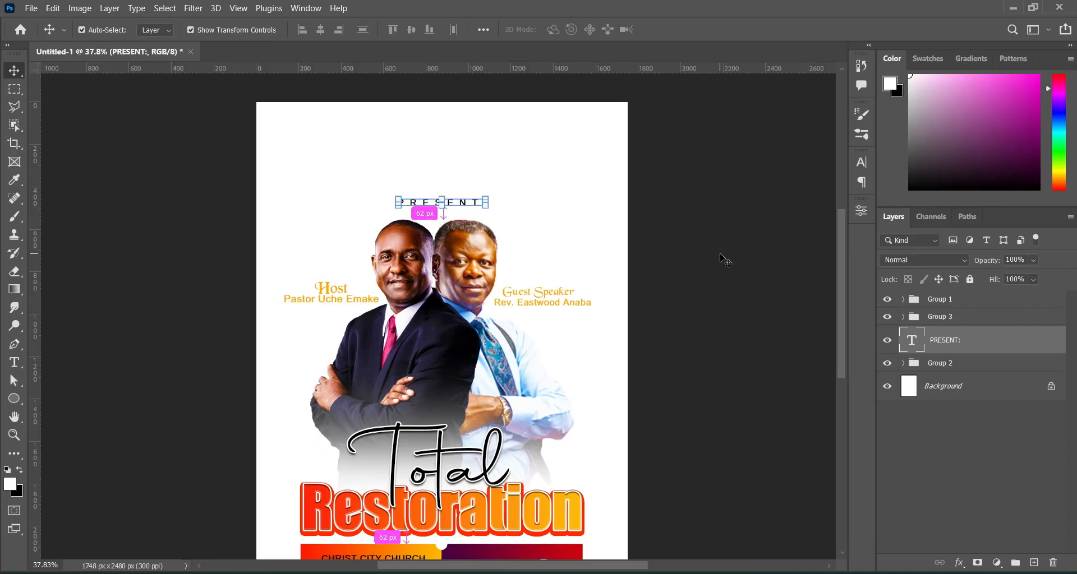
key("ctrl+g")
left_click(903, 336)
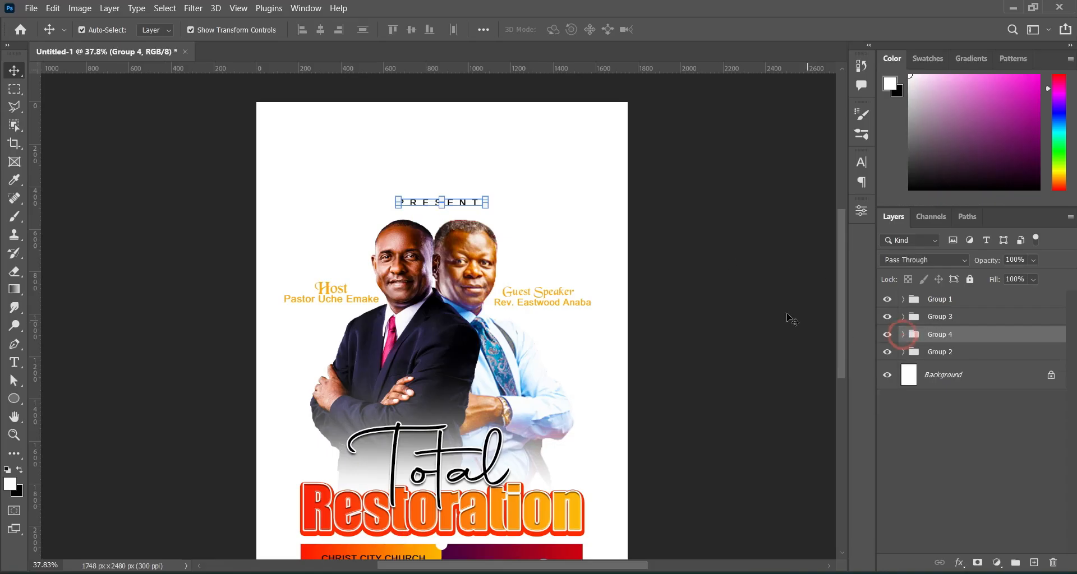
left_click(778, 309)
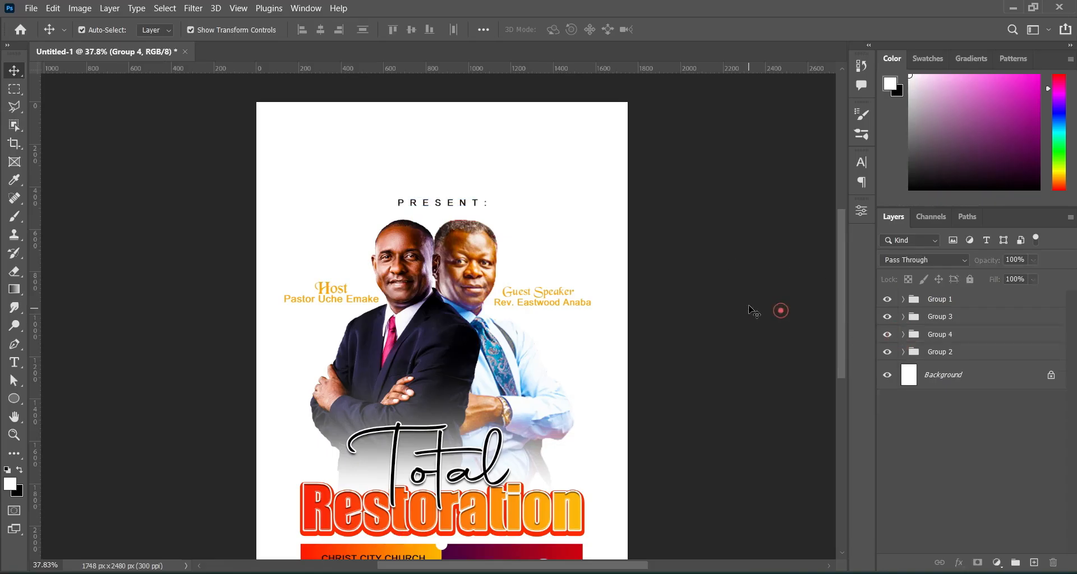
left_click(953, 377)
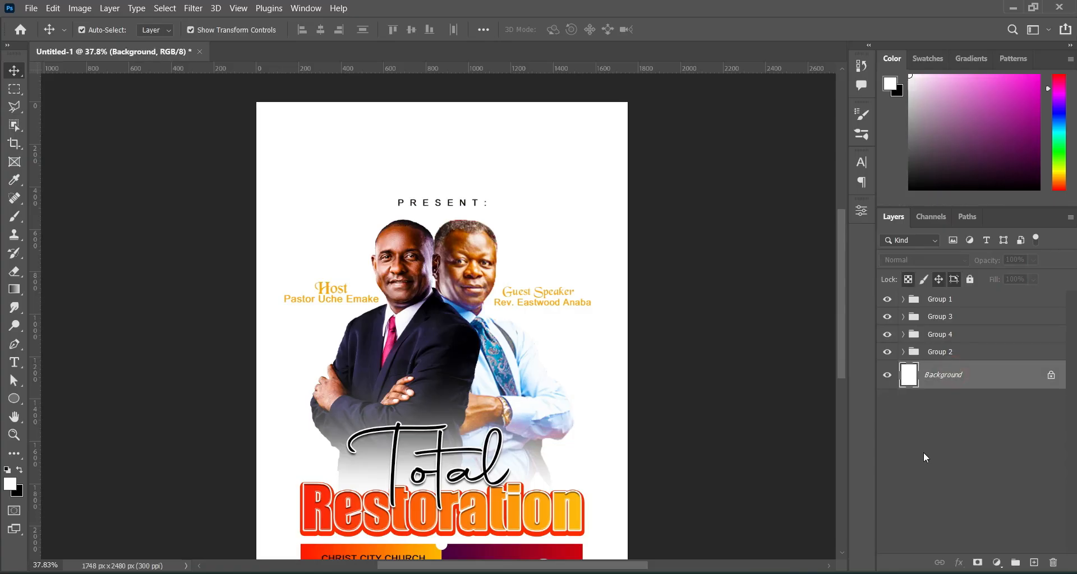
Copy 12002c from the Notepad flyer notes and minimize Notepad back to Photoshop.
key("alt+Tab")
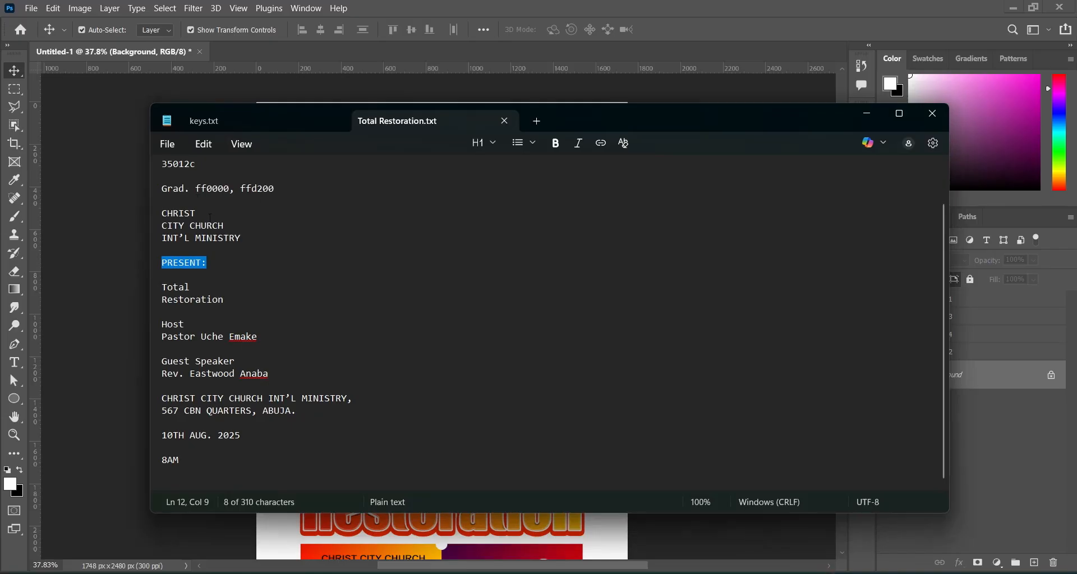
scroll(171, 177, "up", 2)
left_click_drag(163, 197, 197, 201)
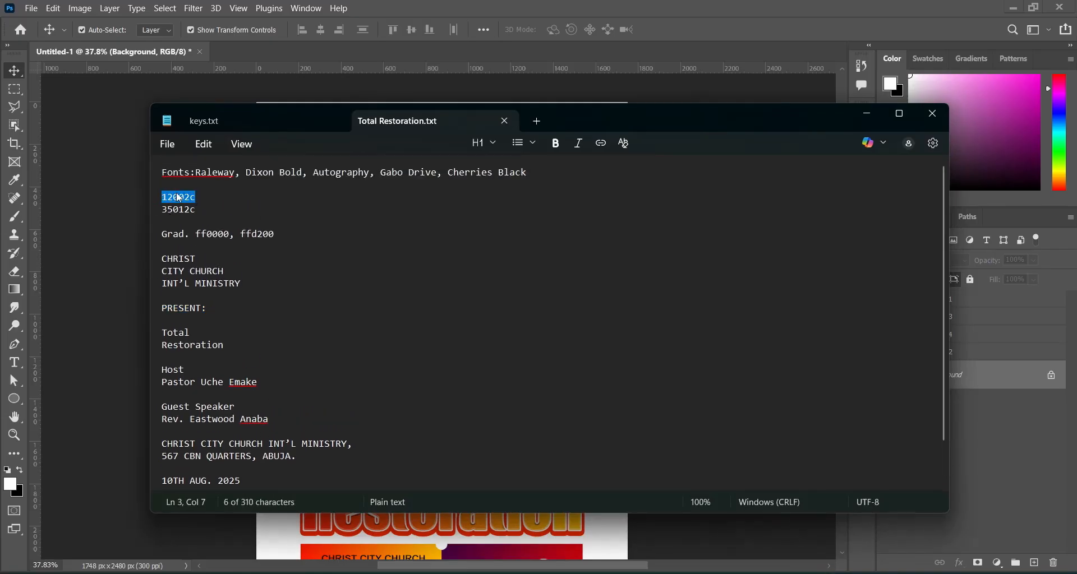
right_click(179, 198)
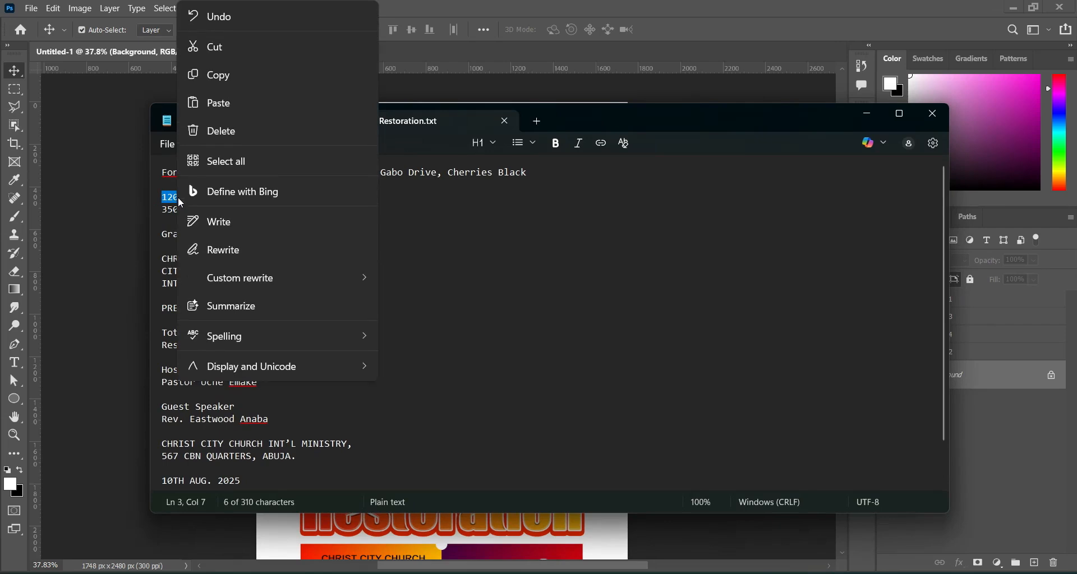
left_click(231, 76)
left_click(866, 119)
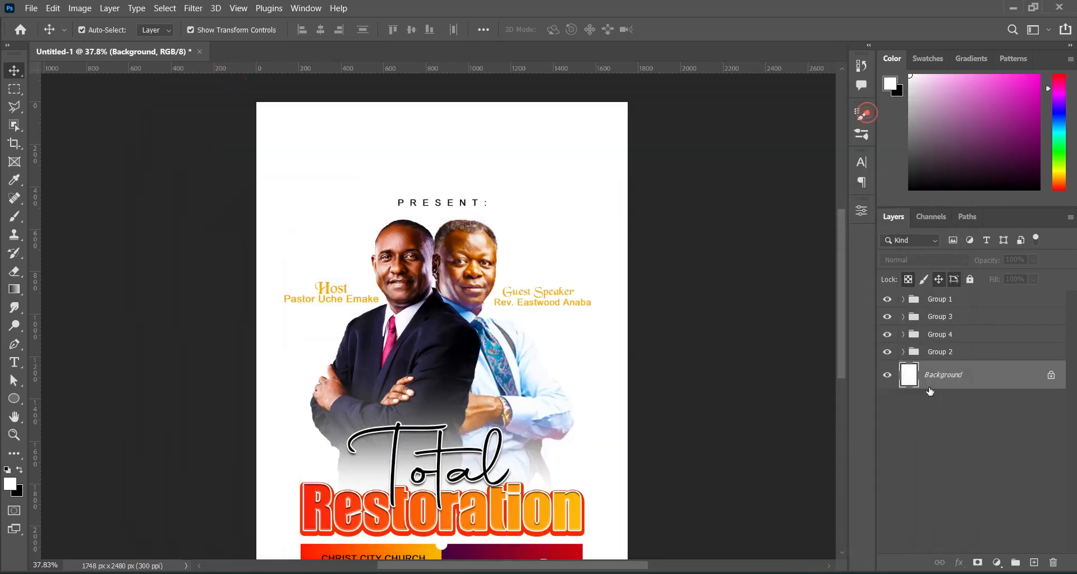
left_click(997, 563)
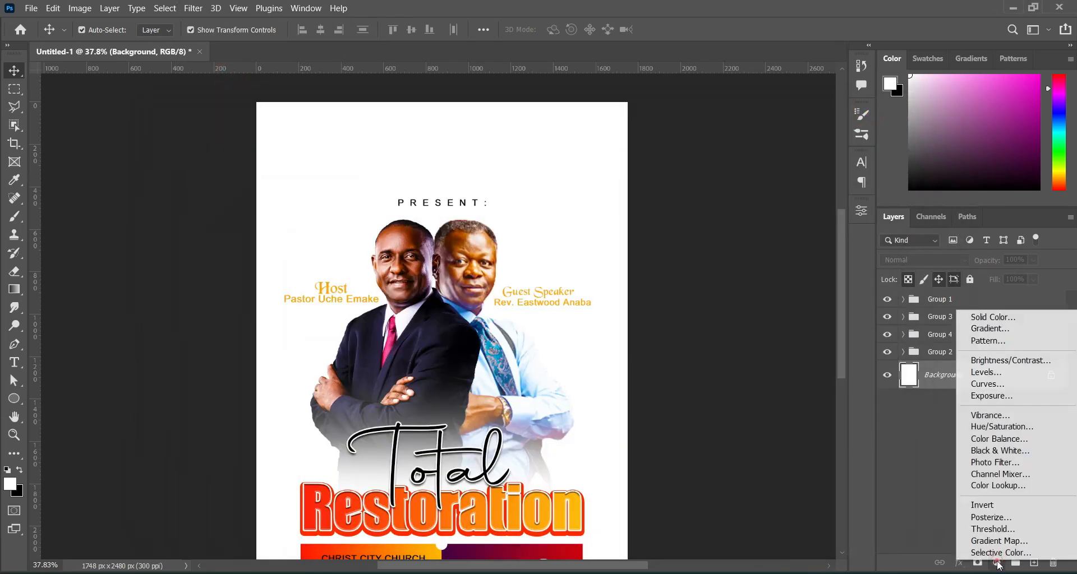
Add a Solid Color fill layer with hex 12002c.
left_click(1001, 322)
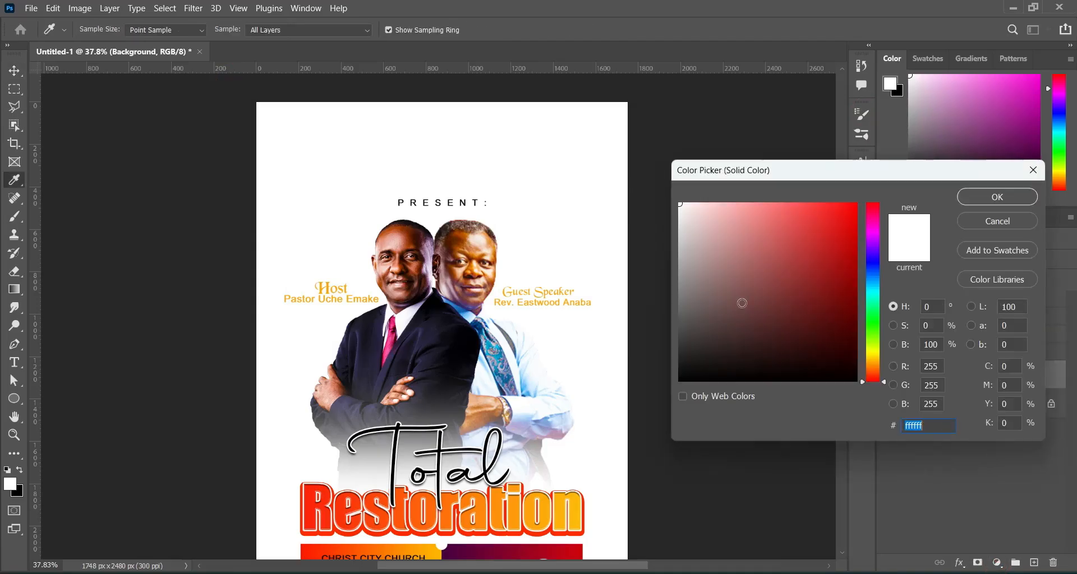
type("12002c")
left_click(1029, 200)
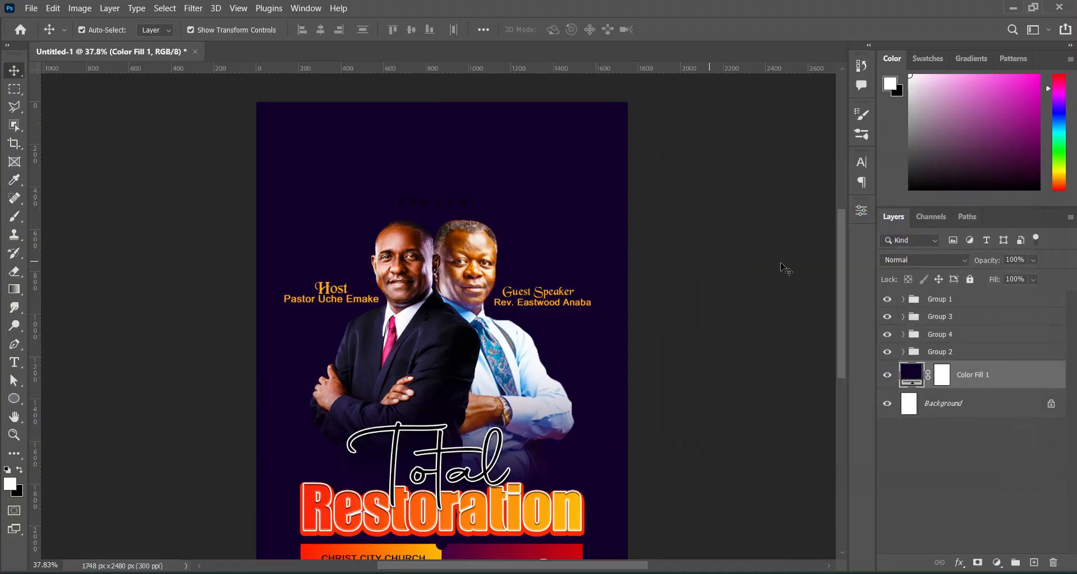
left_click(735, 263)
scroll(840, 294, "down", 2)
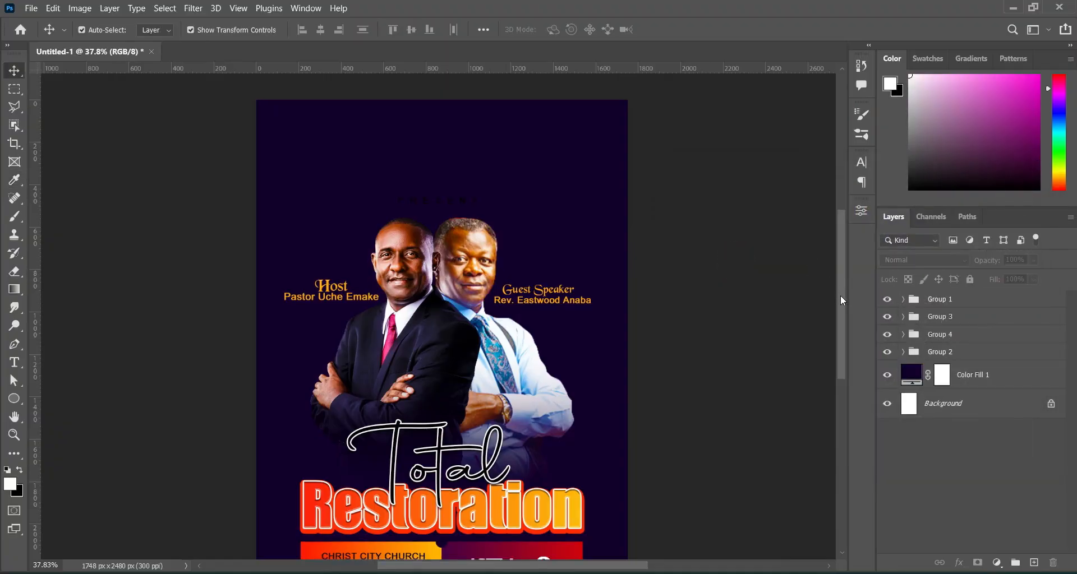
Change the Guest Speaker and Host text colour to white.
left_click(565, 254)
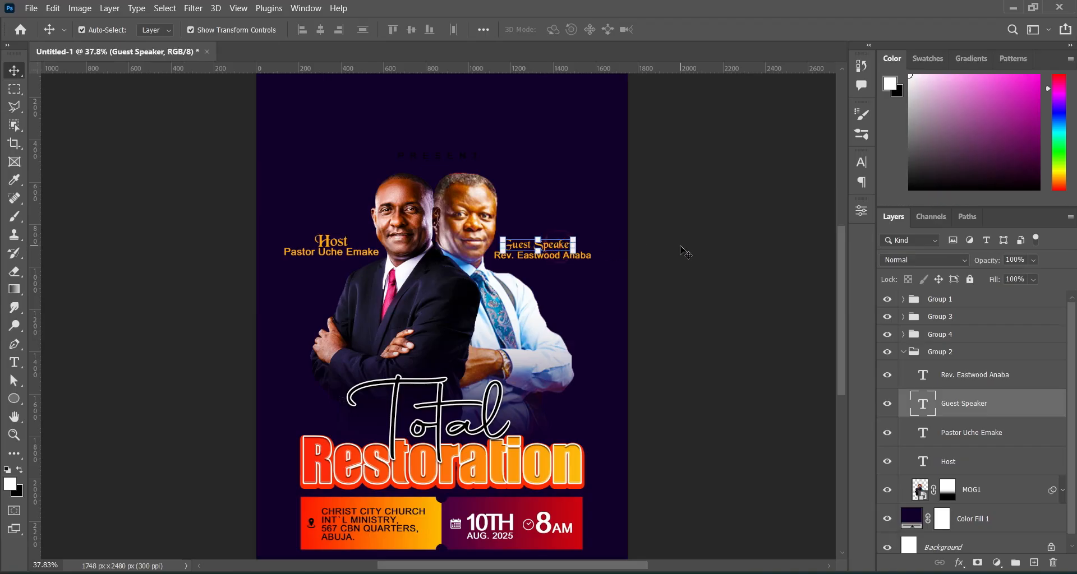
key("t")
left_click(561, 29)
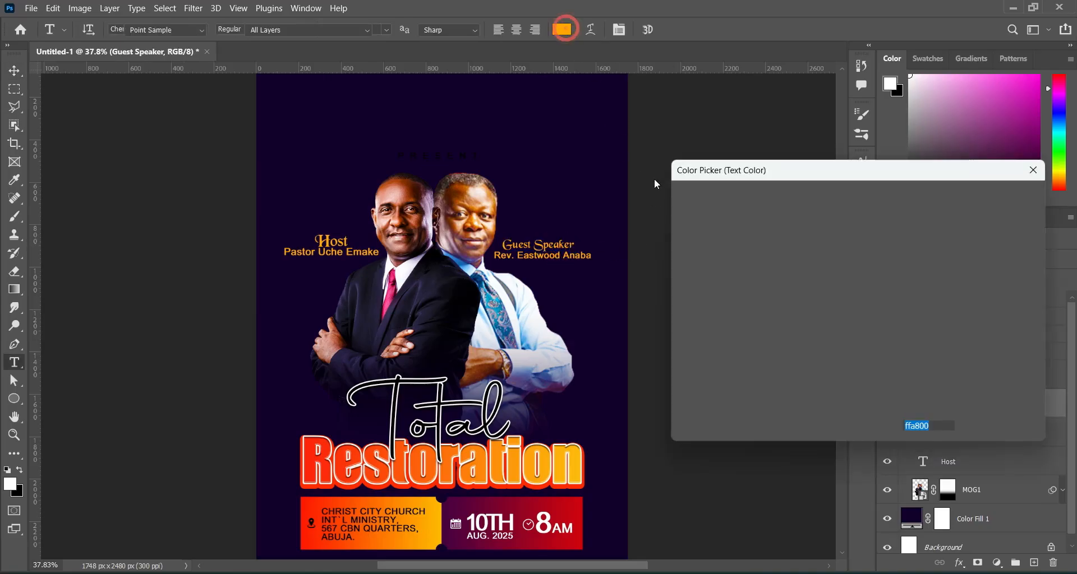
left_click_drag(698, 219, 679, 203)
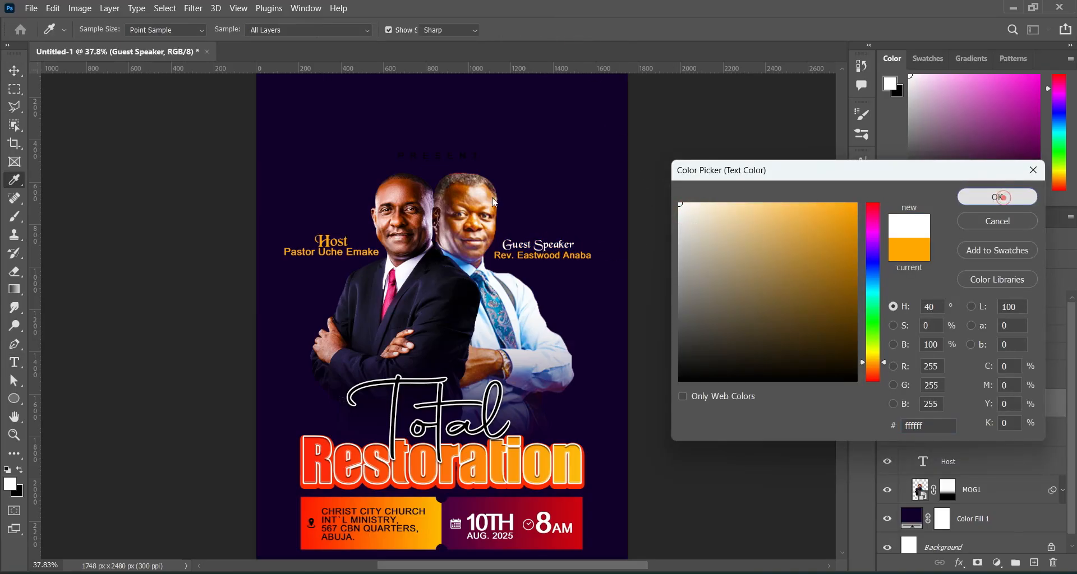
left_click(979, 202)
left_click(334, 245)
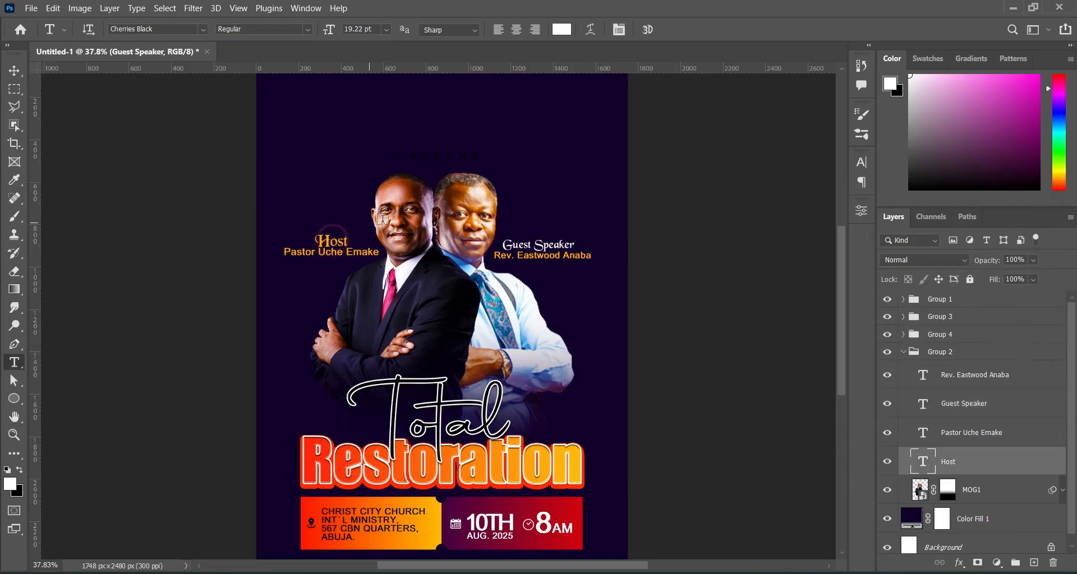
left_click(561, 30)
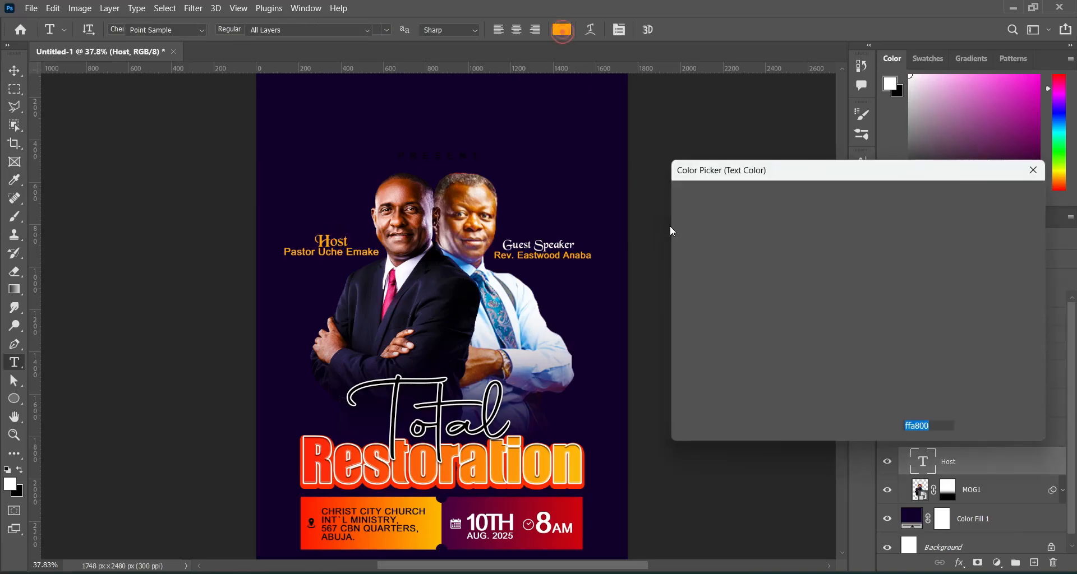
left_click_drag(710, 218, 679, 203)
left_click(999, 199)
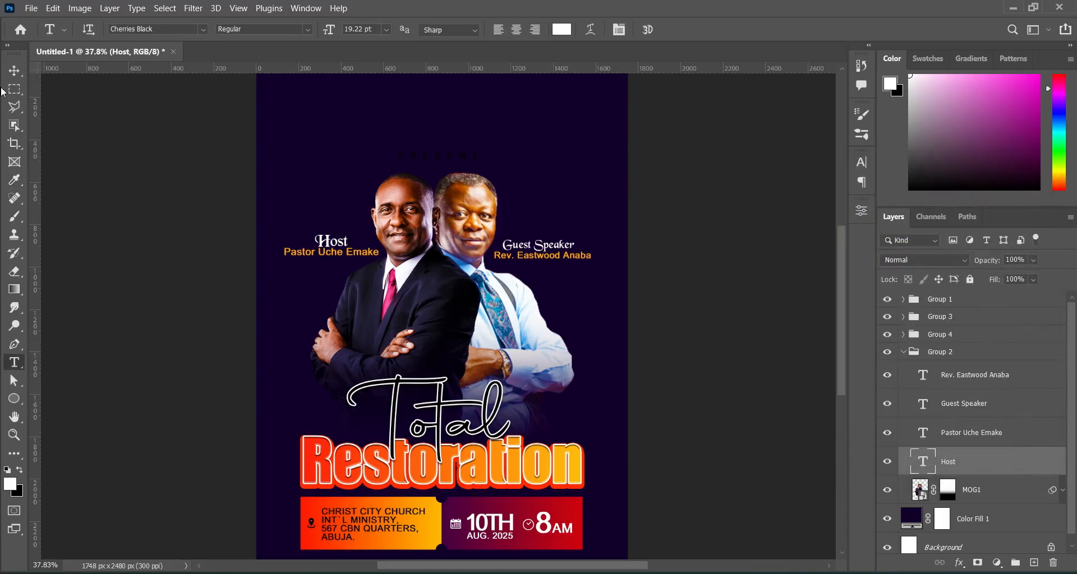
left_click(15, 71)
left_click(679, 223)
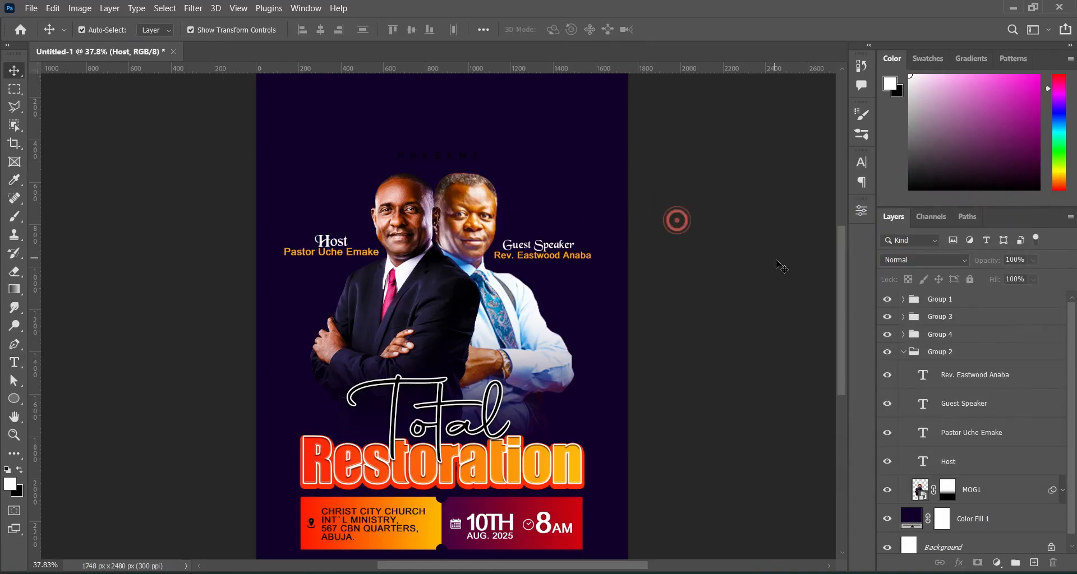
Place the dark purple texture as Layer 1 and move it to the flyer's top.
left_click(904, 354)
left_click(604, 397)
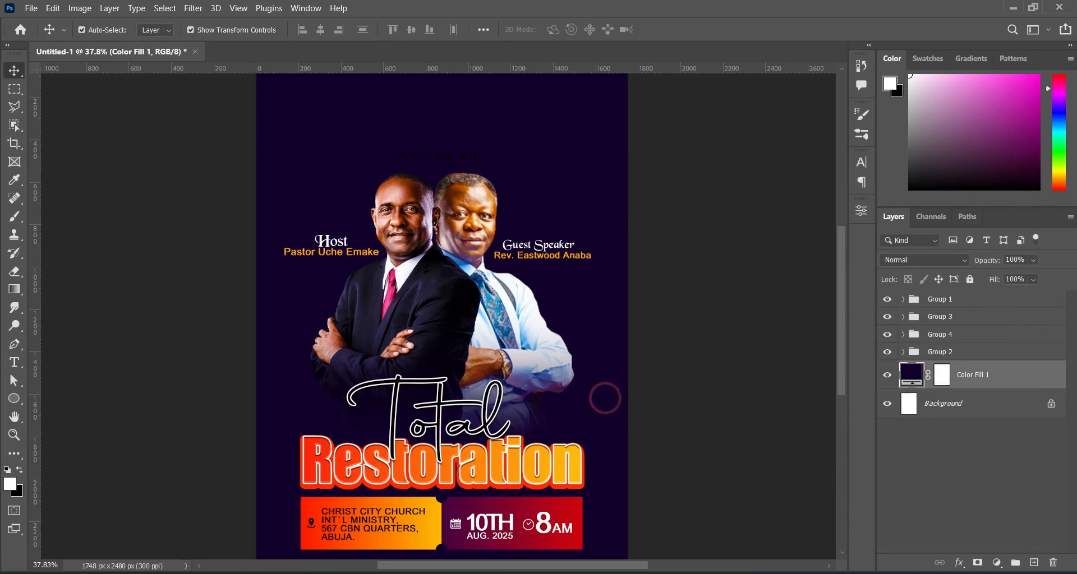
key("alt+Tab")
left_click(807, 368)
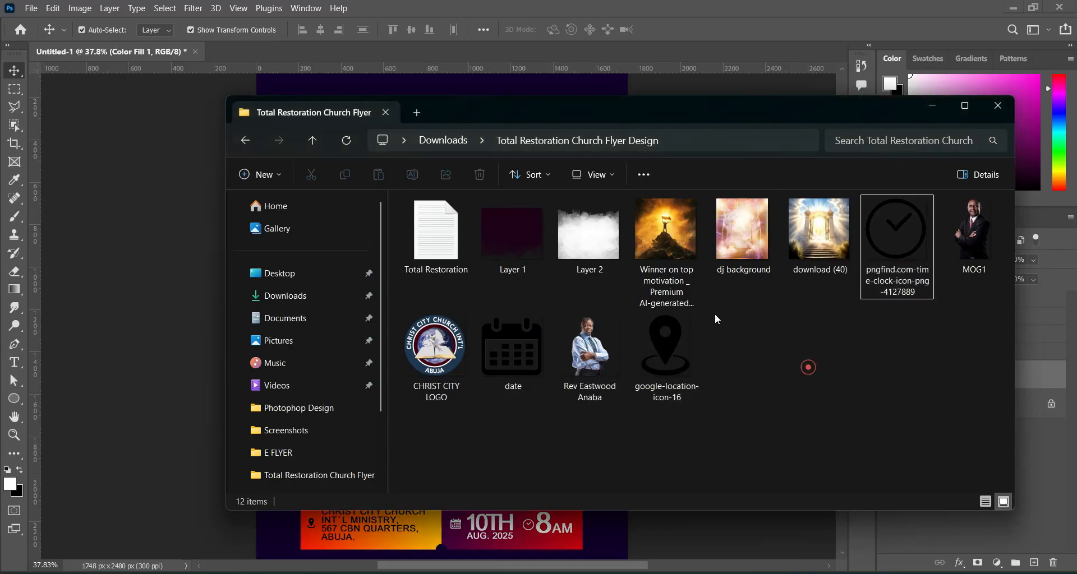
left_click_drag(537, 242, 168, 238)
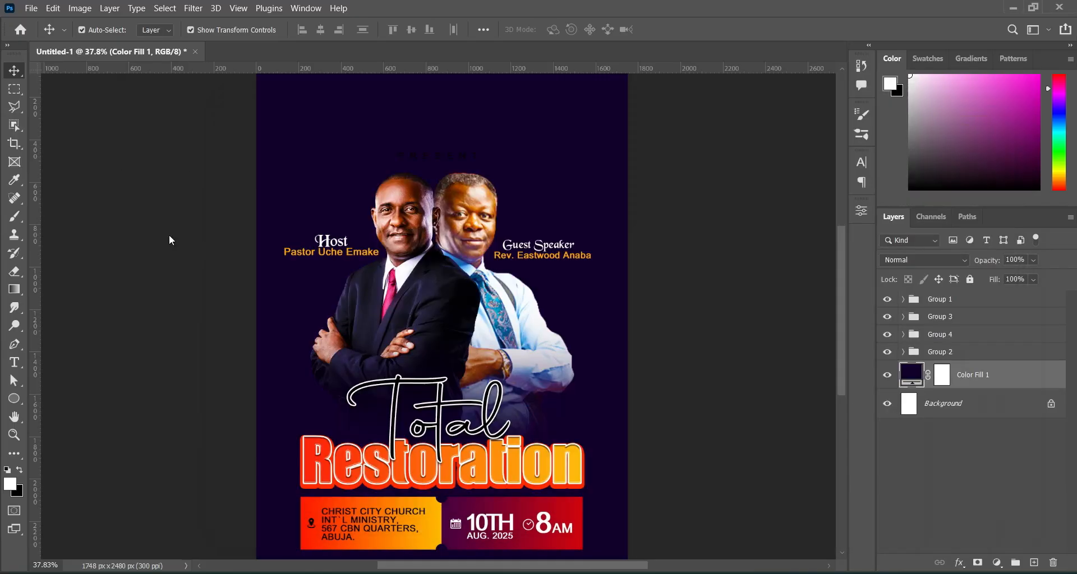
left_click_drag(519, 183, 519, 85)
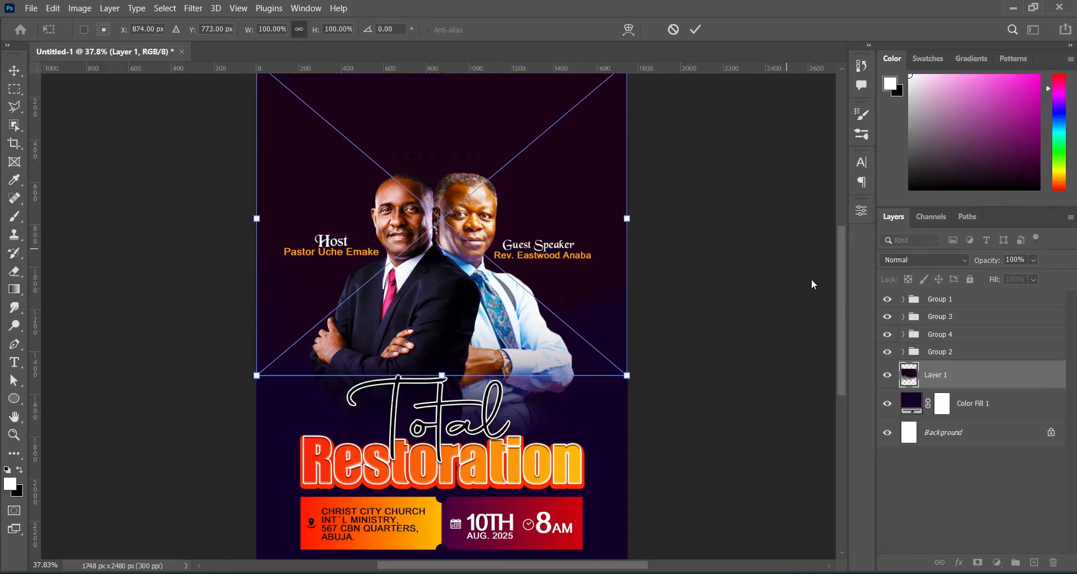
scroll(842, 311, "up", 3)
left_click_drag(563, 209, 563, 201)
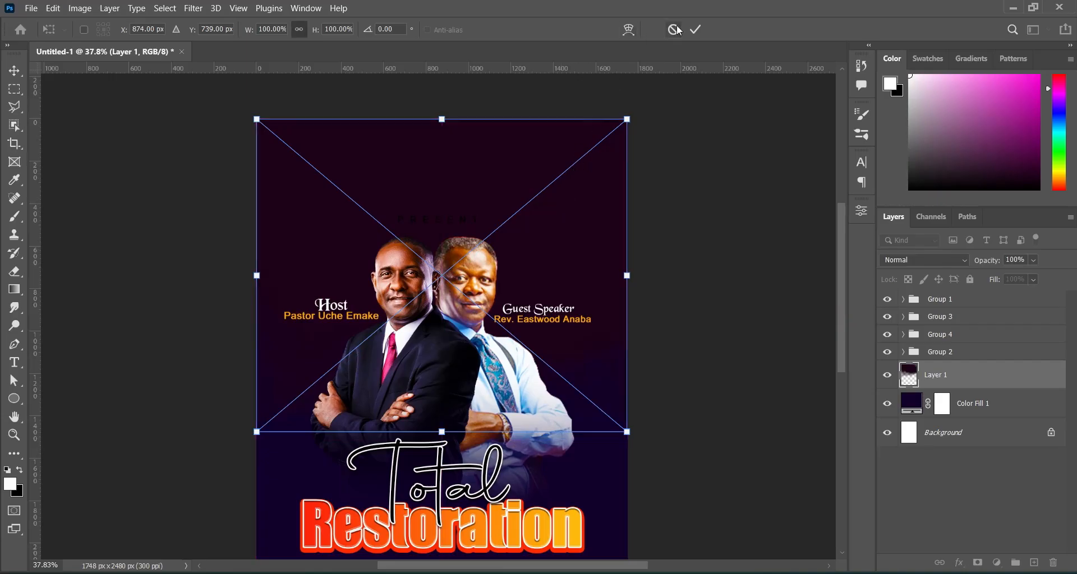
left_click(695, 29)
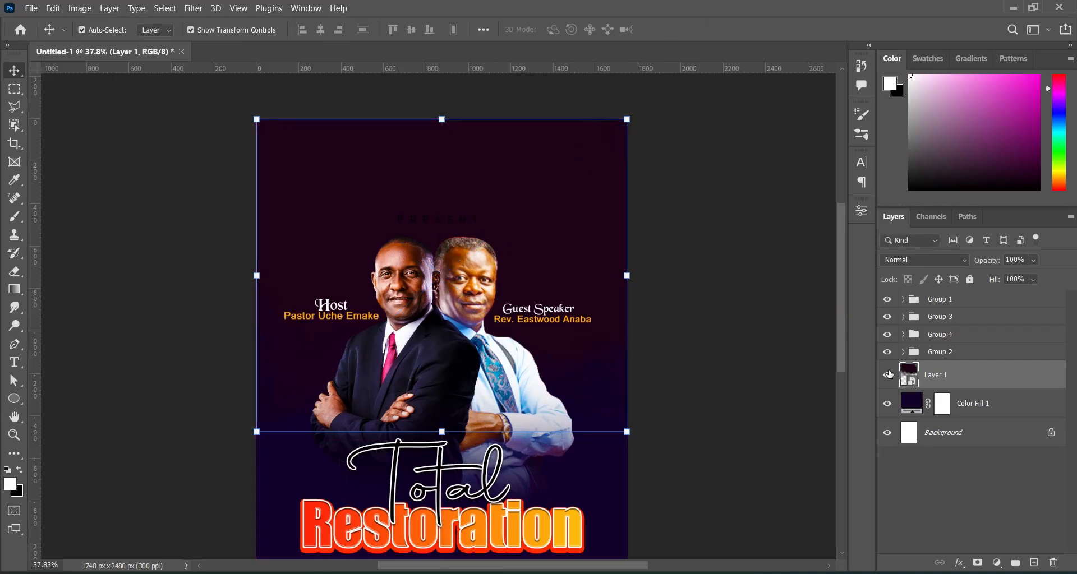
scroll(844, 346, "down", 3)
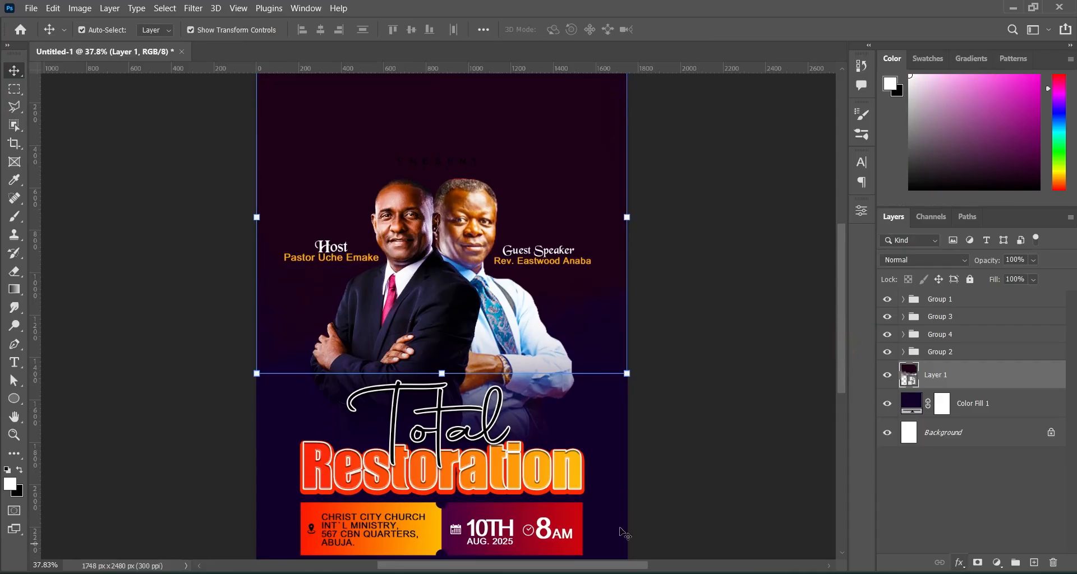
Place the white cloud texture as Layer 2 and move it down over the lower half.
key("alt+Tab")
left_click_drag(586, 236, 392, 314)
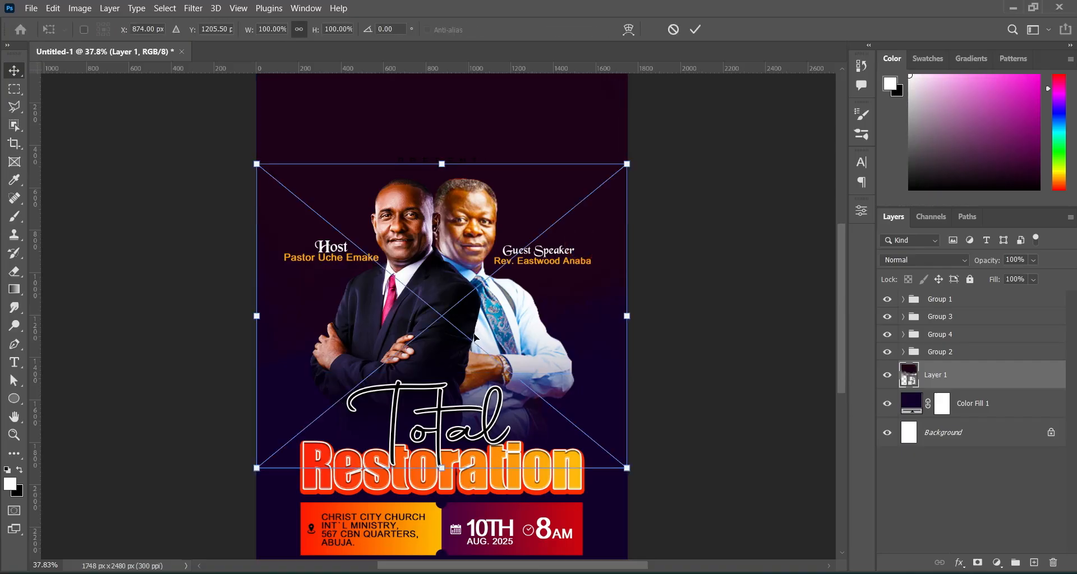
left_click_drag(840, 366, 842, 386)
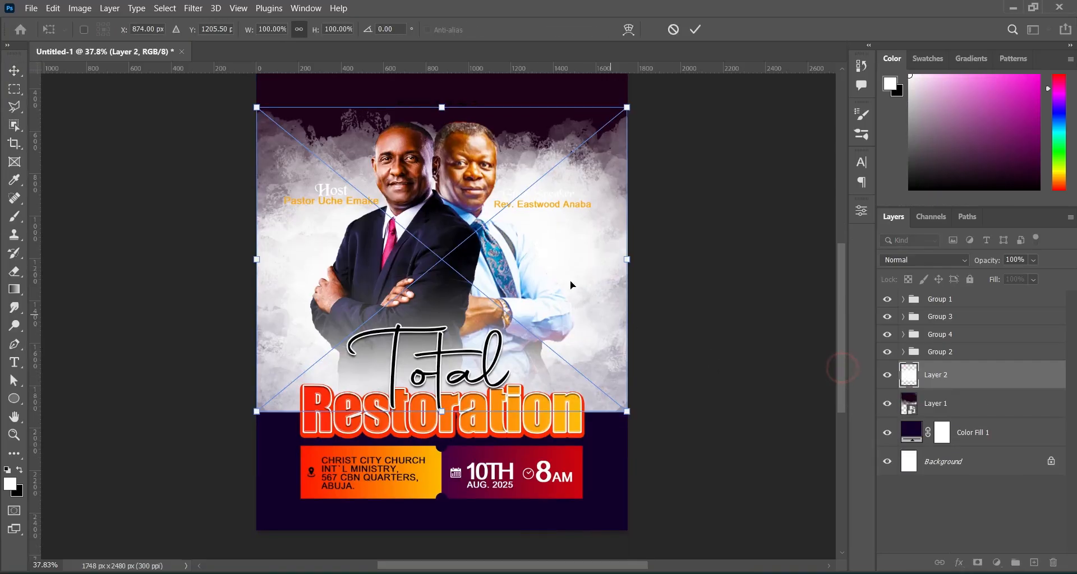
left_click_drag(564, 272, 556, 388)
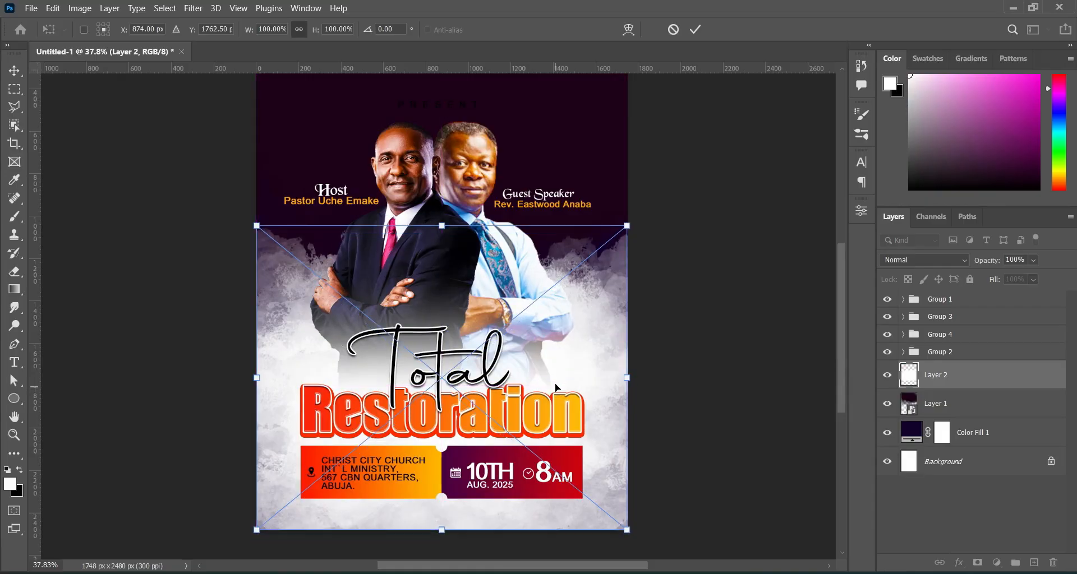
left_click(694, 32)
left_click(723, 129)
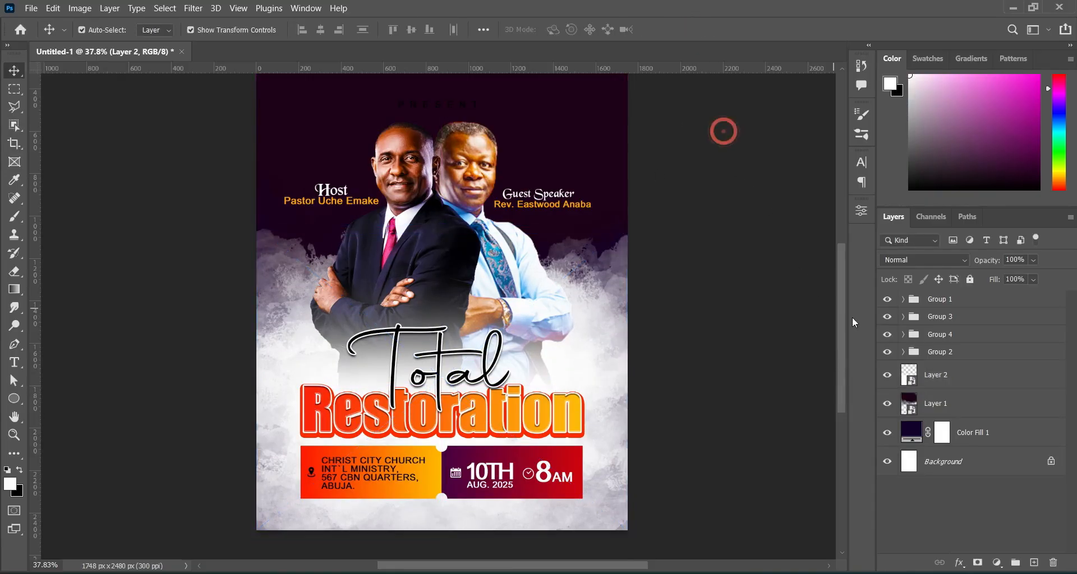
left_click_drag(840, 333, 841, 316)
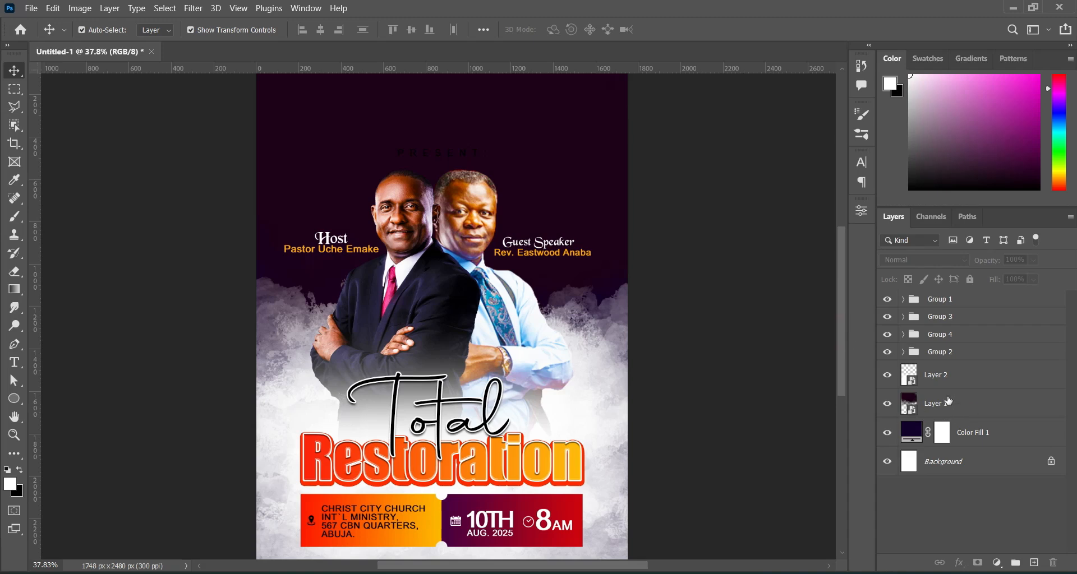
left_click(14, 216)
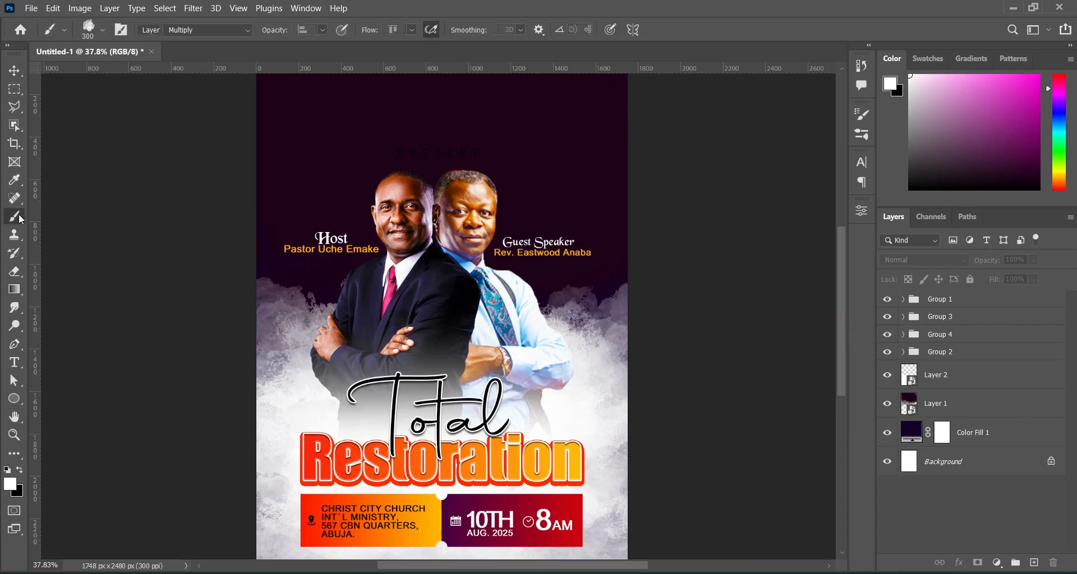
left_click(103, 32)
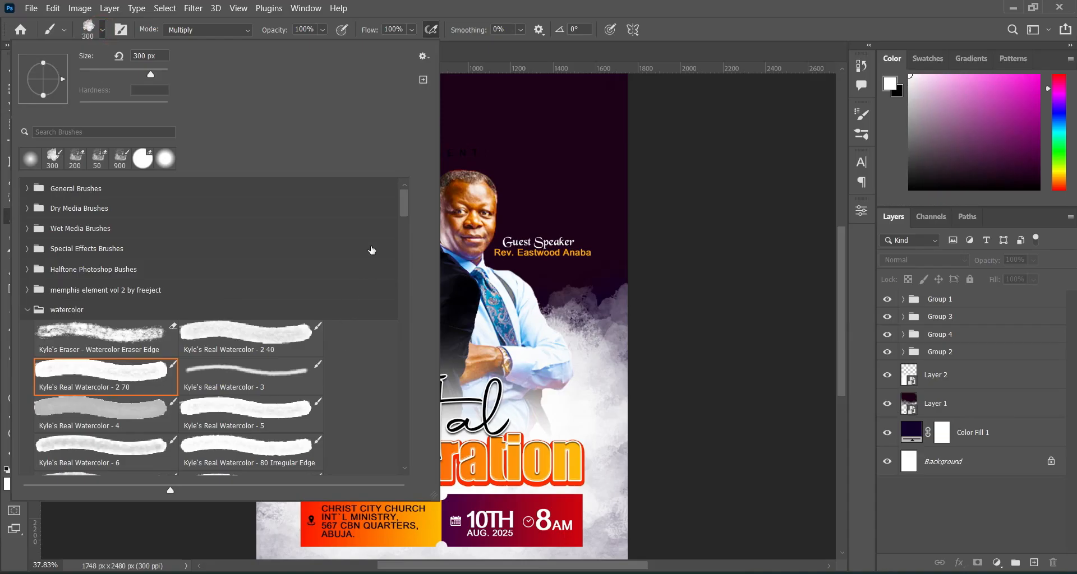
mouse_move(407, 208)
left_mouse_down()
mouse_move(419, 270)
mouse_move(418, 241)
left_mouse_up()
left_click(264, 299)
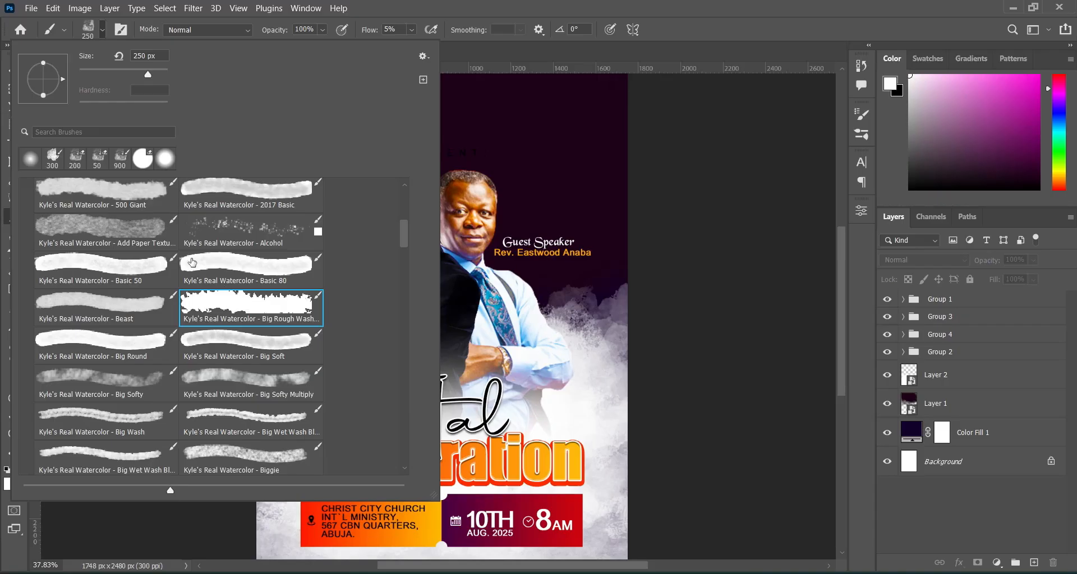
left_click(102, 32)
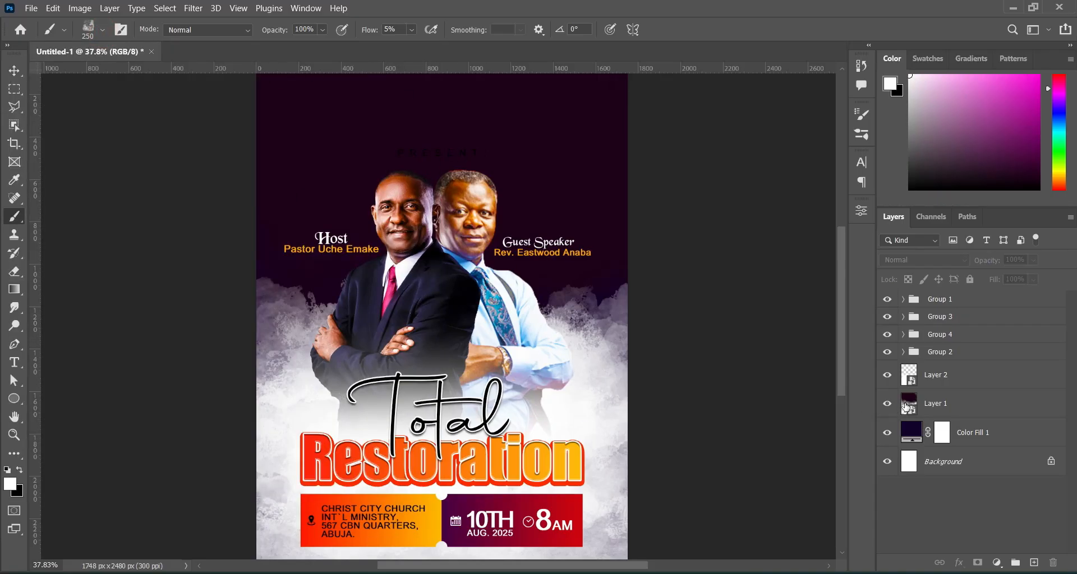
left_click(14, 71)
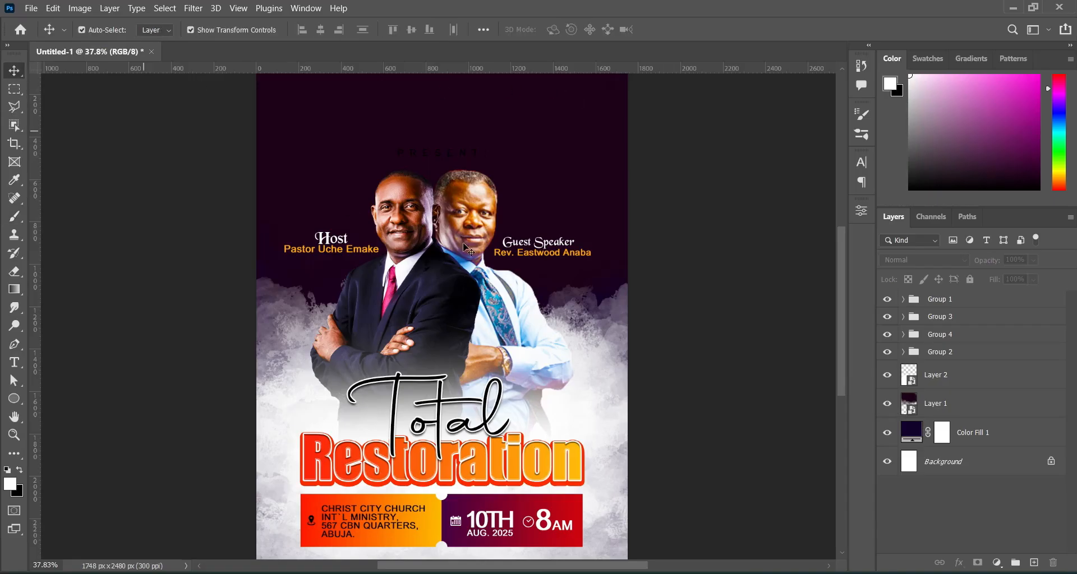
Place the download (40) gates image at 57% across the flyer's top, behind the pastors.
left_click(946, 379)
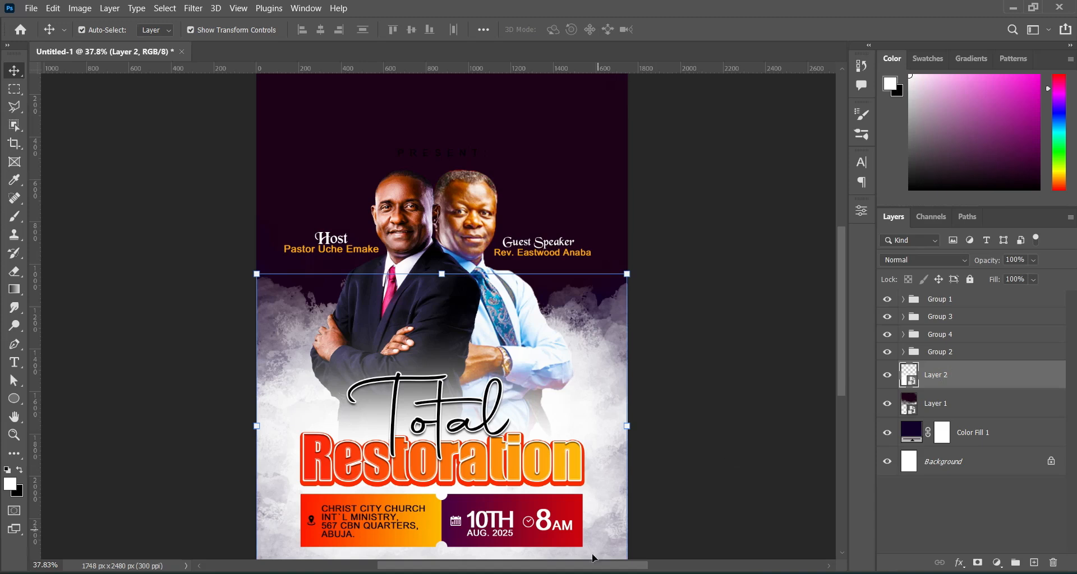
left_click(591, 573)
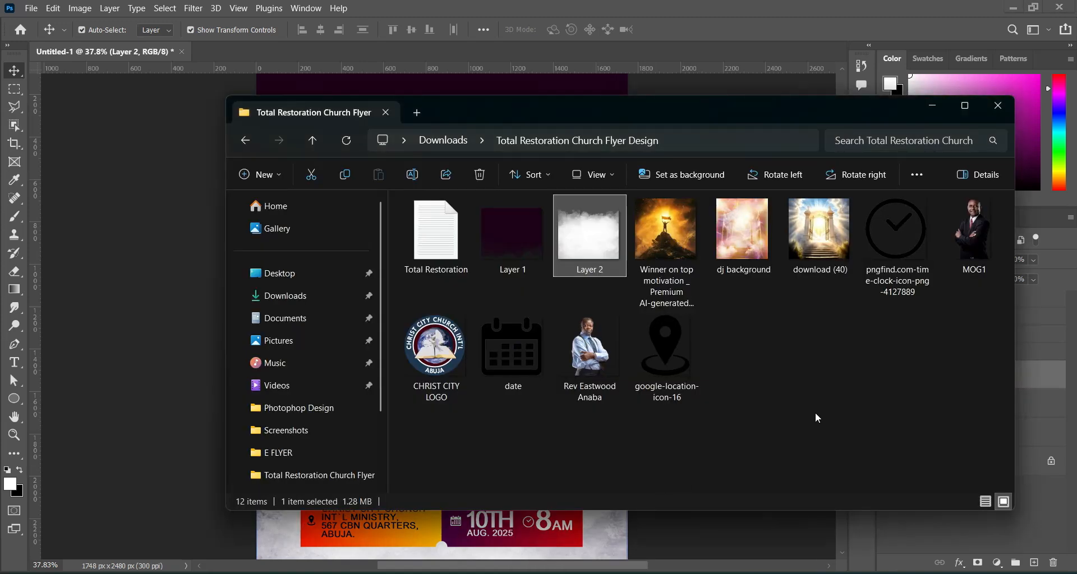
left_click(820, 247)
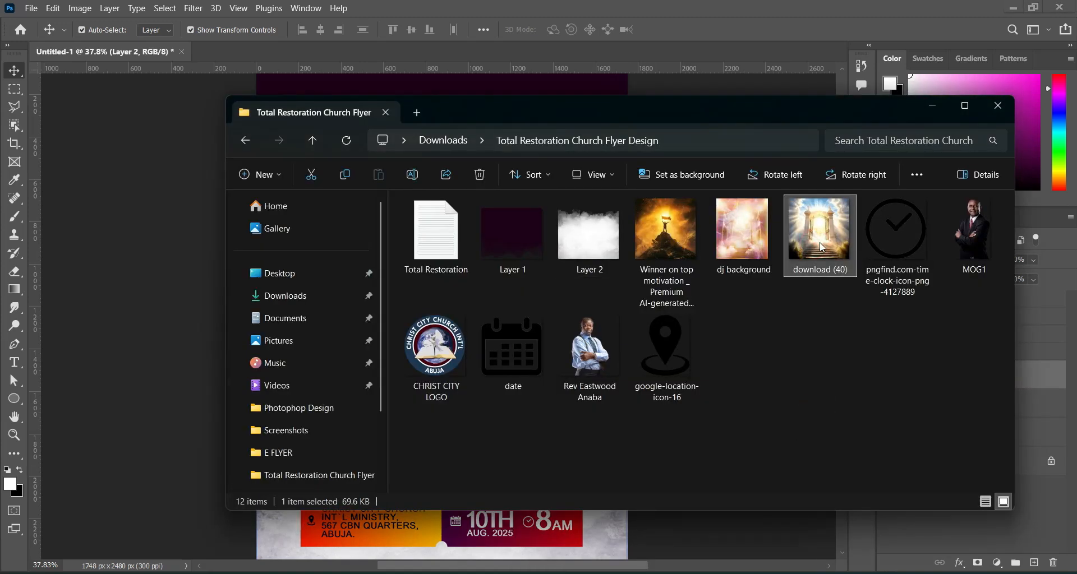
left_click_drag(820, 247, 338, 247)
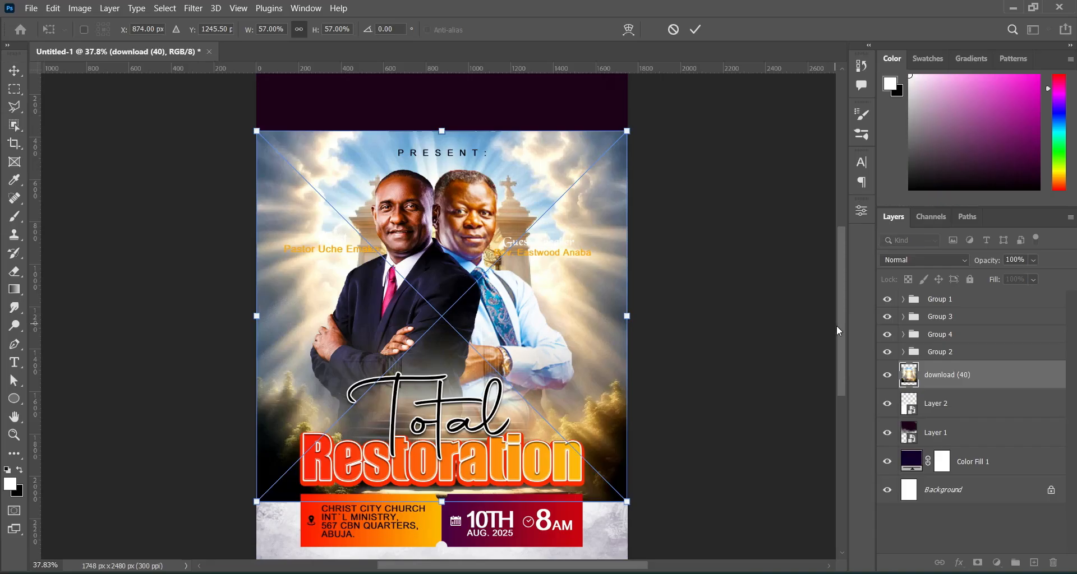
left_click_drag(840, 324, 684, 296)
left_click_drag(579, 269, 580, 161)
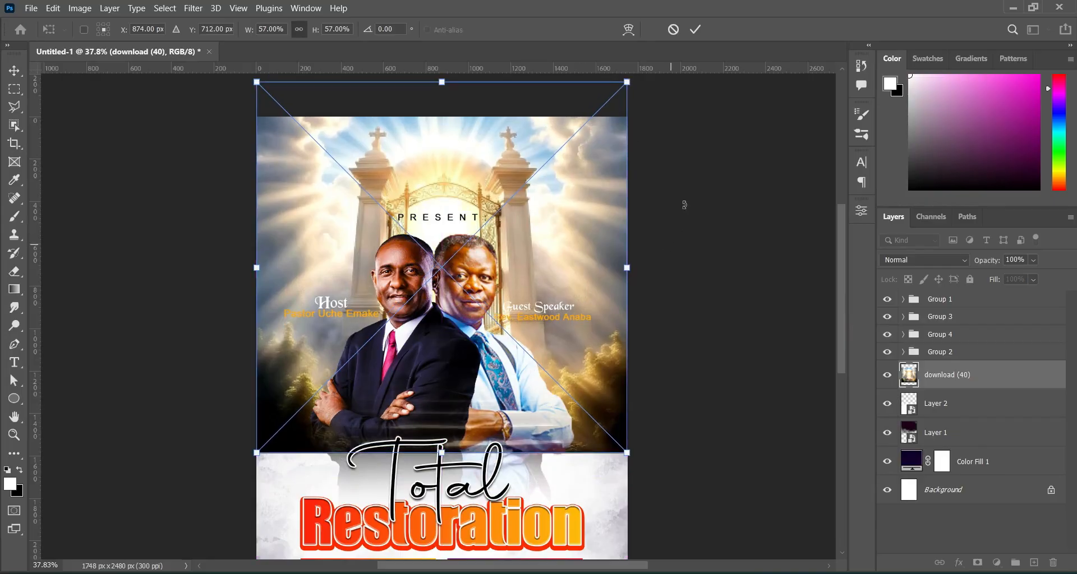
left_click(695, 29)
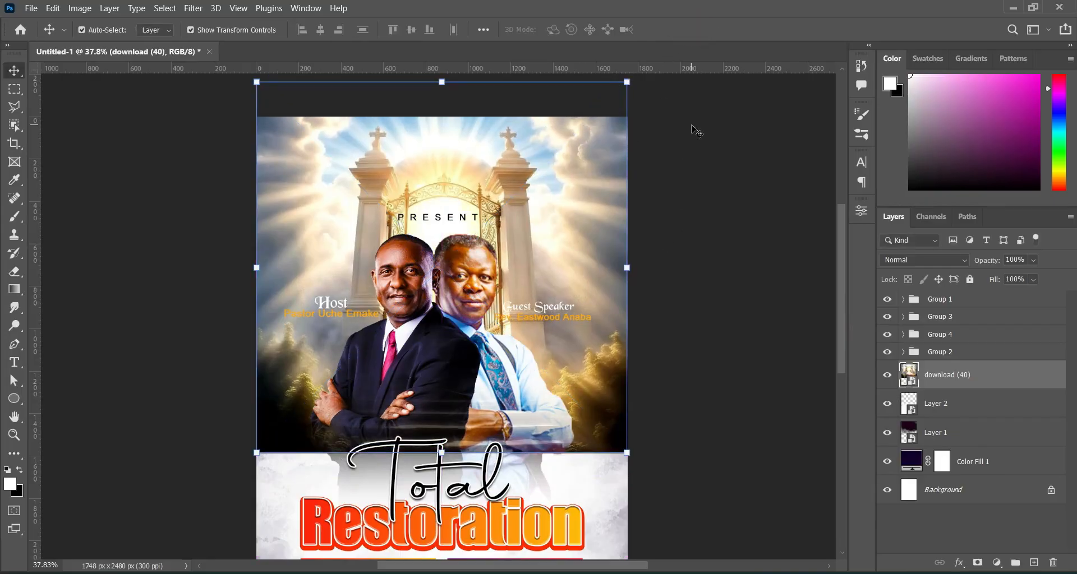
left_click(192, 8)
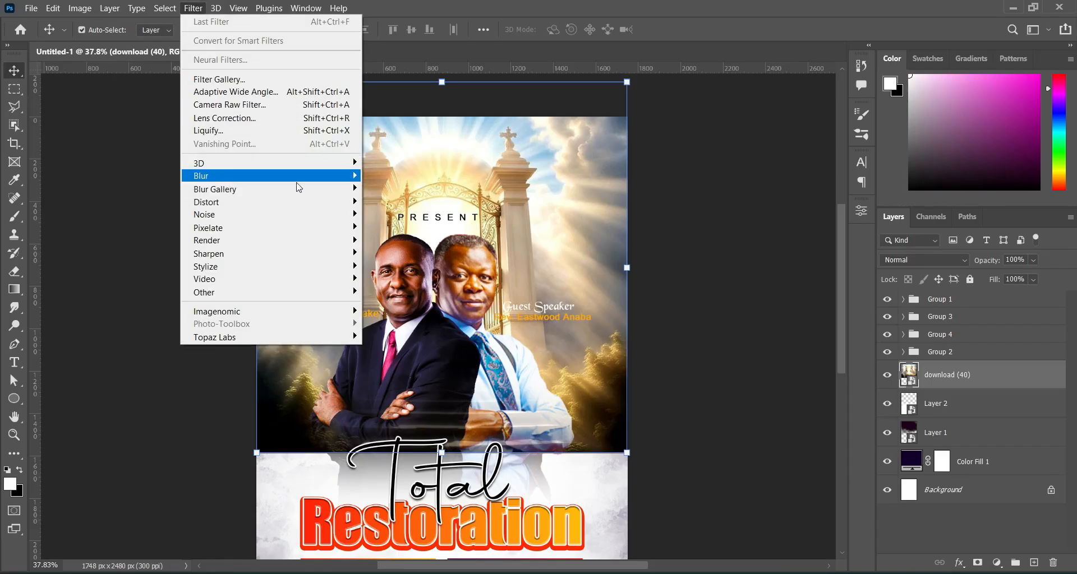
Apply a 9.6 px Gaussian Blur to the gates image and set its opacity to 44%.
mouse_move(253, 179)
left_click(393, 227)
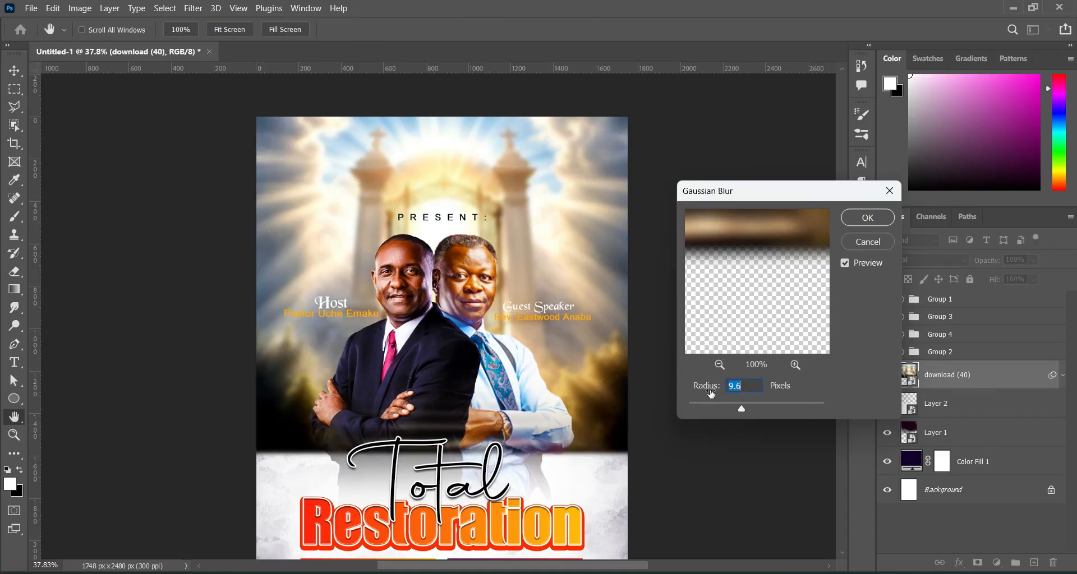
left_click(867, 218)
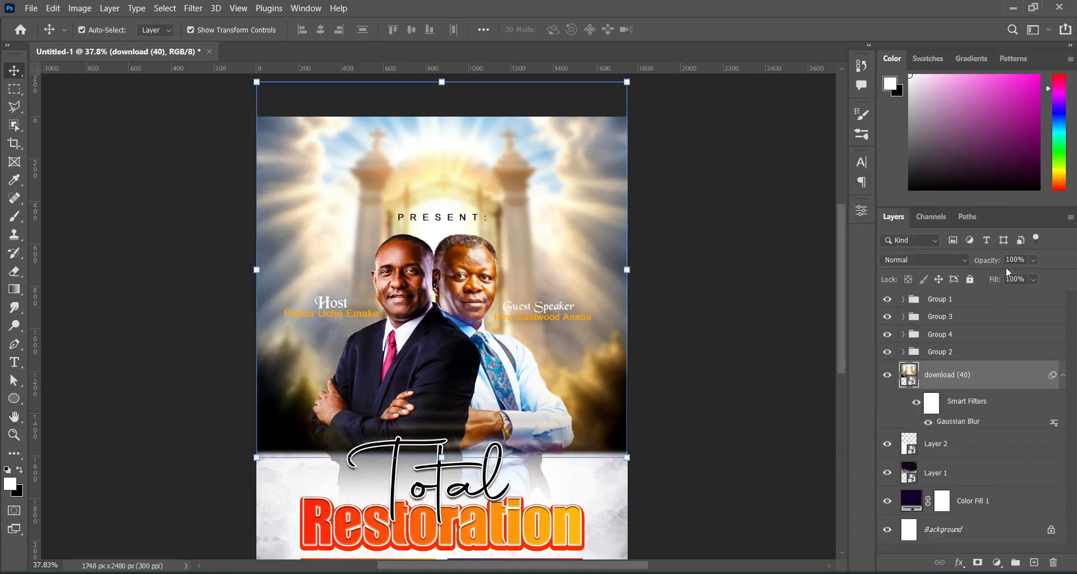
left_click(1026, 261)
type("44")
key("Return")
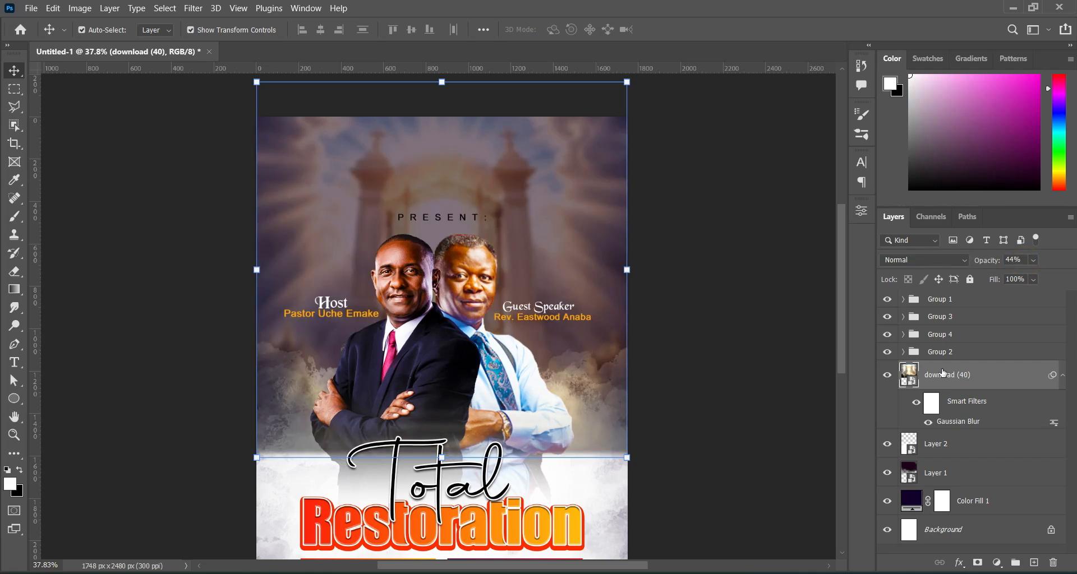
Mask the gates image and fade its lower edge with a Foreground to Transparent gradient.
left_click(977, 563)
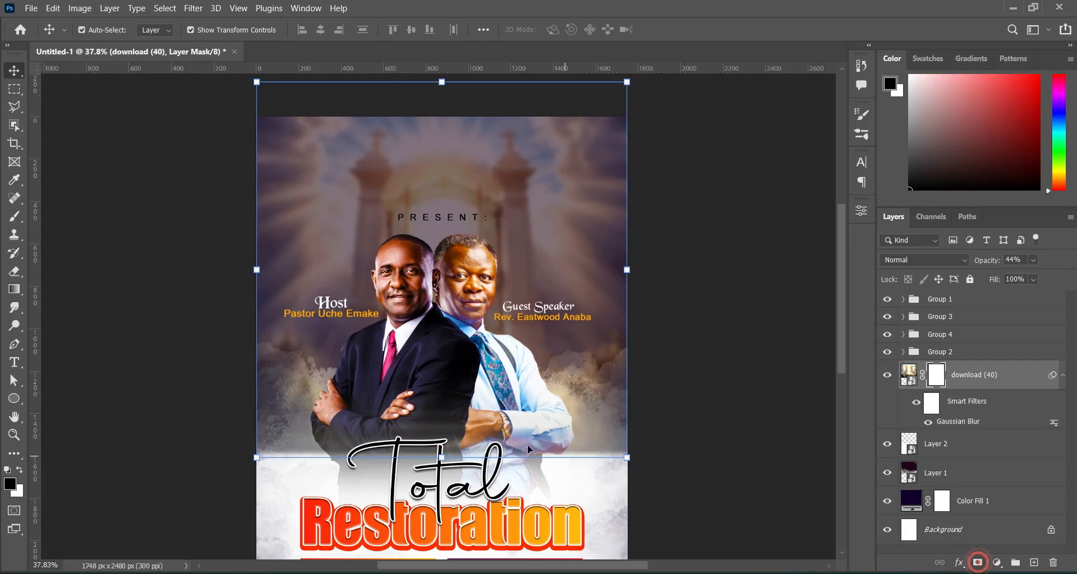
left_click(14, 289)
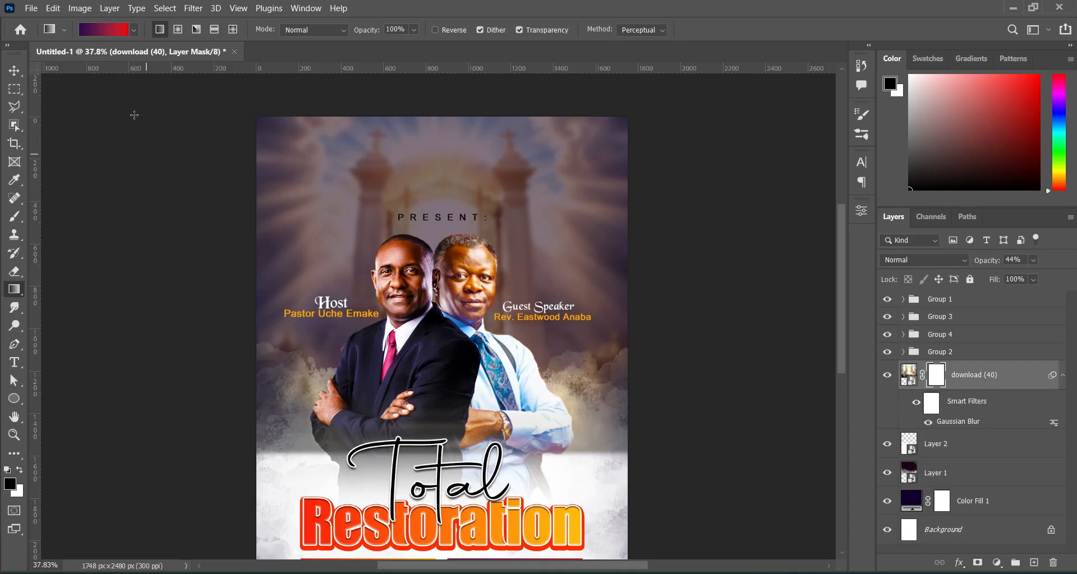
left_click(121, 32)
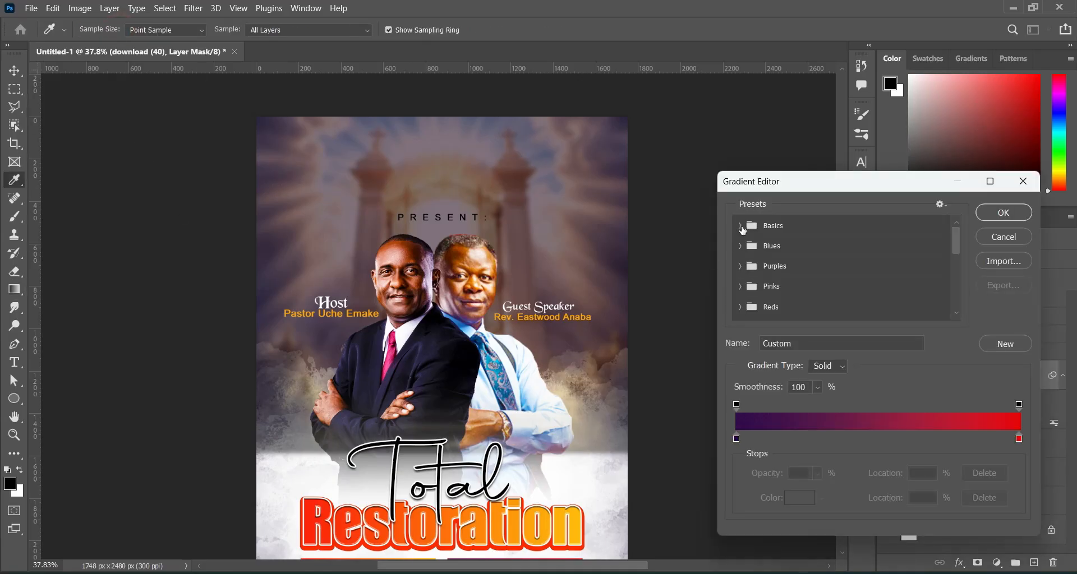
left_click(740, 225)
left_click(780, 248)
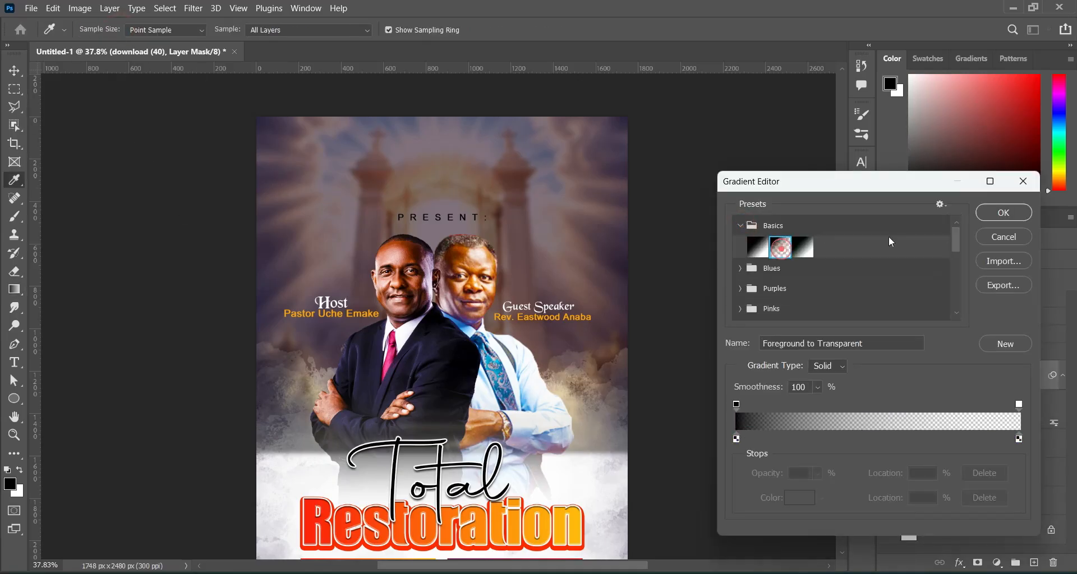
left_click(1004, 213)
left_click_drag(441, 463, 438, 348)
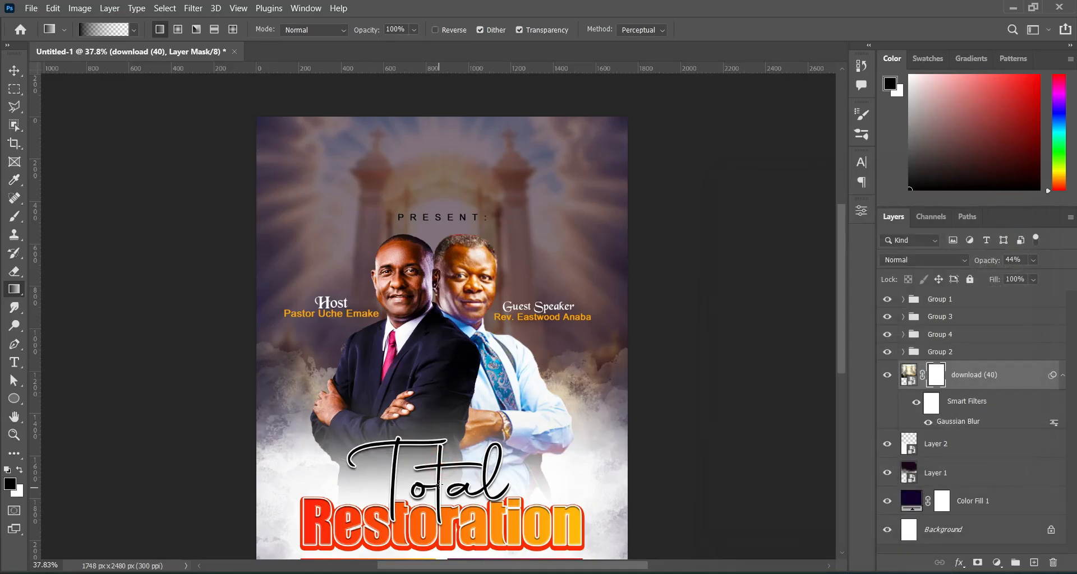
left_click_drag(440, 483, 441, 290)
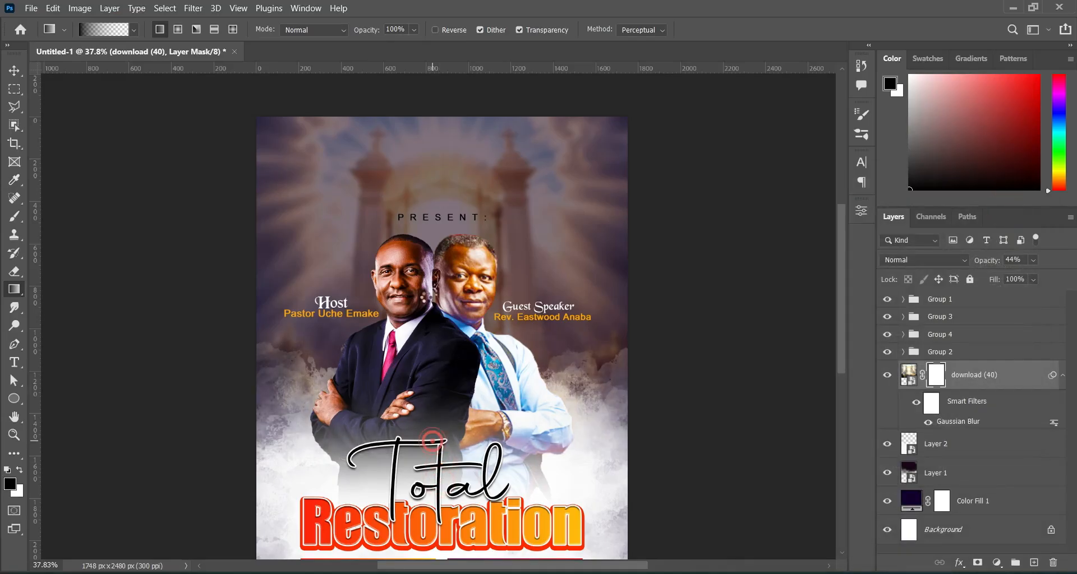
Return to the Move tool and deselect the gates layer and its mask.
left_click(14, 75)
left_click(56, 85)
left_click(13, 72)
left_click(56, 72)
left_click(673, 326)
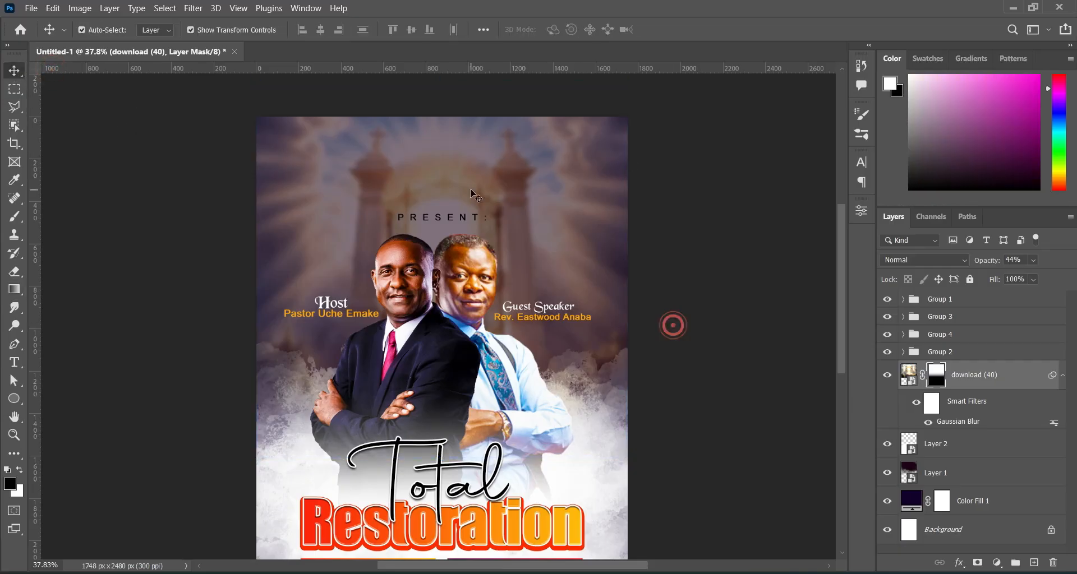
scroll(468, 186, "down", 2)
Place the Winner flag-bearer image, move its layer below Group 2, and position it.
left_click_drag(843, 292, 843, 305)
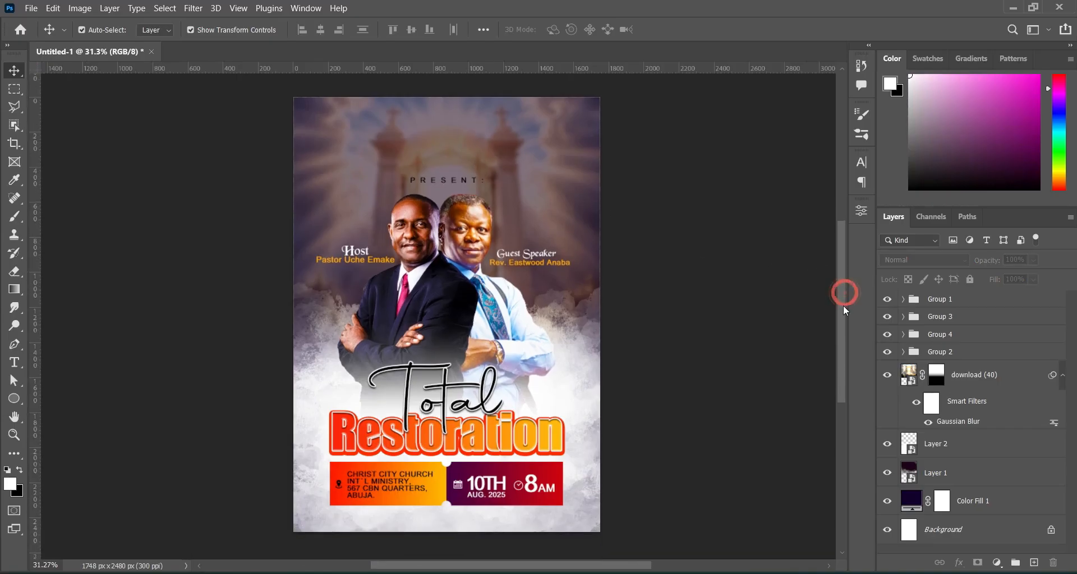
scroll(440, 124, "up", 1)
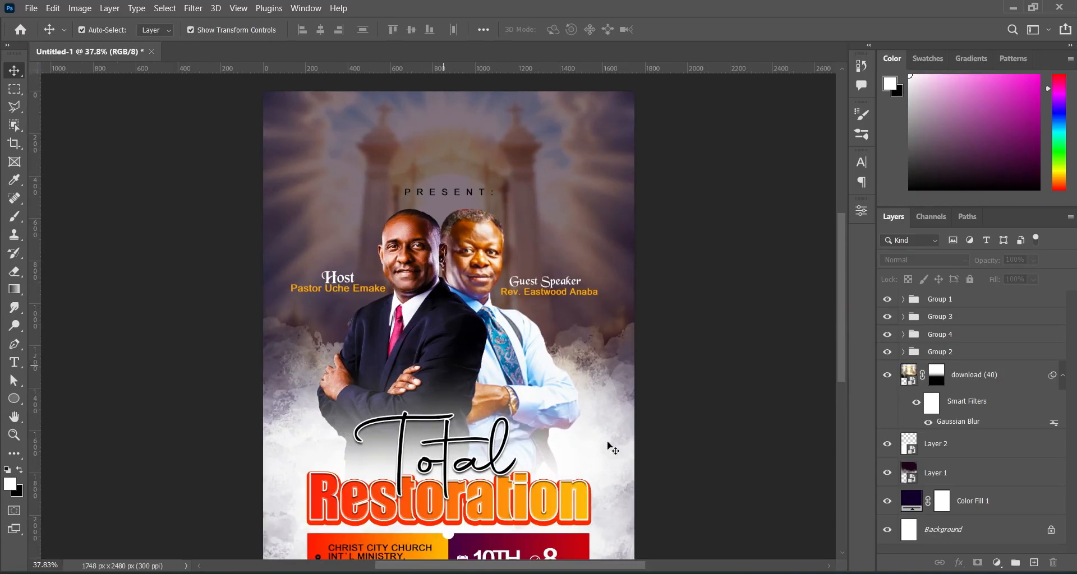
left_click(596, 573)
left_click(776, 392)
left_click(657, 244)
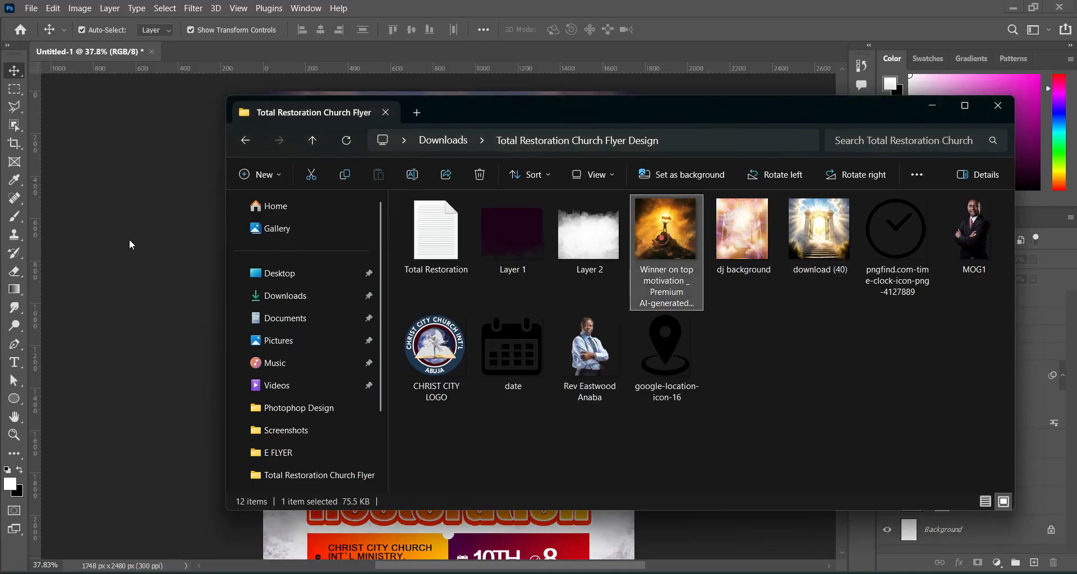
left_click_drag(136, 241, 301, 257)
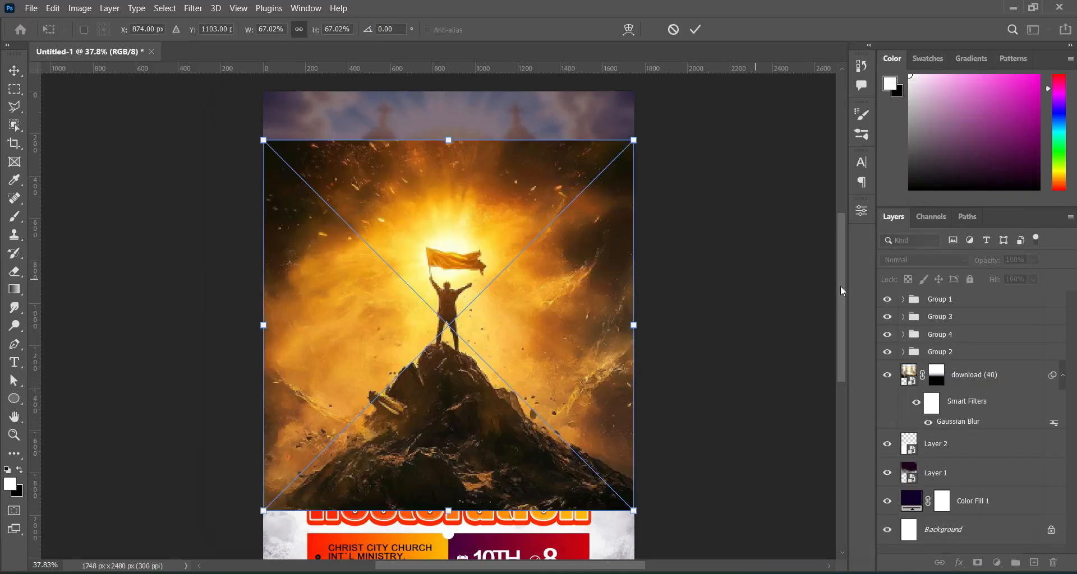
scroll(841, 306, "down", 2)
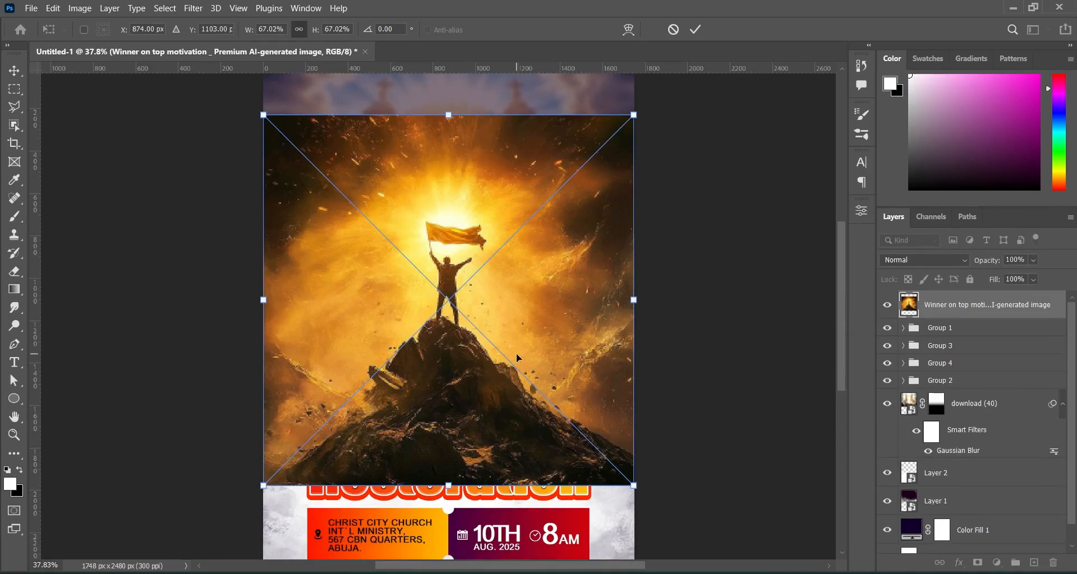
left_click_drag(942, 305, 957, 391)
left_click(1062, 404)
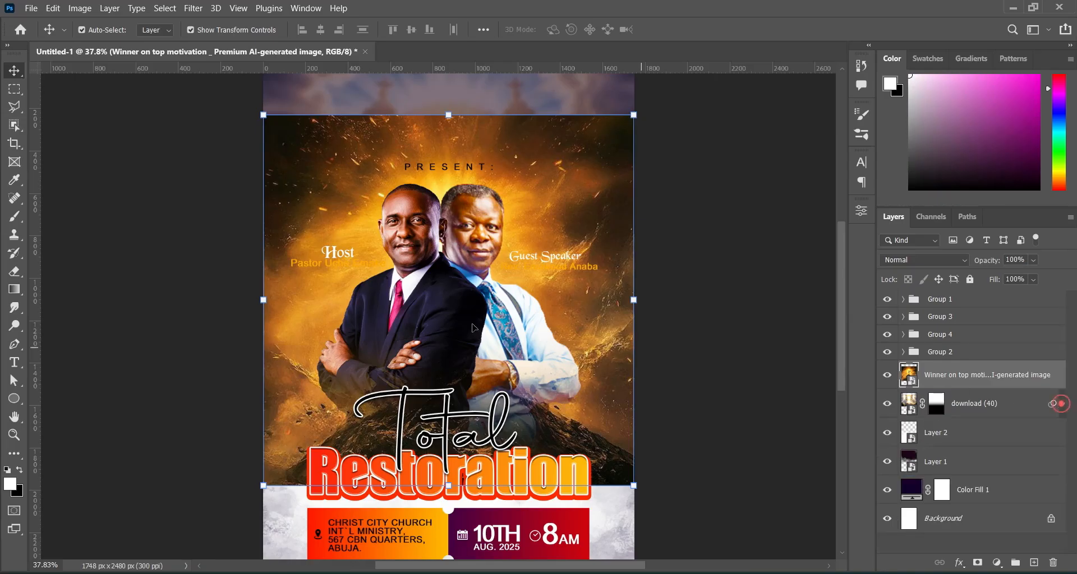
left_click_drag(548, 184, 541, 85)
left_click_drag(515, 211, 511, 245)
Set the Winner image to Overlay blend mode at 44% opacity.
left_click(910, 262)
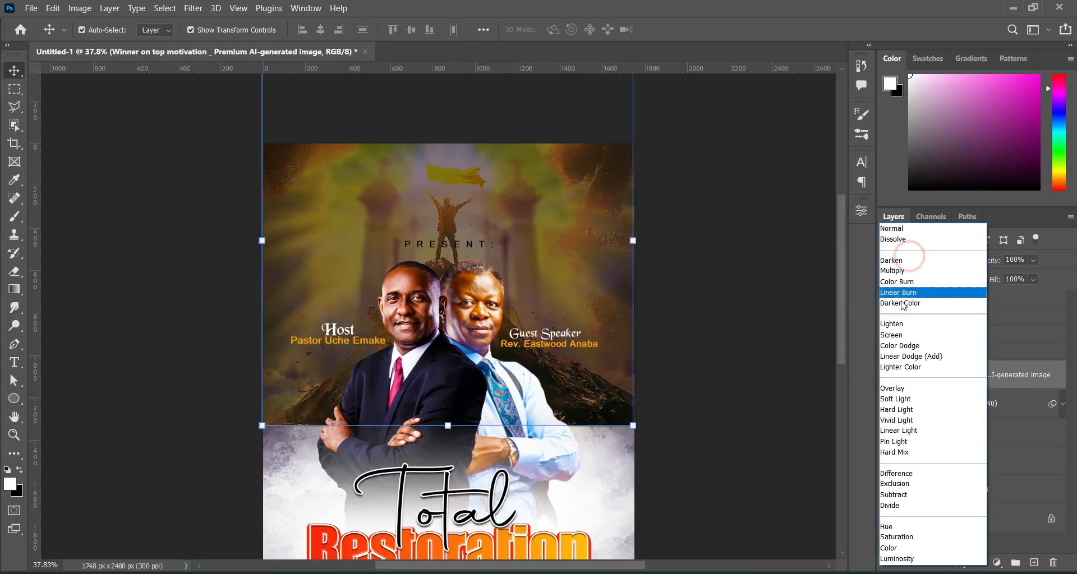
left_click(901, 389)
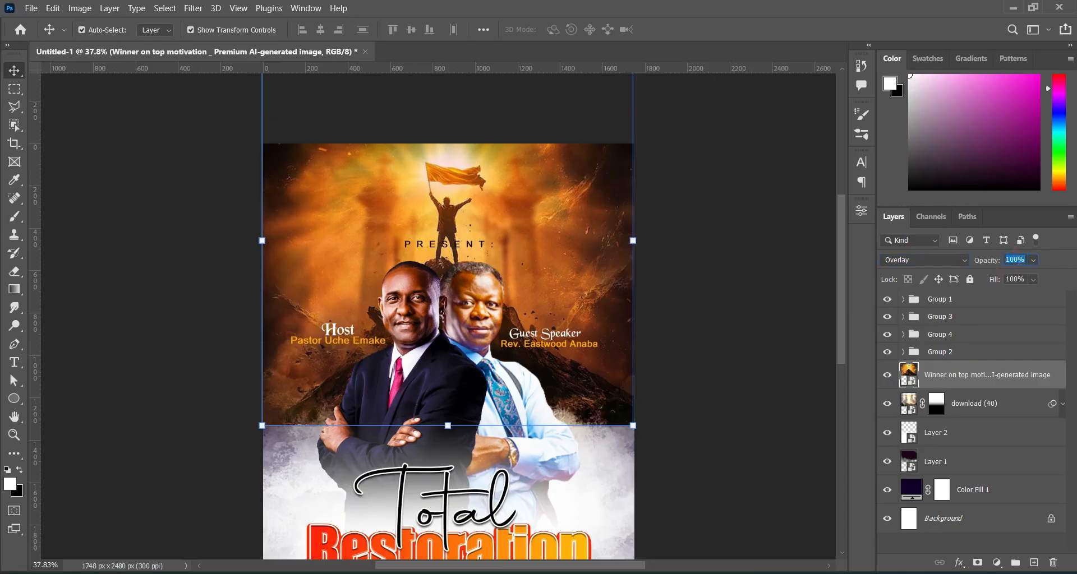
type("44")
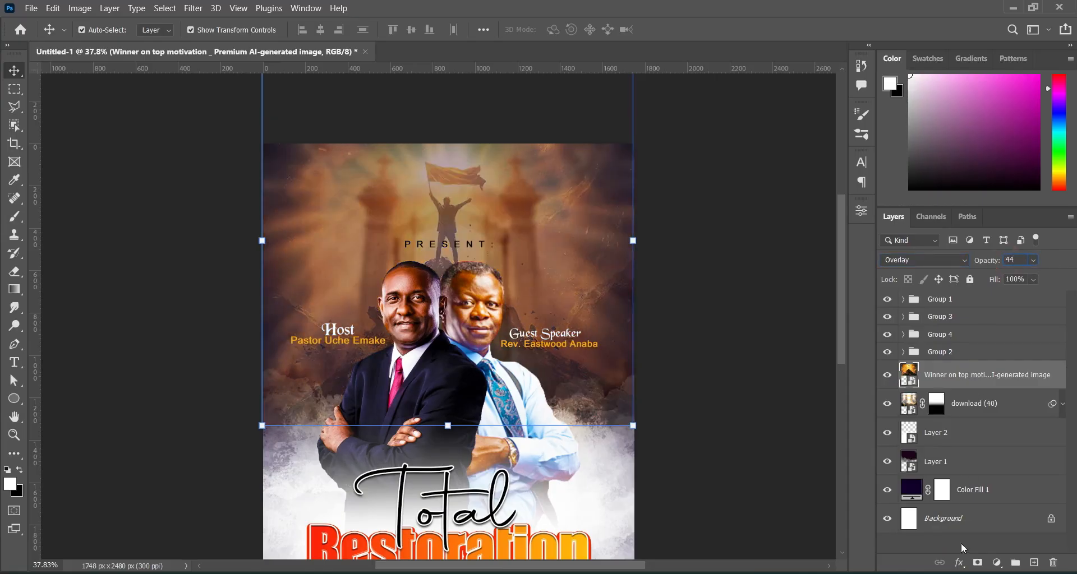
Mask the Winner image and gradient-fade its lower edge into the poster.
left_click(976, 563)
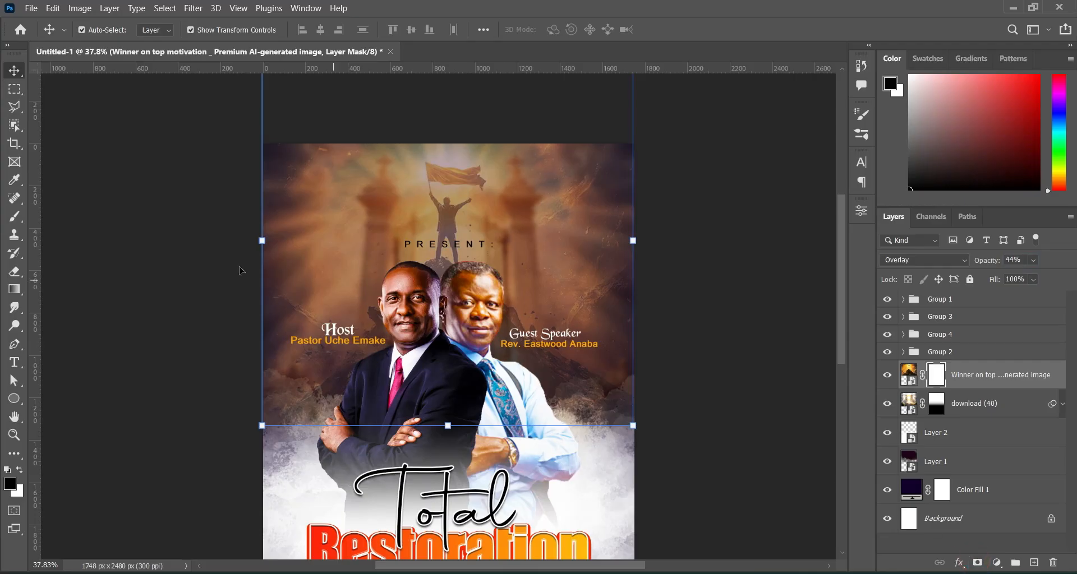
left_click(17, 291)
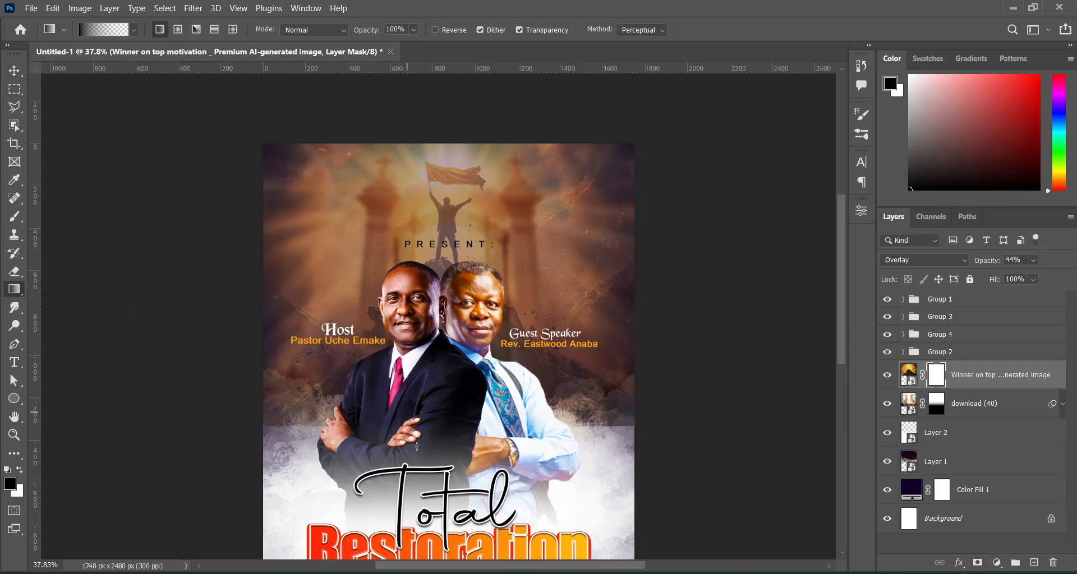
left_click_drag(433, 452, 434, 337)
left_click_drag(435, 447, 434, 339)
left_click_drag(443, 434, 439, 304)
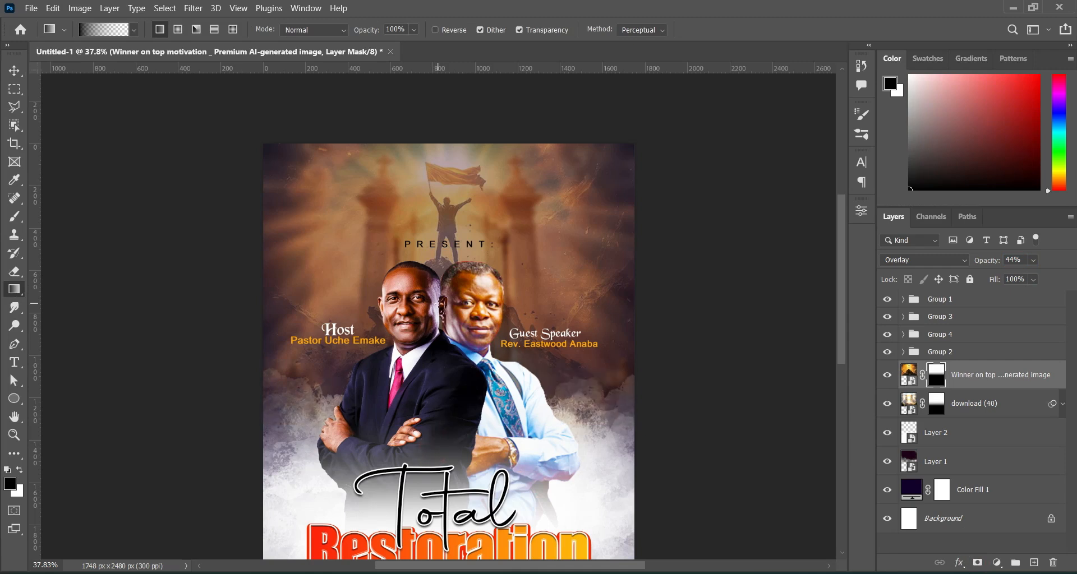
left_click(15, 71)
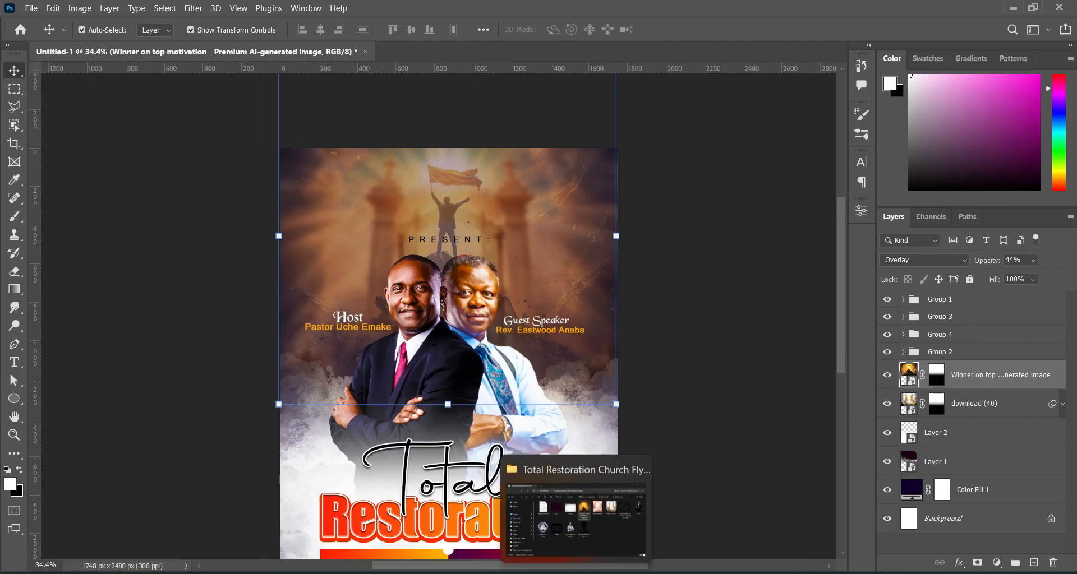
Place the dj background image onto the flyer.
left_click(576, 572)
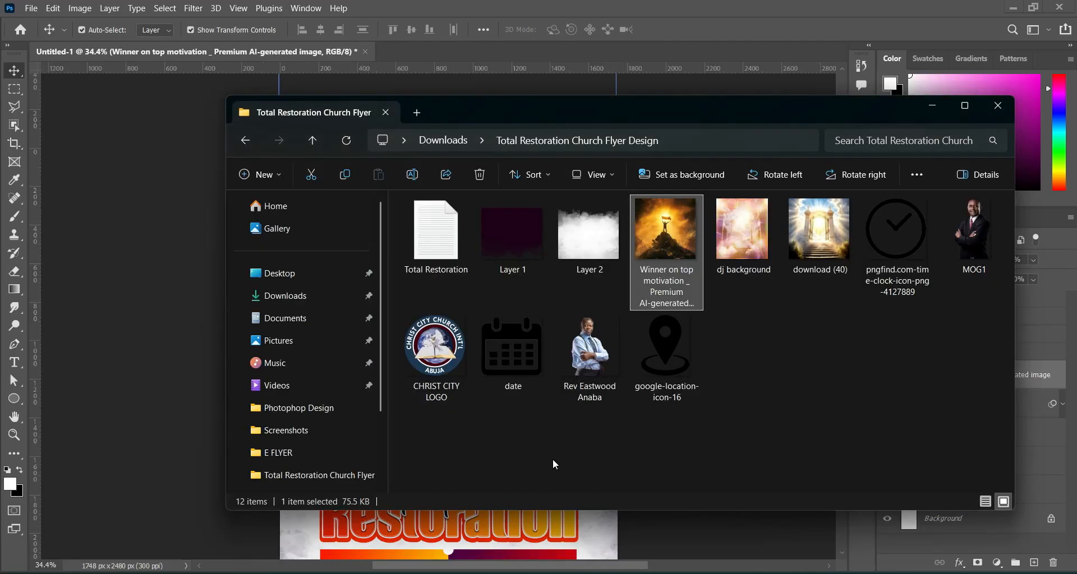
left_click(810, 376)
left_click_drag(742, 238, 186, 276)
left_click_drag(458, 274, 458, 274)
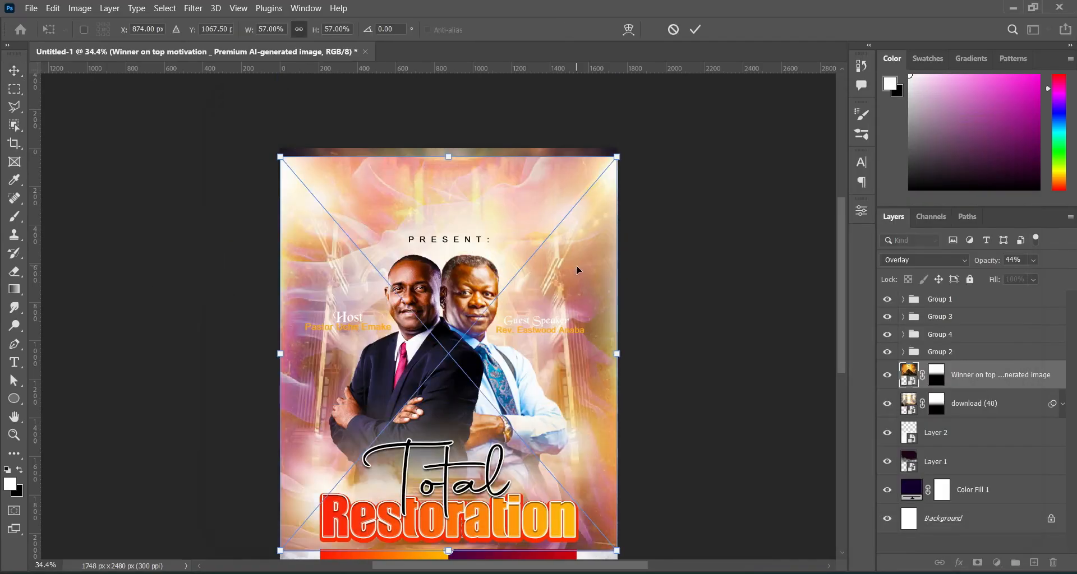
left_click(695, 29)
left_click_drag(842, 253, 841, 260)
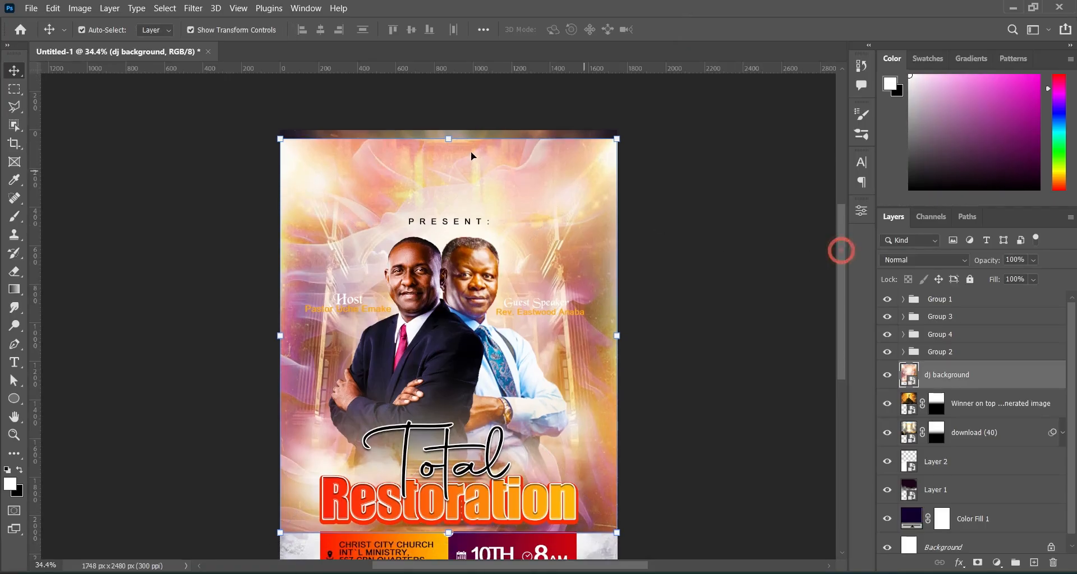
Scale the dj background to about 59% so it covers the whole poster.
left_click(449, 139)
left_click_drag(448, 139, 448, 112)
left_click_drag(448, 533, 447, 530)
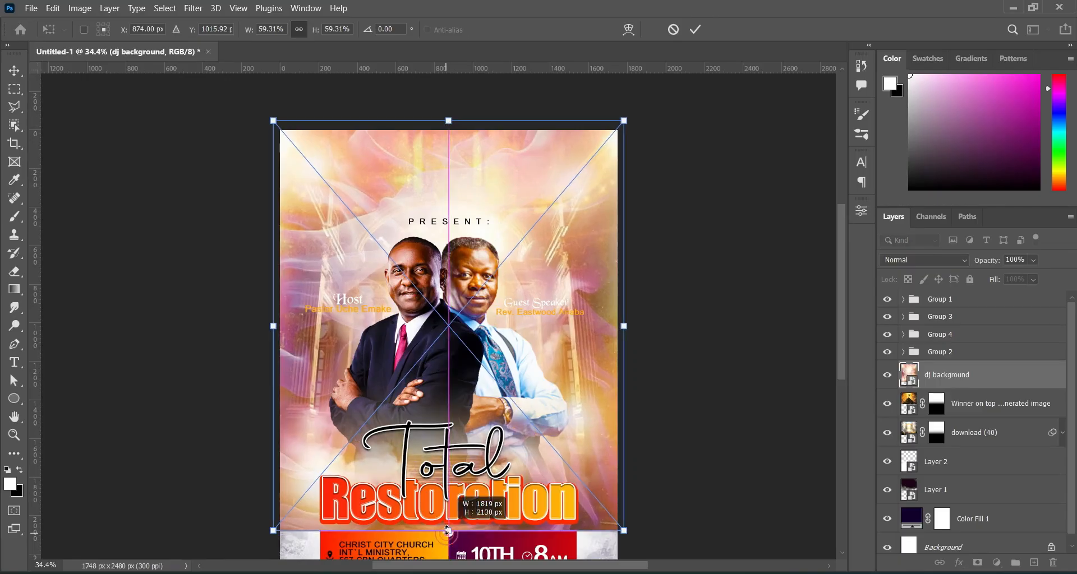
left_click(695, 29)
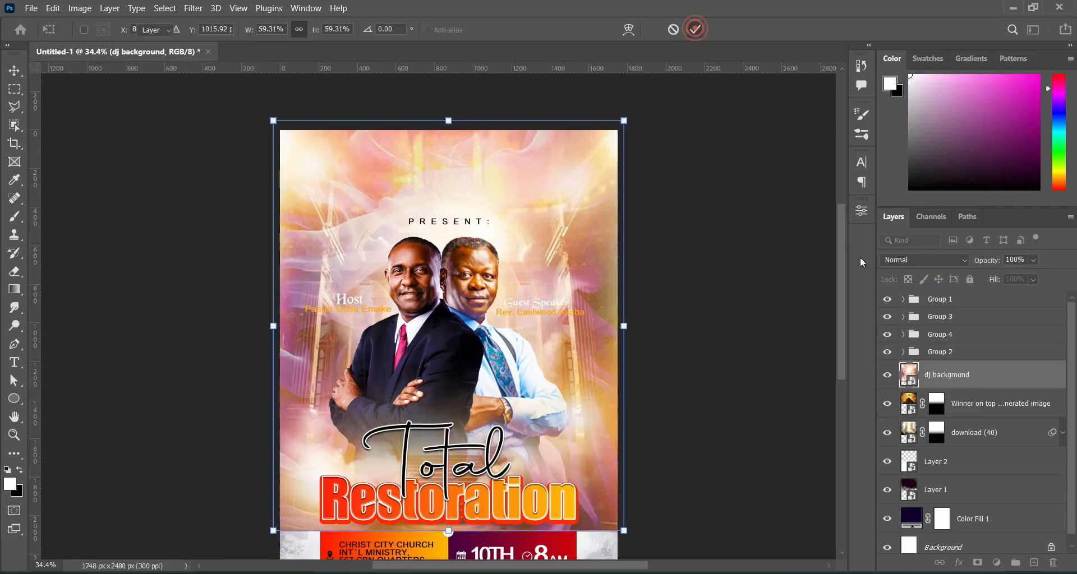
left_click_drag(843, 269, 843, 277)
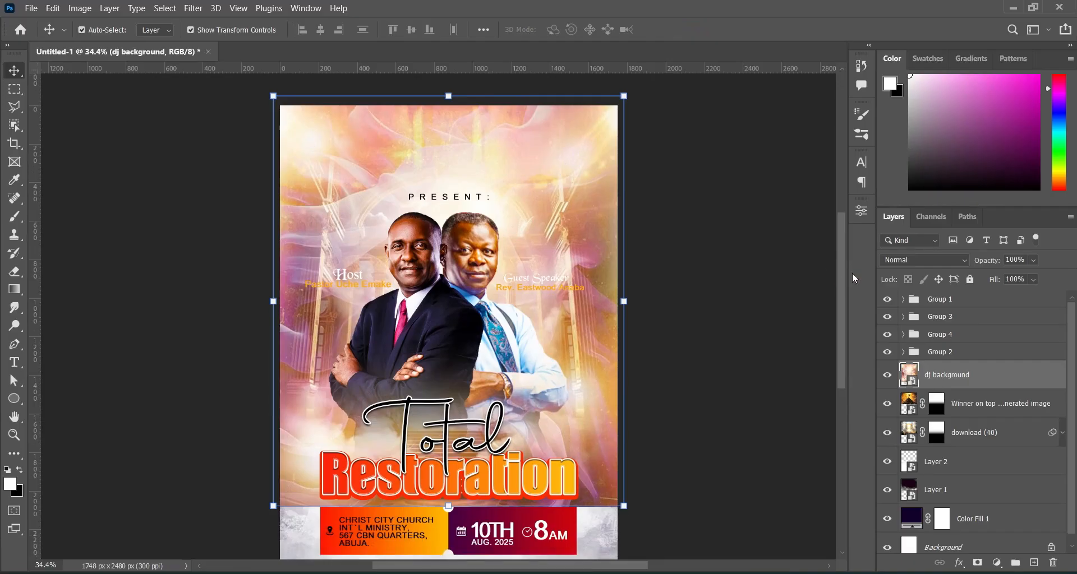
Set the dj background's blend mode to Overlay for a warm glow.
left_click(950, 265)
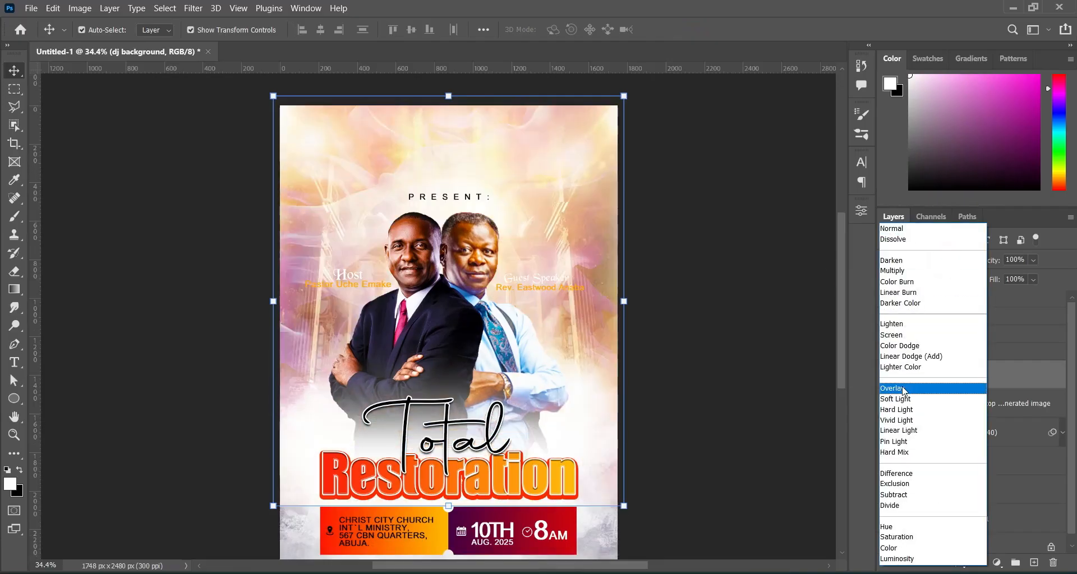
left_click(903, 390)
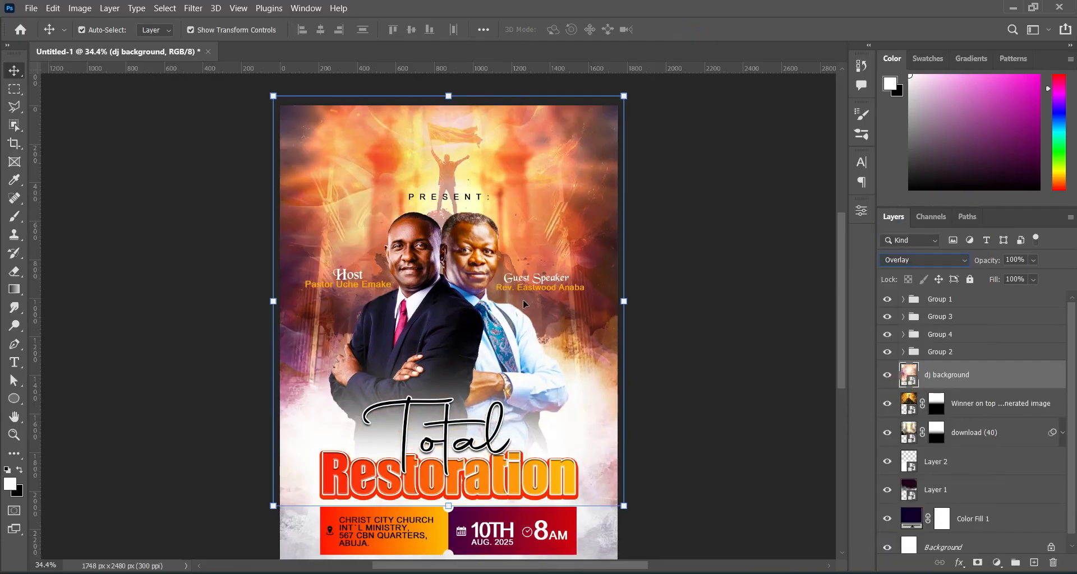
mouse_move(842, 332)
left_mouse_down()
mouse_move(842, 345)
mouse_move(842, 326)
left_mouse_up()
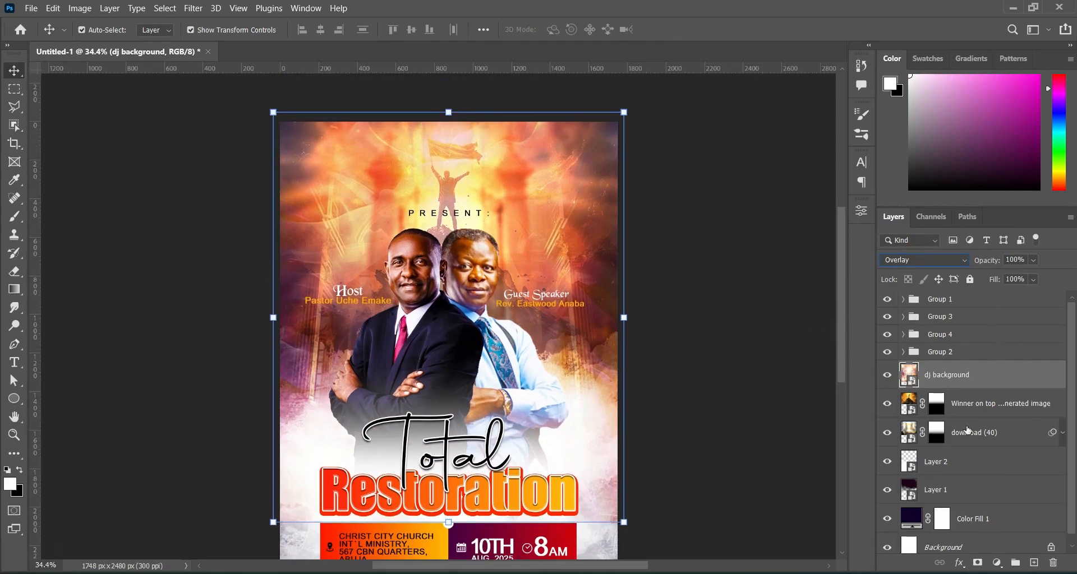
Add a Curves 1 adjustment that bends the RGB curve down to darken midtones and shadows.
left_click(1000, 566)
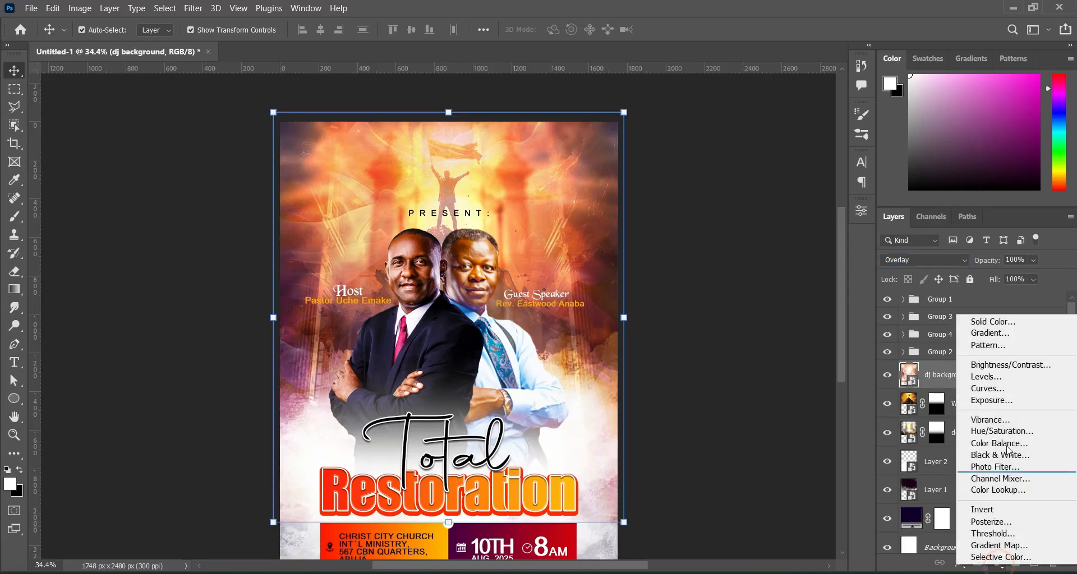
left_click(1001, 391)
left_click_drag(755, 352, 796, 334)
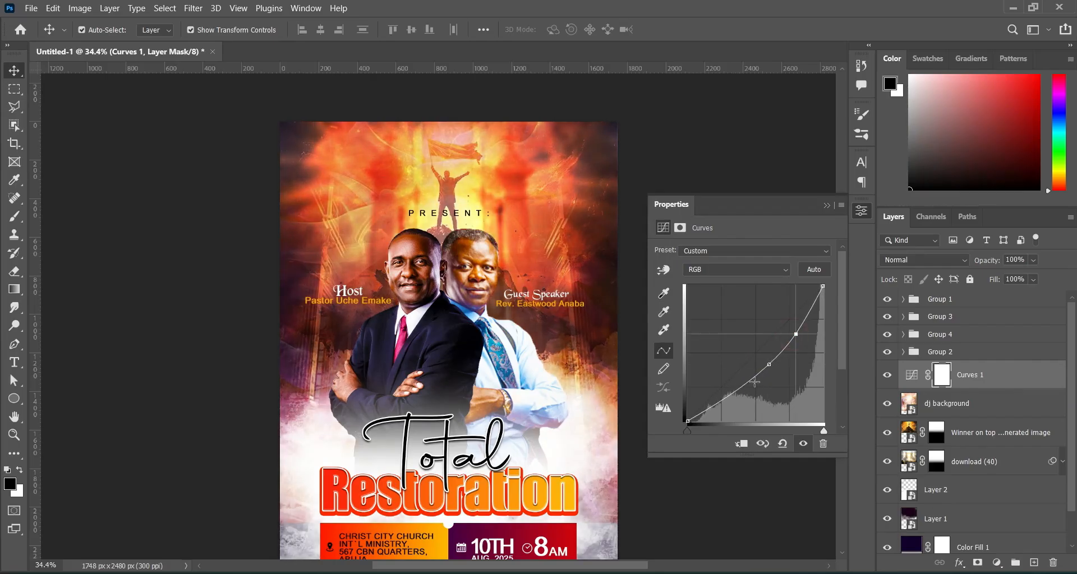
left_click_drag(748, 382, 771, 364)
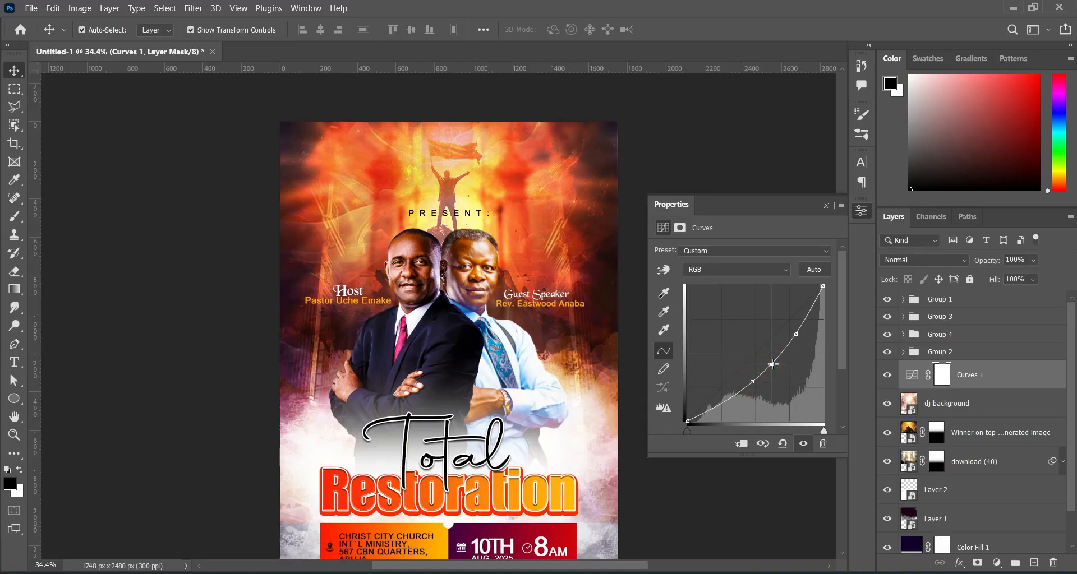
left_click(827, 206)
left_click(189, 206)
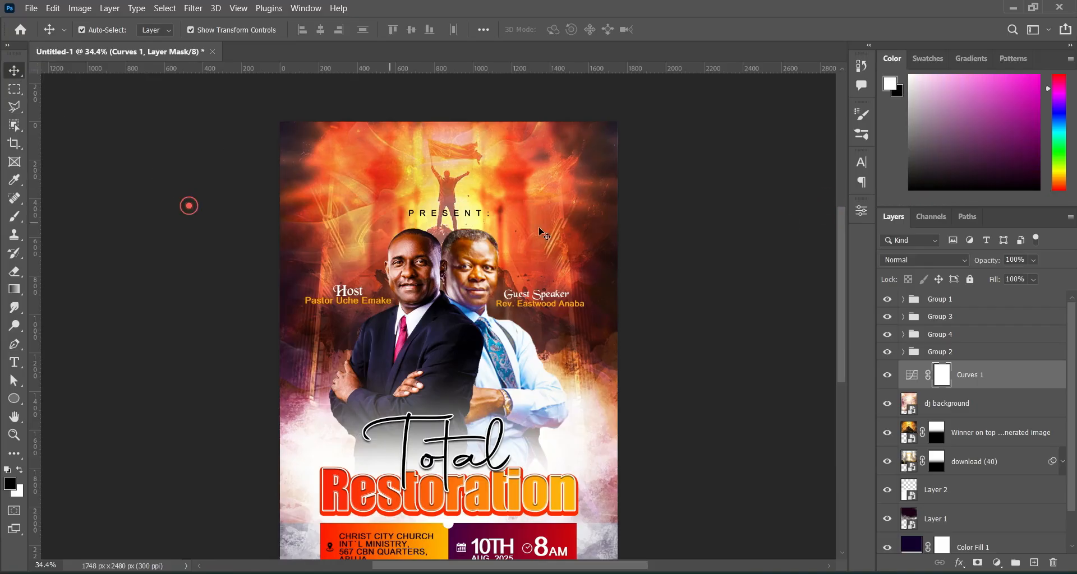
key("ctrl+0")
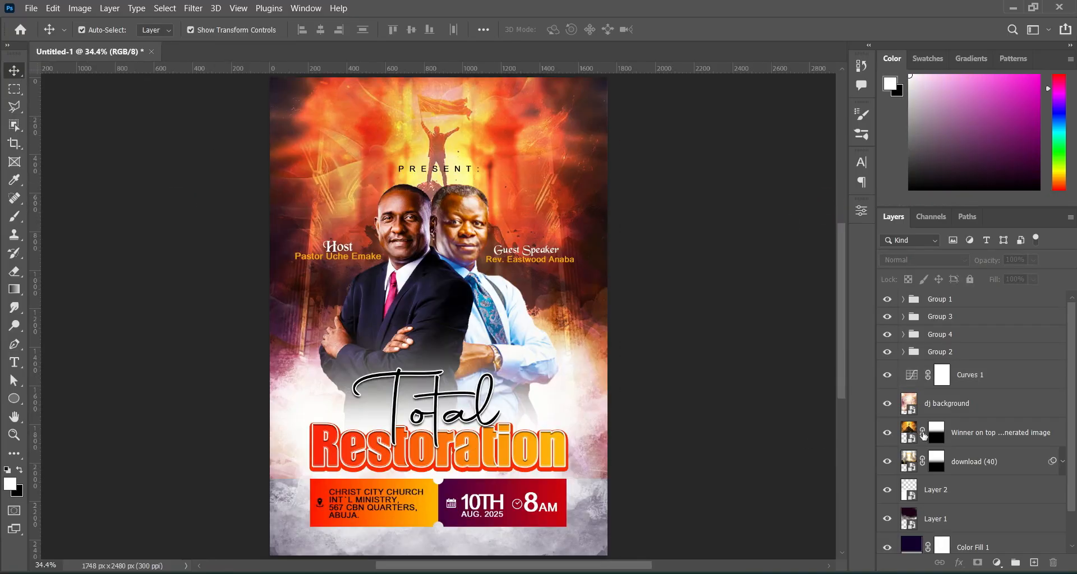
Nudge the title group and Group 1 info box down slightly.
left_click(950, 318)
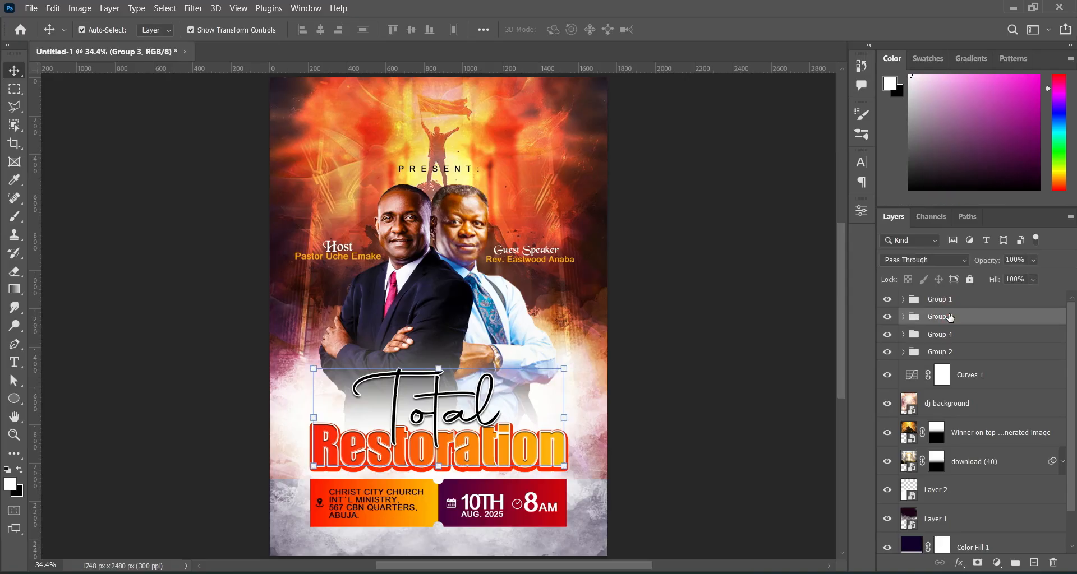
left_click(950, 306, "shift")
key("Down")
key("Down")
key("Down")
key("Down")
key("Down")
key("Down")
key("Down")
key("Down")
key("Down")
key("Down")
key("Down")
key("Down")
key("Down")
key("Down")
key("Down")
key("Down")
key("Down")
key("Down")
key("Down")
key("Down")
key("Down")
key("Down")
key("Down")
key("Down")
key("Down")
key("Down")
key("Down")
key("Down")
Scale the Group 2 speakers' portrait to about 103.7% and nudge it right.
scroll(651, 262, "down", 1)
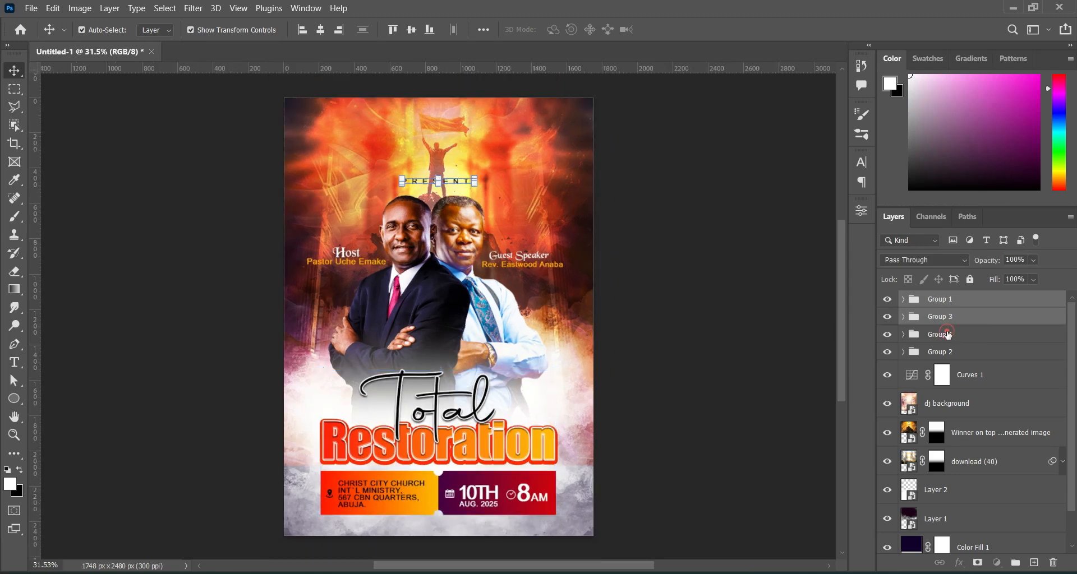
left_click(948, 335)
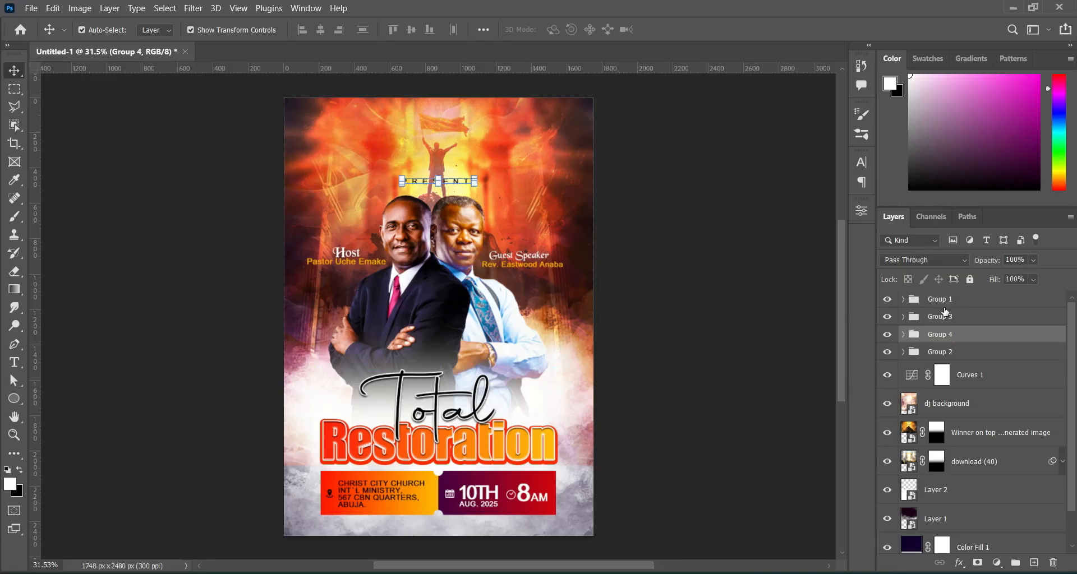
left_click(947, 352)
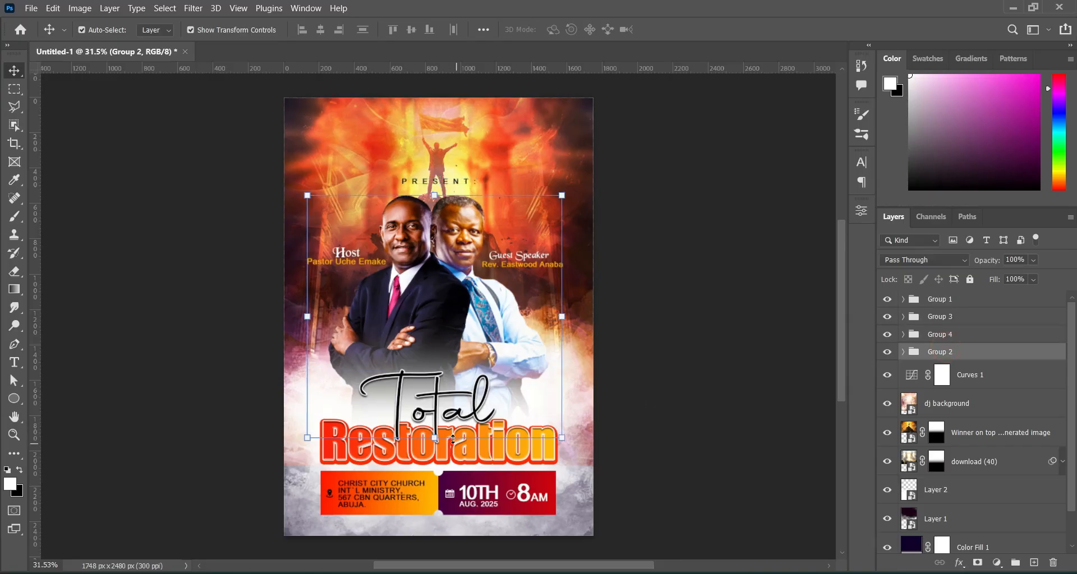
left_click(434, 438)
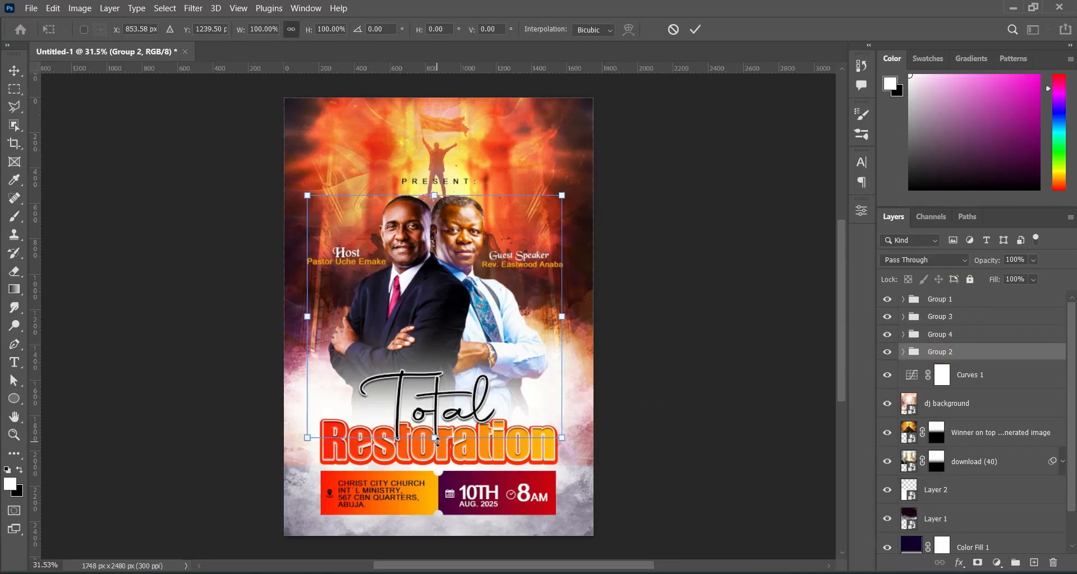
left_click_drag(438, 443, 439, 448)
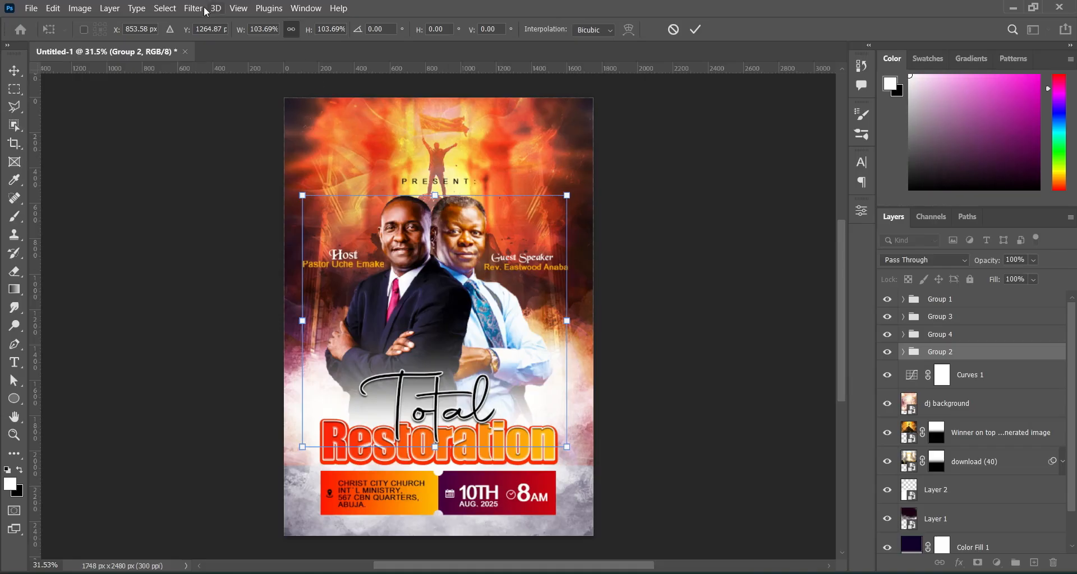
left_click(697, 29)
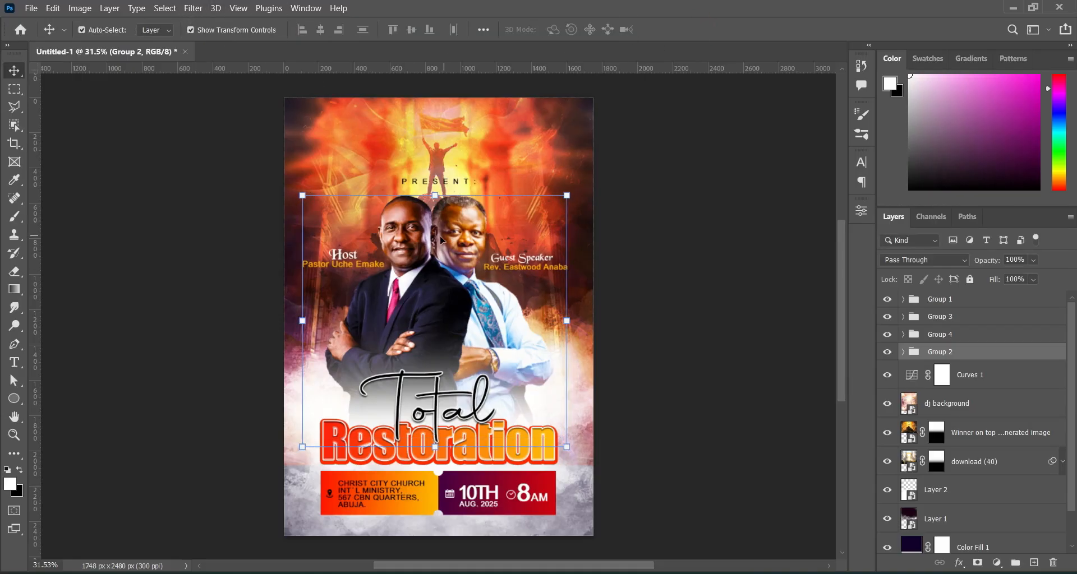
key("Right")
key("Right")
key("Right")
key("Right")
key("Right")
key("Right")
key("Right")
key("Right")
key("Right")
key("Right")
key("Right")
key("Right")
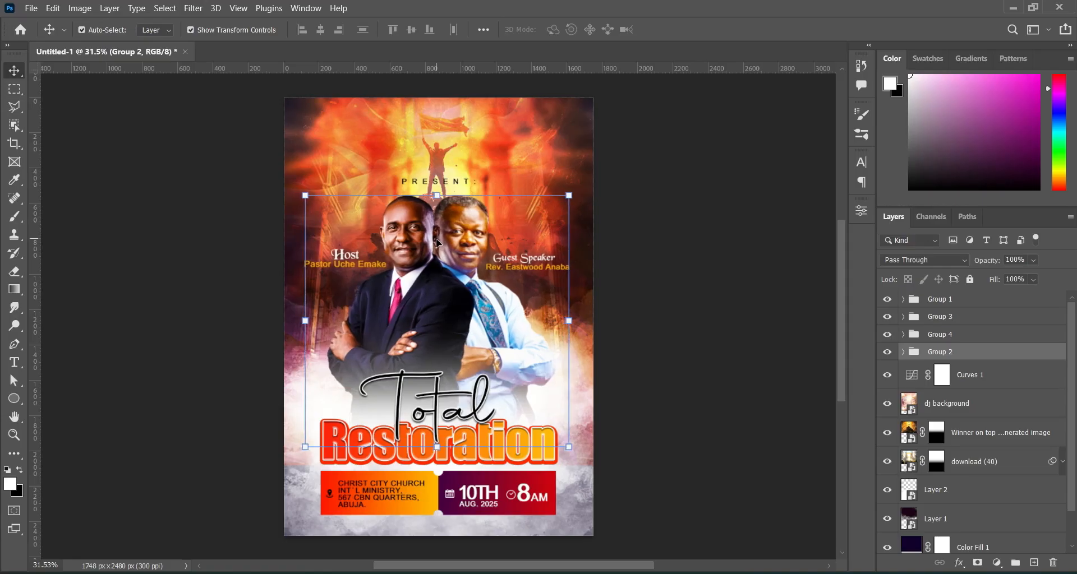
left_click(655, 247)
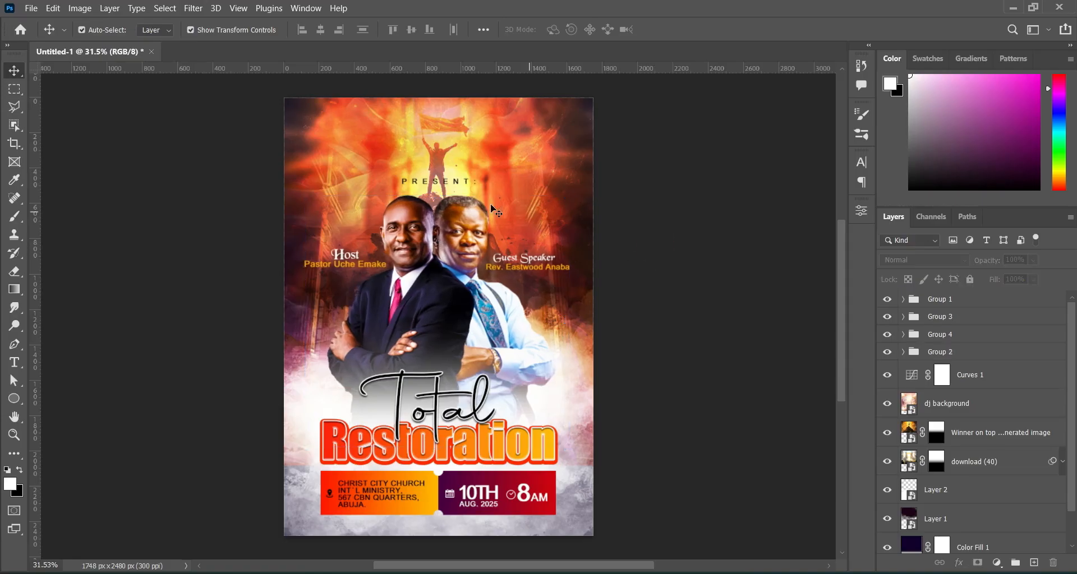
Group the layers from Curves 1 down to Color Fill 1 into Group 5.
left_click(722, 292)
left_click(969, 375)
left_click_drag(1072, 405, 1072, 441)
left_click(1006, 519, "shift")
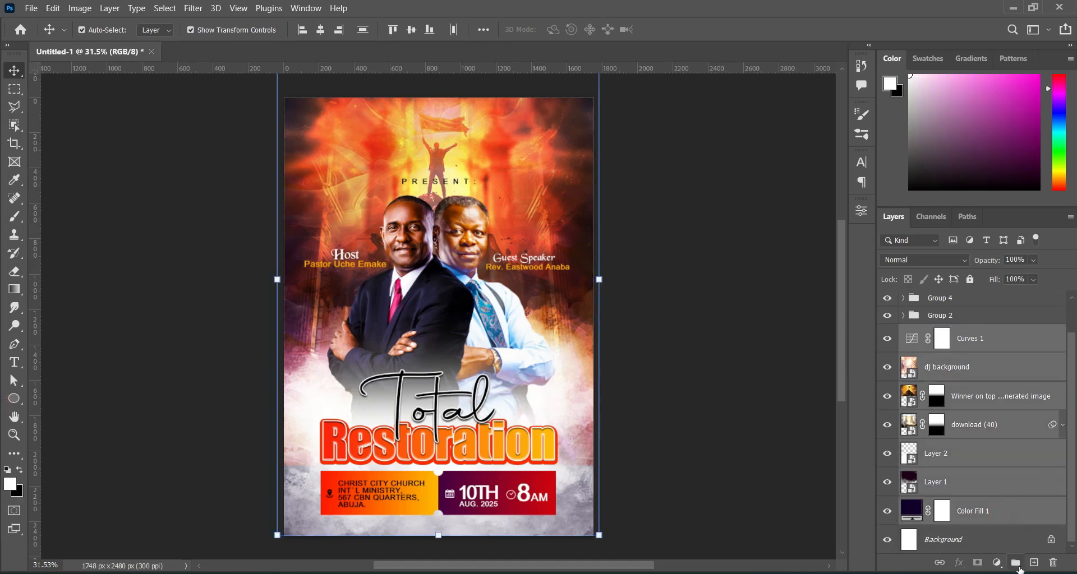
left_click(1016, 563)
left_click(773, 353)
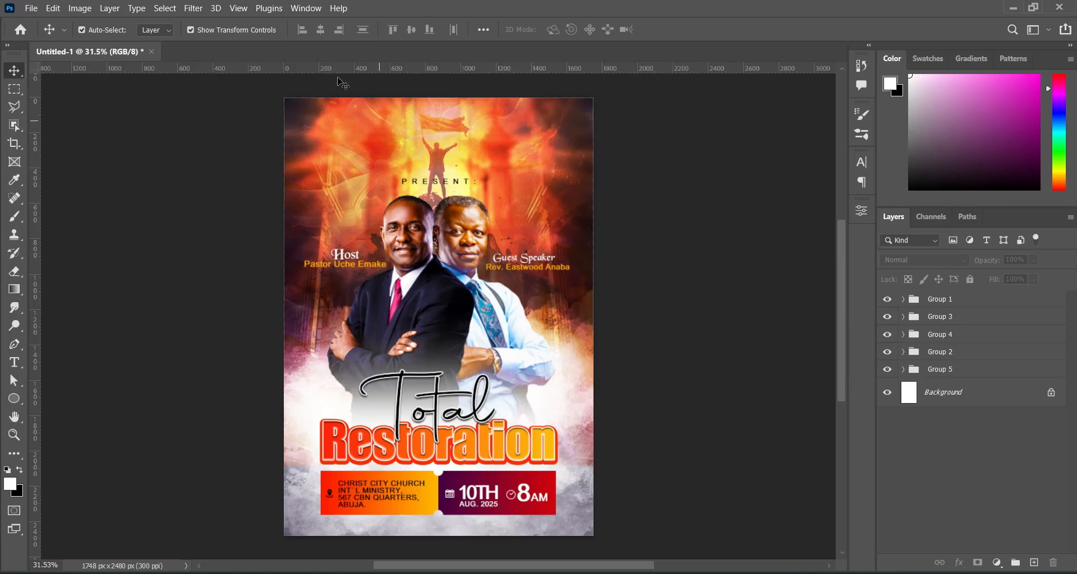
Create an empty Layer 3 above Group 2.
scroll(381, 112, "up", 1)
left_click(946, 371)
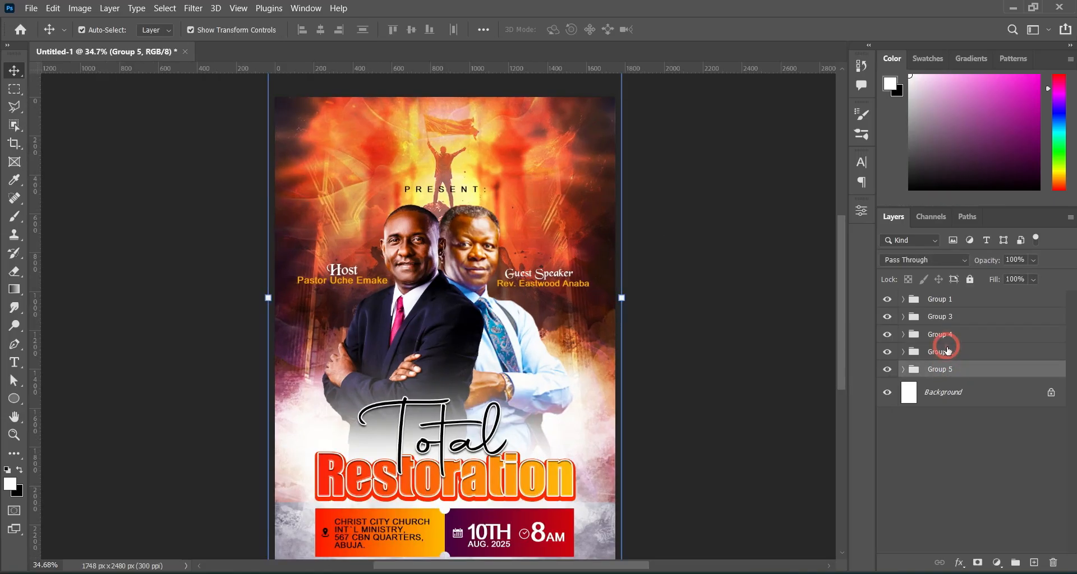
left_click(947, 352)
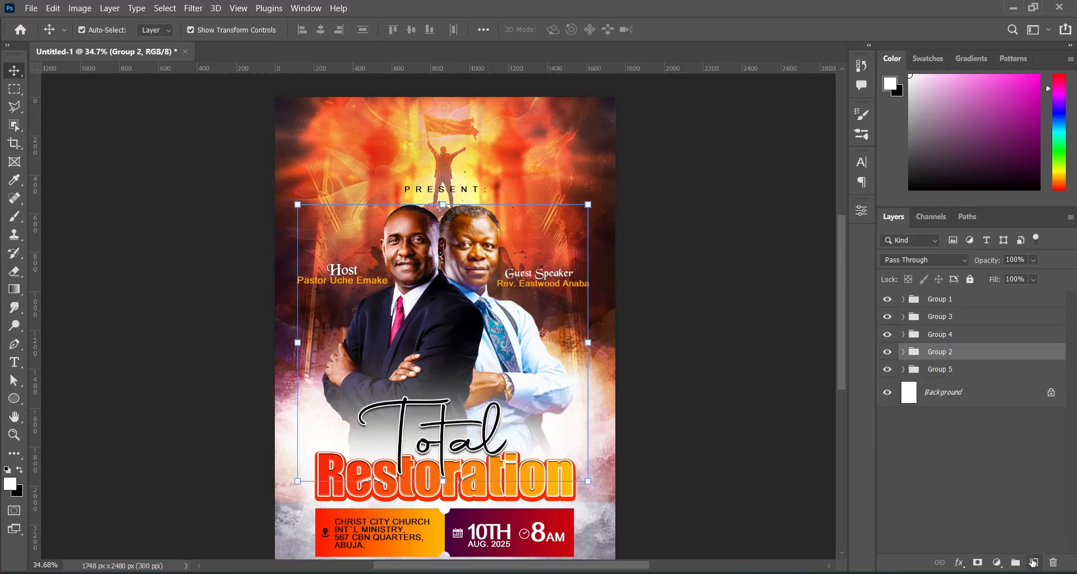
left_click(1033, 562)
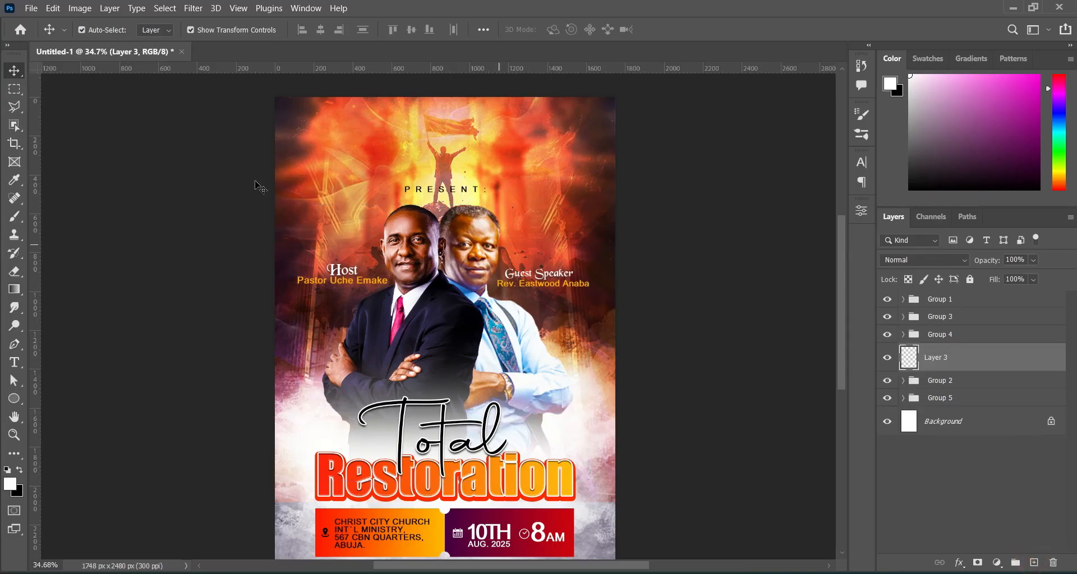
Choose the Kyle's Real Watercolor - 2 70 brush at size 125.
left_click(16, 216)
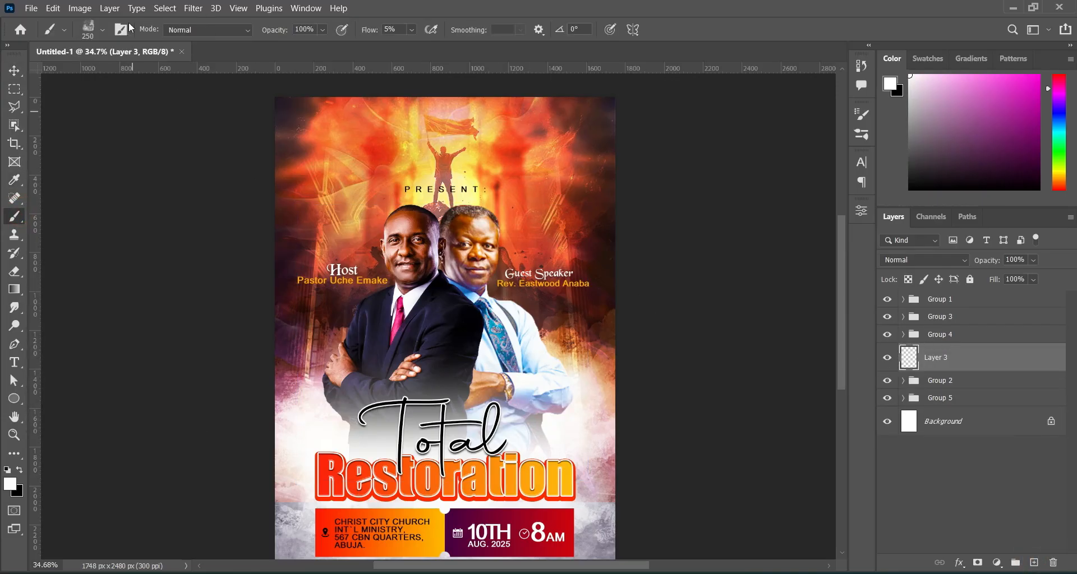
left_click(102, 31)
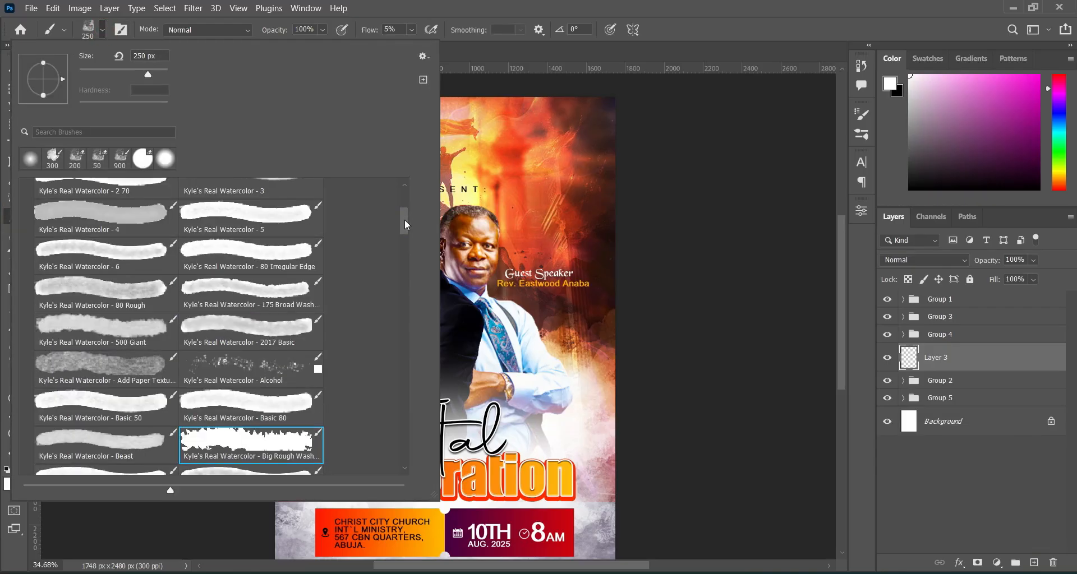
left_click_drag(405, 220, 408, 184)
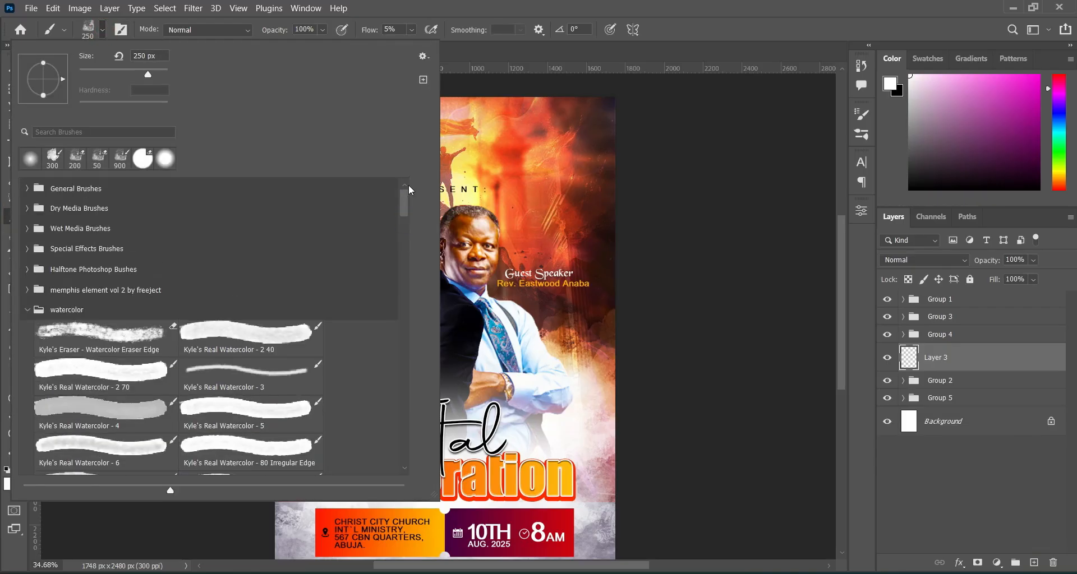
left_click(93, 376)
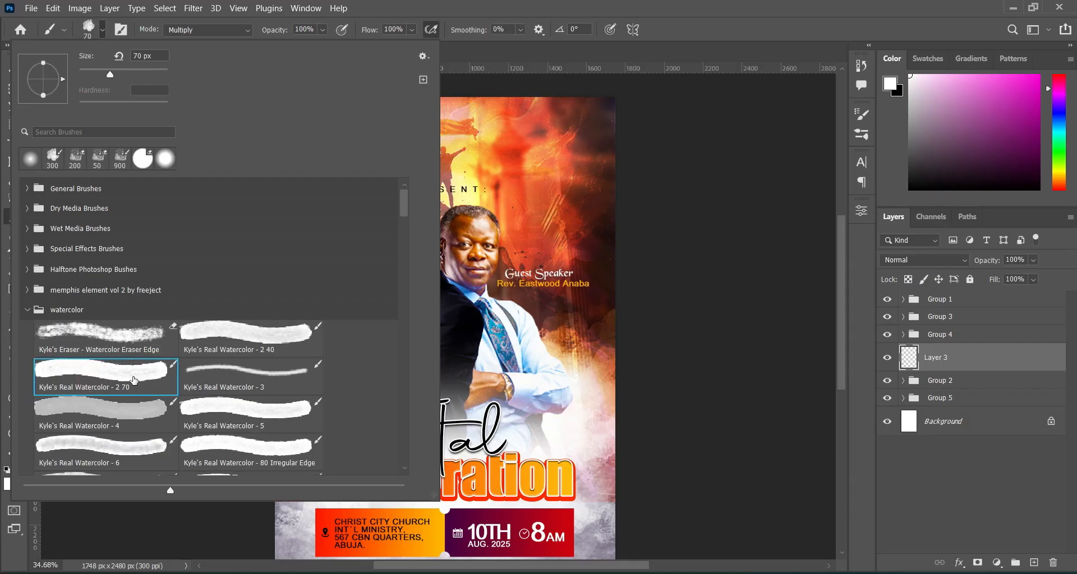
left_click(104, 31)
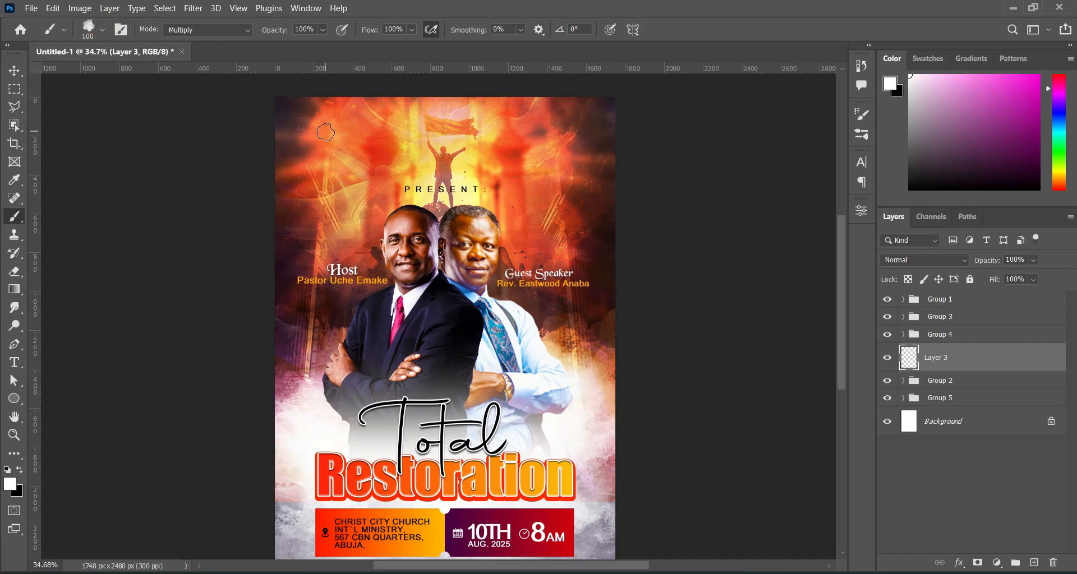
key("bracketright")
Paint a white watercolour strip at the top-left and shift it about 76 px right.
left_click_drag(312, 131, 405, 130)
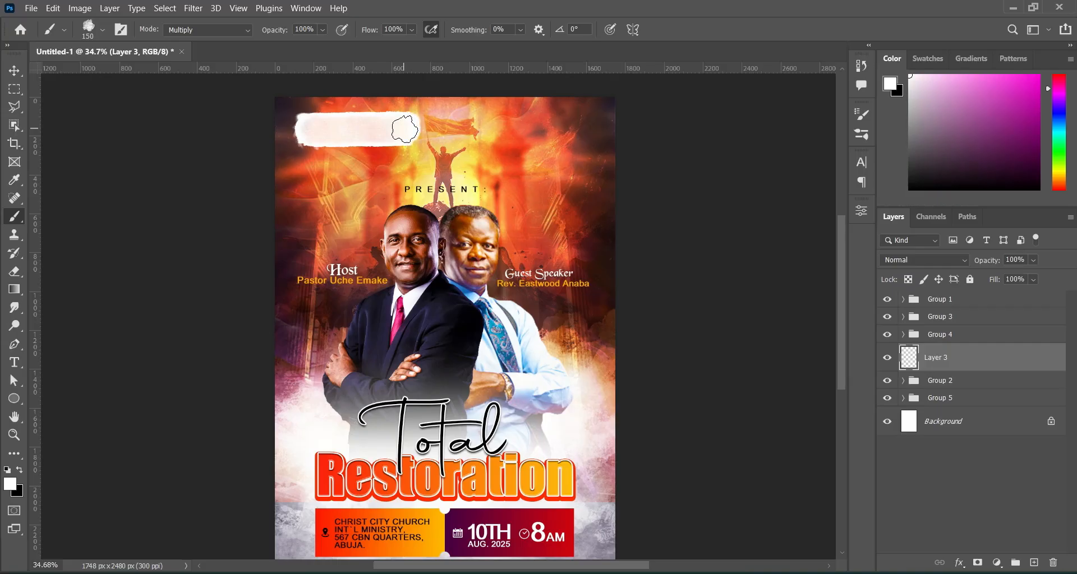
mouse_move(405, 130)
left_mouse_down()
mouse_move(302, 135)
mouse_move(344, 130)
left_mouse_up()
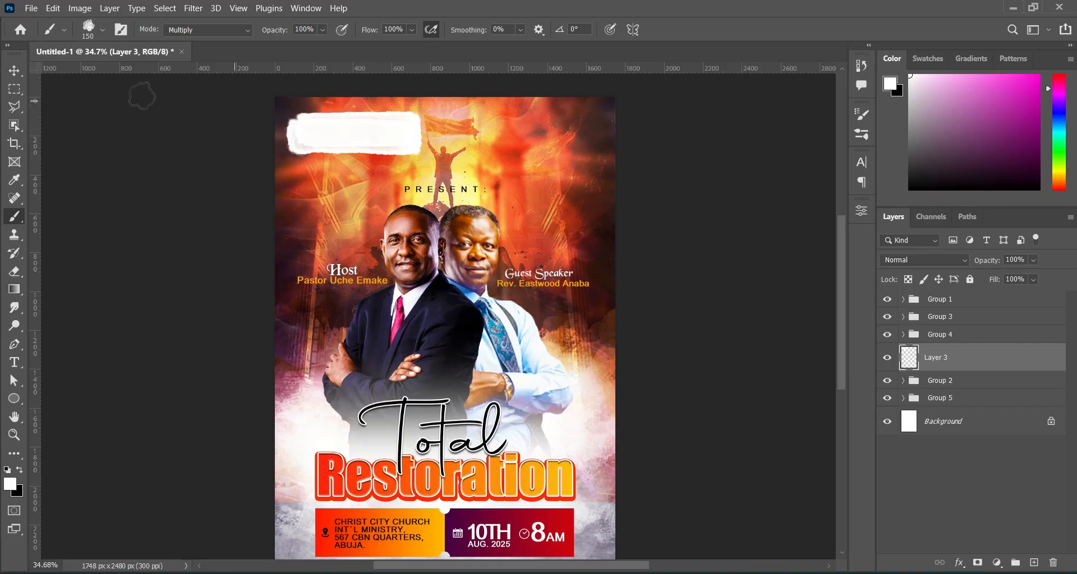
left_click(14, 72)
left_click_drag(355, 137, 438, 136)
left_click(701, 126)
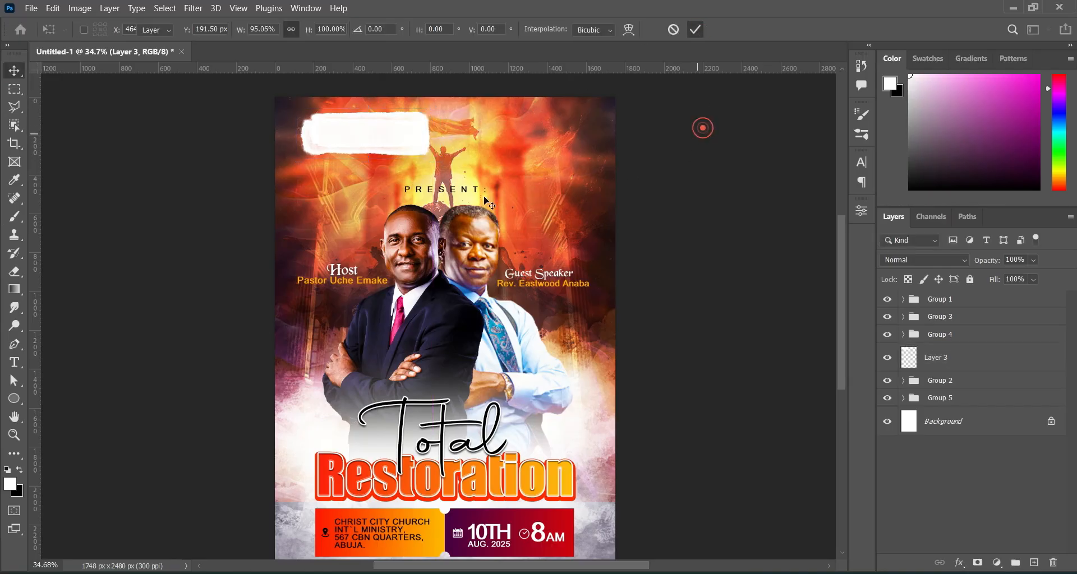
scroll(386, 226, "up", 3)
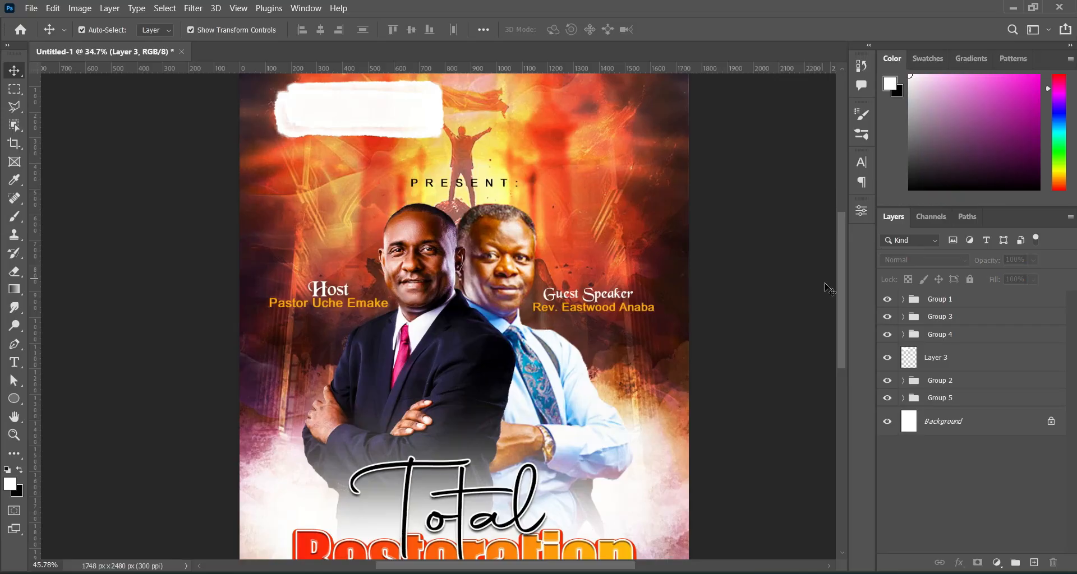
left_click_drag(843, 304, 843, 279)
Place CHRIST CITY LOGO at about 17.6% and vertically centre it on the Layer 3 strip.
left_click(581, 573)
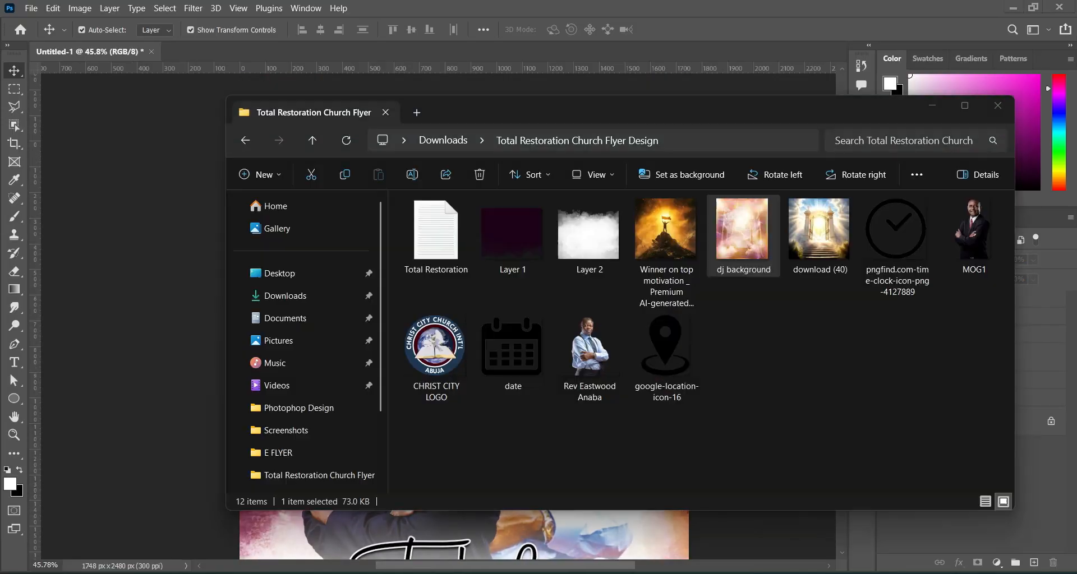
left_click(782, 397)
left_click_drag(430, 343, 244, 214)
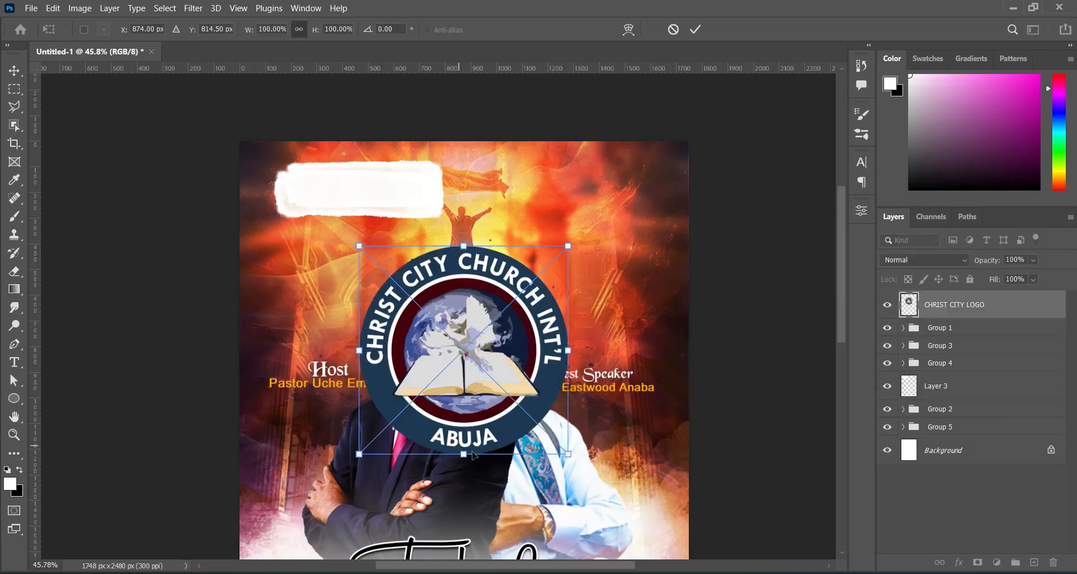
mouse_move(464, 452)
left_mouse_down()
mouse_move(464, 291)
mouse_move(380, 197)
mouse_move(312, 194)
mouse_move(325, 208)
left_mouse_up()
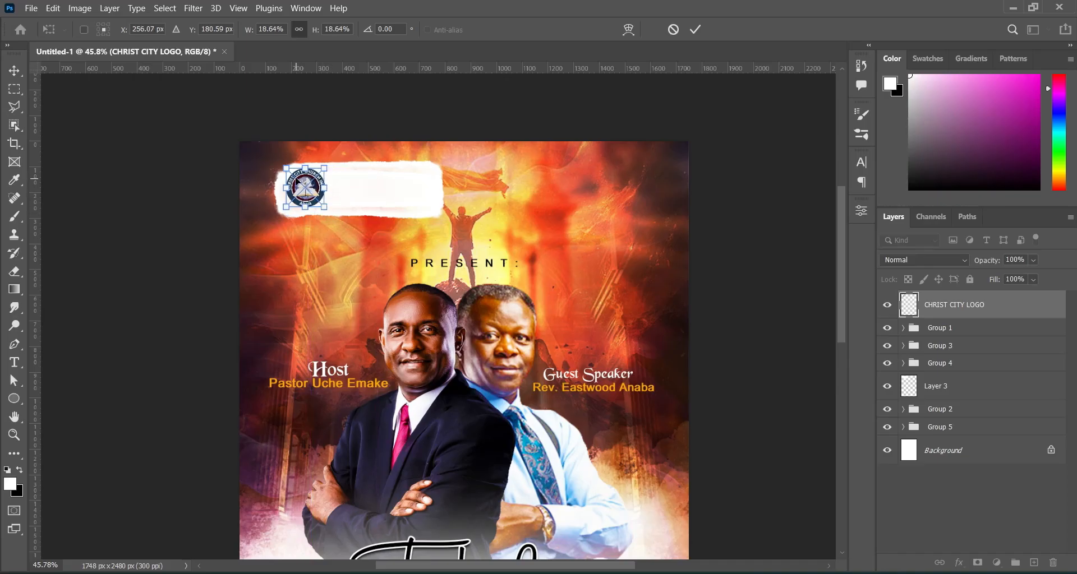
left_click_drag(285, 169, 287, 172)
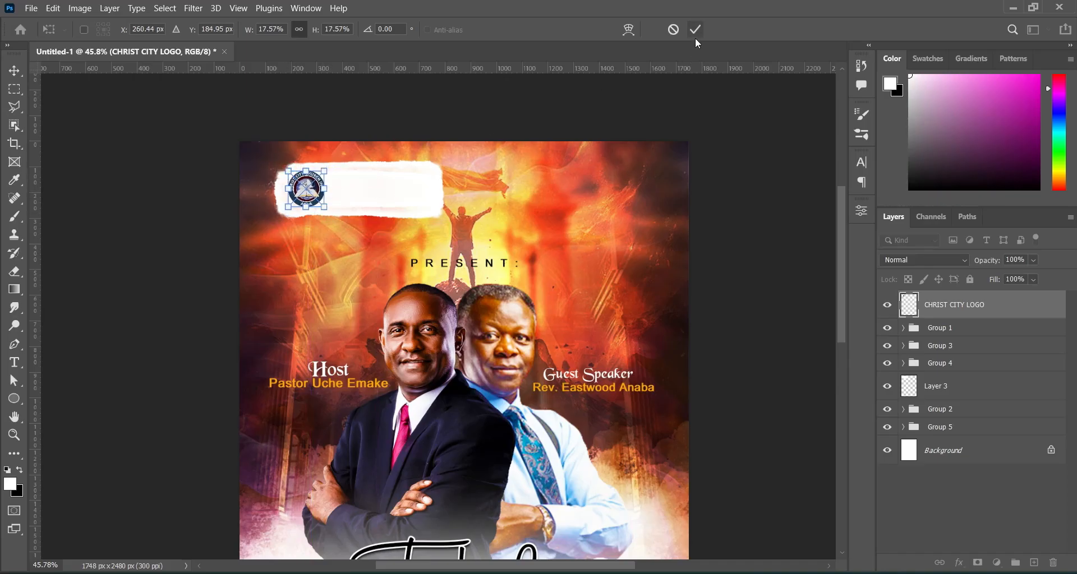
left_click(695, 29)
left_click(360, 181)
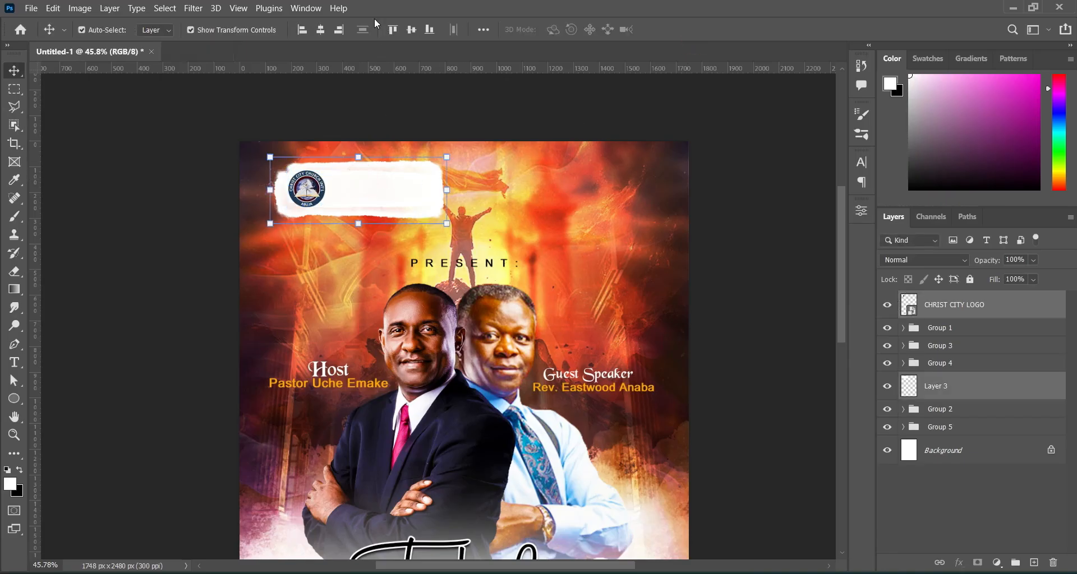
left_click(411, 29)
left_click(160, 174)
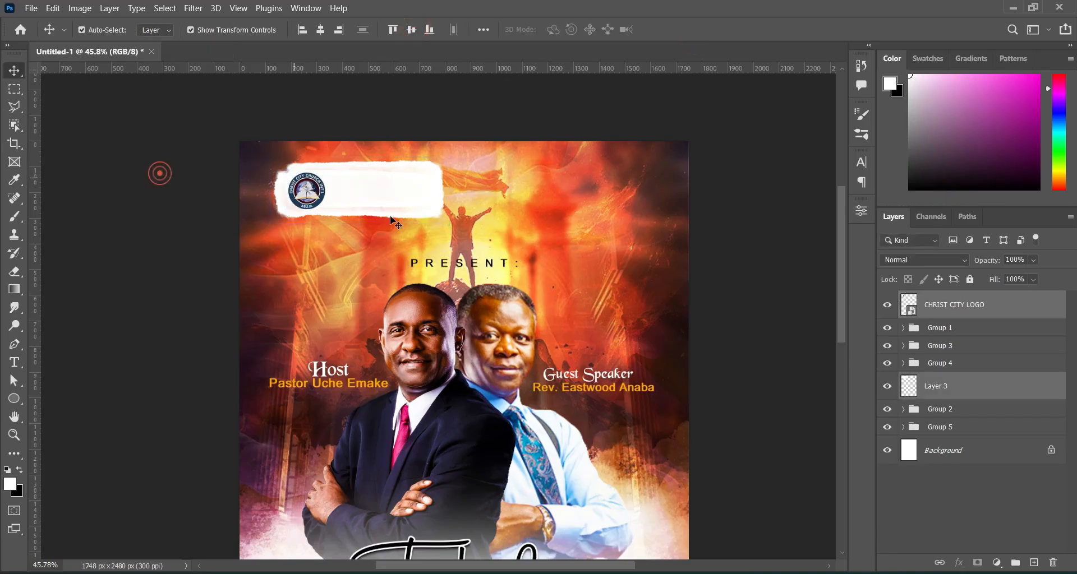
Paste 'CHRIST CITY CHURCH INT'L MINISTRY' as a text layer on the white strip.
key("alt+Tab")
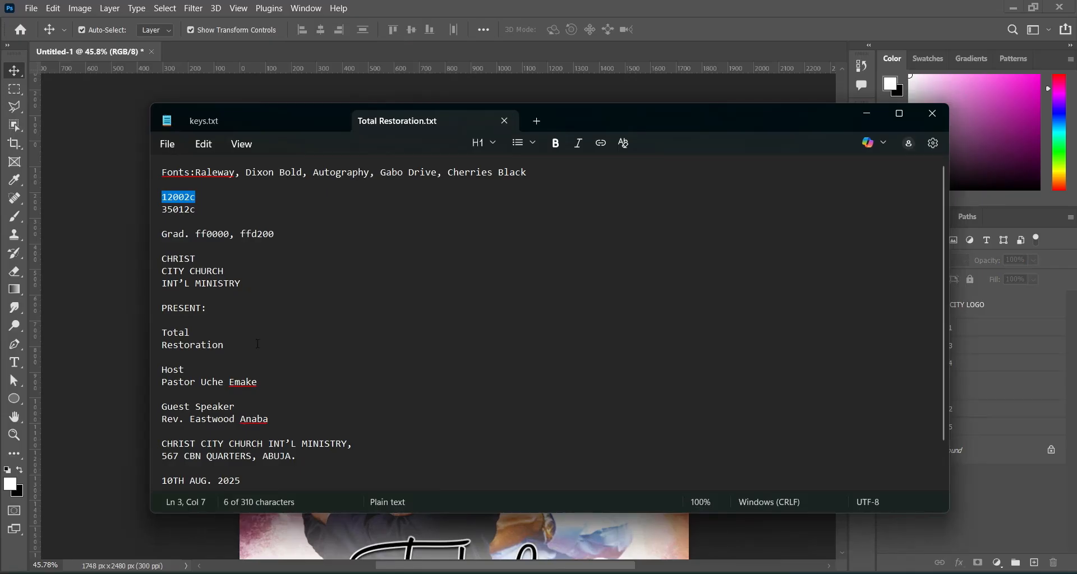
left_click_drag(161, 259, 242, 284)
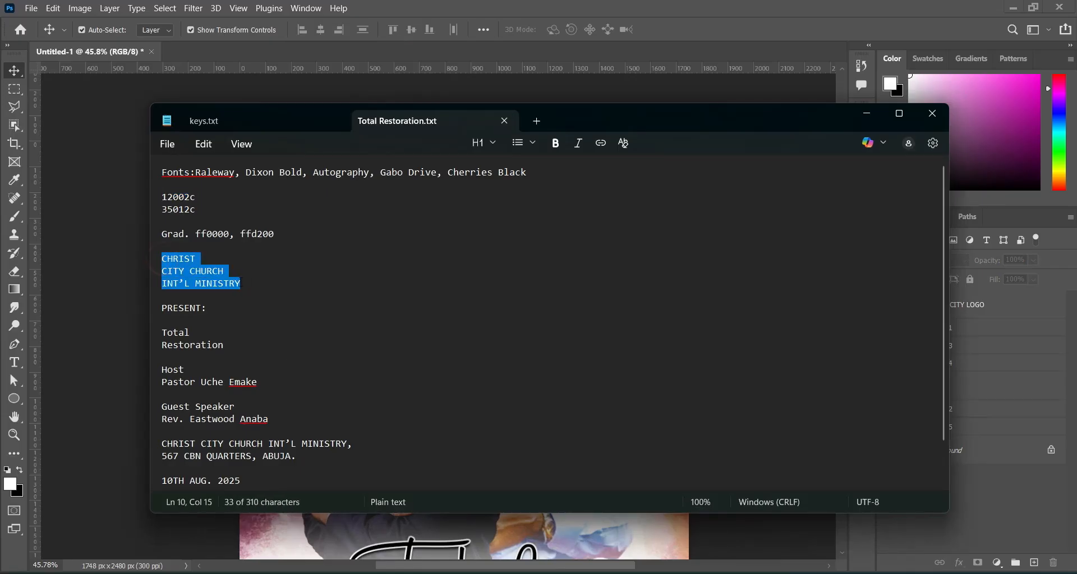
left_click(876, 116)
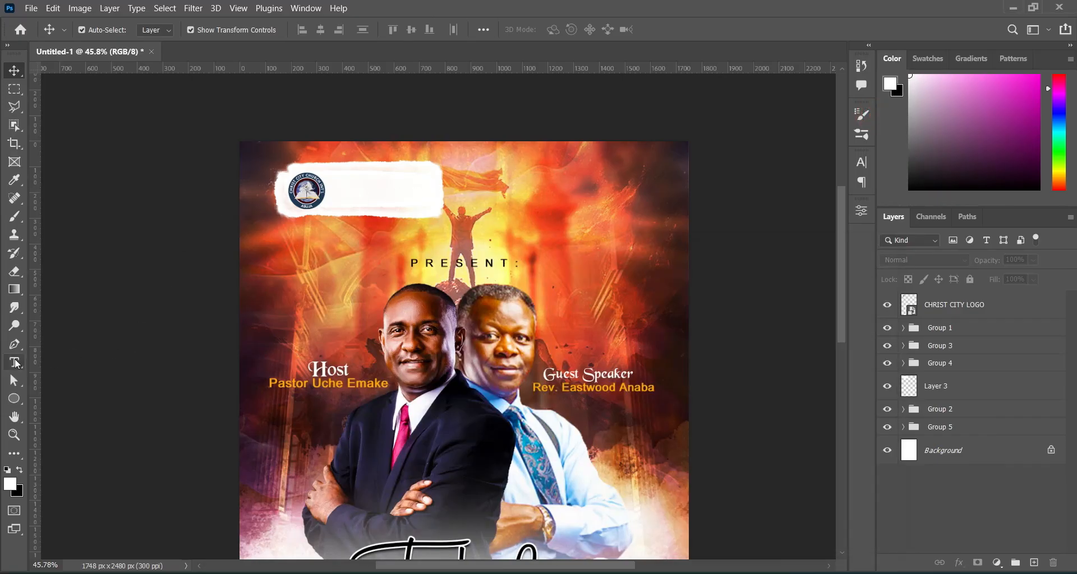
left_click(17, 363)
left_click(343, 186)
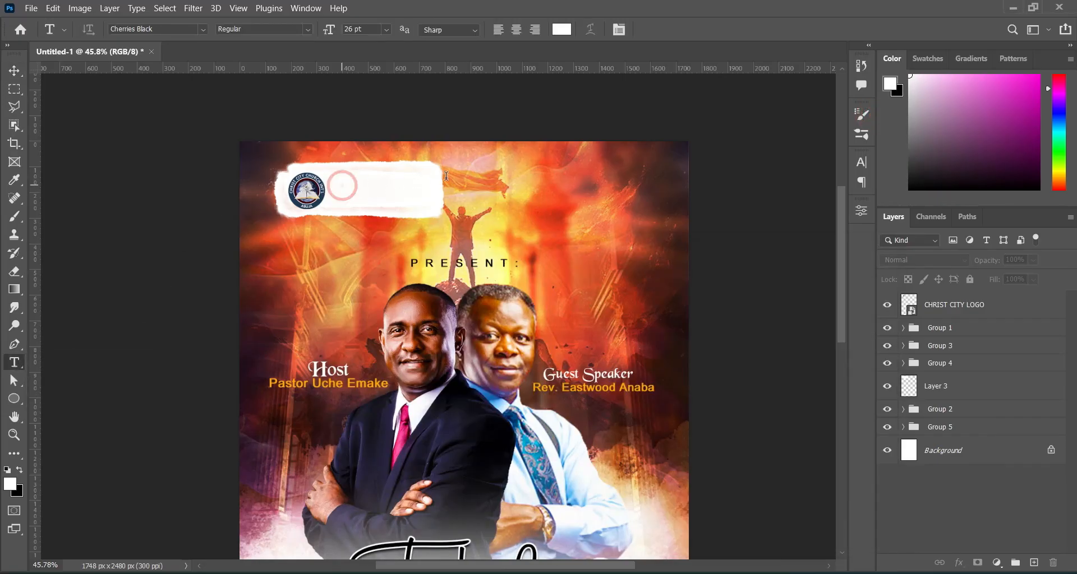
type("CHRIST CITY CHURCH INT'L MINISTRY")
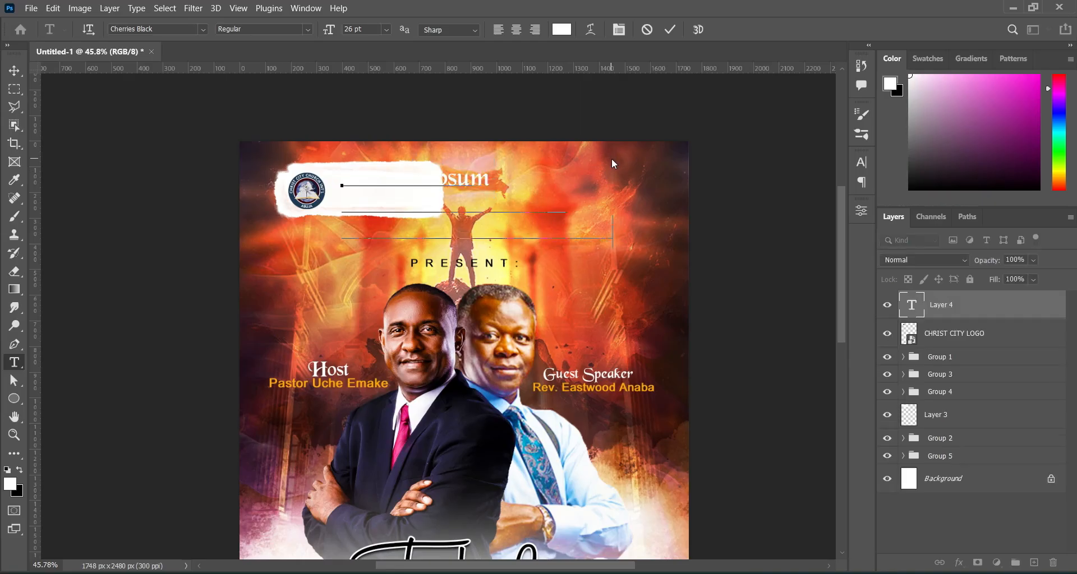
left_click(669, 29)
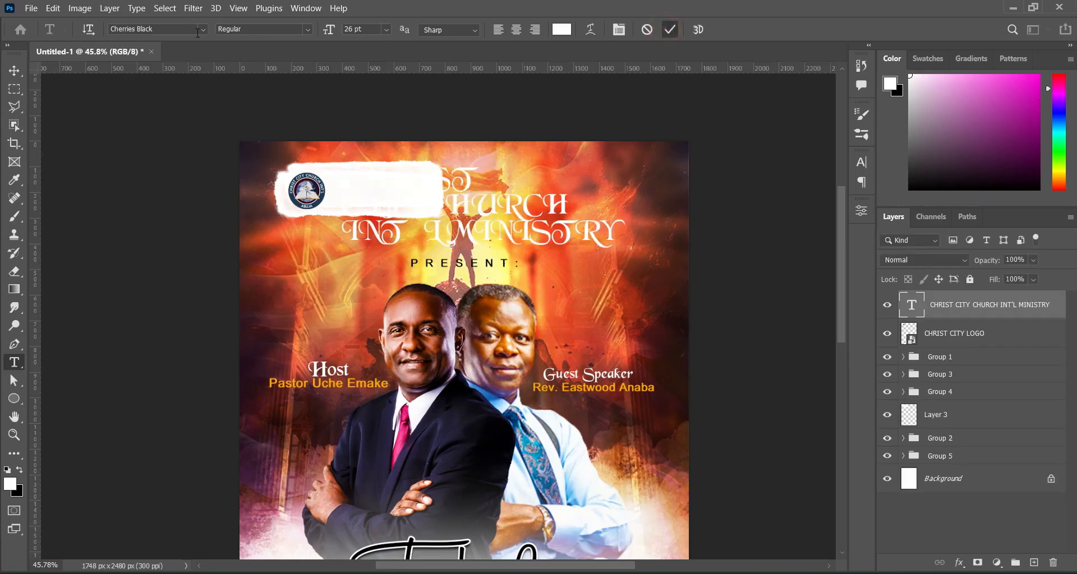
Set the church name to Dixon Bold in black #000000.
left_click(204, 28)
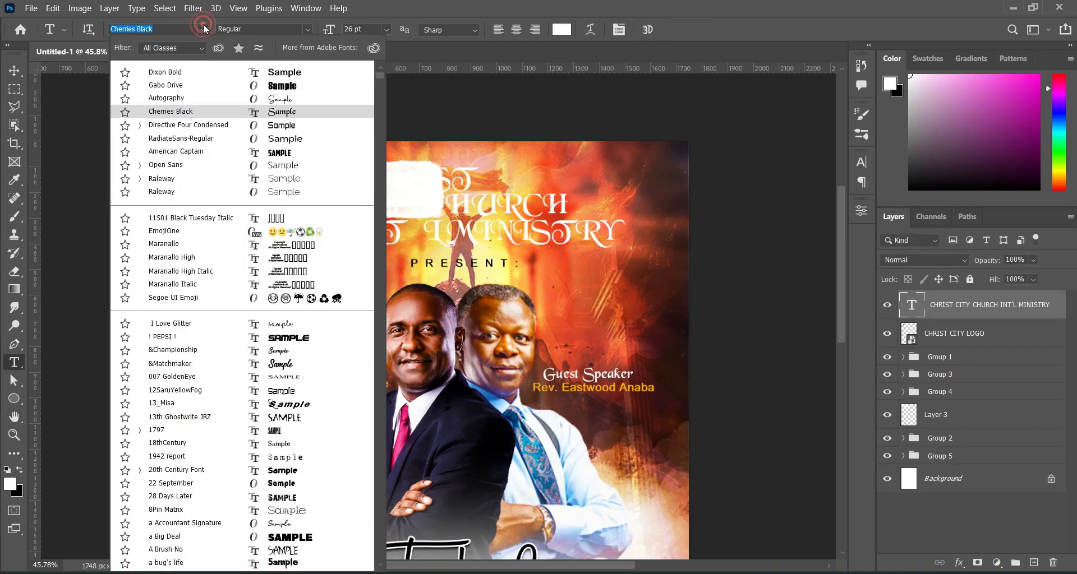
left_click(171, 73)
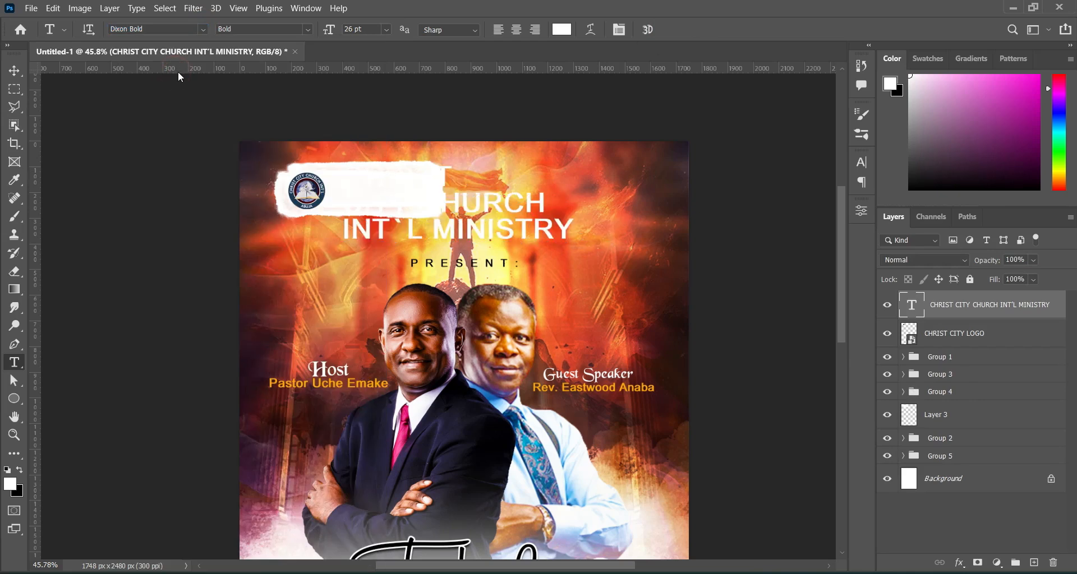
left_click(558, 30)
left_click_drag(712, 362, 678, 382)
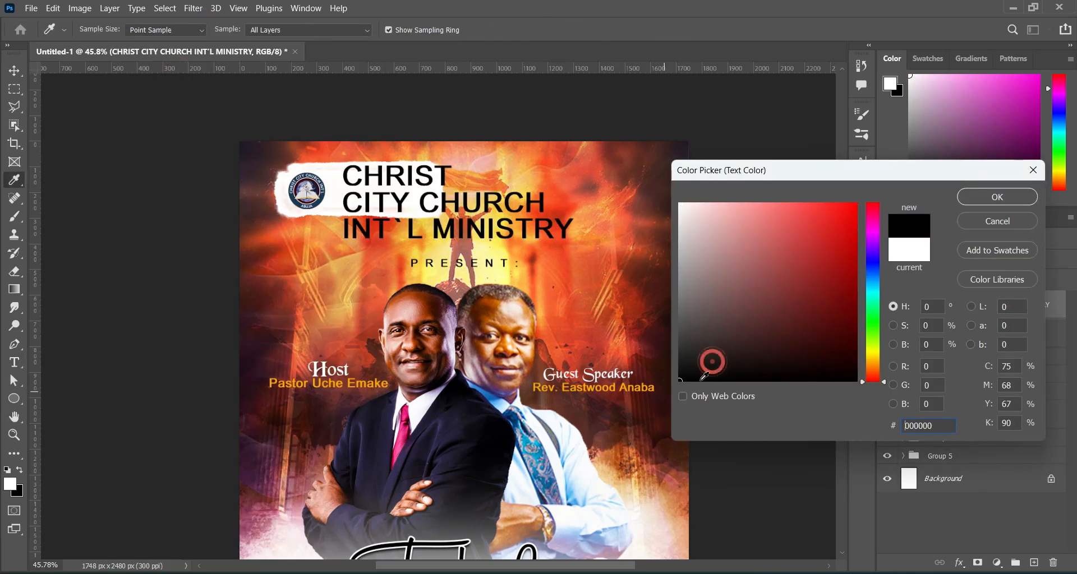
left_click(980, 196)
Scale the church name to about 43% and position it beside the logo.
key("v")
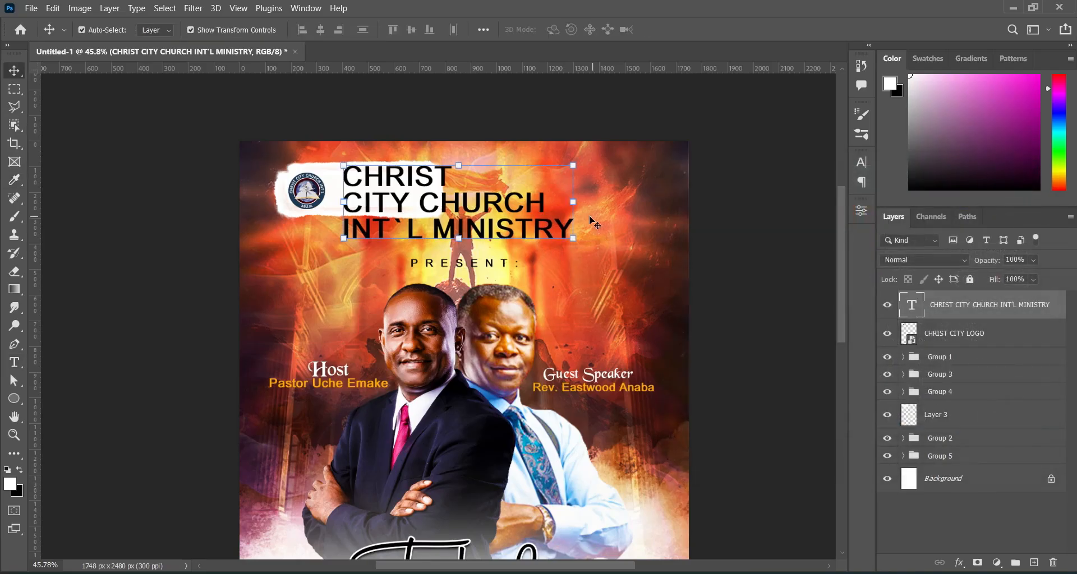
left_click_drag(576, 206, 431, 194)
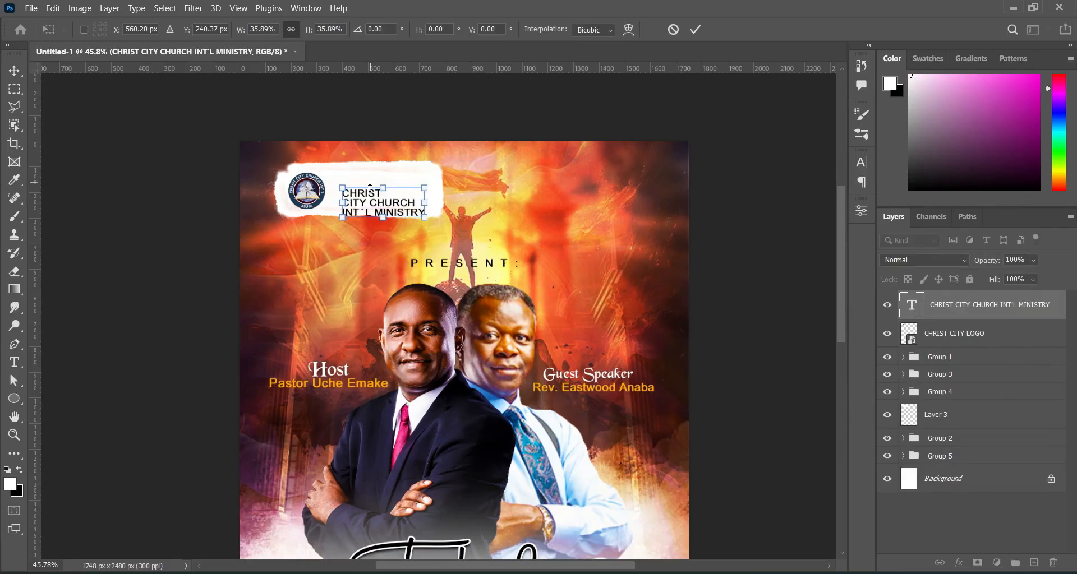
left_click_drag(366, 200, 432, 192)
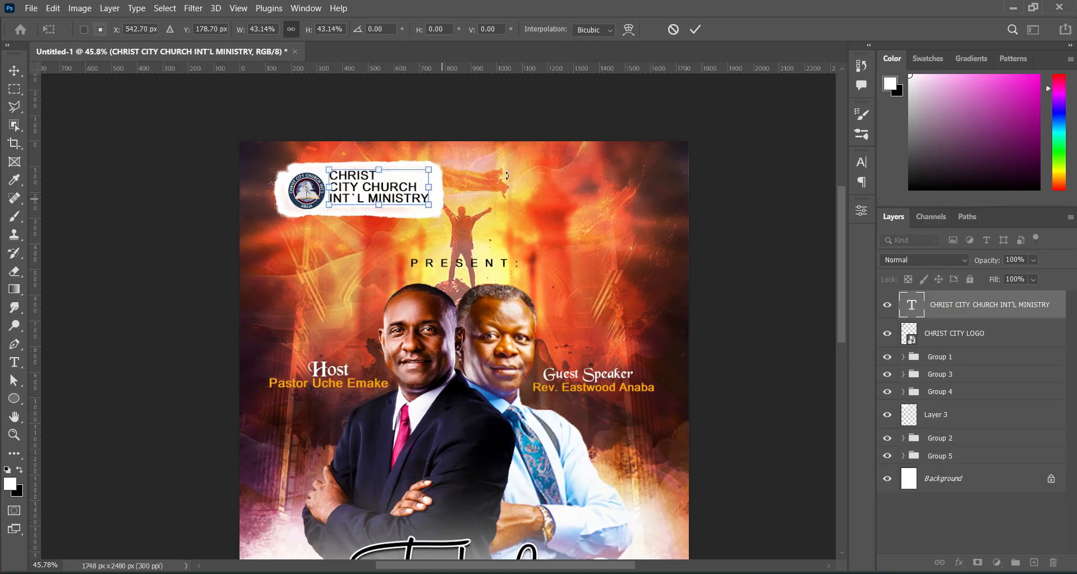
left_click(694, 31)
key("Down")
key("Down")
key("Down")
key("Down")
key("Down")
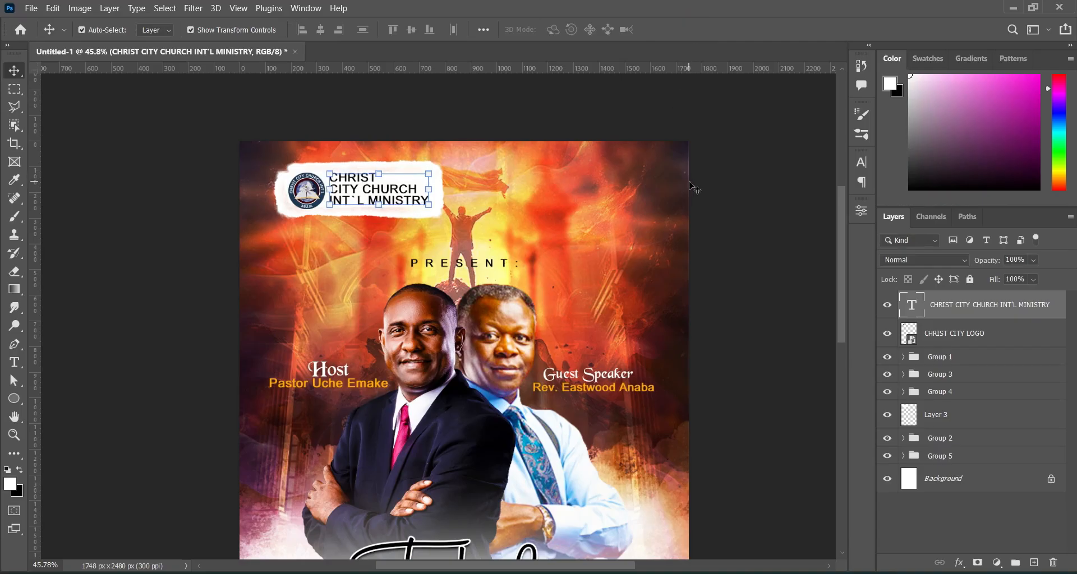
left_click(745, 205)
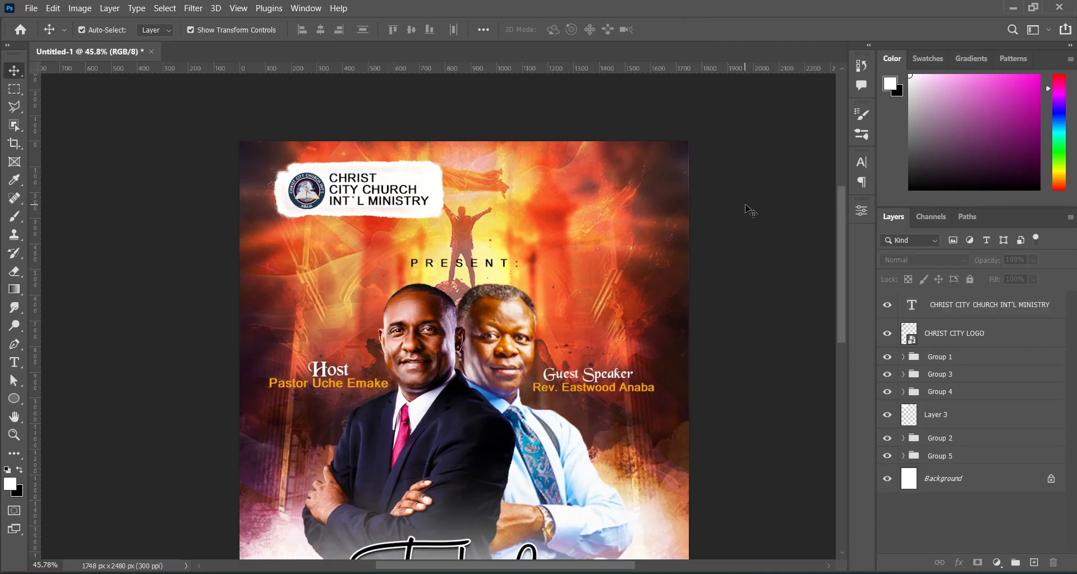
Lower the logo's white backdrop layer (Layer 3) to 44% opacity.
key("ctrl+0")
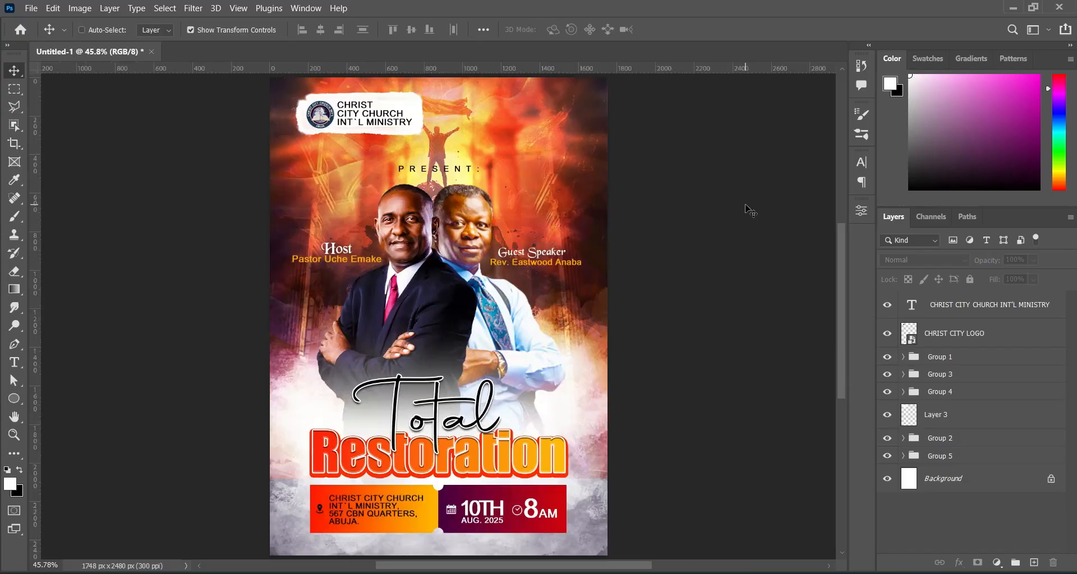
left_click(415, 106)
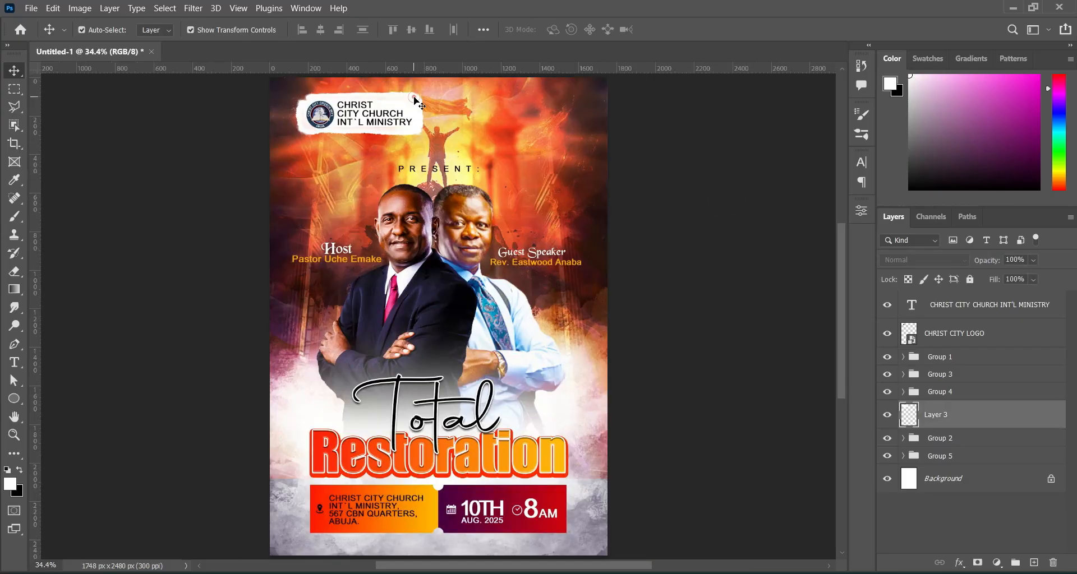
left_click(1023, 260)
type("44")
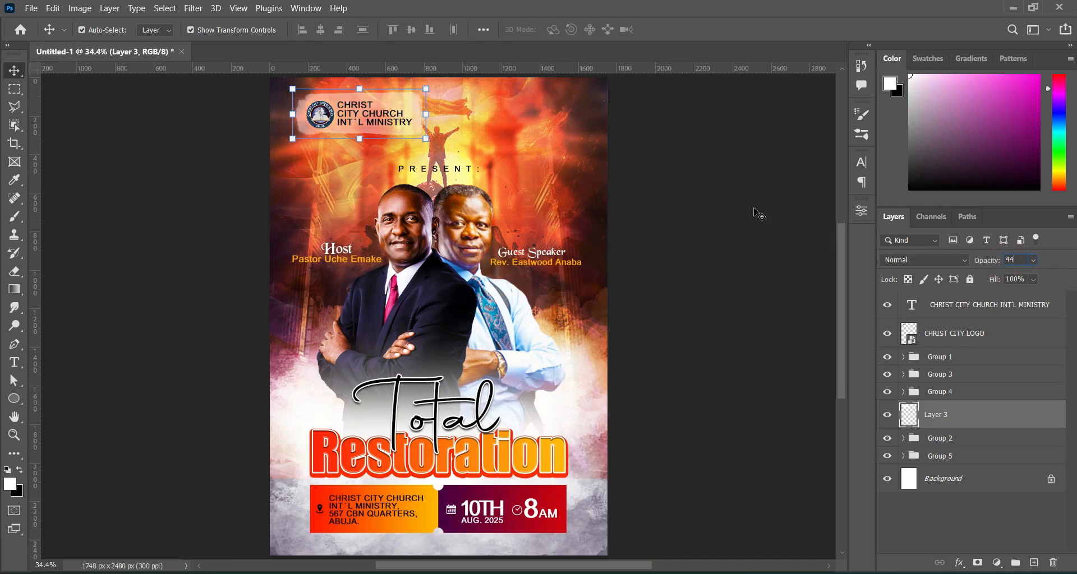
left_click(757, 212)
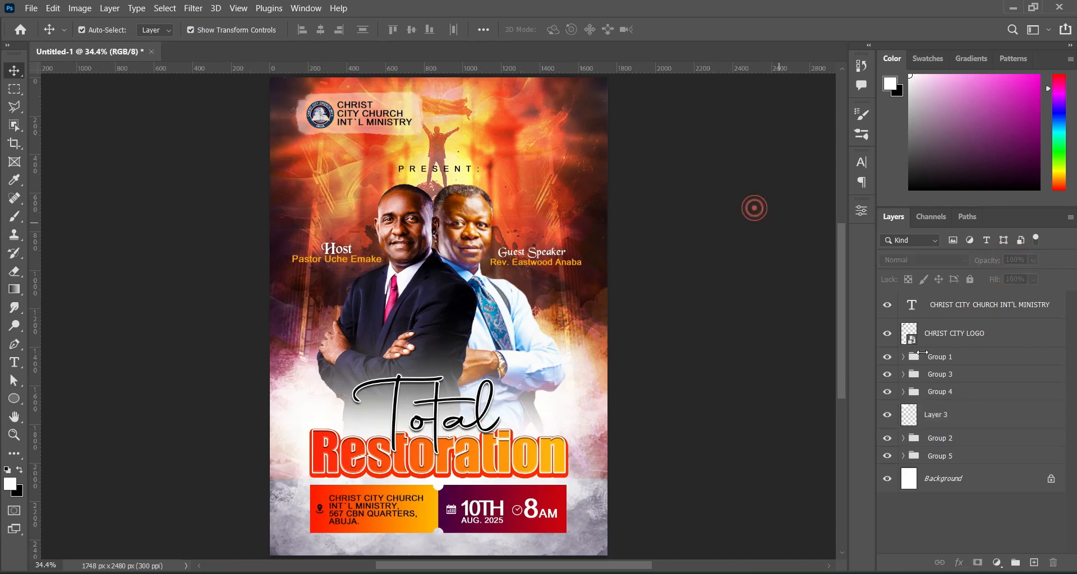
Group the CHRIST CITY LOGO, church name and Layer 3 into Group 6.
left_click(961, 335)
left_click(963, 304, "shift")
left_click_drag(963, 373, 953, 412)
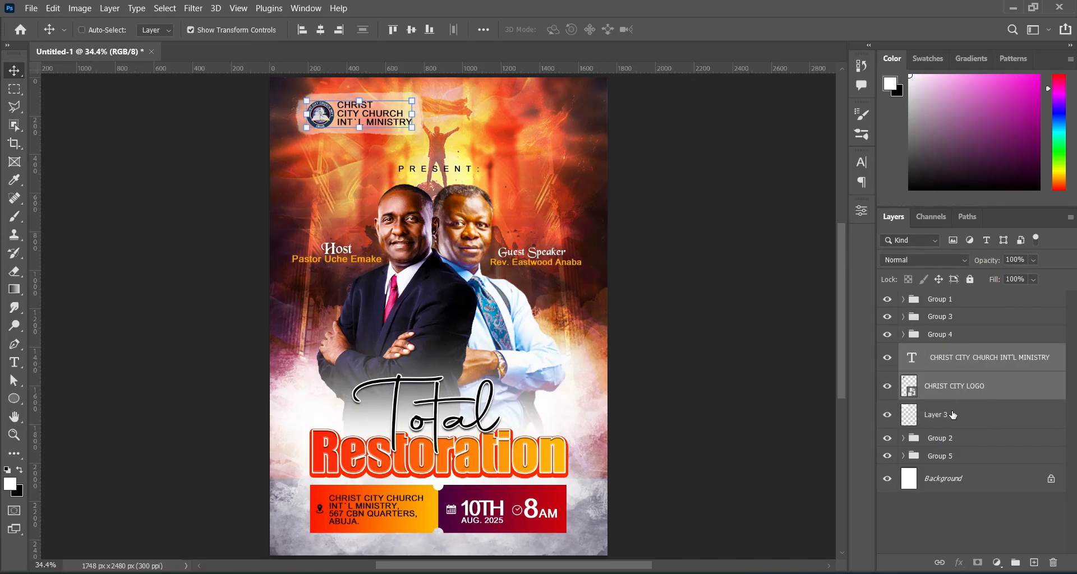
left_click(949, 415, "shift")
left_click(1015, 563)
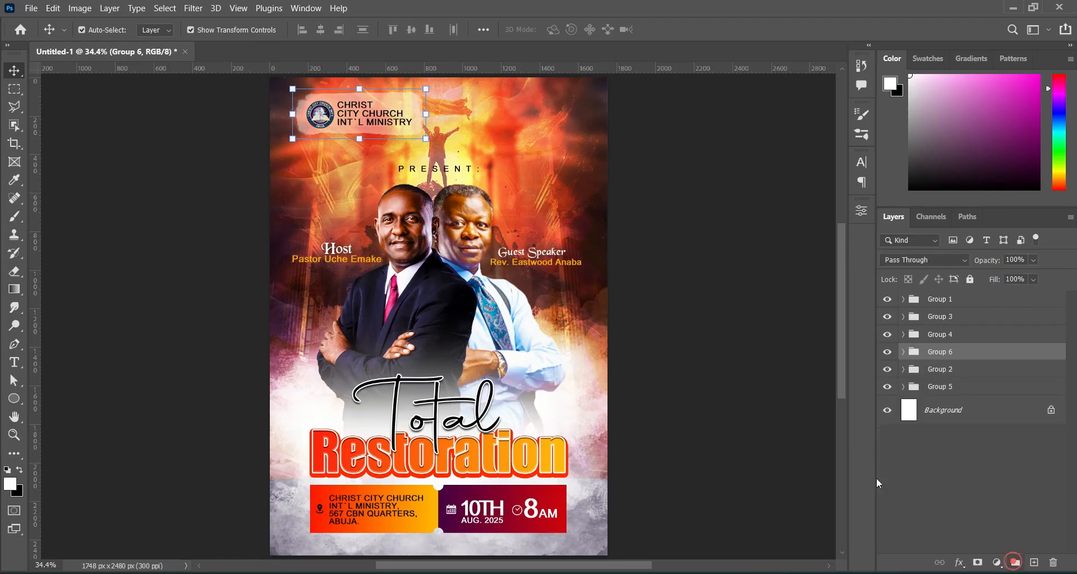
left_click(782, 413)
Stamp all visible layers into a merged Layer 4 at the top of the stack.
scroll(342, 119, "down", 1)
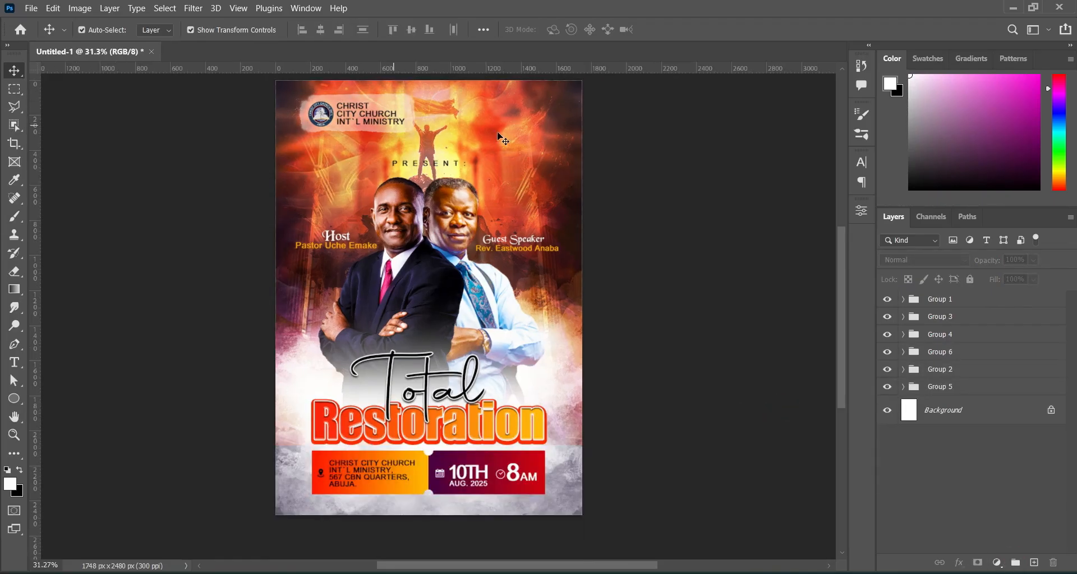
scroll(841, 286, "up", 1)
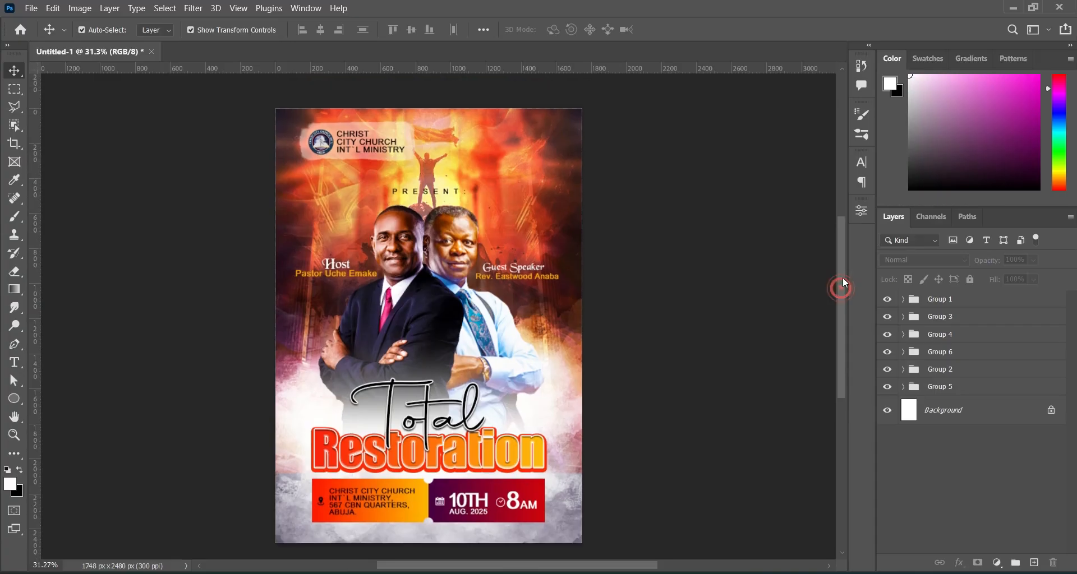
key("ctrl+0")
key("shift+ctrl+alt+e")
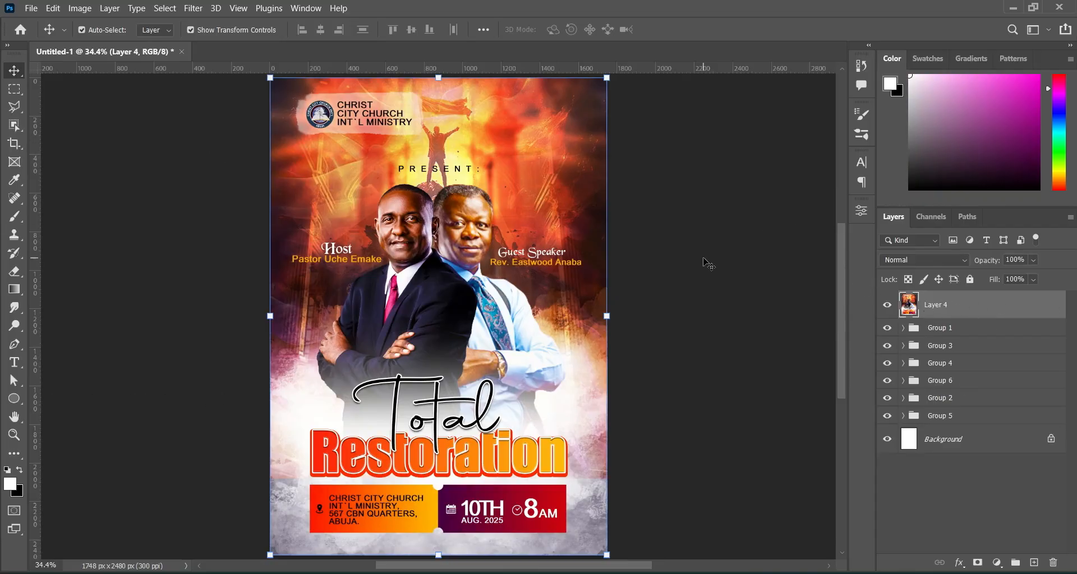
left_click(193, 8)
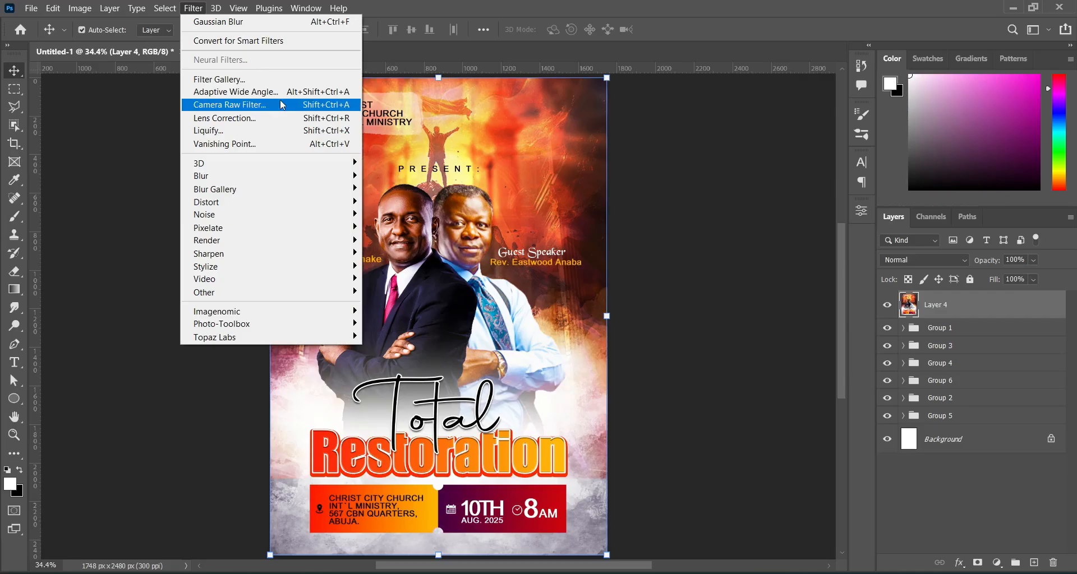
In the Camera Raw Filter, set Tint +100, Exposure -0.70 and Contrast +18.
left_click(234, 104)
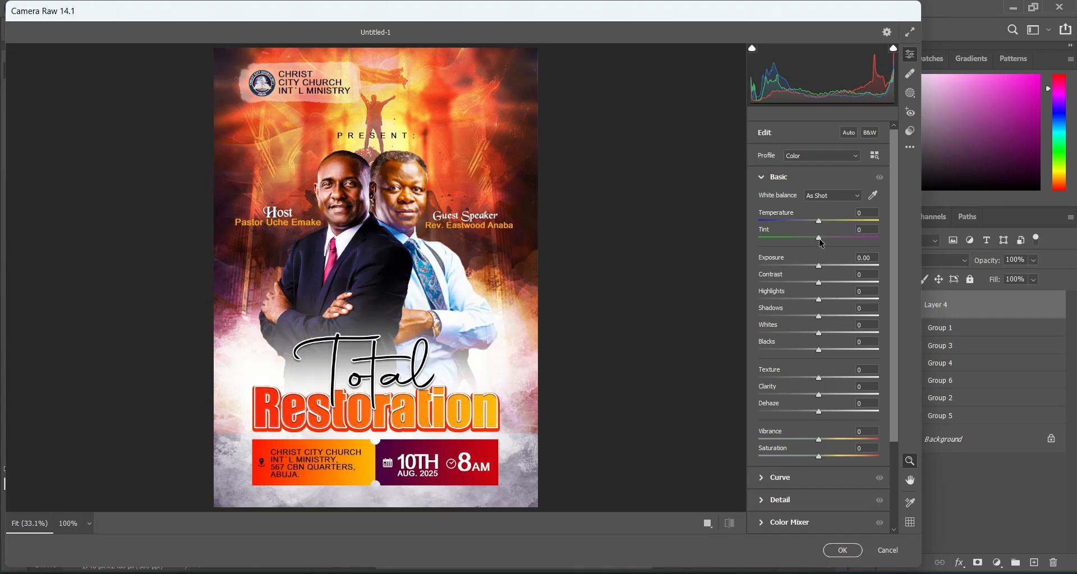
left_click_drag(818, 238, 879, 238)
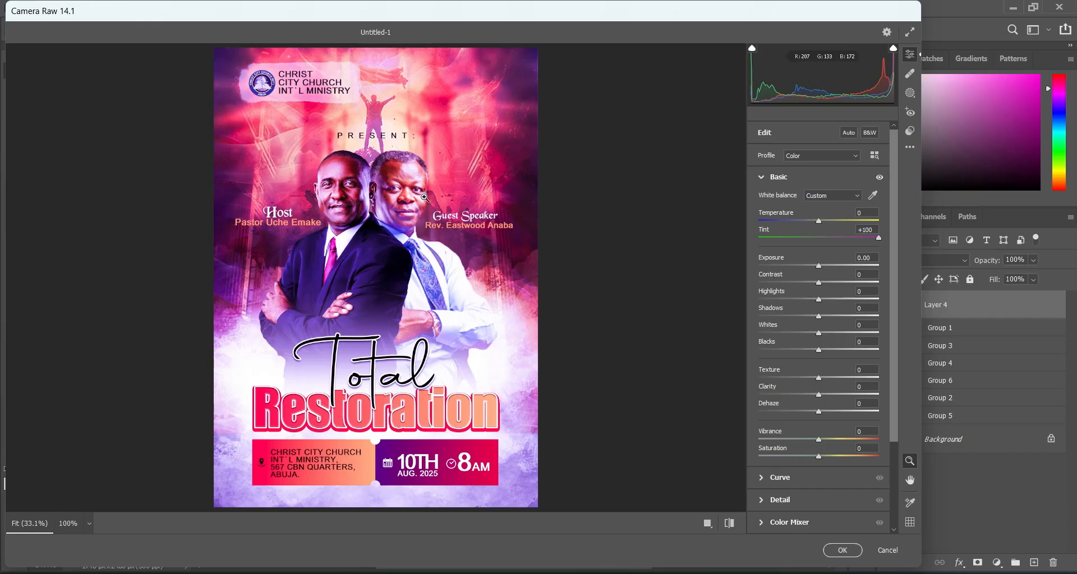
left_click_drag(819, 266, 811, 269)
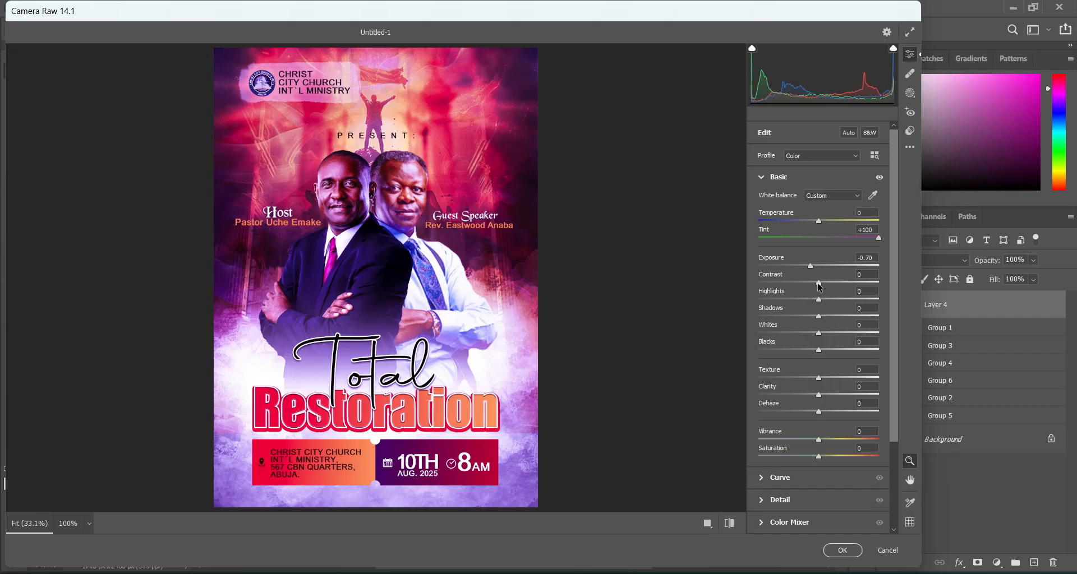
left_click_drag(821, 286, 832, 287)
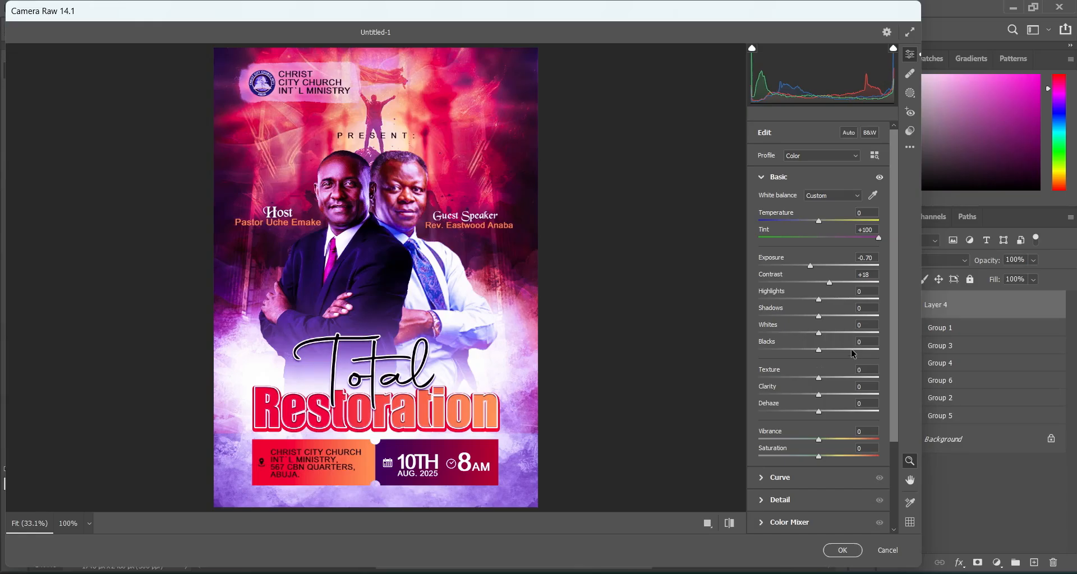
Add Texture +7, Clarity +17 and Dehaze +8 to the merged layer.
left_click(819, 380)
left_click_drag(822, 377, 824, 377)
left_click_drag(820, 393, 829, 394)
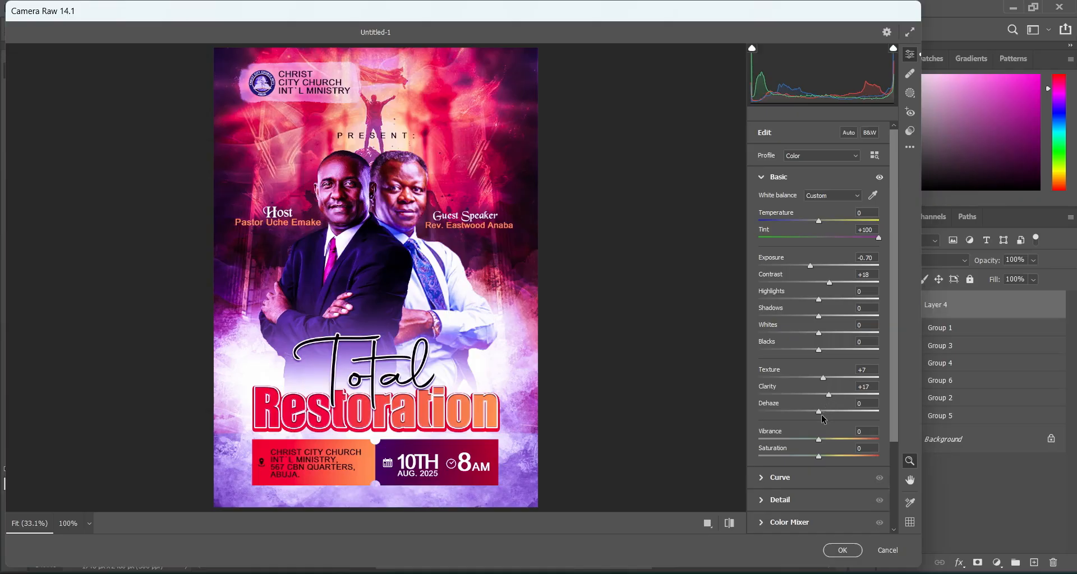
left_click_drag(822, 415, 824, 412)
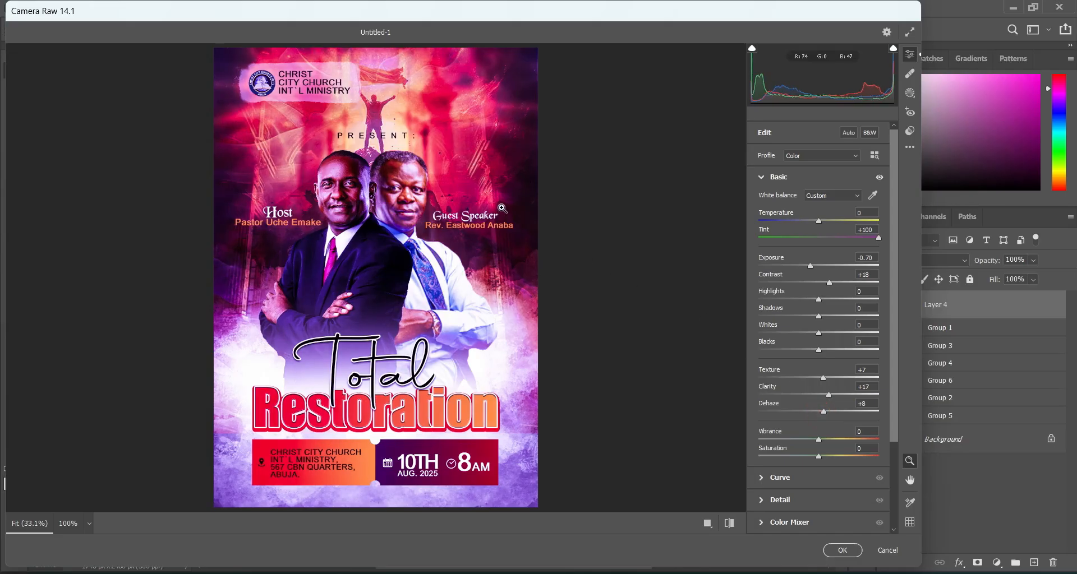
Adjust further Camera Raw panel settings, then apply the filter with OK.
left_click(875, 229)
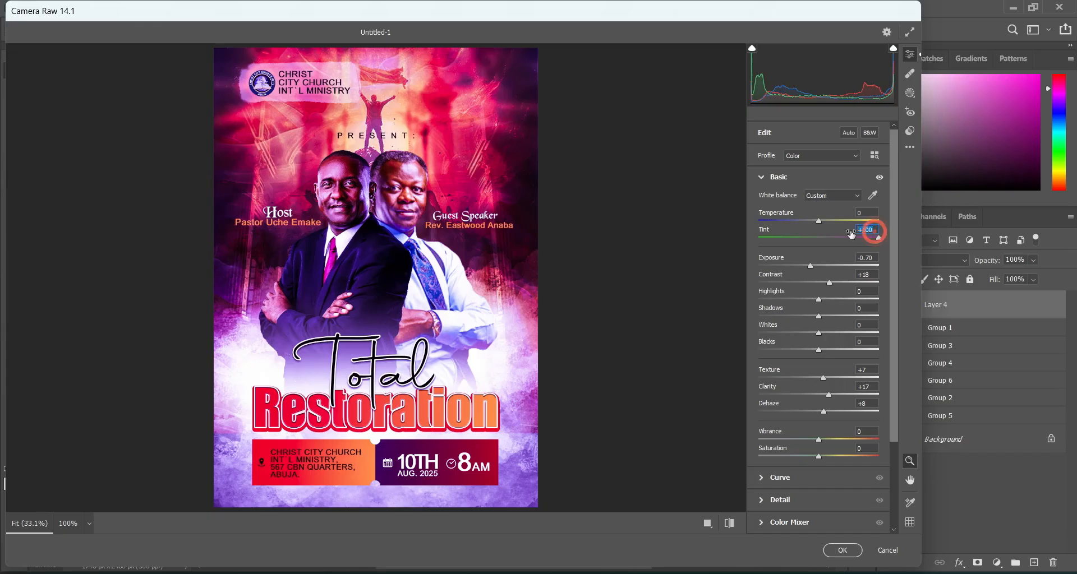
left_click(867, 274)
left_click_drag(872, 372, 851, 390)
left_click(866, 404)
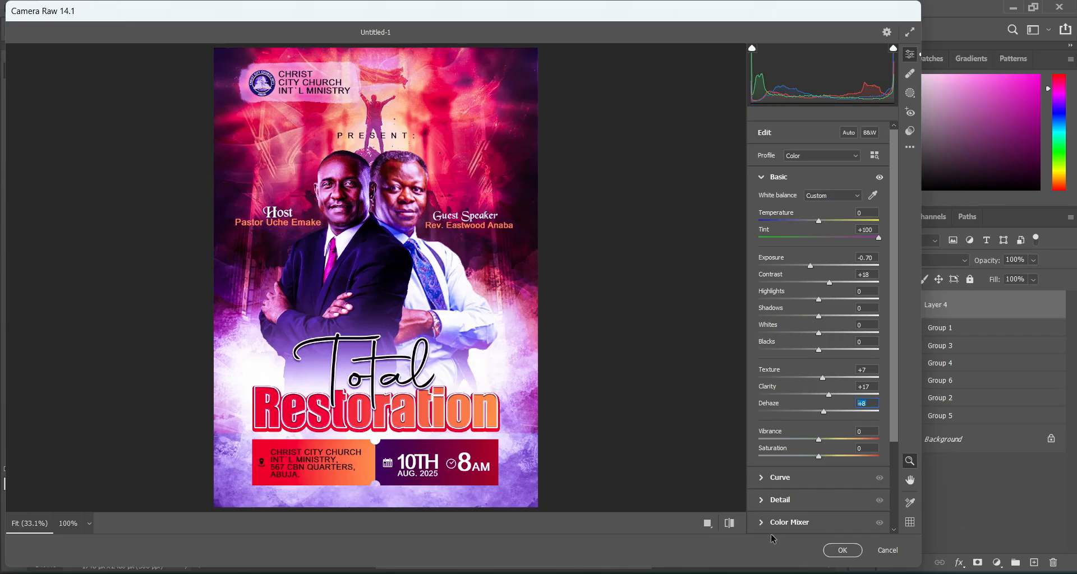
left_click(843, 552)
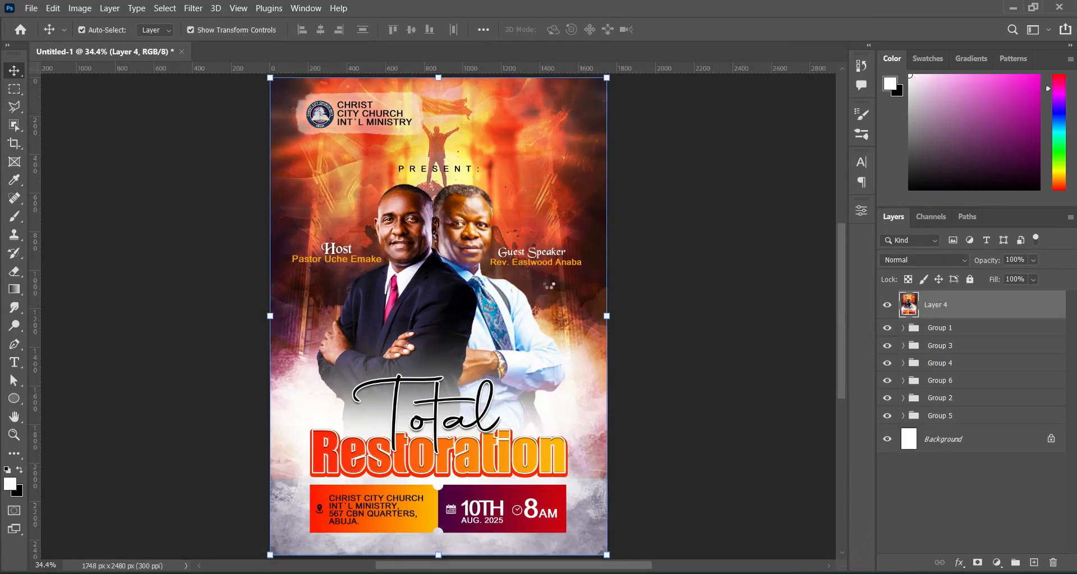
left_click(133, 130)
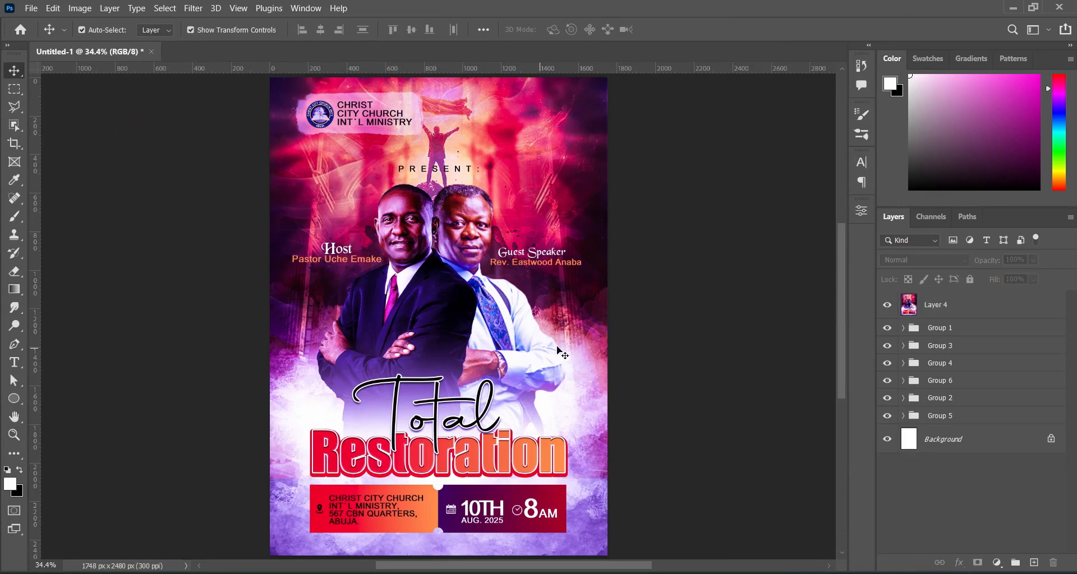